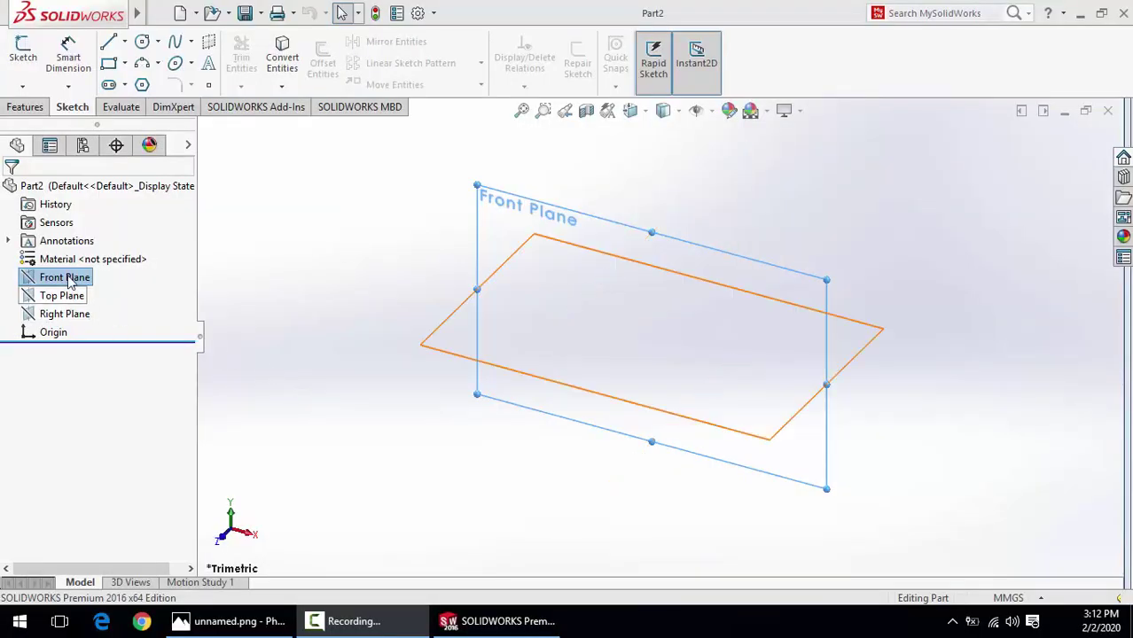
- Start Sketch1 on the Front Plane viewed face-on, after glancing at the reference drawing
{"action": "left_click", "coordinate": [70, 280]}
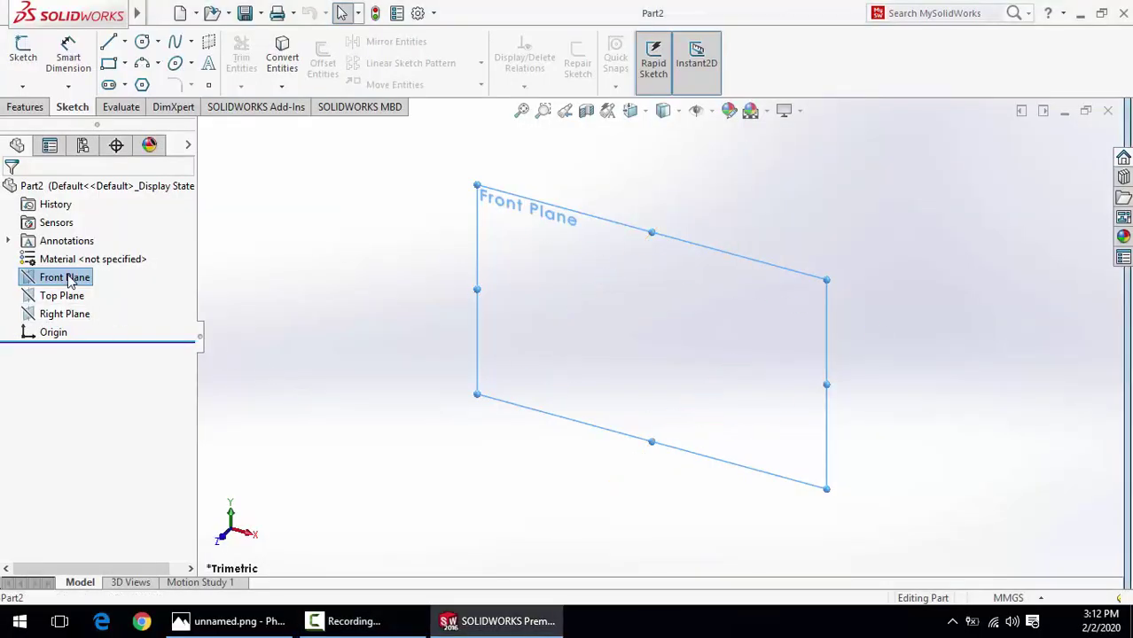
{"action": "right_click", "coordinate": [70, 280]}
{"action": "left_click", "coordinate": [139, 254]}
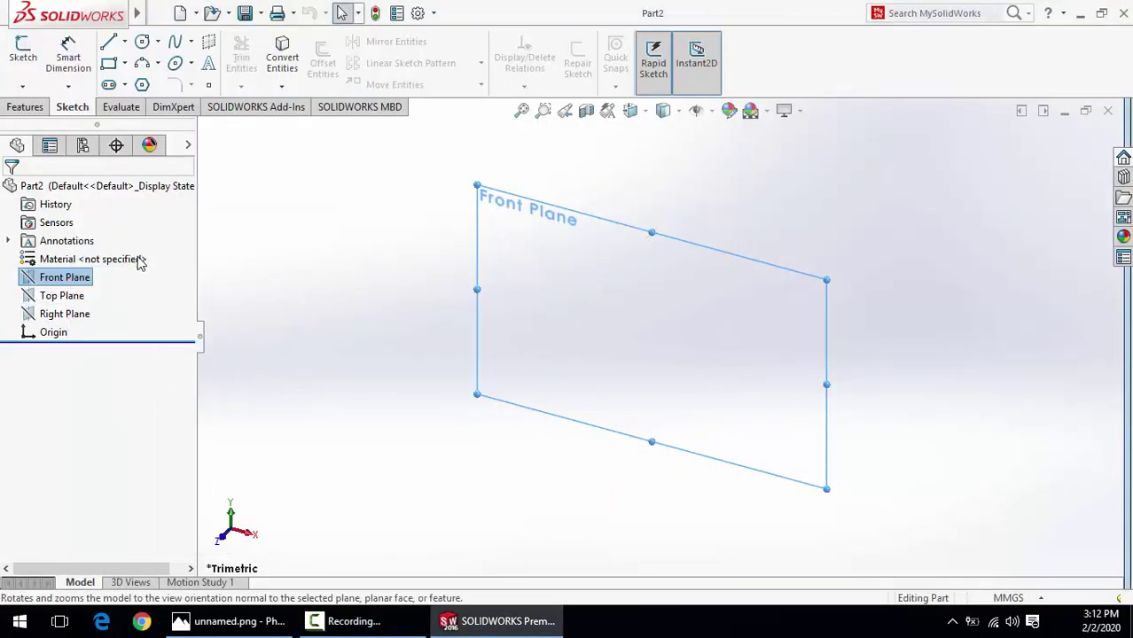
{"action": "right_click", "coordinate": [56, 280]}
{"action": "left_click", "coordinate": [67, 254]}
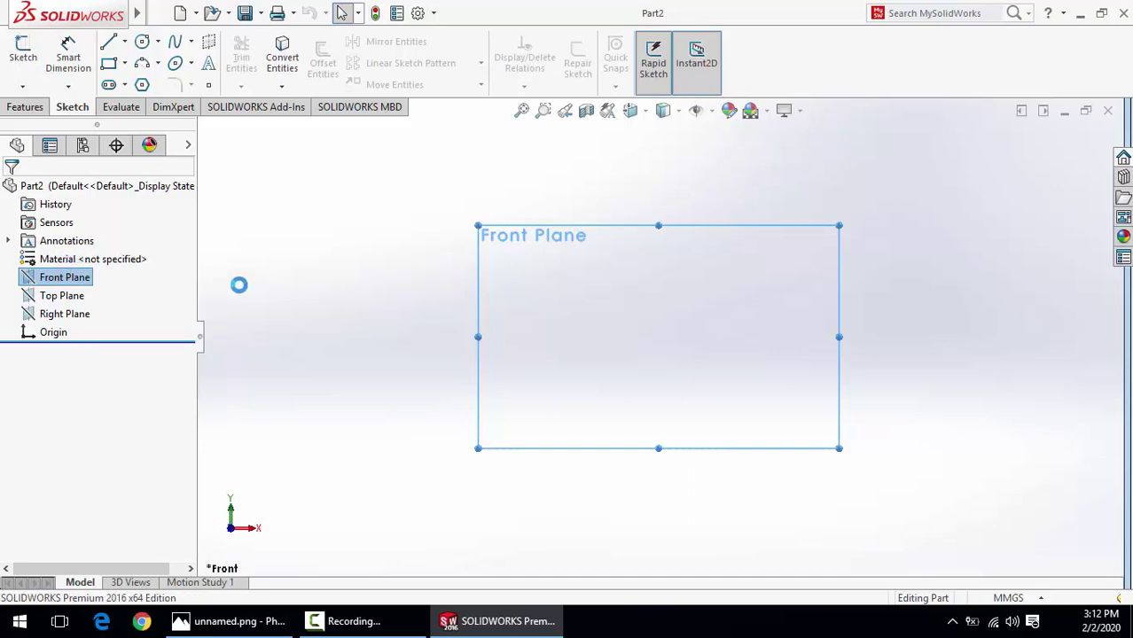
{"action": "left_click", "coordinate": [227, 623]}
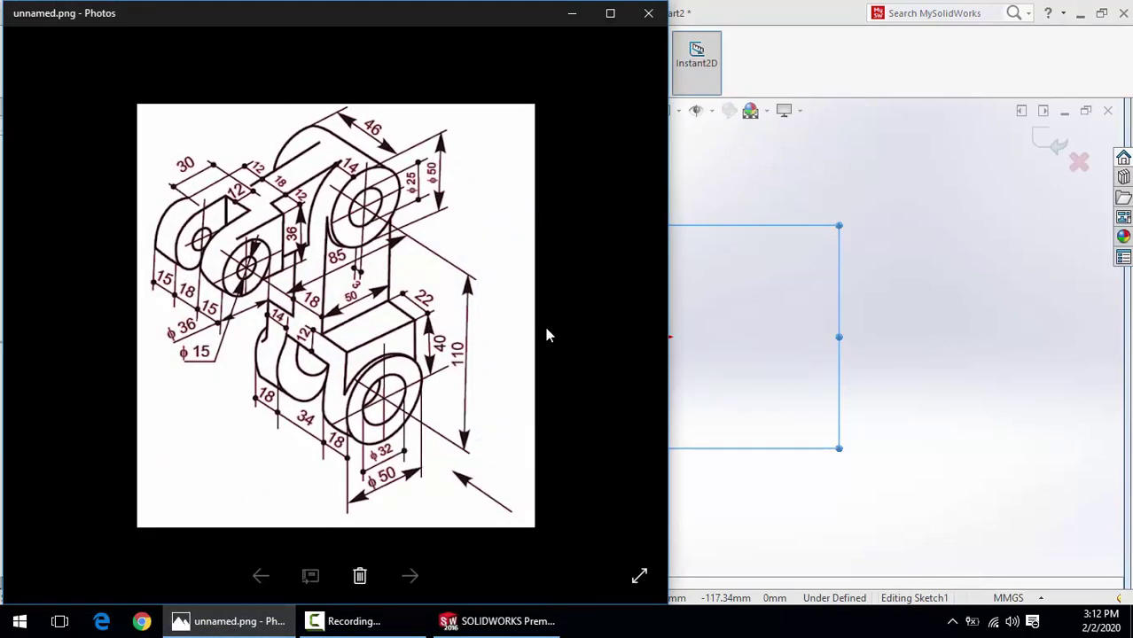
{"action": "left_click", "coordinate": [572, 16]}
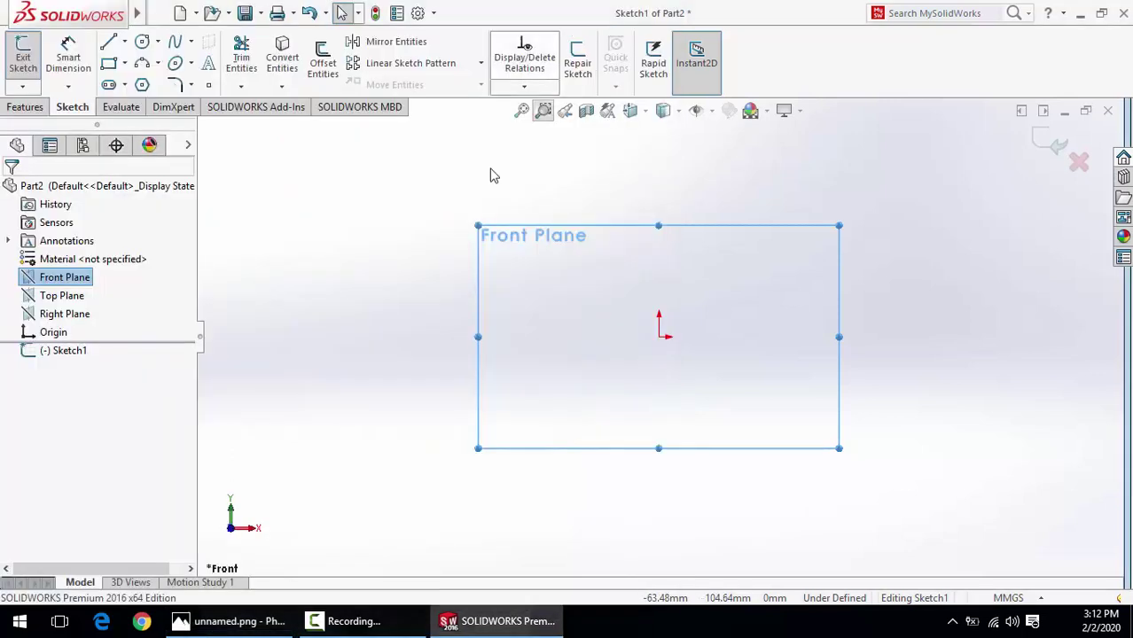
- Draw a vertical centreline through the origin area and set its length to 110
{"action": "left_click", "coordinate": [124, 42]}
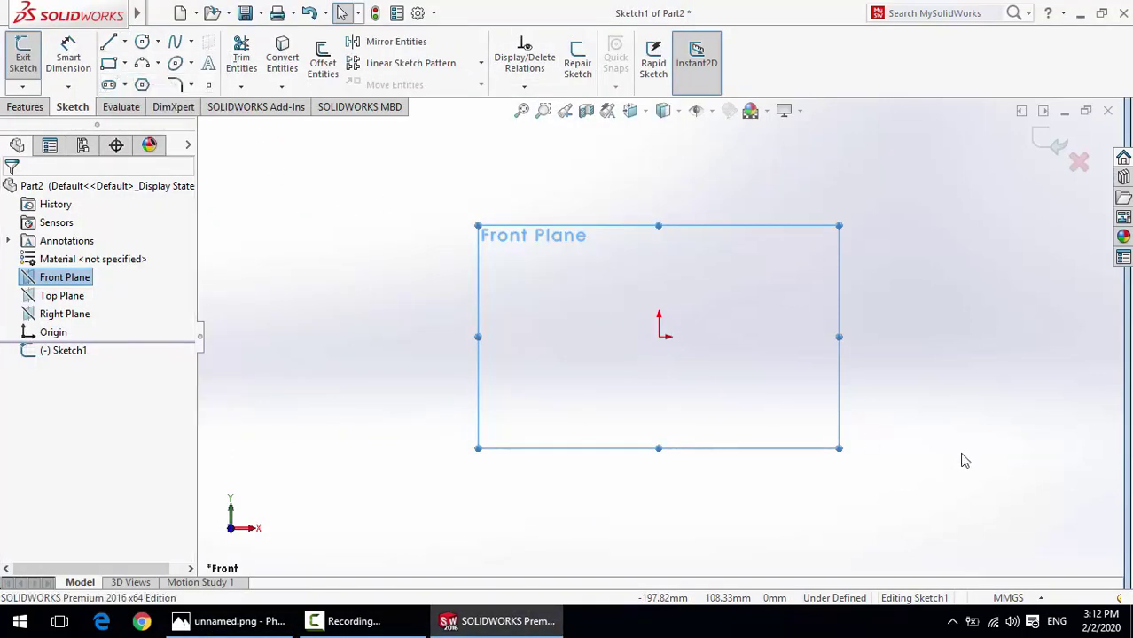
{"action": "left_click", "coordinate": [660, 164]}
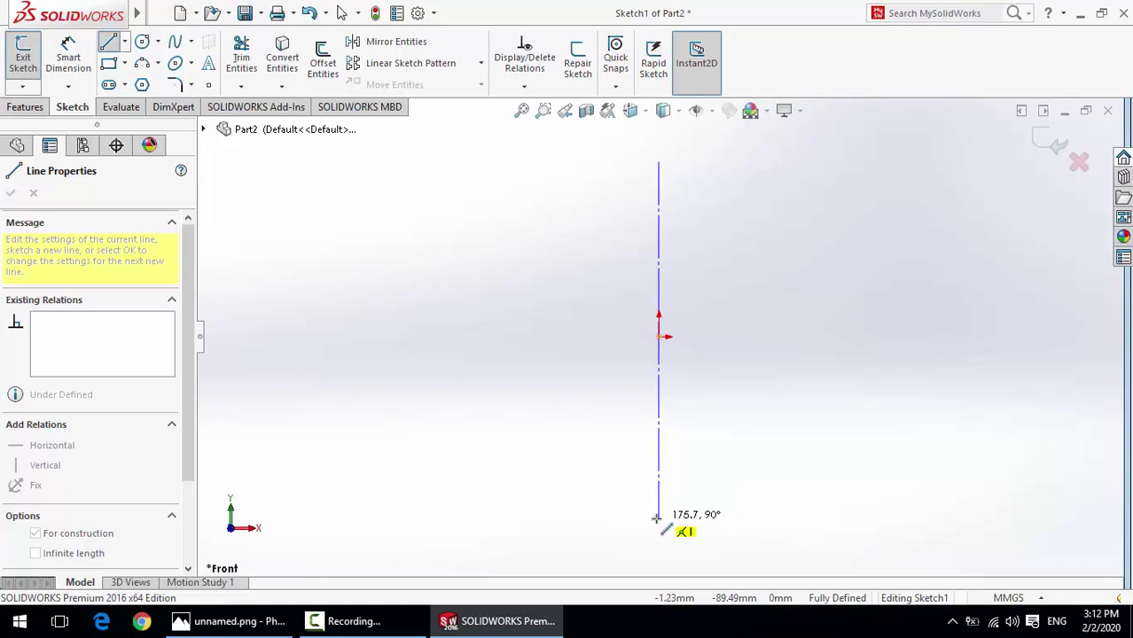
{"action": "left_click", "coordinate": [656, 519]}
{"action": "right_click", "coordinate": [657, 518]}
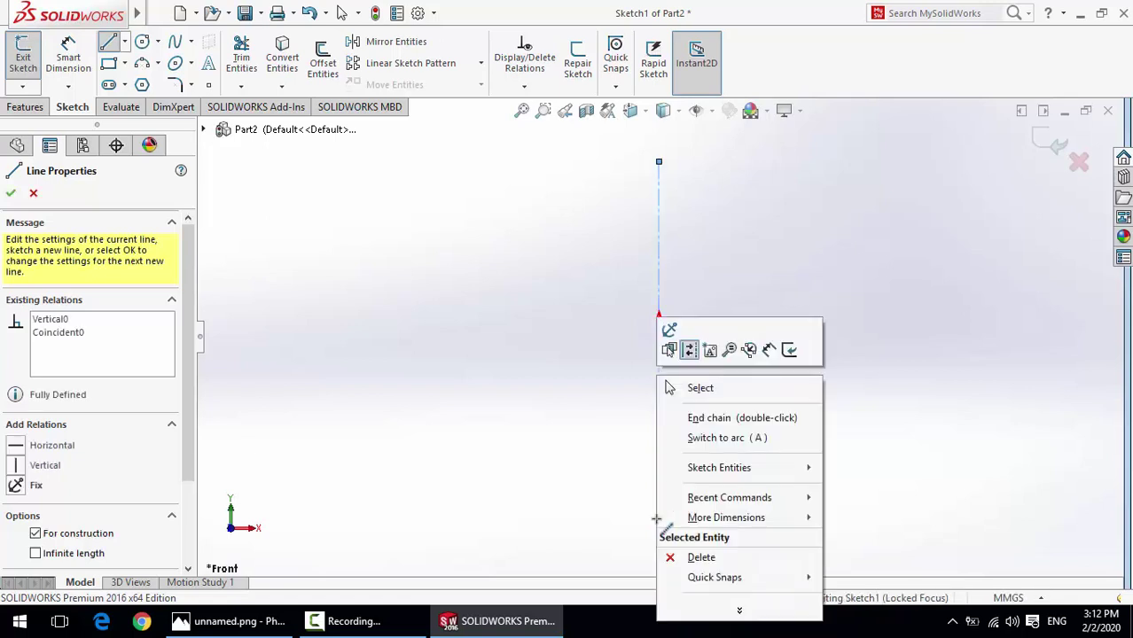
{"action": "left_click", "coordinate": [700, 390]}
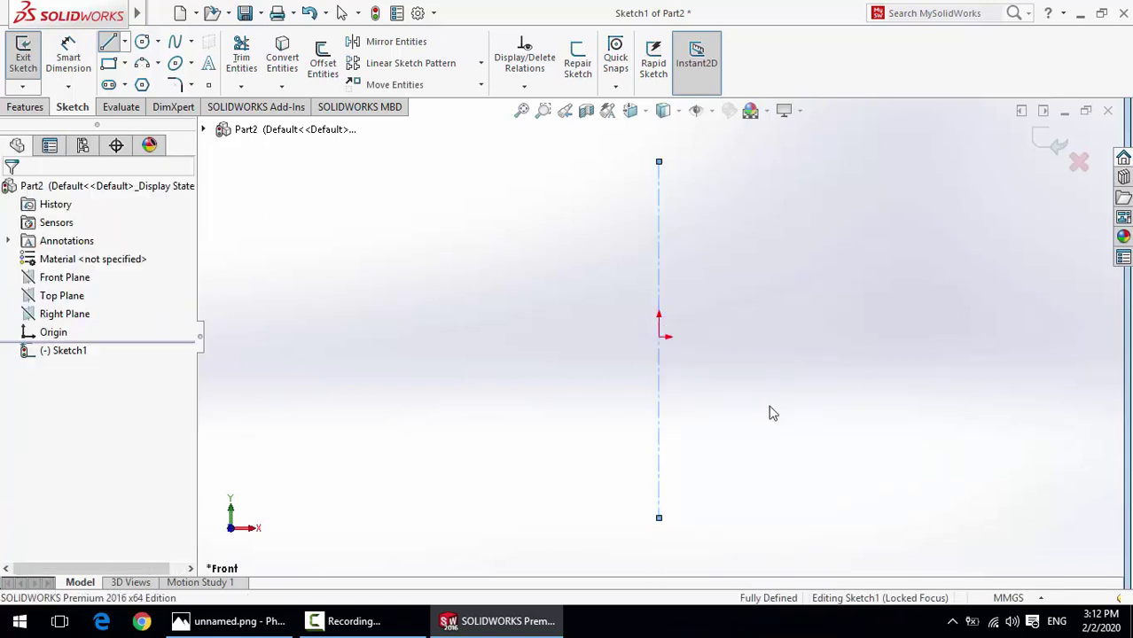
{"action": "left_click", "coordinate": [658, 223]}
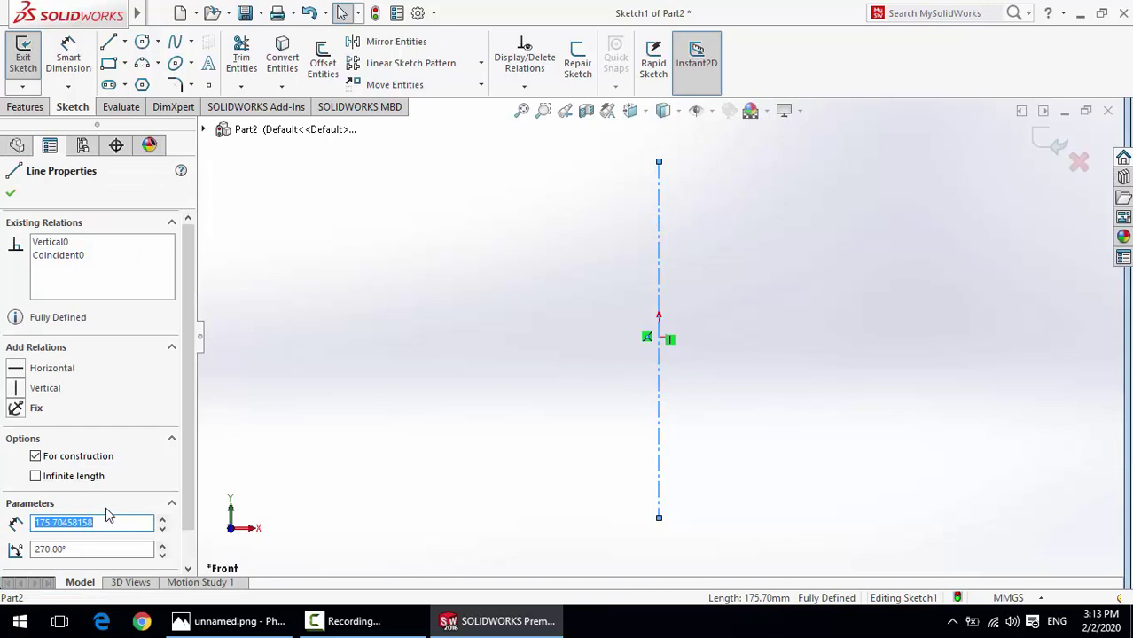
{"action": "type", "text": "110"}
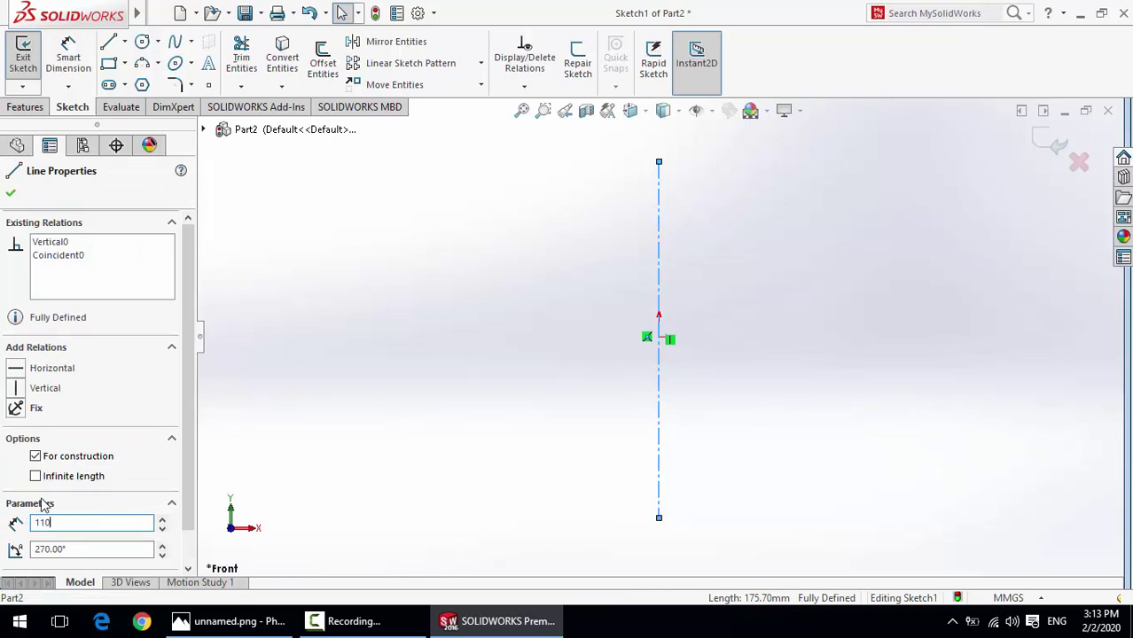
{"action": "key", "text": "Return"}
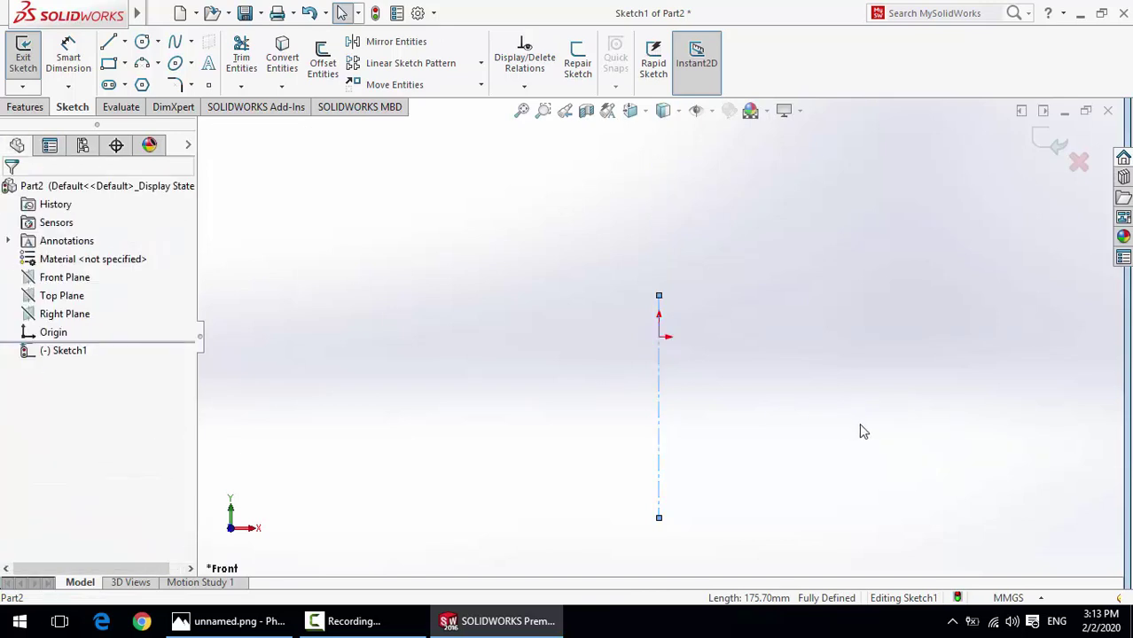
- Make the centreline's midpoint coincident with the origin and reconfirm its 110 mm length
{"action": "left_click", "coordinate": [658, 408]}
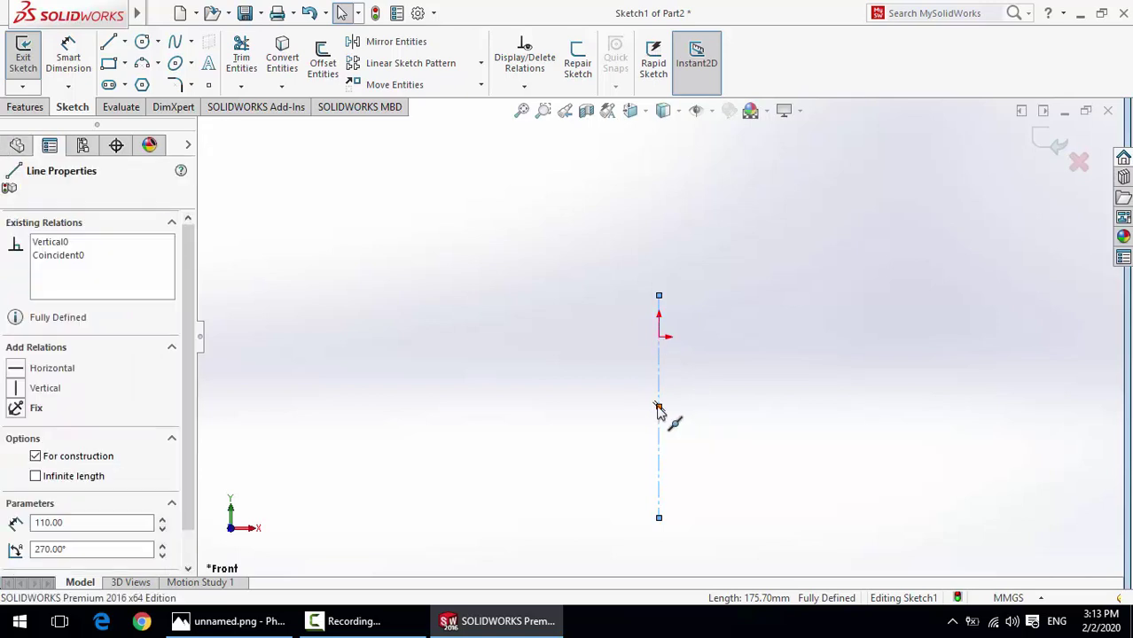
{"action": "left_click", "coordinate": [659, 338]}
{"action": "left_click", "coordinate": [16, 501]}
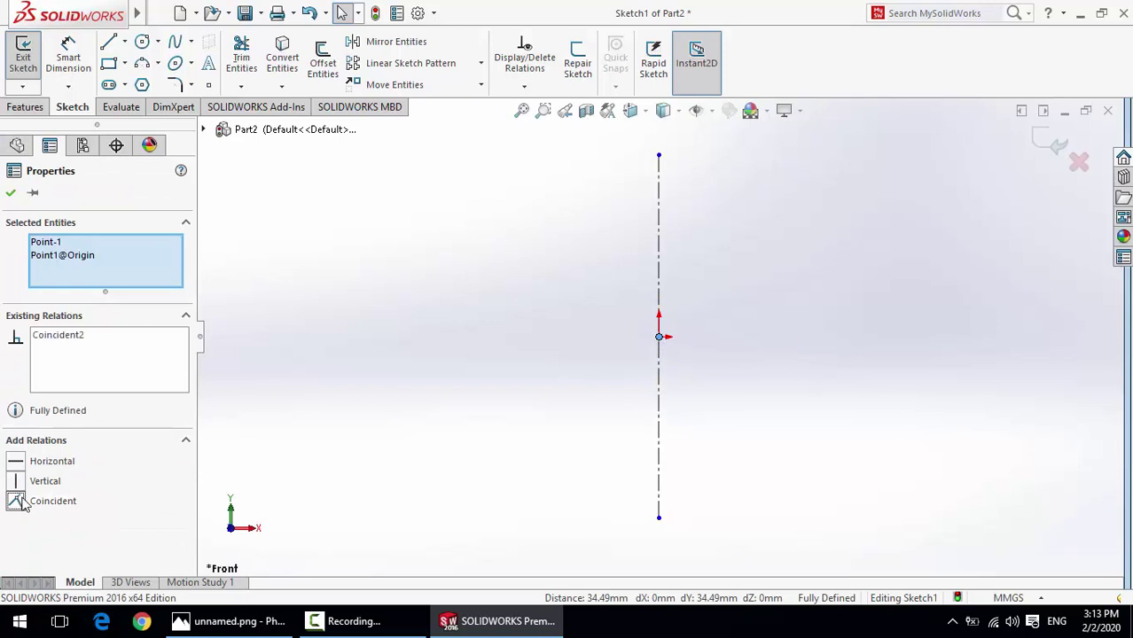
{"action": "left_click", "coordinate": [11, 195]}
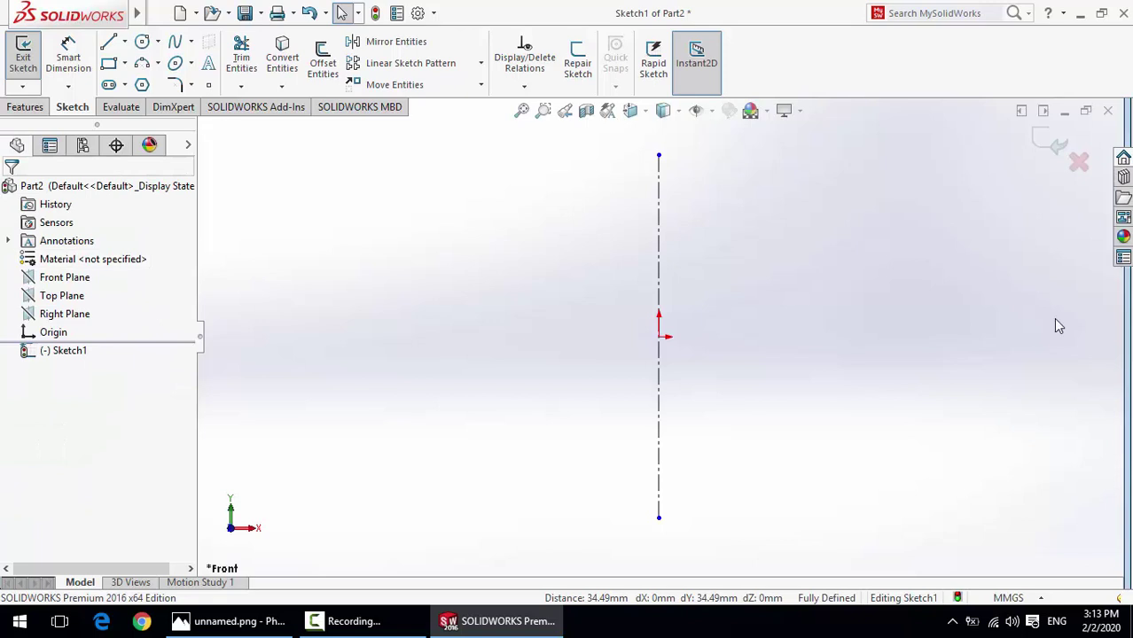
{"action": "left_click", "coordinate": [658, 236]}
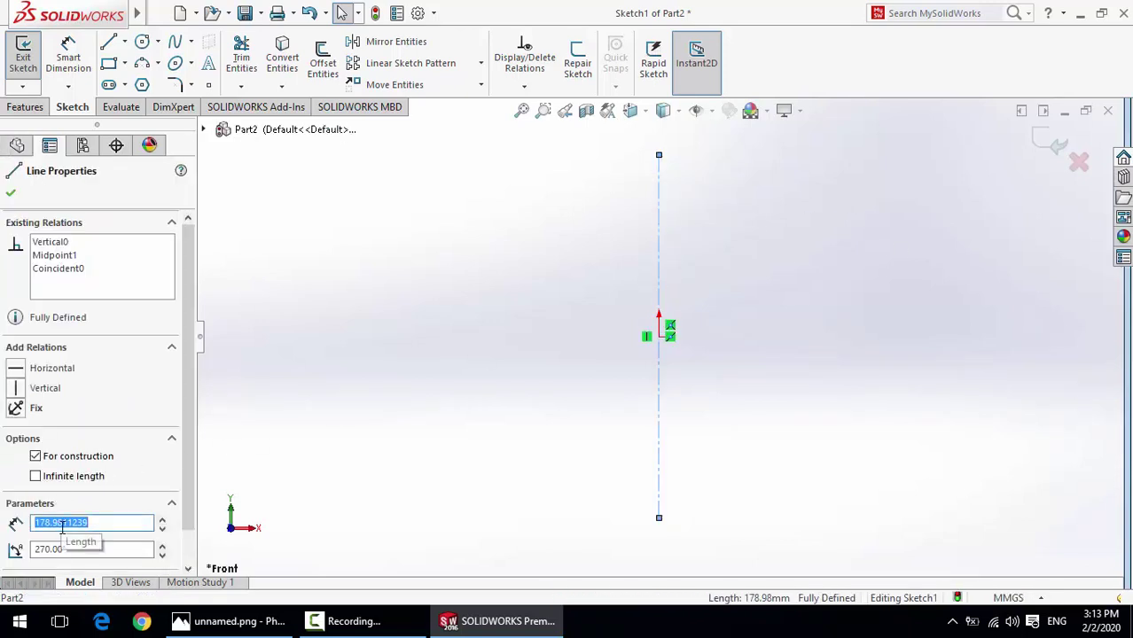
{"action": "type", "text": "110"}
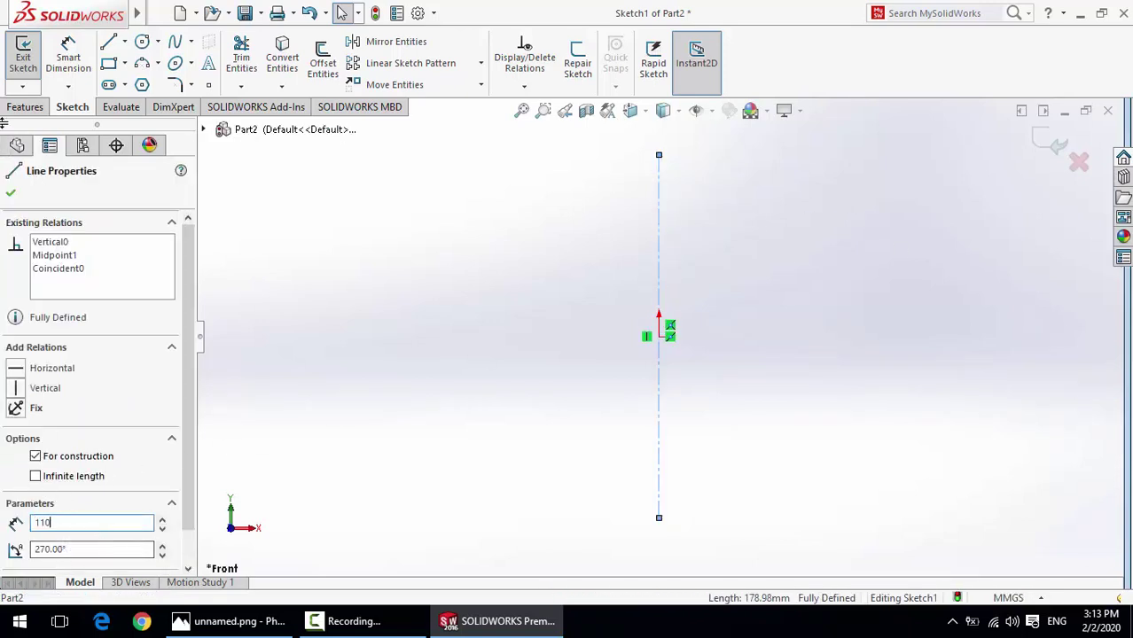
{"action": "left_click", "coordinate": [11, 196]}
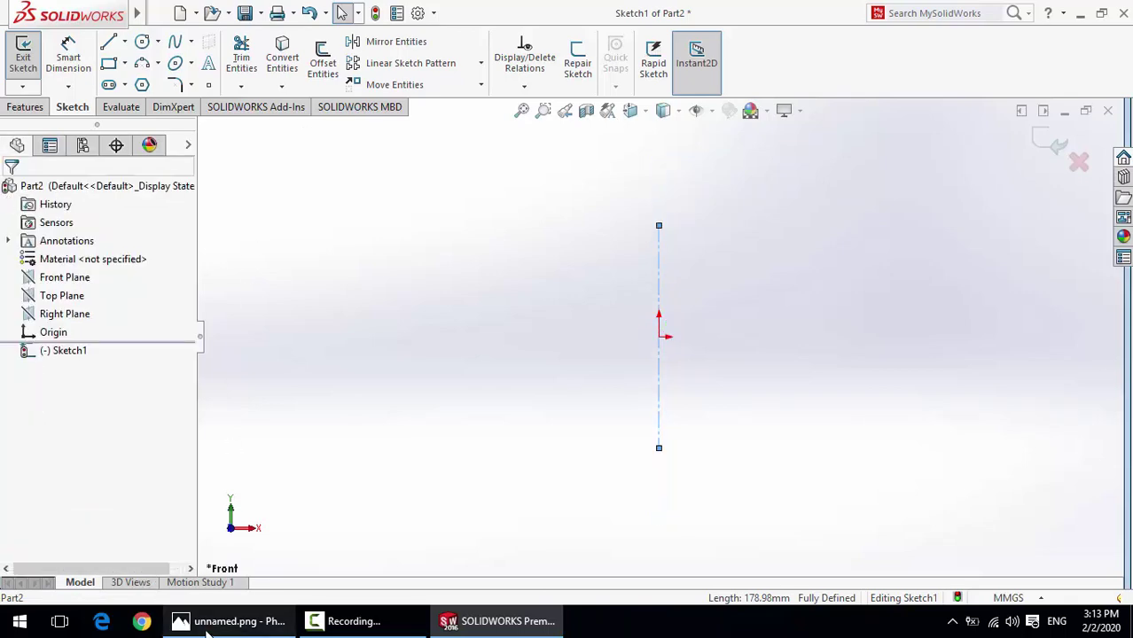
{"action": "left_click", "coordinate": [239, 623]}
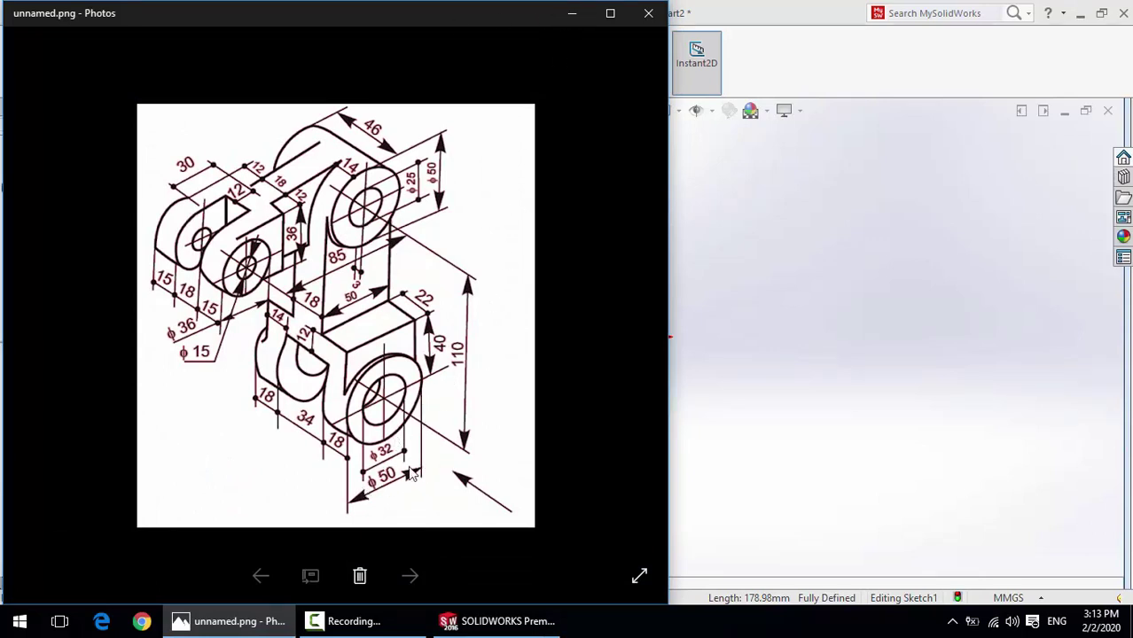
{"action": "left_click", "coordinate": [572, 14]}
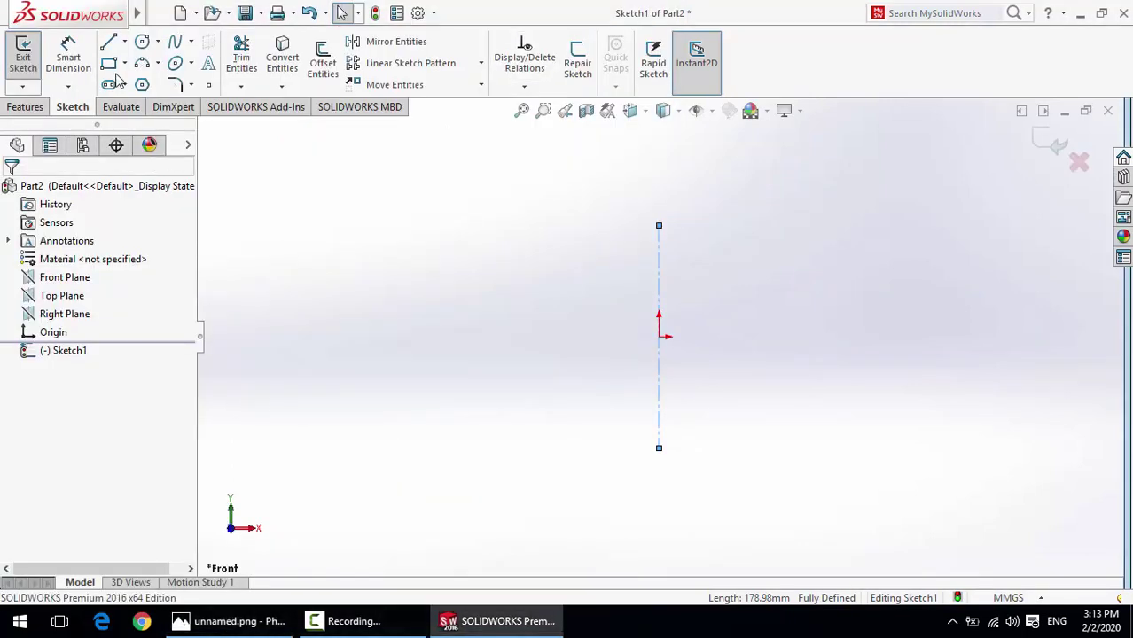
- Draw a circle of radius 50/2 centred on the centreline's bottom end
{"action": "left_click", "coordinate": [142, 41]}
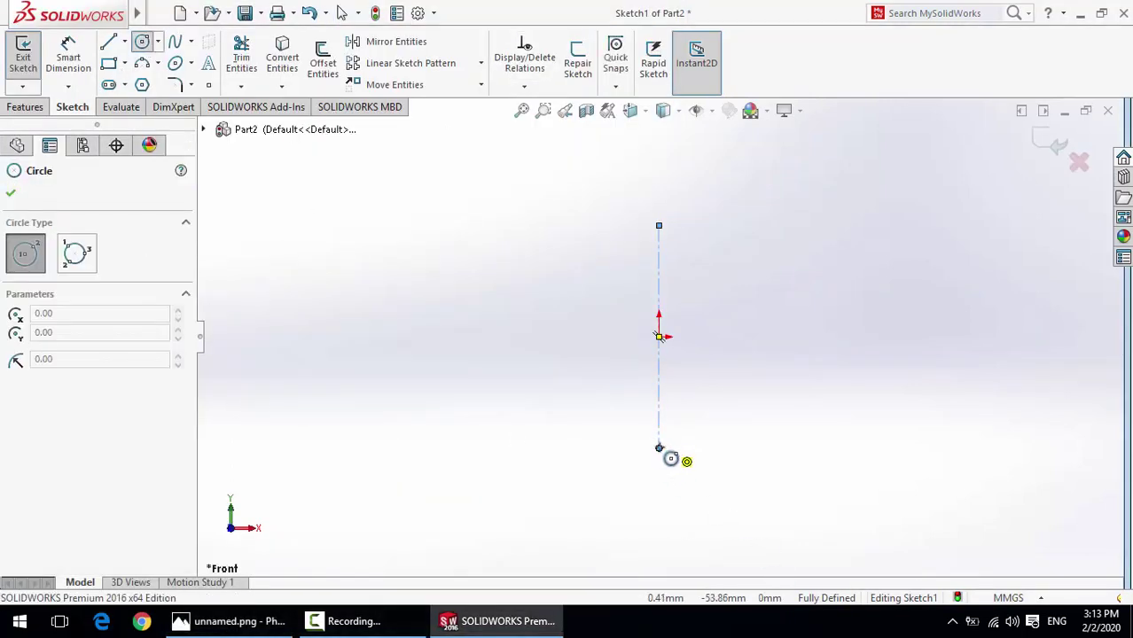
{"action": "left_click", "coordinate": [659, 448]}
{"action": "left_click", "coordinate": [726, 405]}
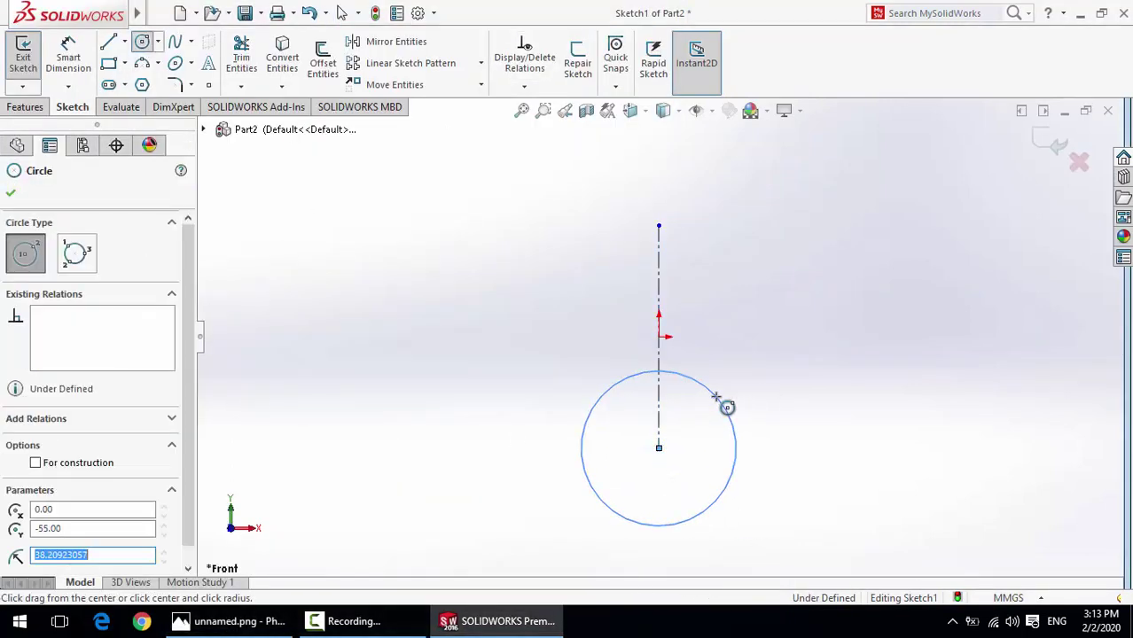
{"action": "type", "text": "50"}
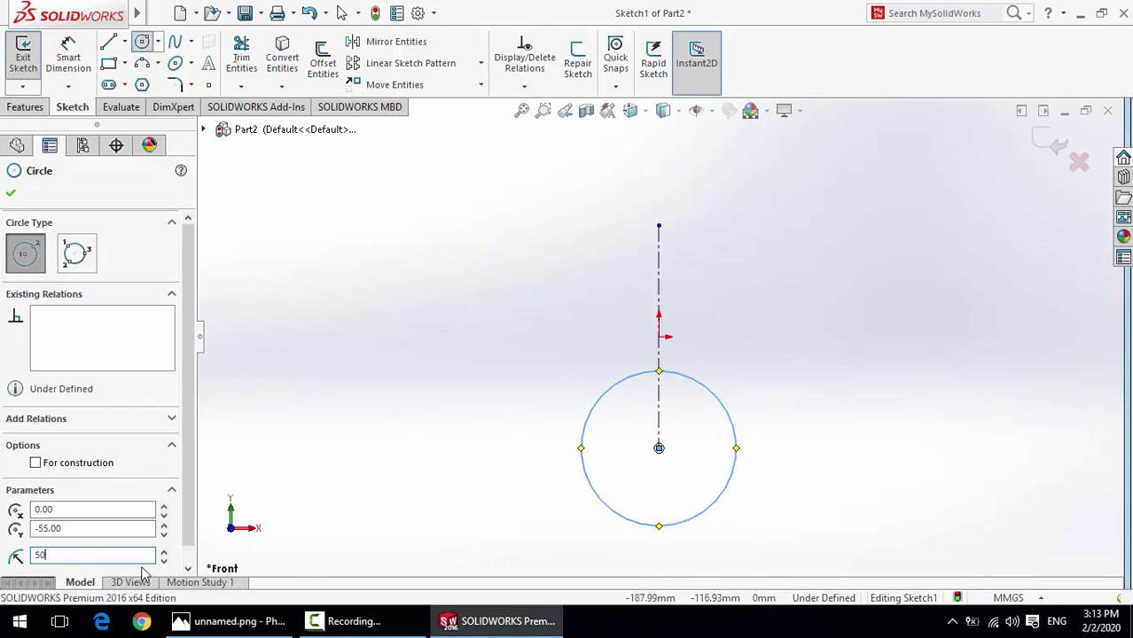
{"action": "type", "text": "/2"}
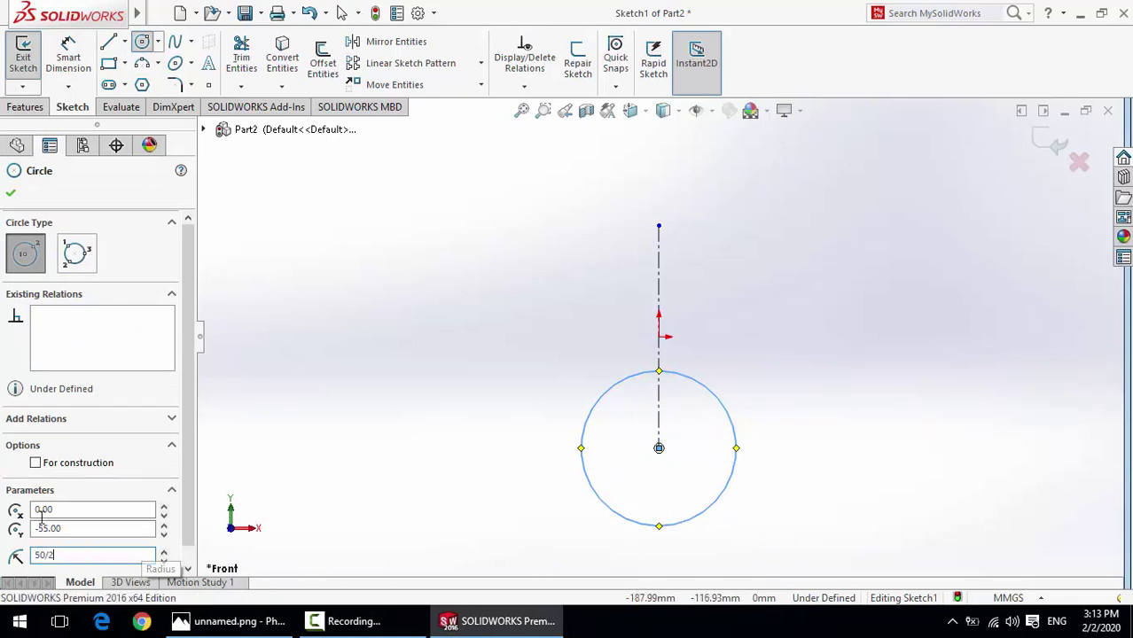
{"action": "left_click", "coordinate": [11, 193]}
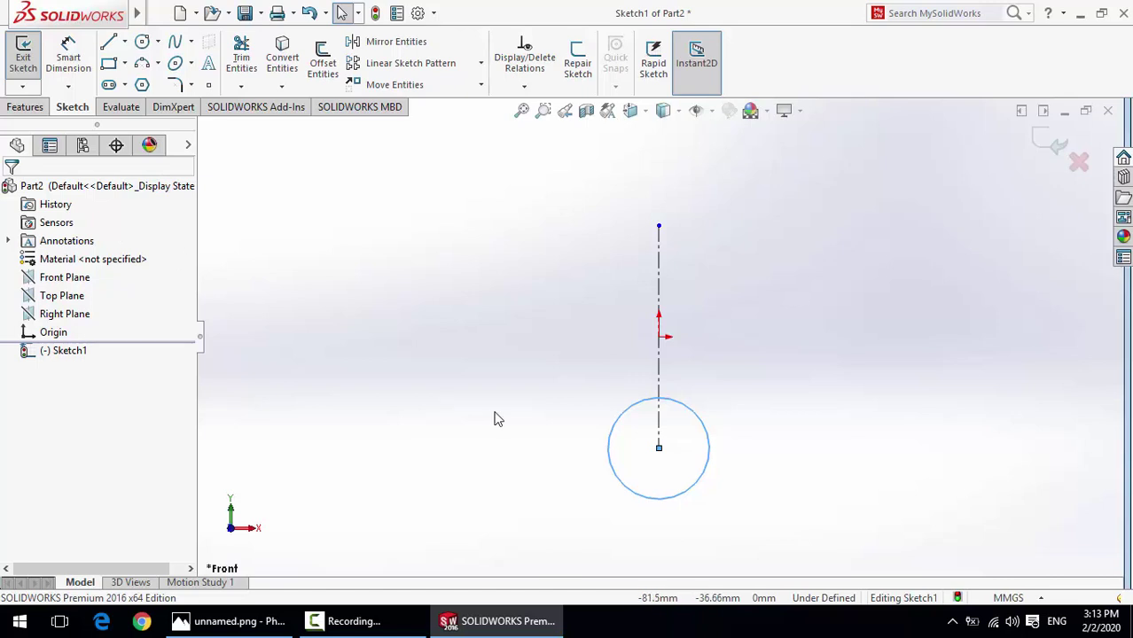
- Add a concentric inner circle of radius 32/2 at the same bottom point
{"action": "left_click", "coordinate": [142, 41]}
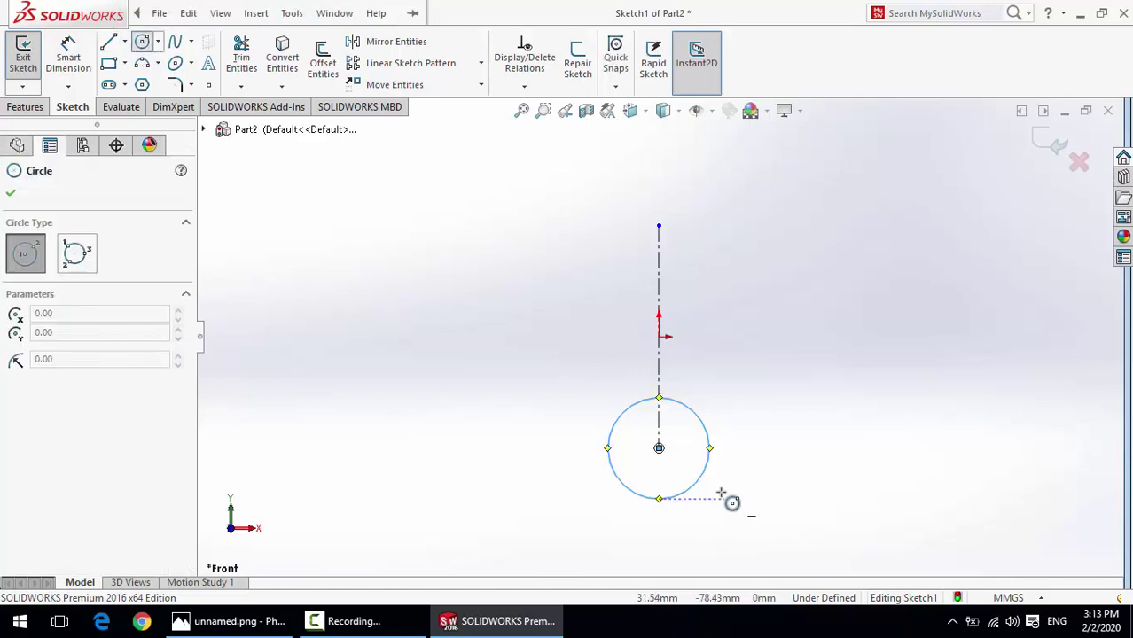
{"action": "left_click", "coordinate": [659, 448]}
{"action": "left_click", "coordinate": [679, 426]}
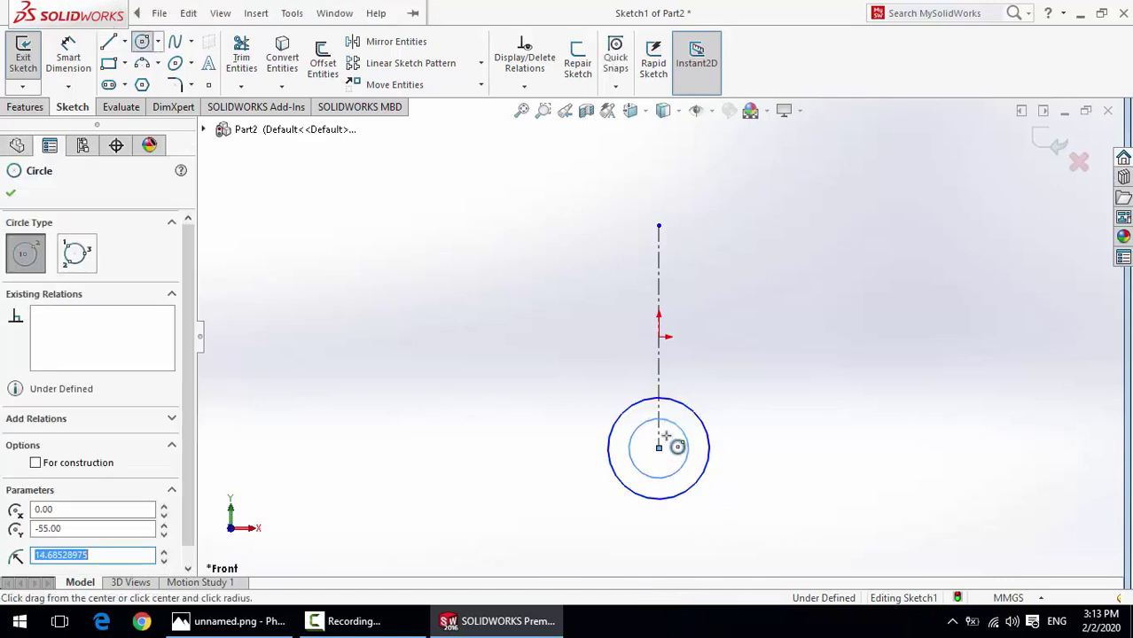
{"action": "type", "text": "32/2"}
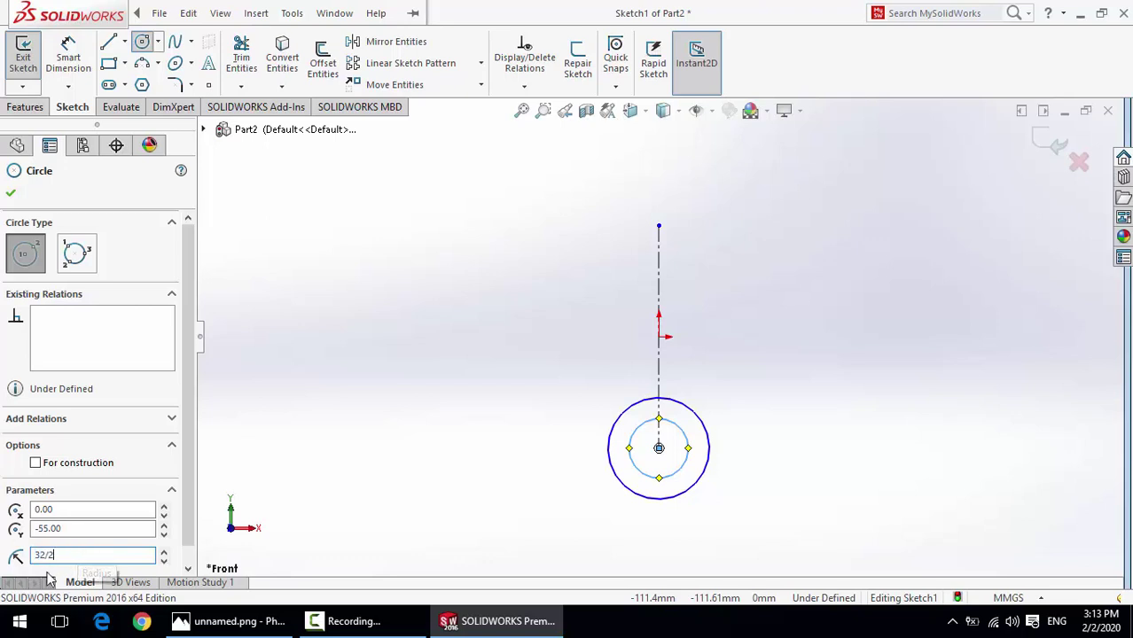
{"action": "left_click", "coordinate": [12, 194]}
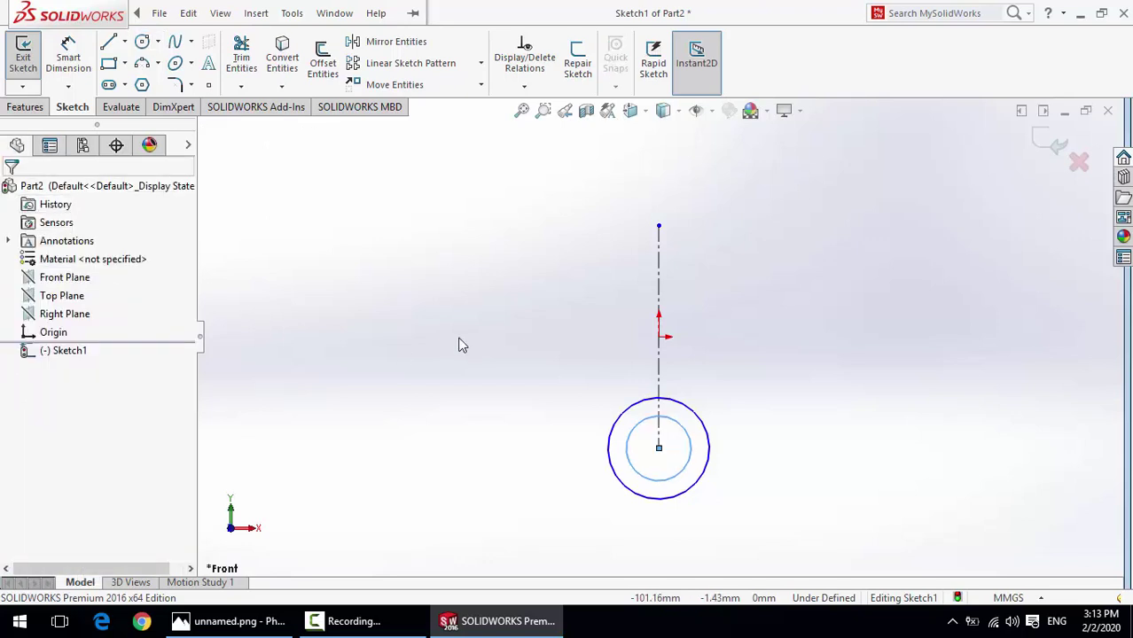
- Check the reference drawing in Photos, then hide it again
{"action": "left_click", "coordinate": [229, 626]}
{"action": "left_click", "coordinate": [228, 626]}
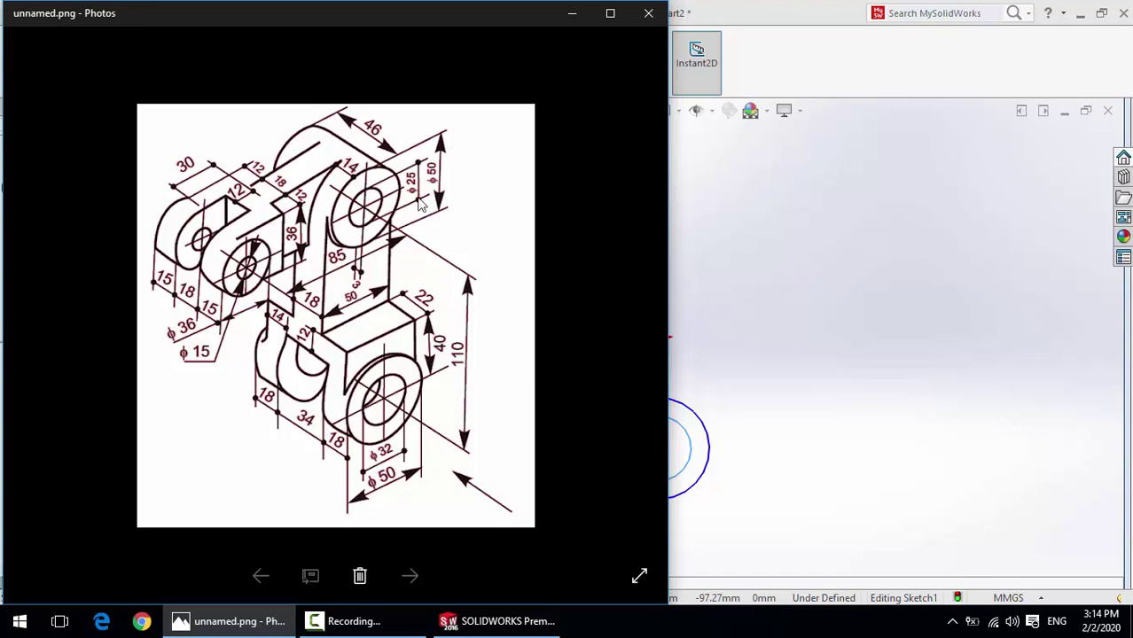
{"action": "left_click", "coordinate": [573, 12]}
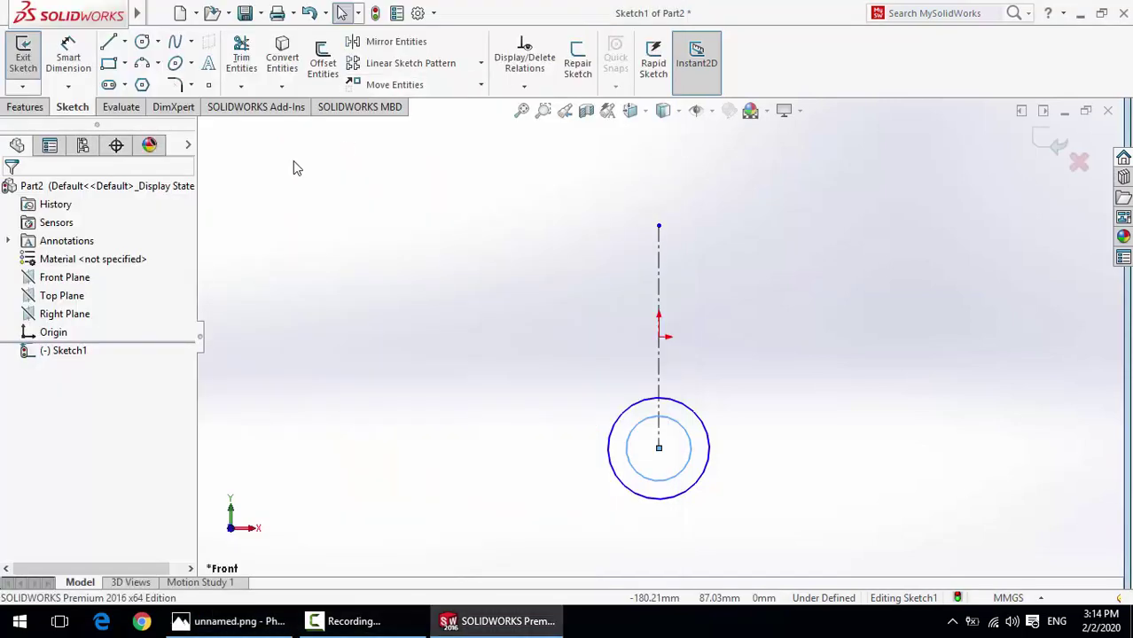
- Draw a circle of radius 50/2 centred on the centreline's top end
{"action": "left_click", "coordinate": [145, 43]}
{"action": "left_click", "coordinate": [659, 226]}
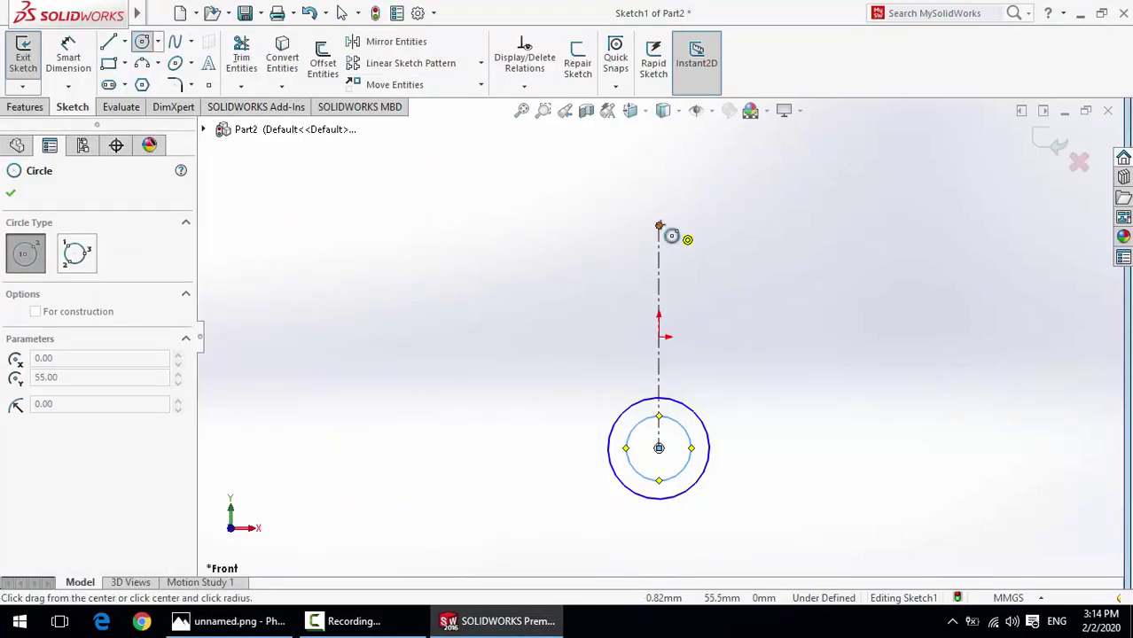
{"action": "left_click", "coordinate": [690, 180]}
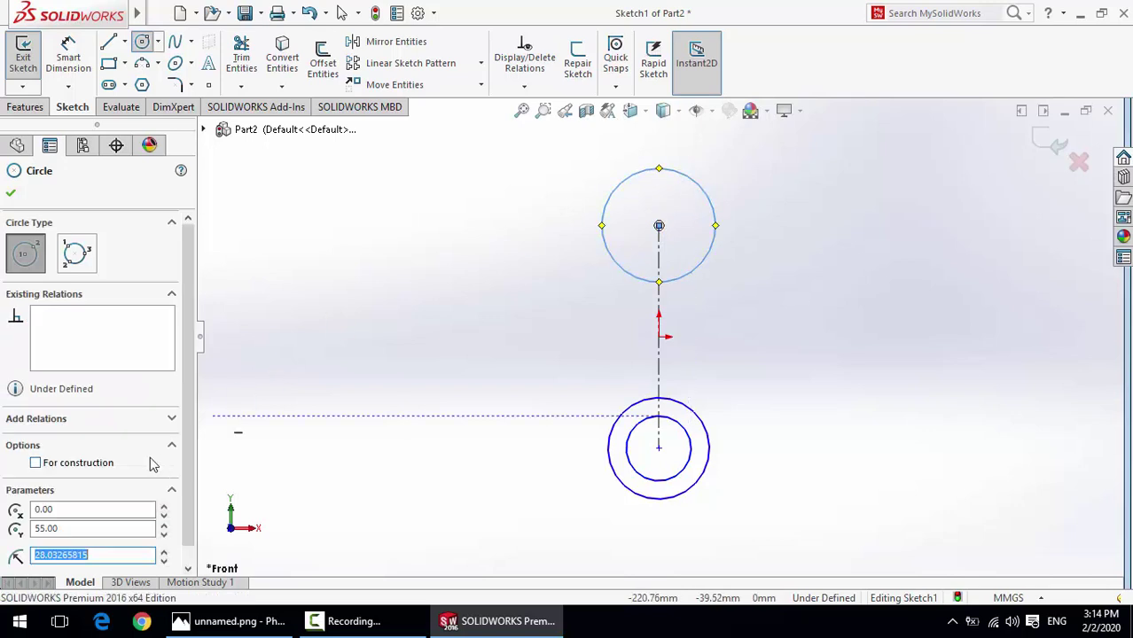
{"action": "type", "text": "50/"}
{"action": "type", "text": "2"}
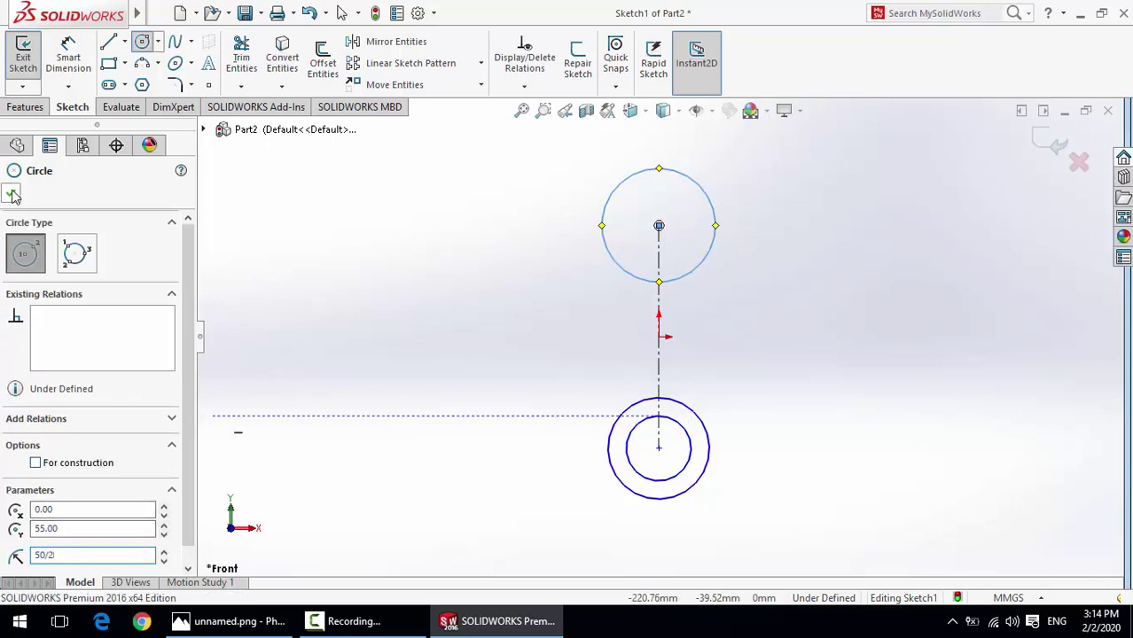
{"action": "left_click", "coordinate": [12, 194]}
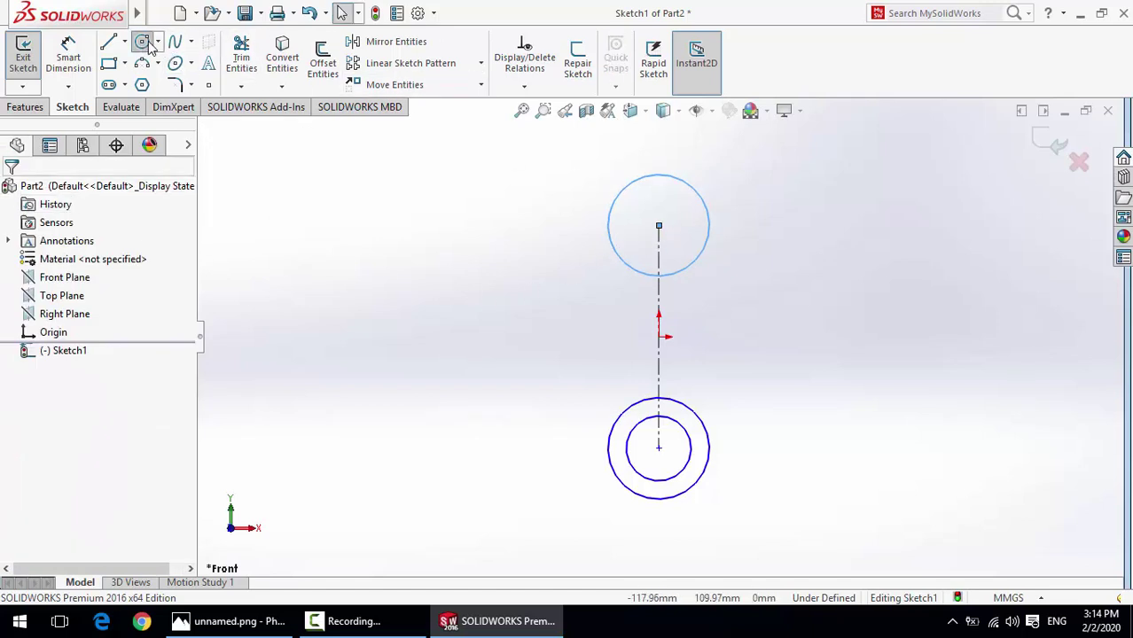
- Add a concentric inner circle of radius 25/2 at the top end
{"action": "left_click", "coordinate": [148, 43]}
{"action": "left_click", "coordinate": [659, 226]}
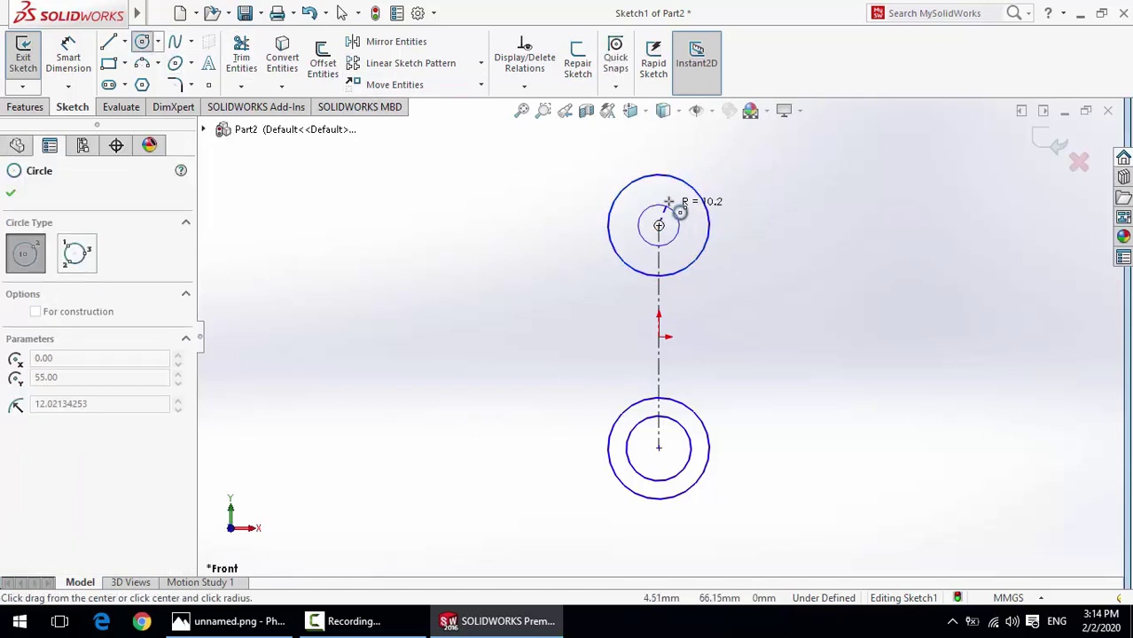
{"action": "left_click", "coordinate": [683, 209]}
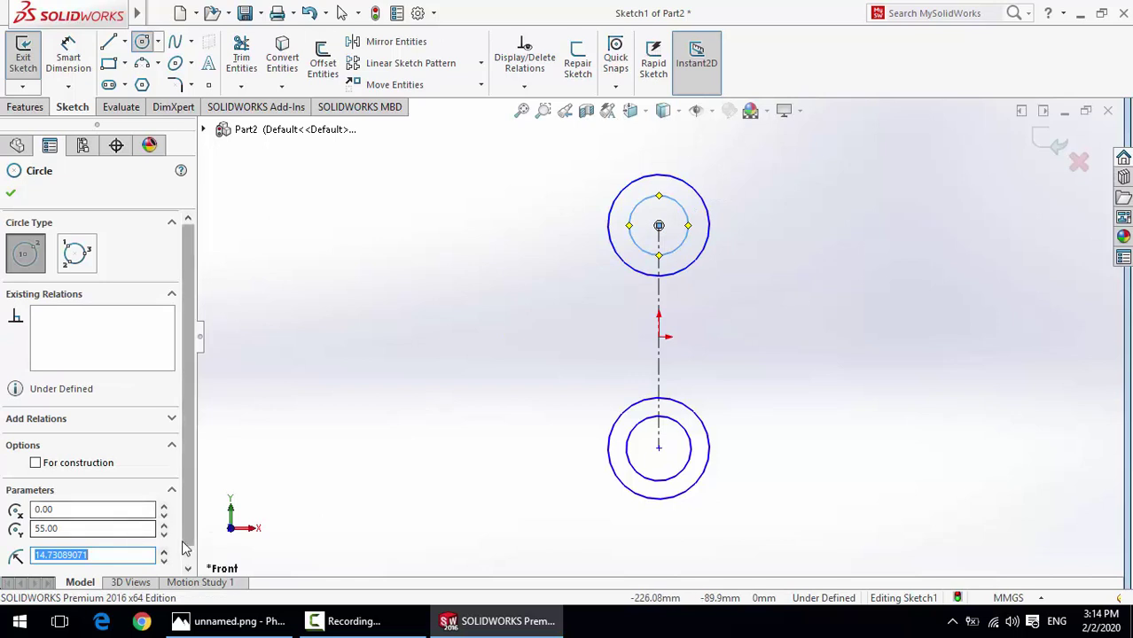
{"action": "type", "text": "25/2"}
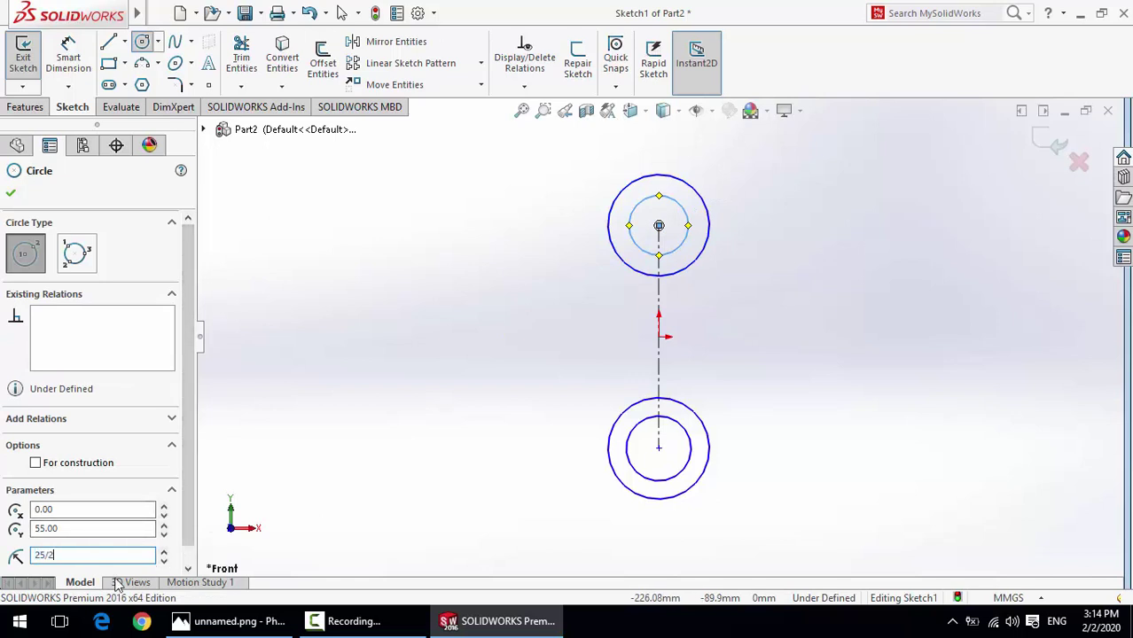
{"action": "left_click", "coordinate": [10, 195]}
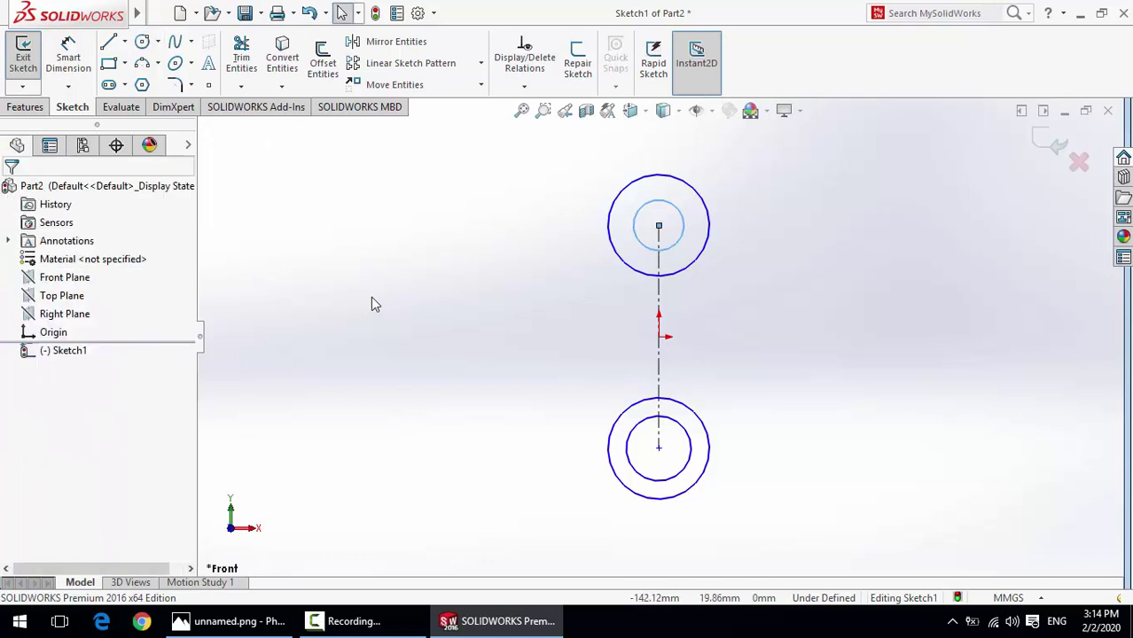
{"action": "mouse_move", "coordinate": [69, 13]}
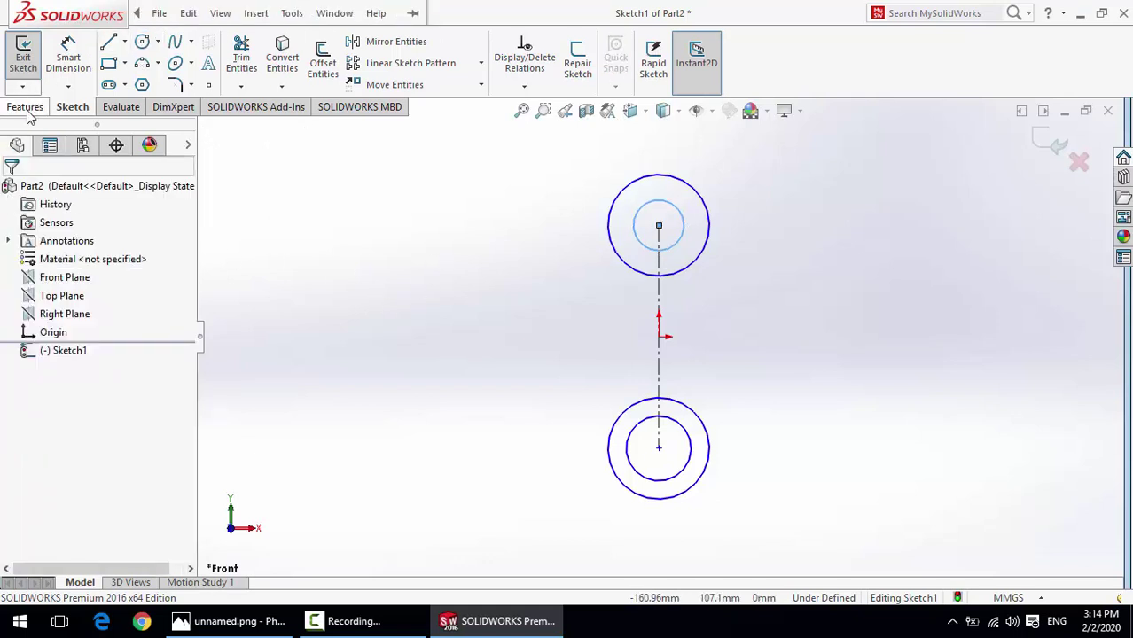
- Extrude the top ring region 46 mm with a Mid Plane end condition as Boss-Extrude1
{"action": "left_click", "coordinate": [26, 107]}
{"action": "left_click", "coordinate": [29, 63]}
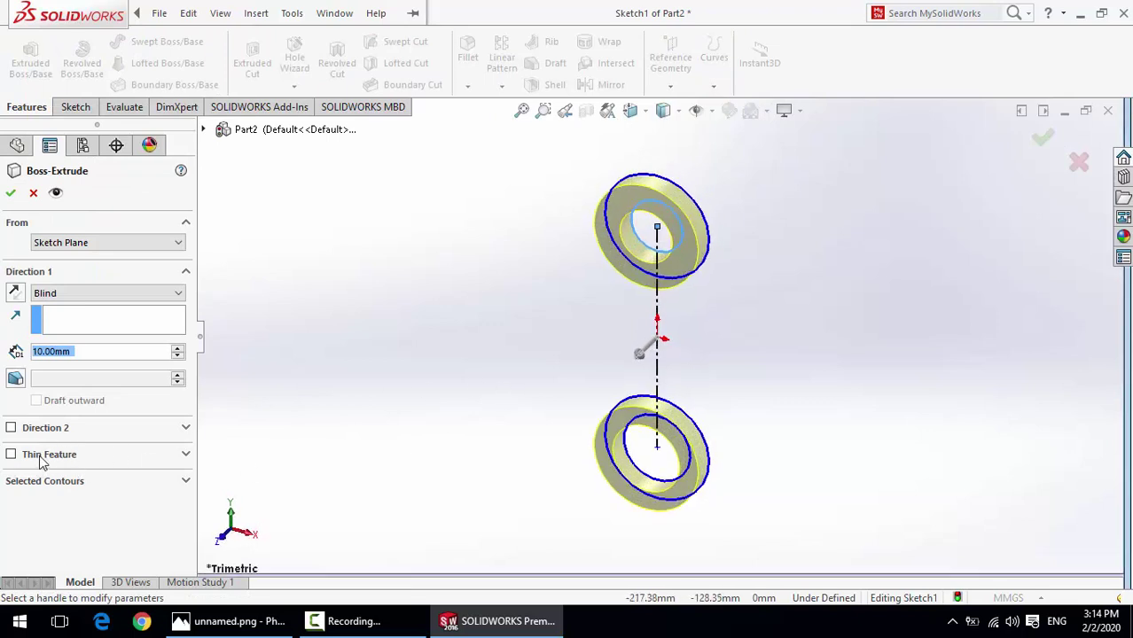
{"action": "left_click", "coordinate": [53, 483]}
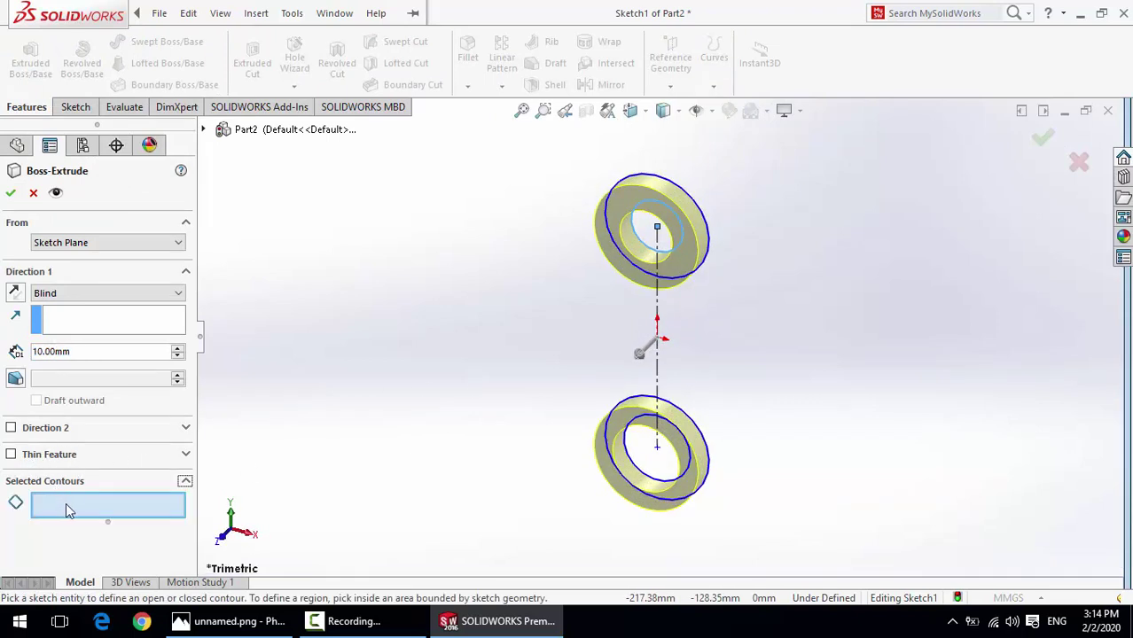
{"action": "left_click", "coordinate": [696, 240]}
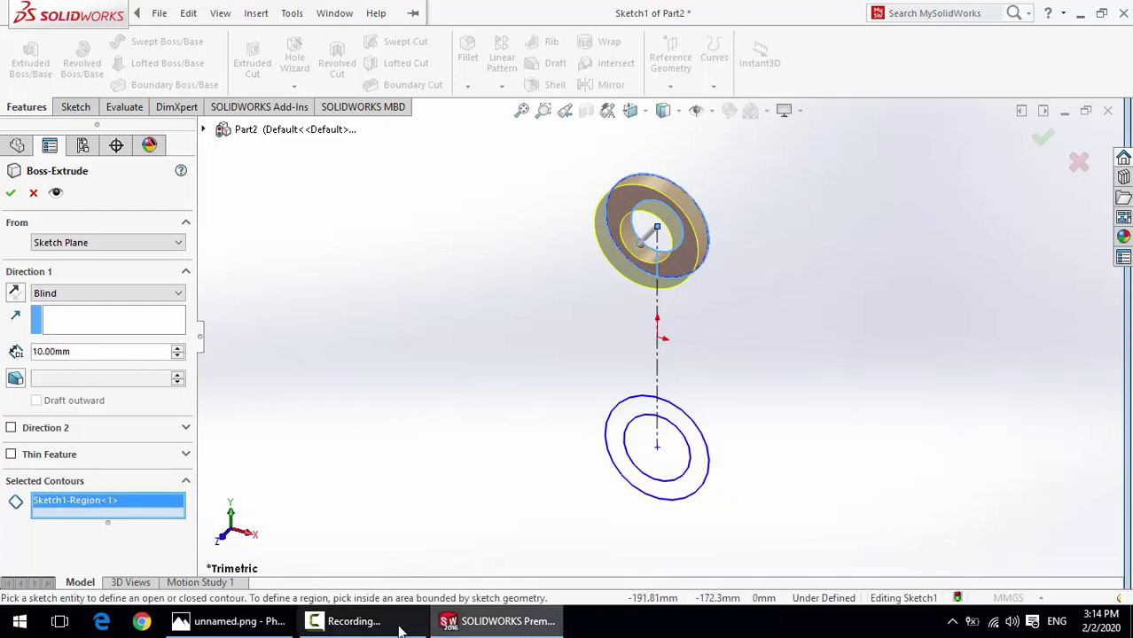
{"action": "left_click", "coordinate": [228, 621]}
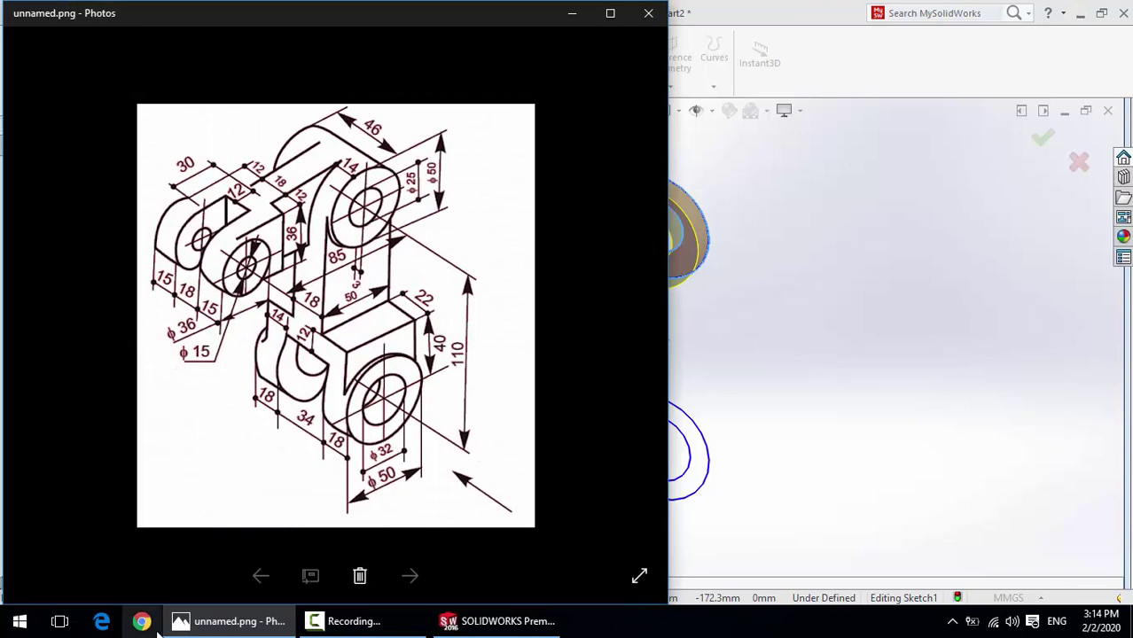
{"action": "left_click", "coordinate": [231, 622]}
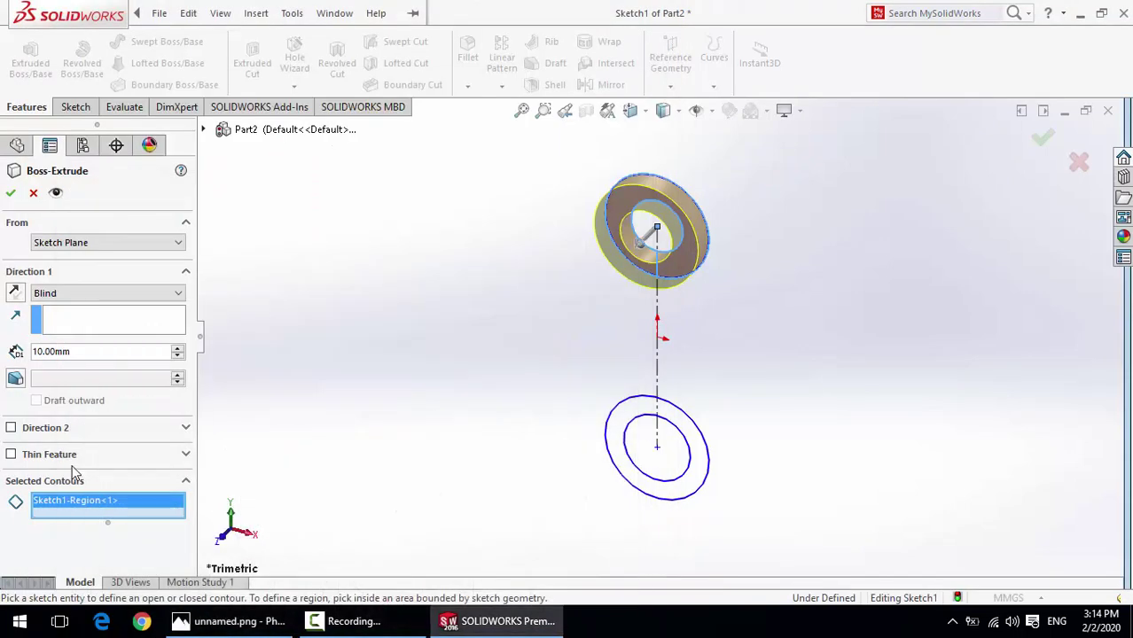
{"action": "double_click", "coordinate": [50, 352]}
{"action": "type", "text": "4"}
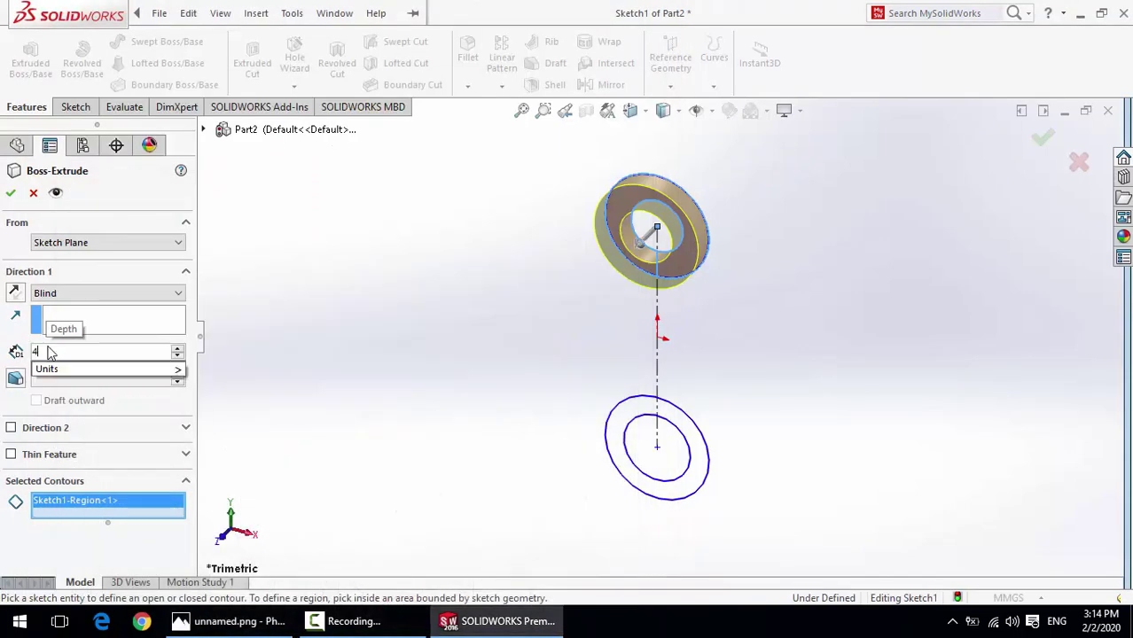
{"action": "type", "text": "6"}
{"action": "key", "text": "Return"}
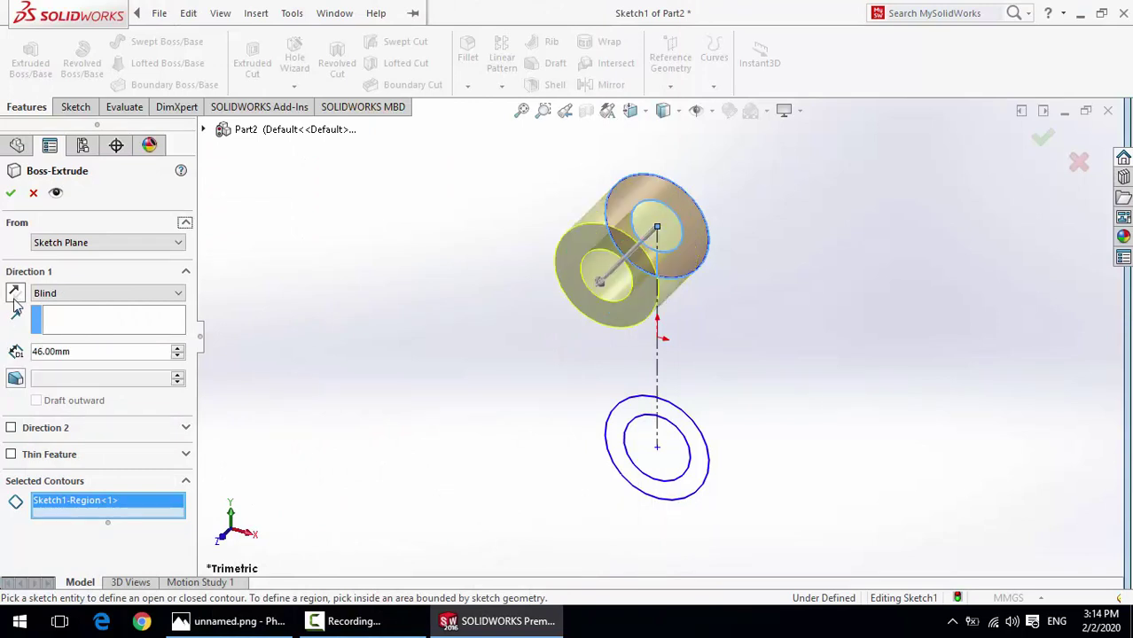
{"action": "left_click", "coordinate": [178, 294]}
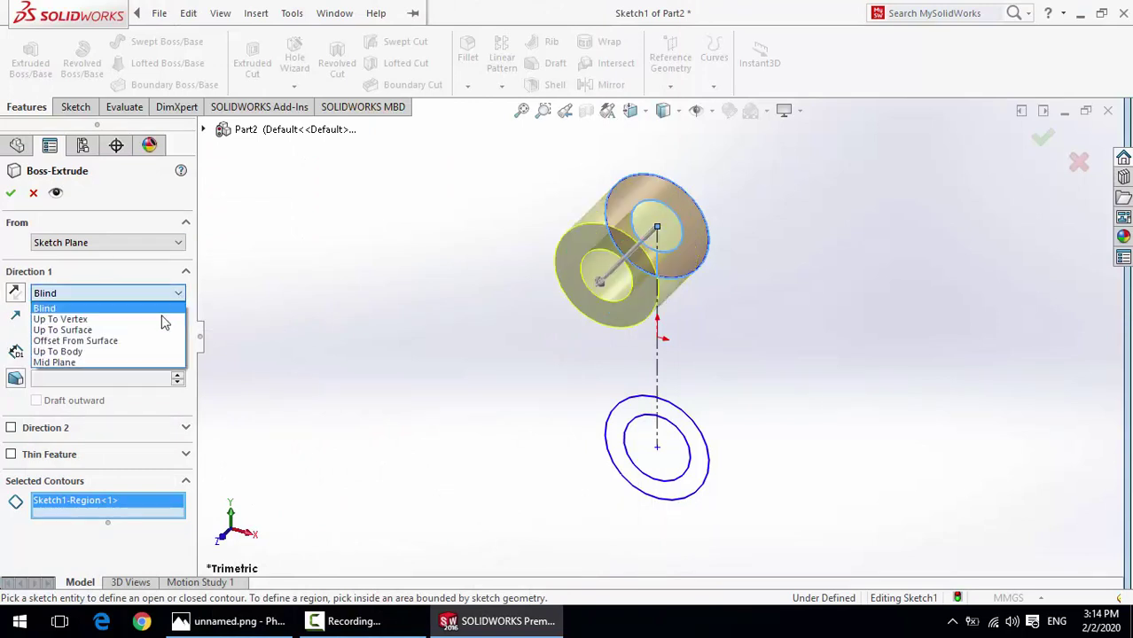
{"action": "left_click", "coordinate": [78, 363]}
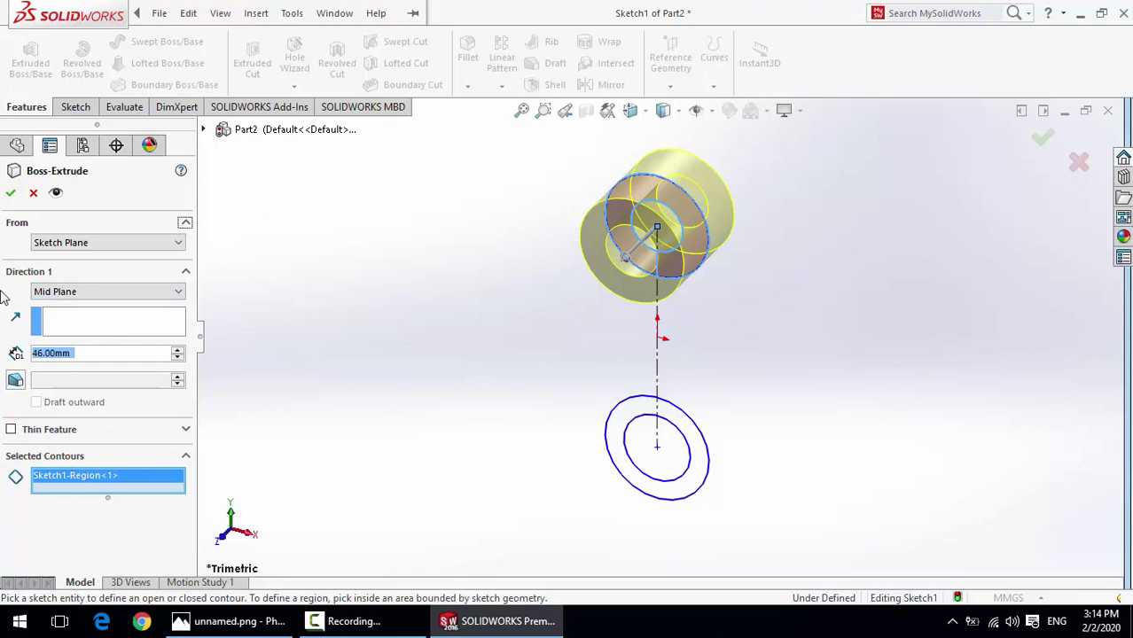
{"action": "left_click", "coordinate": [11, 195]}
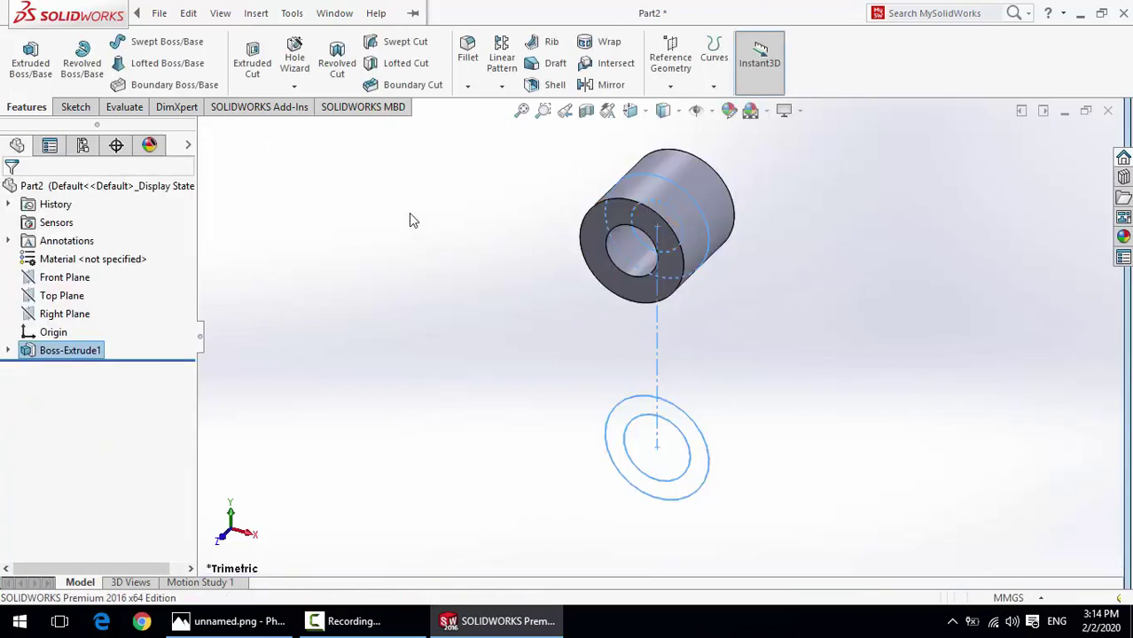
- Start a new extrusion from Sketch1 using only the lower ring as its contour
{"action": "left_click", "coordinate": [8, 351]}
{"action": "left_click", "coordinate": [53, 362]}
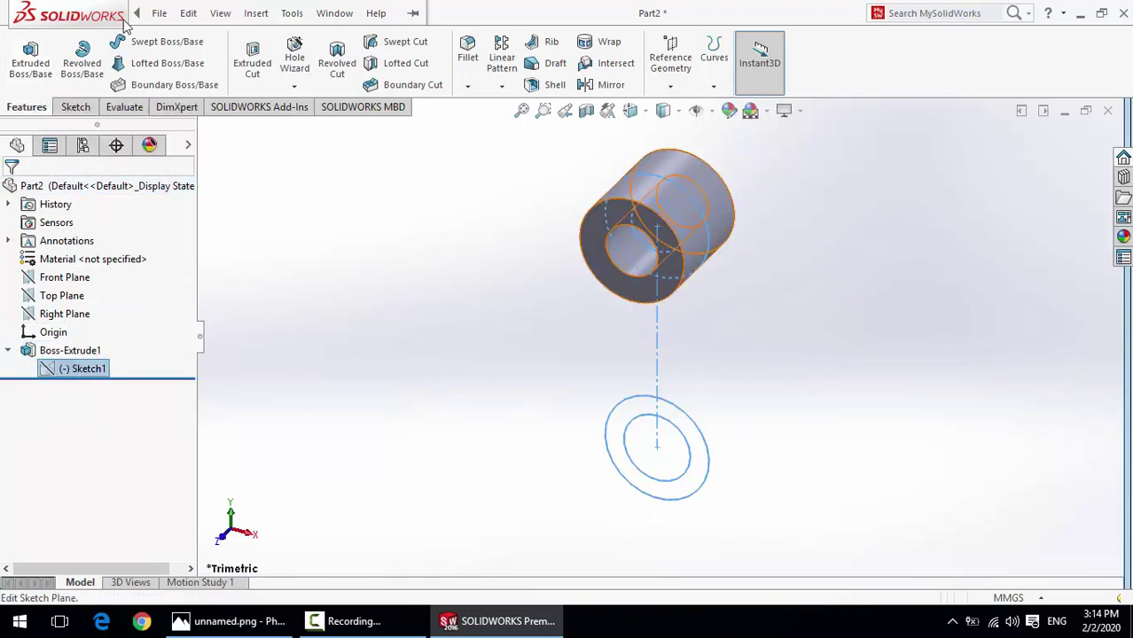
{"action": "left_click", "coordinate": [30, 57]}
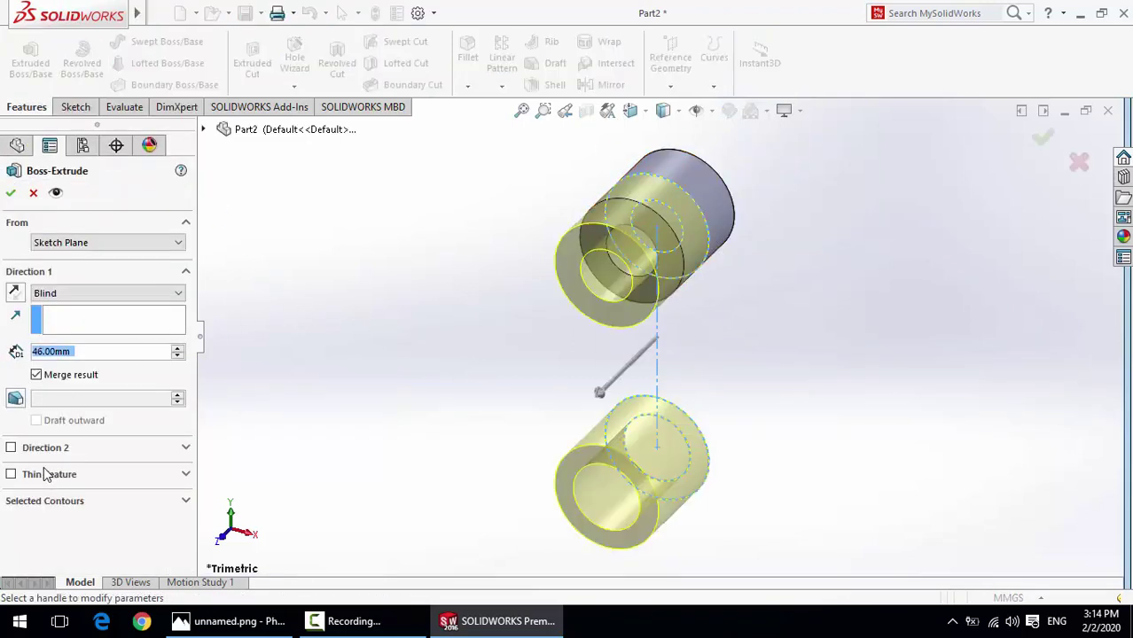
{"action": "left_click", "coordinate": [44, 502]}
{"action": "right_click", "coordinate": [53, 525]}
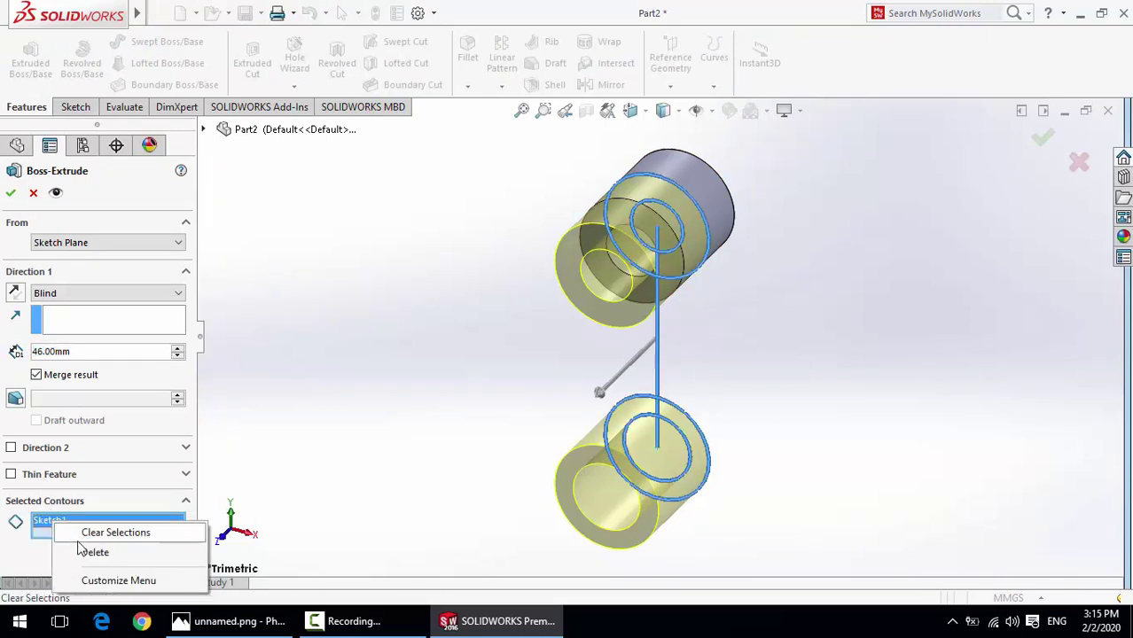
{"action": "left_click", "coordinate": [64, 547]}
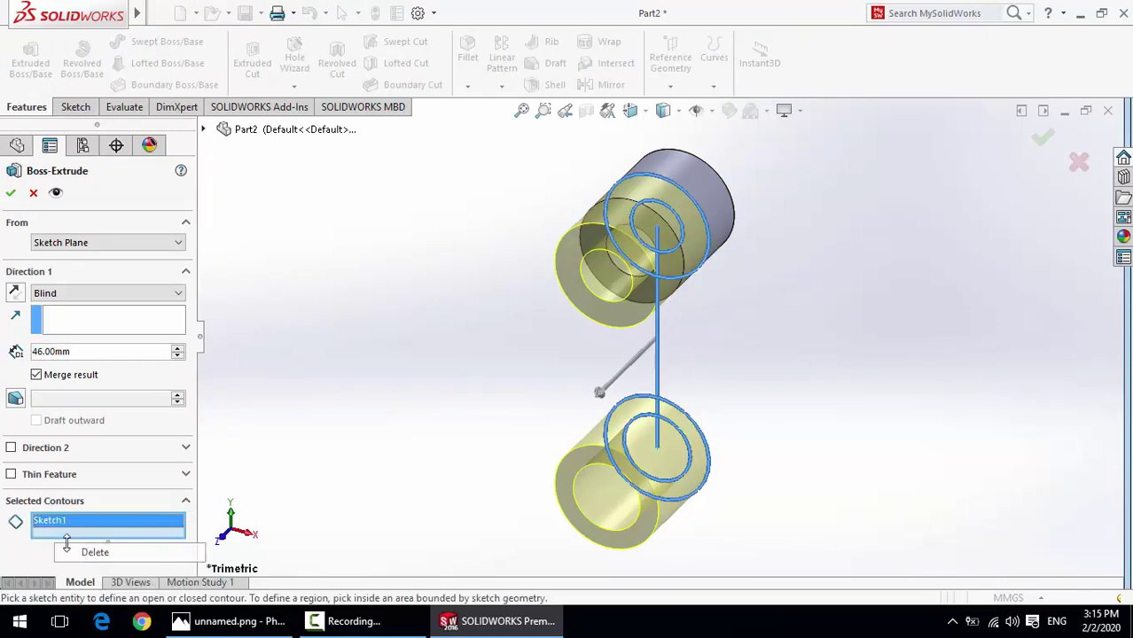
{"action": "left_click", "coordinate": [707, 454]}
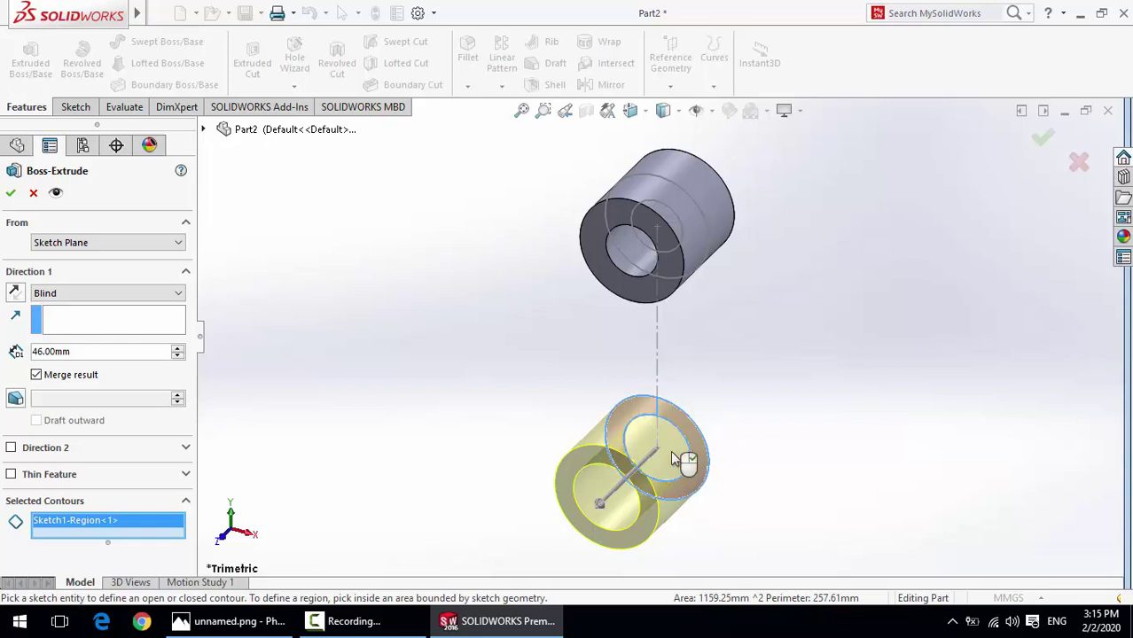
- Set the extrusion to start at an offset of 34/2 (17 mm) from the sketch plane
{"action": "left_click", "coordinate": [80, 245]}
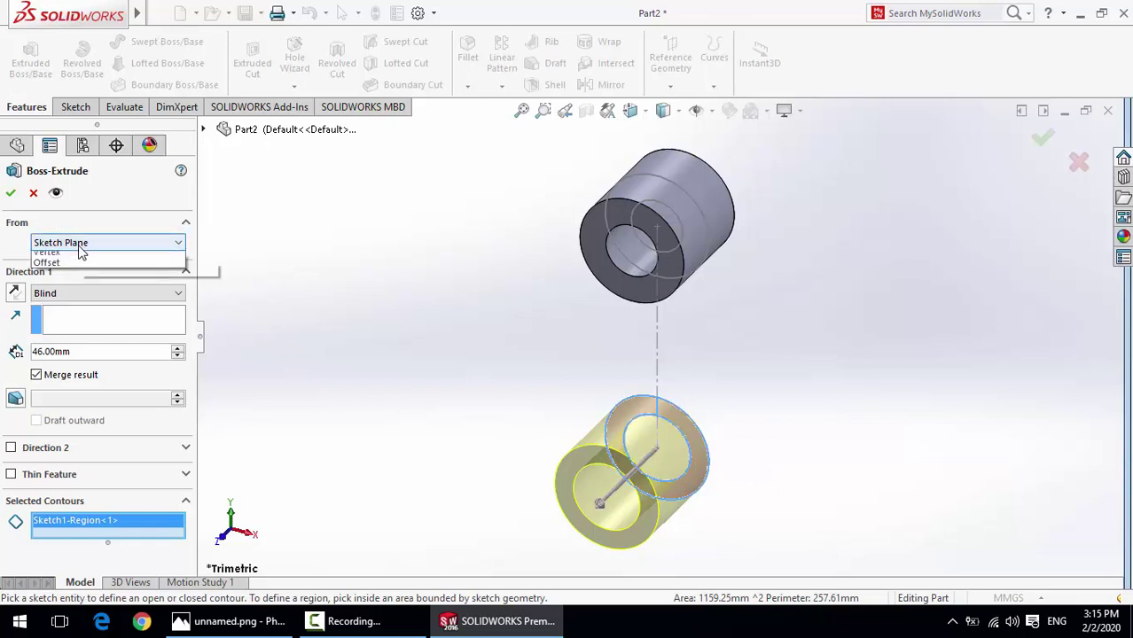
{"action": "left_click", "coordinate": [71, 288]}
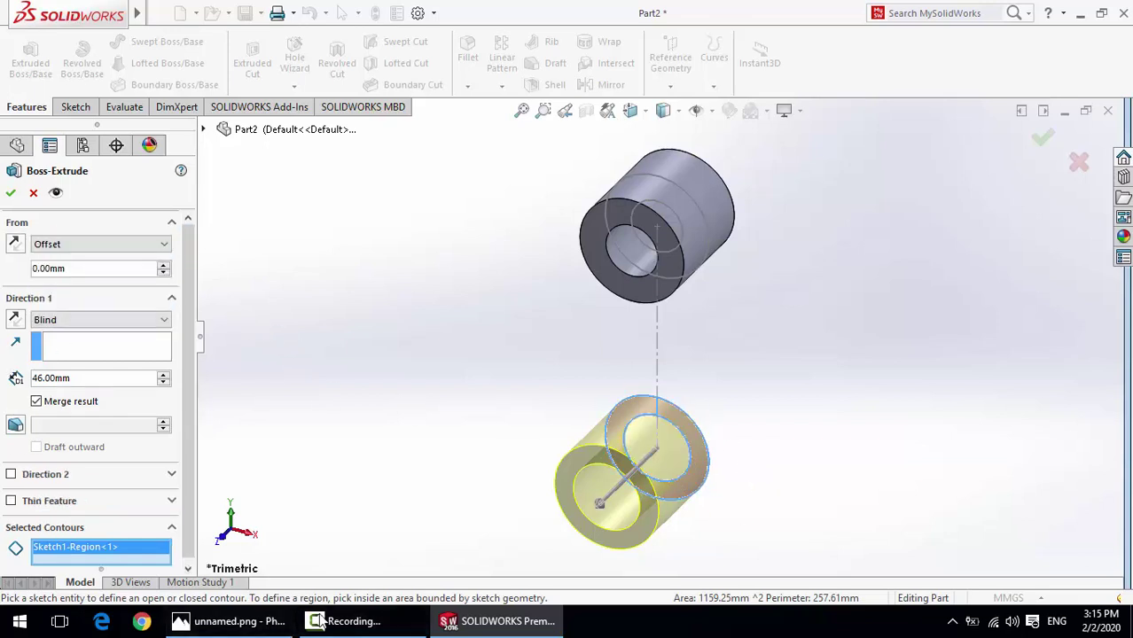
{"action": "left_click", "coordinate": [226, 623]}
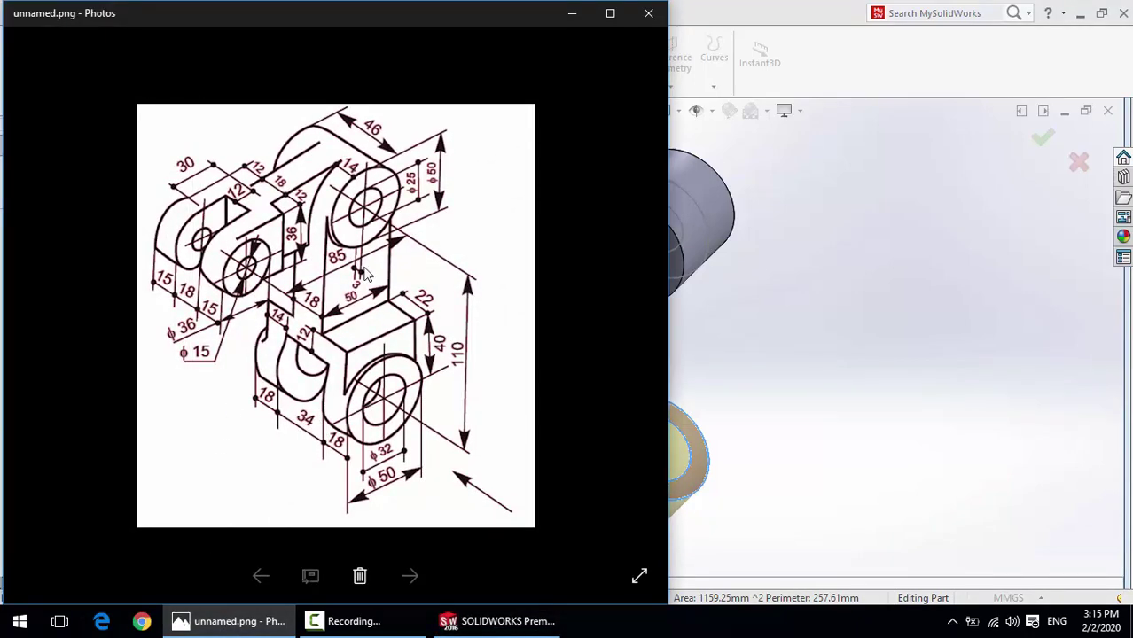
{"action": "left_click", "coordinate": [572, 15]}
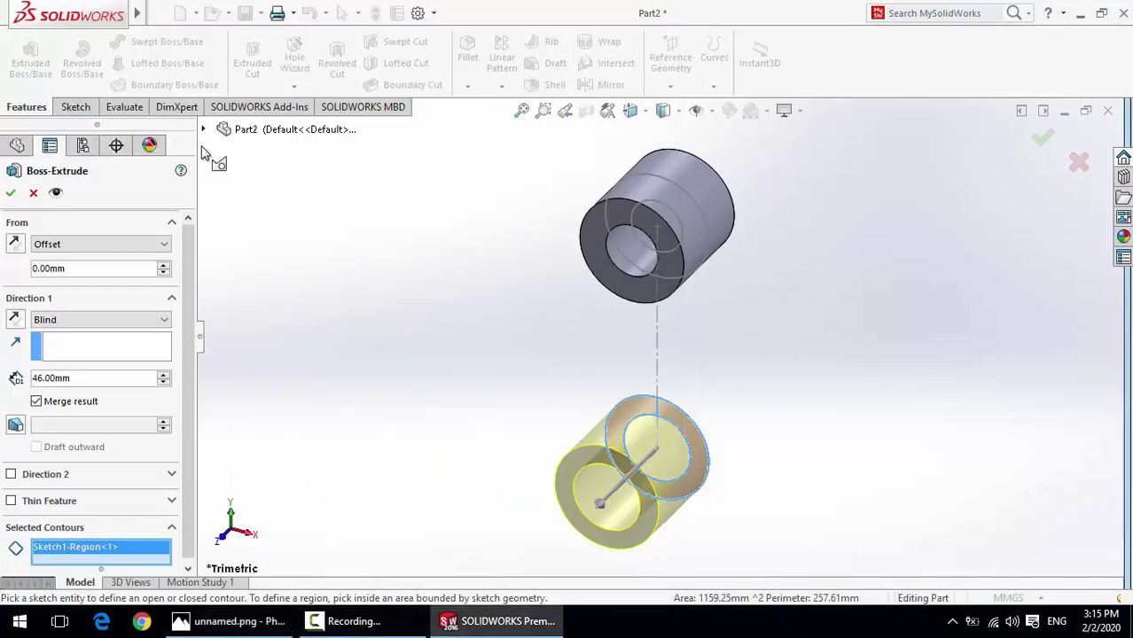
{"action": "left_click", "coordinate": [53, 268]}
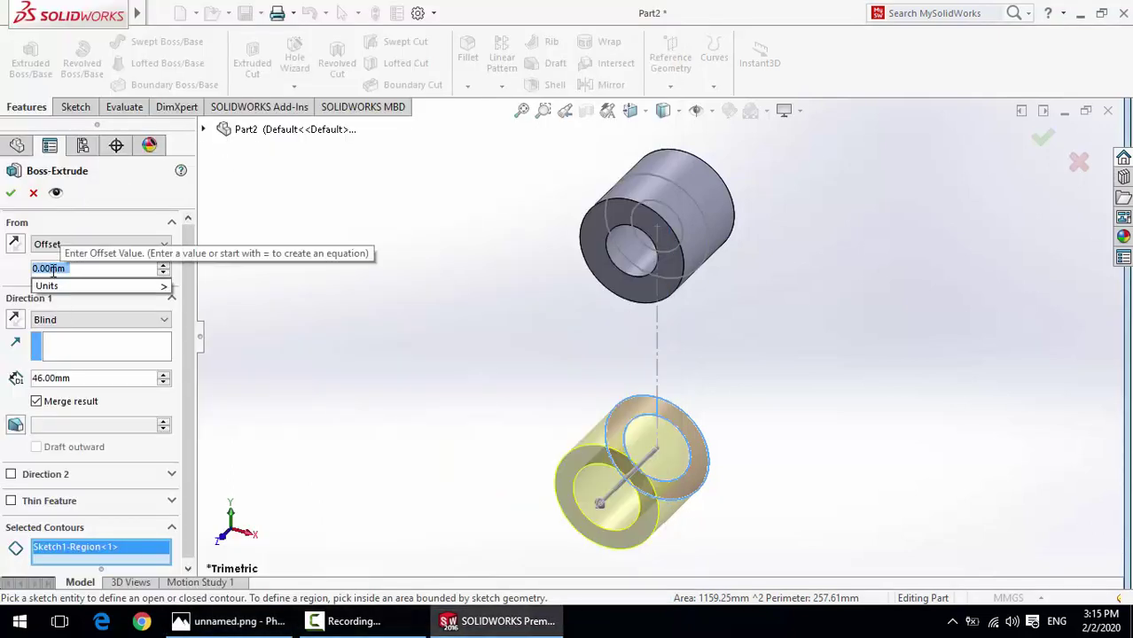
{"action": "type", "text": "34/2"}
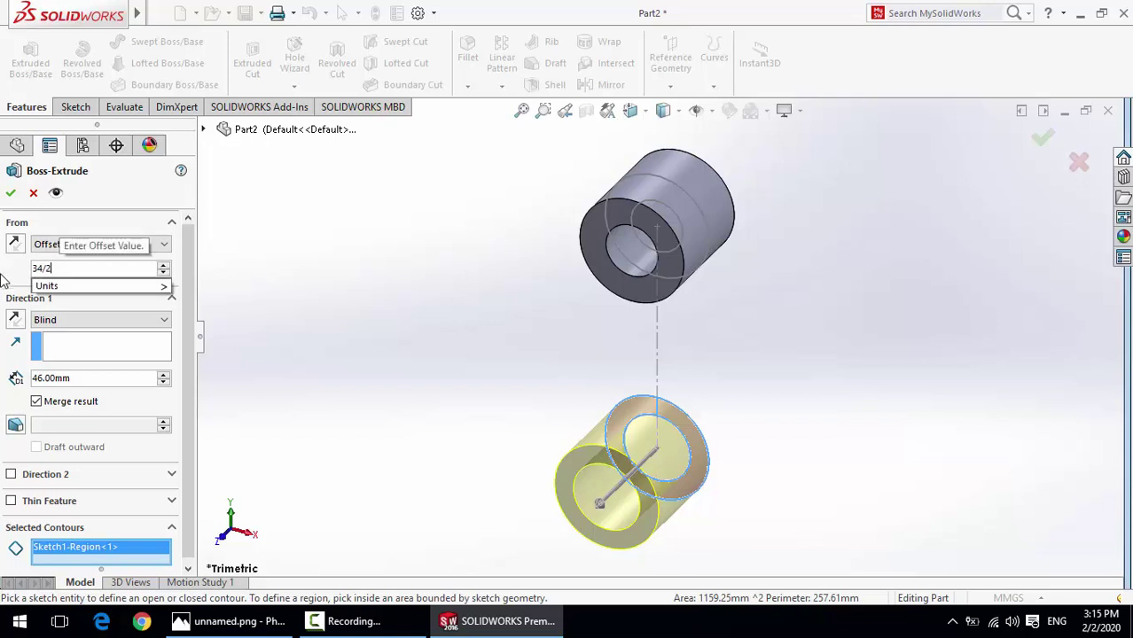
{"action": "key", "text": "Return"}
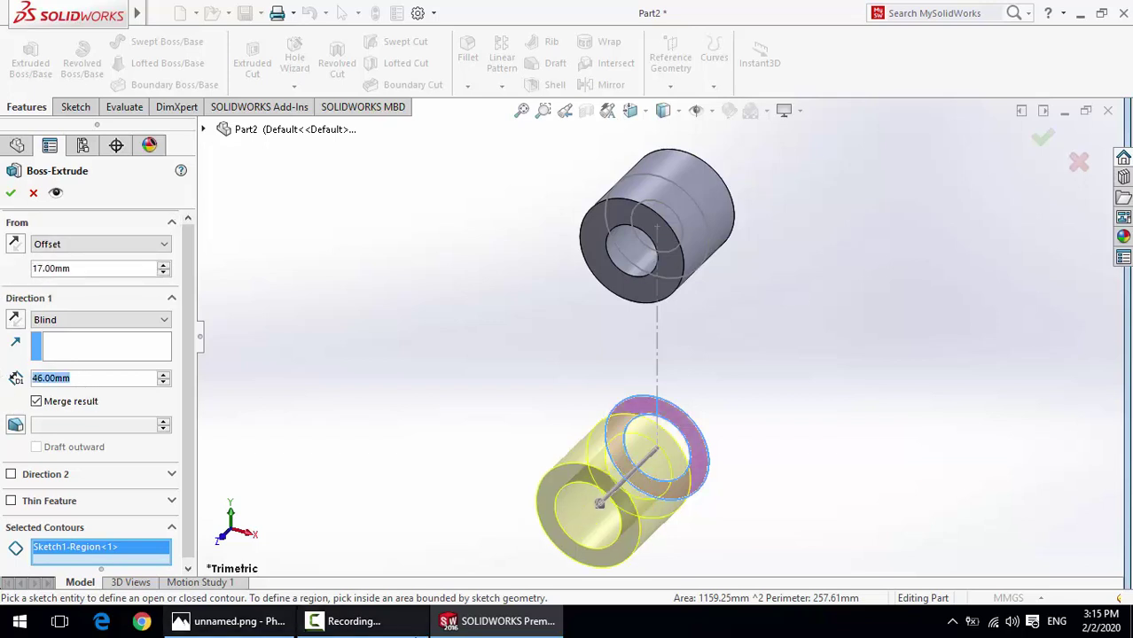
- Review unnamed.png in Photos, then minimize it to return to the extrude preview
{"action": "left_click", "coordinate": [236, 626]}
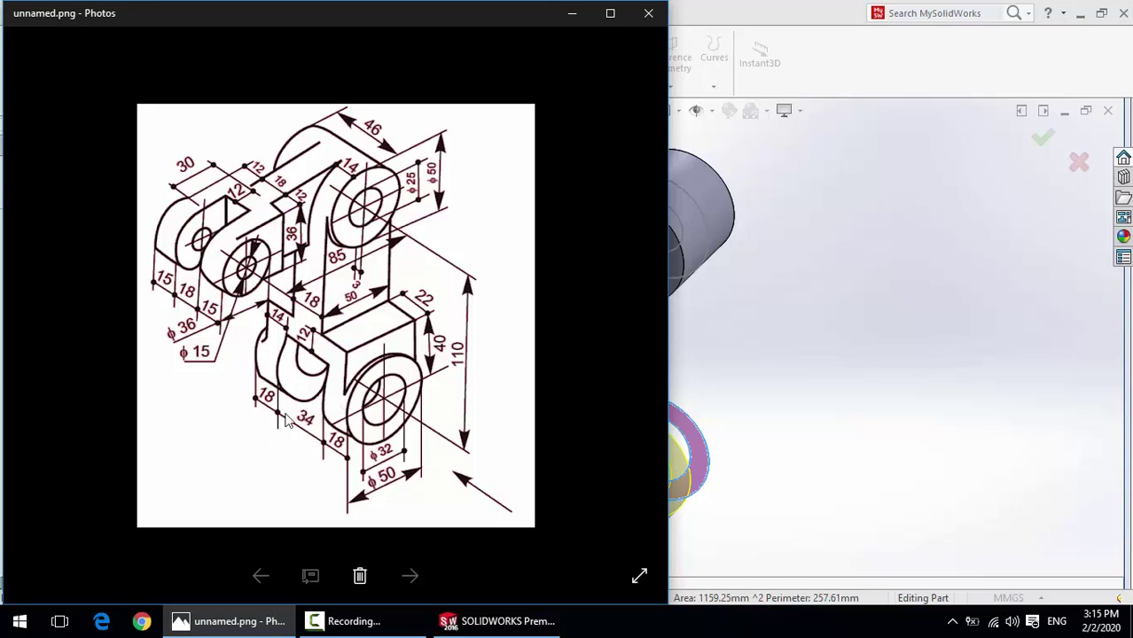
{"action": "left_click", "coordinate": [572, 13]}
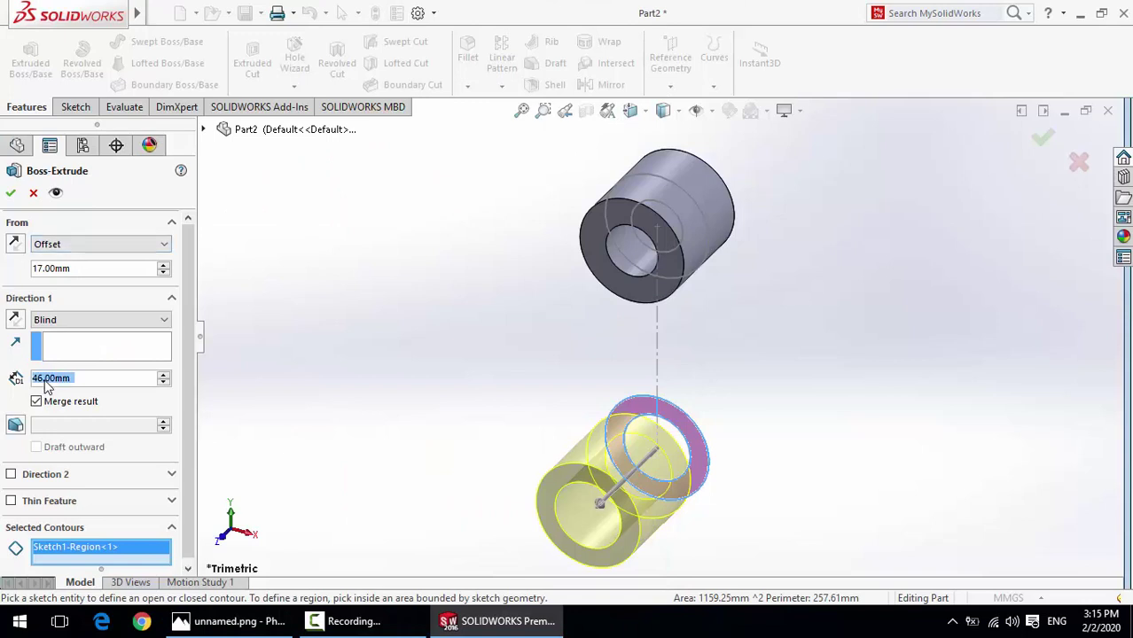
- Complete Boss-Extrude2 at 18 mm depth and view the part normal to the Right Plane
{"action": "type", "text": "18"}
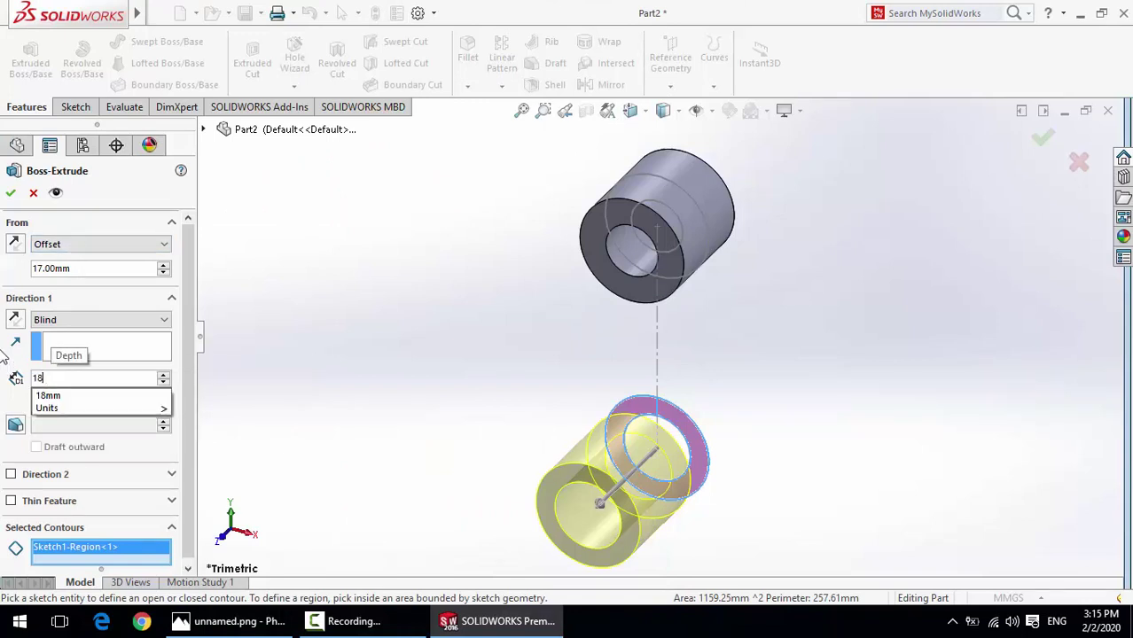
{"action": "key", "text": "Return"}
{"action": "mouse_move", "coordinate": [893, 486]}
{"action": "middle_mouse_down"}
{"action": "mouse_move", "coordinate": [777, 484]}
{"action": "mouse_move", "coordinate": [783, 496]}
{"action": "middle_mouse_up"}
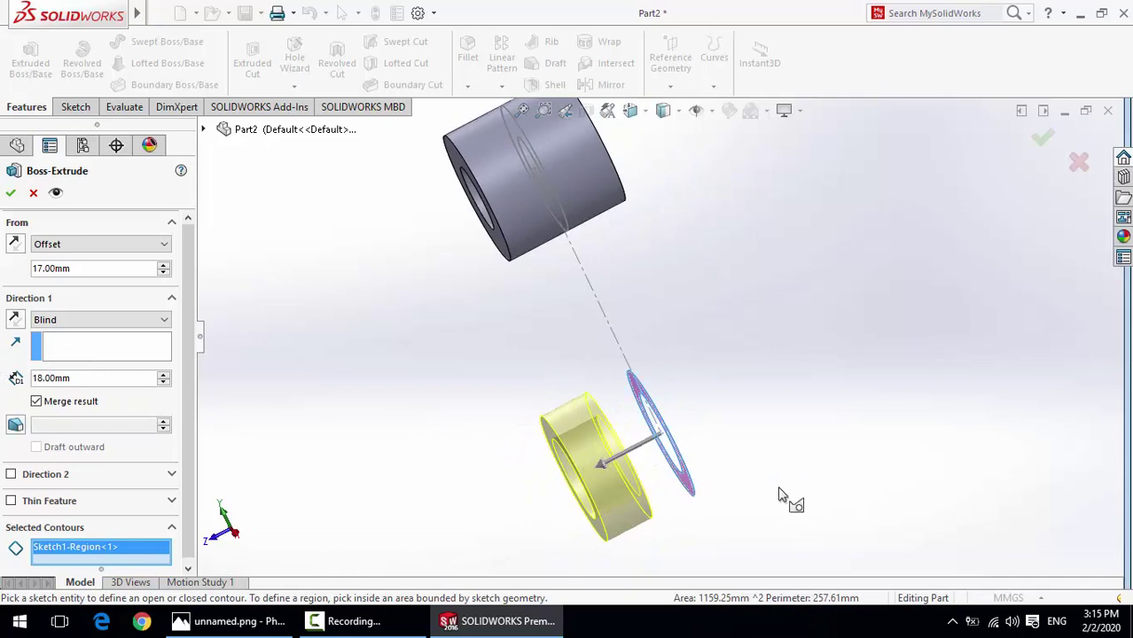
{"action": "left_click", "coordinate": [10, 193]}
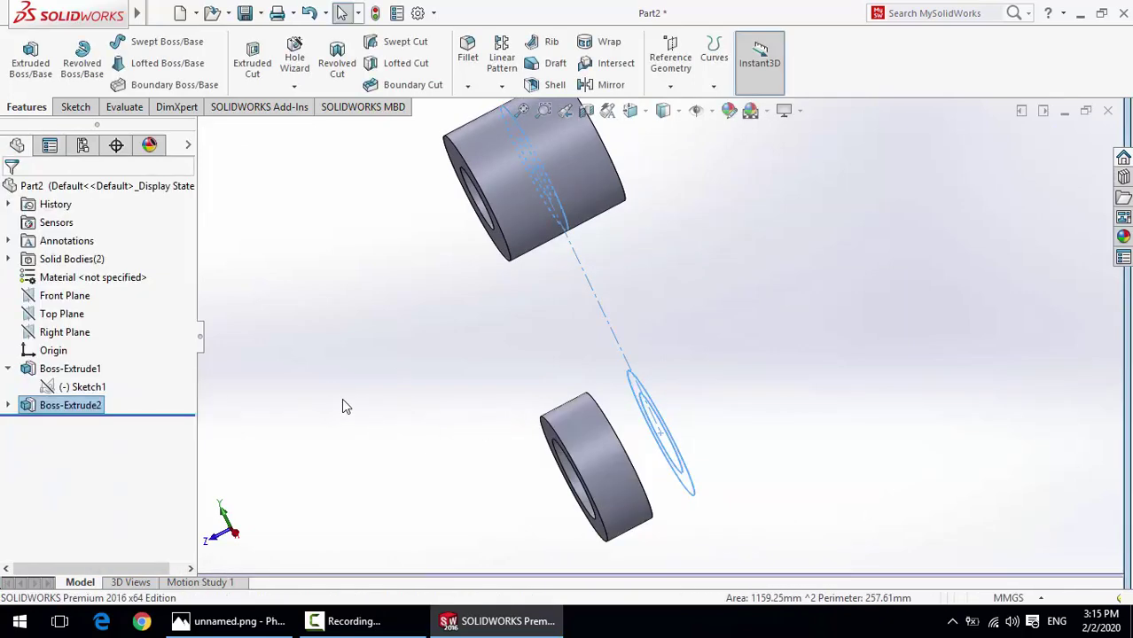
{"action": "right_click", "coordinate": [55, 332]}
{"action": "left_click", "coordinate": [113, 306]}
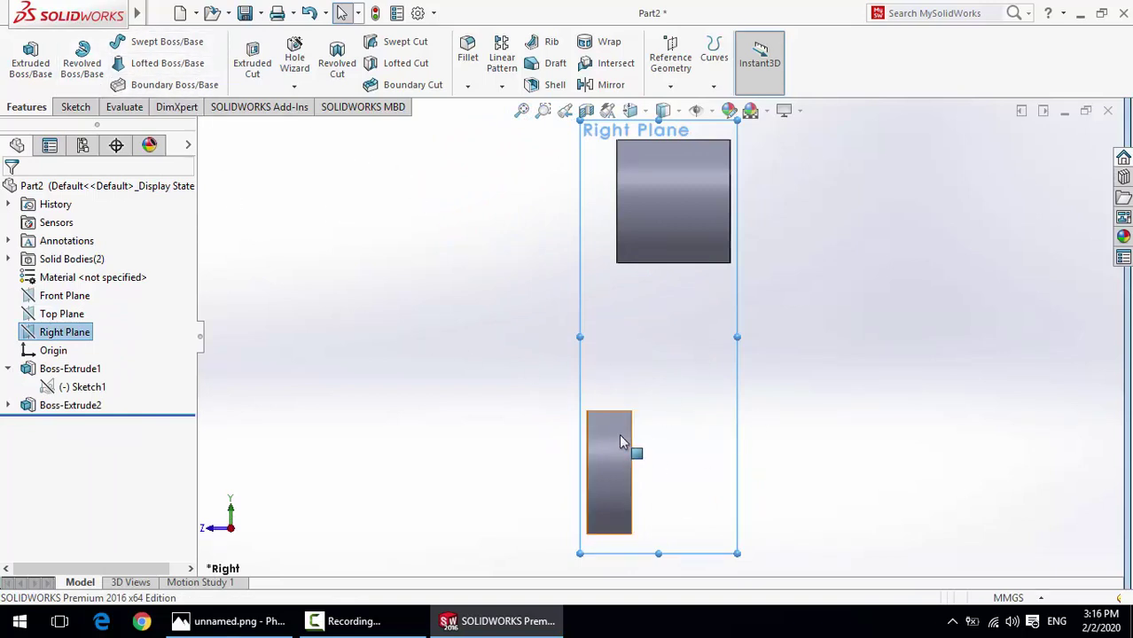
- Draw a vertical centreline on the Right Plane down from the upper boss's bottom midpoint
{"action": "left_click", "coordinate": [85, 110]}
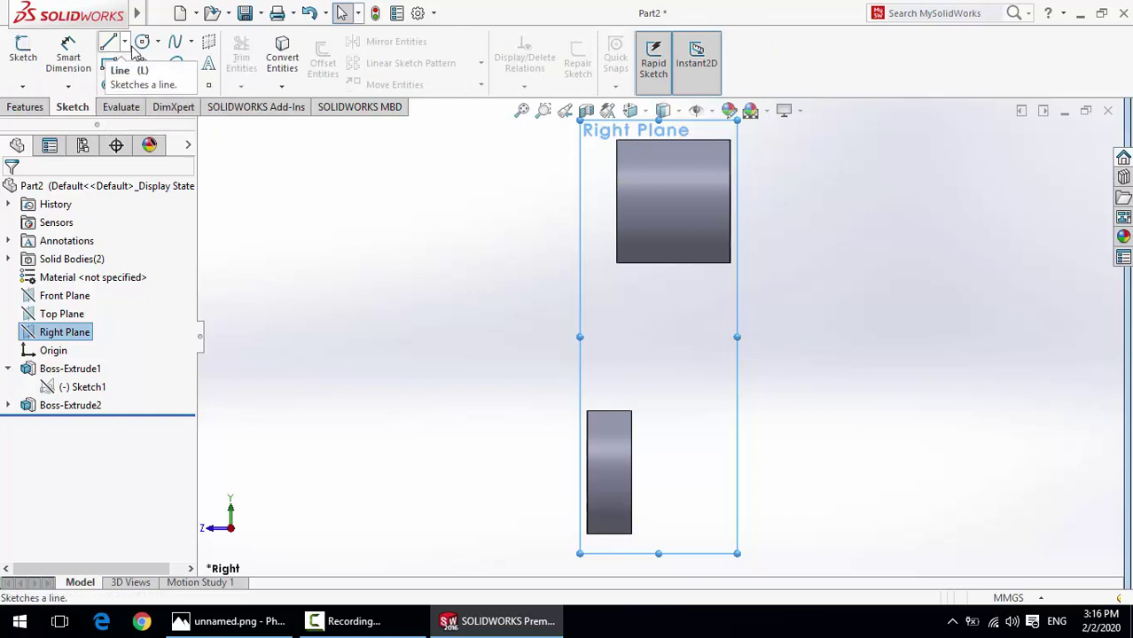
{"action": "left_click", "coordinate": [125, 42]}
{"action": "left_click", "coordinate": [146, 81]}
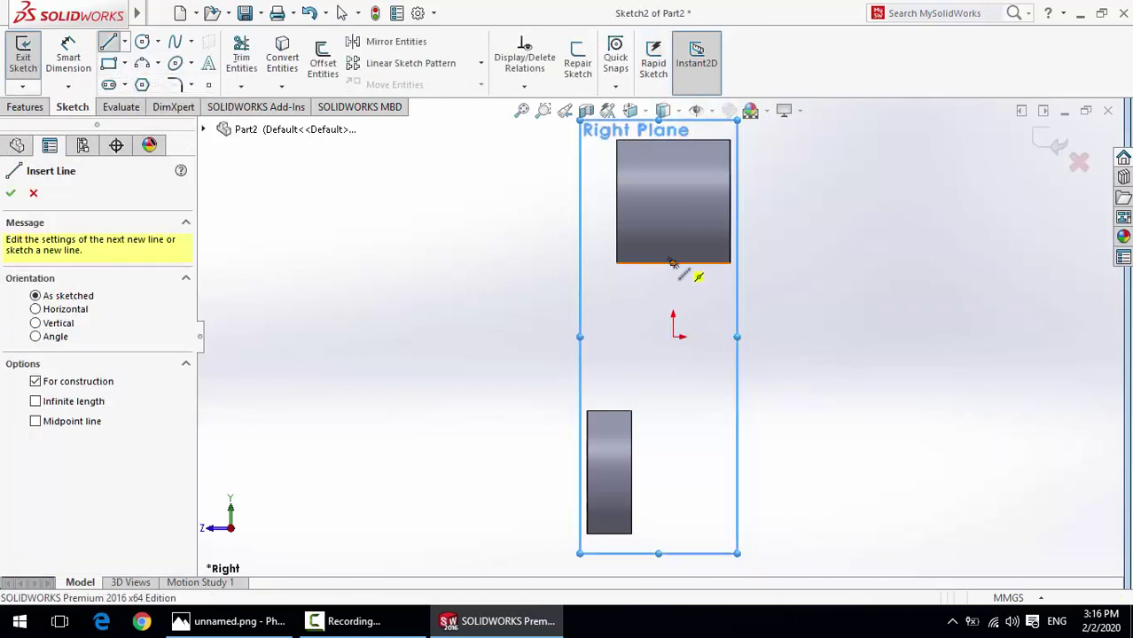
{"action": "left_click", "coordinate": [674, 263]}
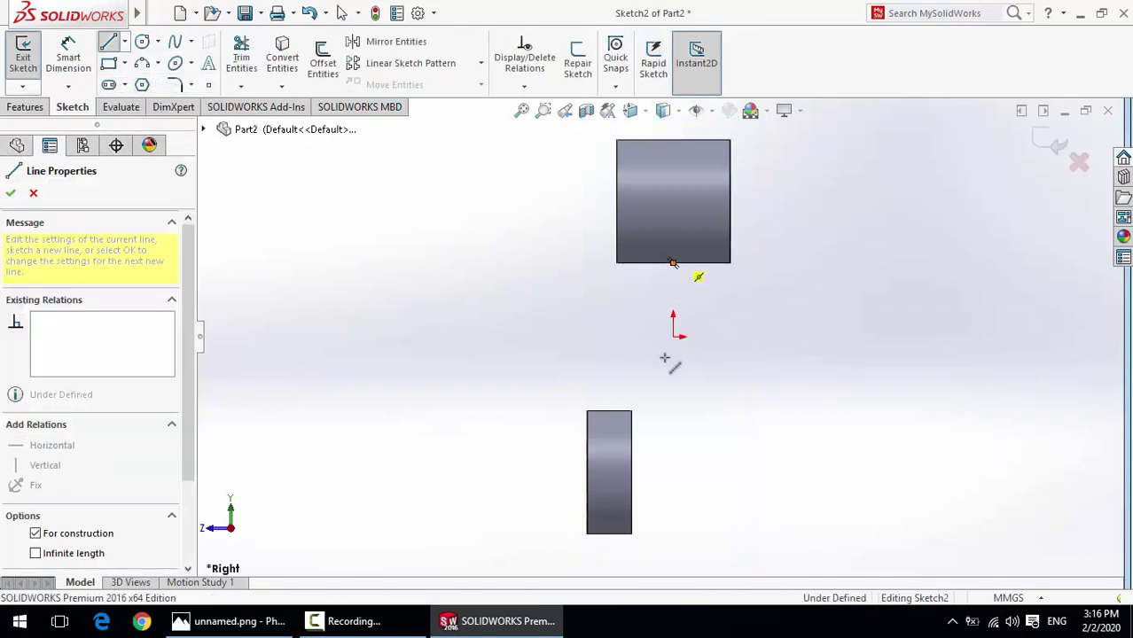
{"action": "left_click", "coordinate": [673, 556]}
{"action": "right_click", "coordinate": [673, 556]}
{"action": "left_click", "coordinate": [713, 388]}
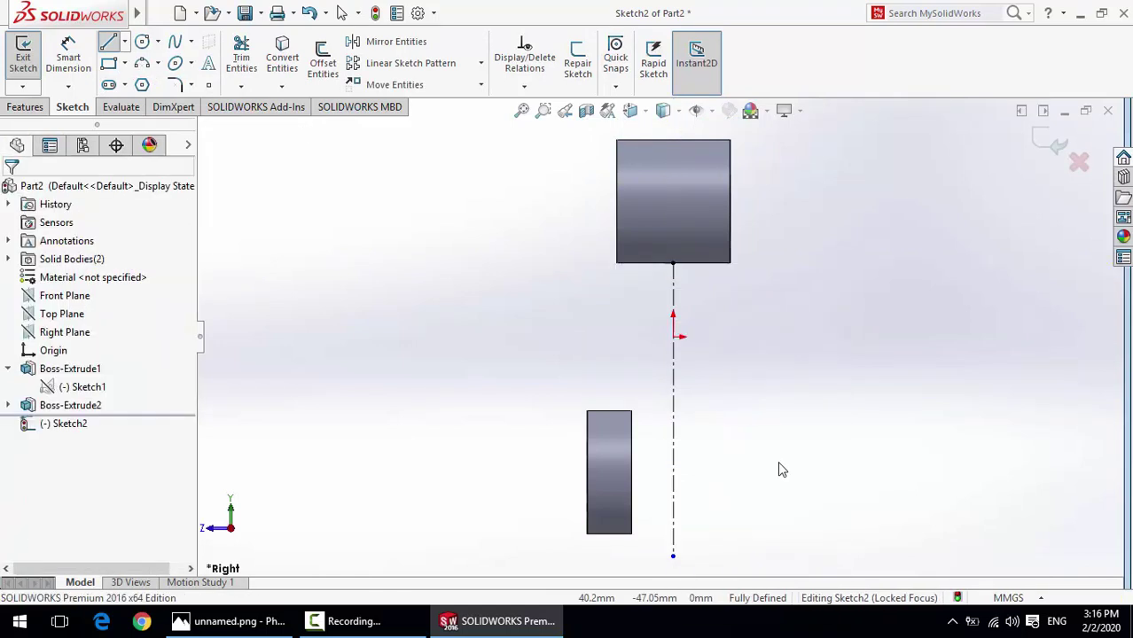
- Try Mirror Entities, cancel it, and look over the sketch pattern options
{"action": "left_click", "coordinate": [390, 42]}
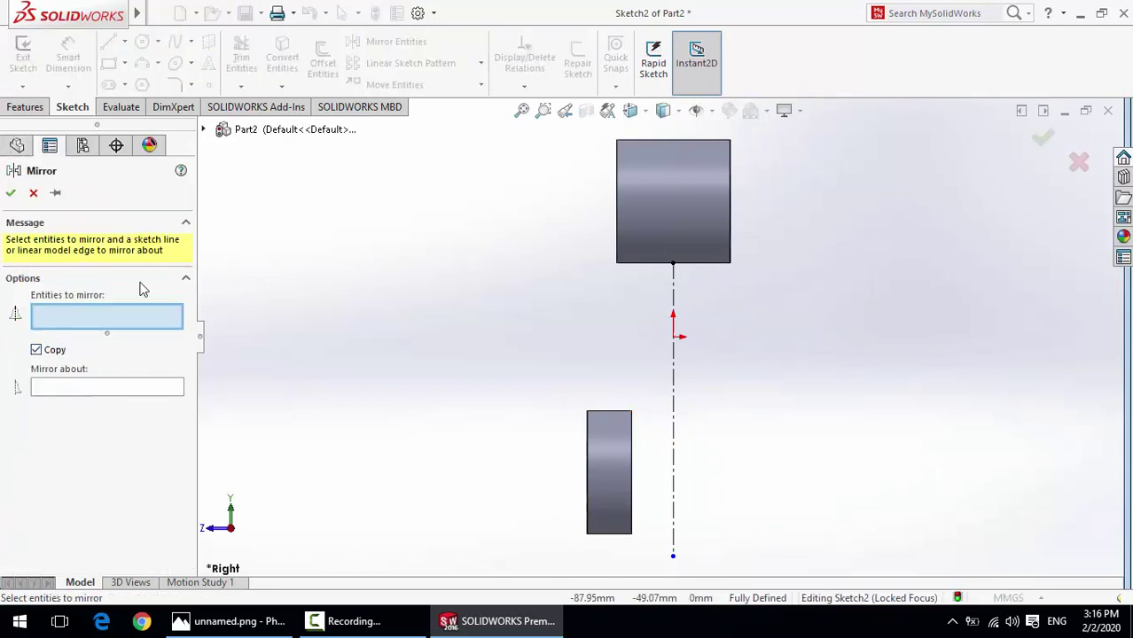
{"action": "left_click", "coordinate": [33, 192]}
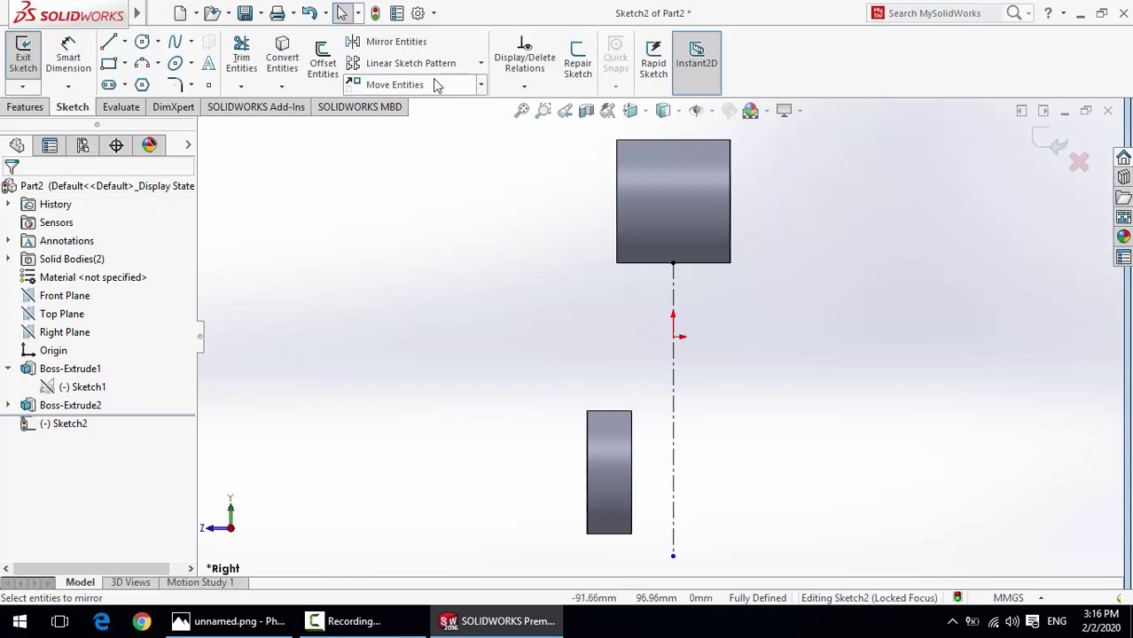
{"action": "left_click", "coordinate": [481, 69]}
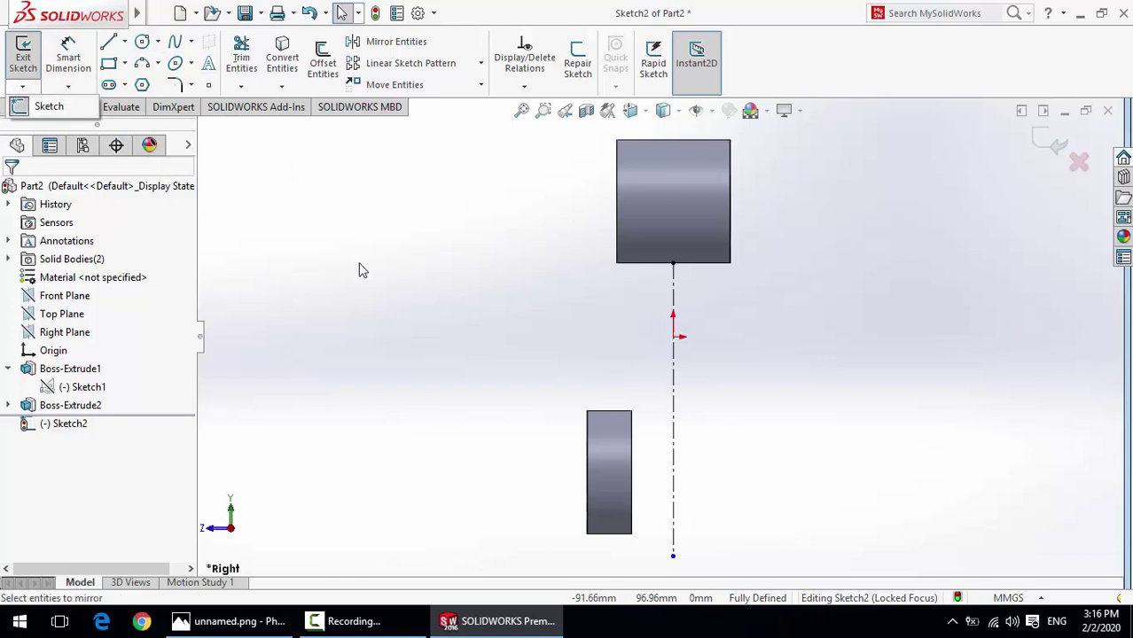
{"action": "left_click", "coordinate": [34, 108]}
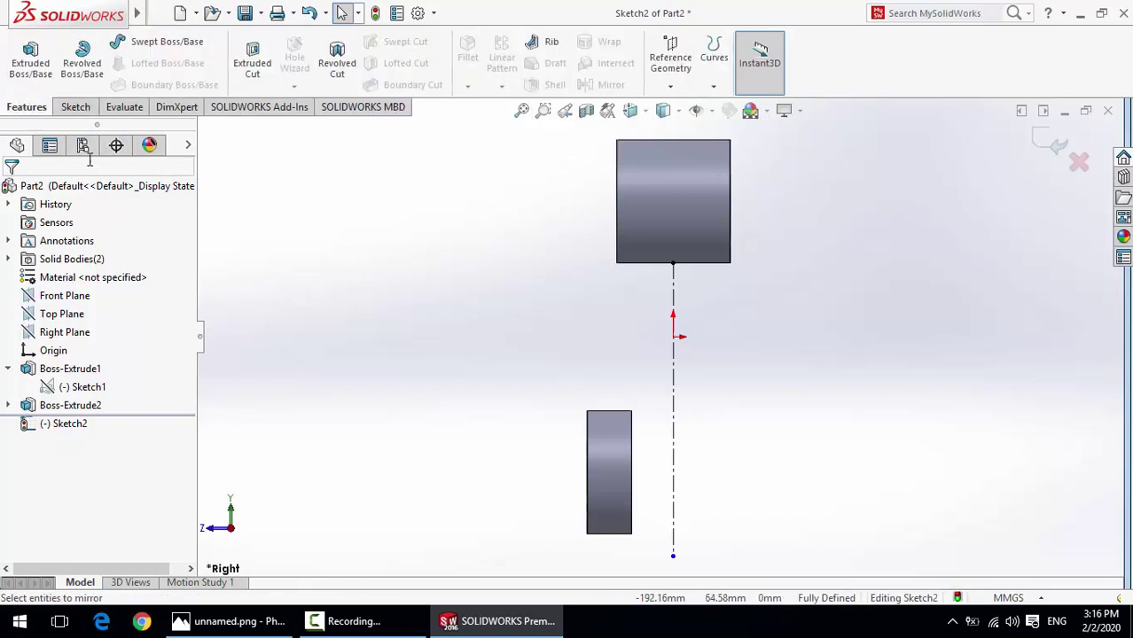
- Mirror the Boss-Extrude2 body about the Front Plane, creating Mirror1
{"action": "left_click", "coordinate": [1057, 145]}
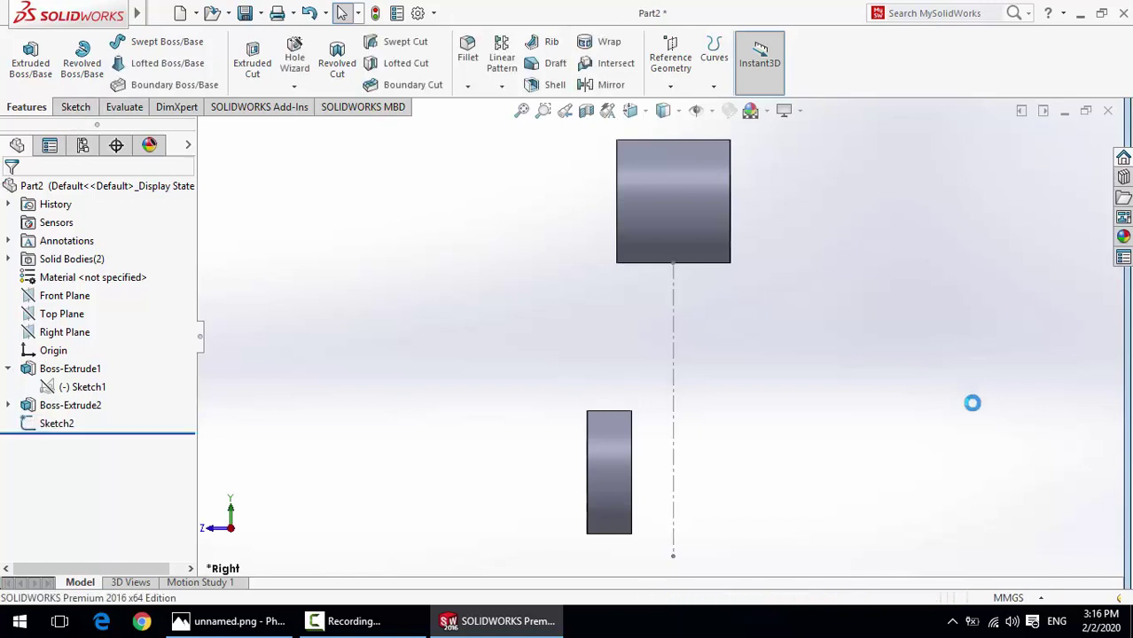
{"action": "left_click", "coordinate": [503, 86]}
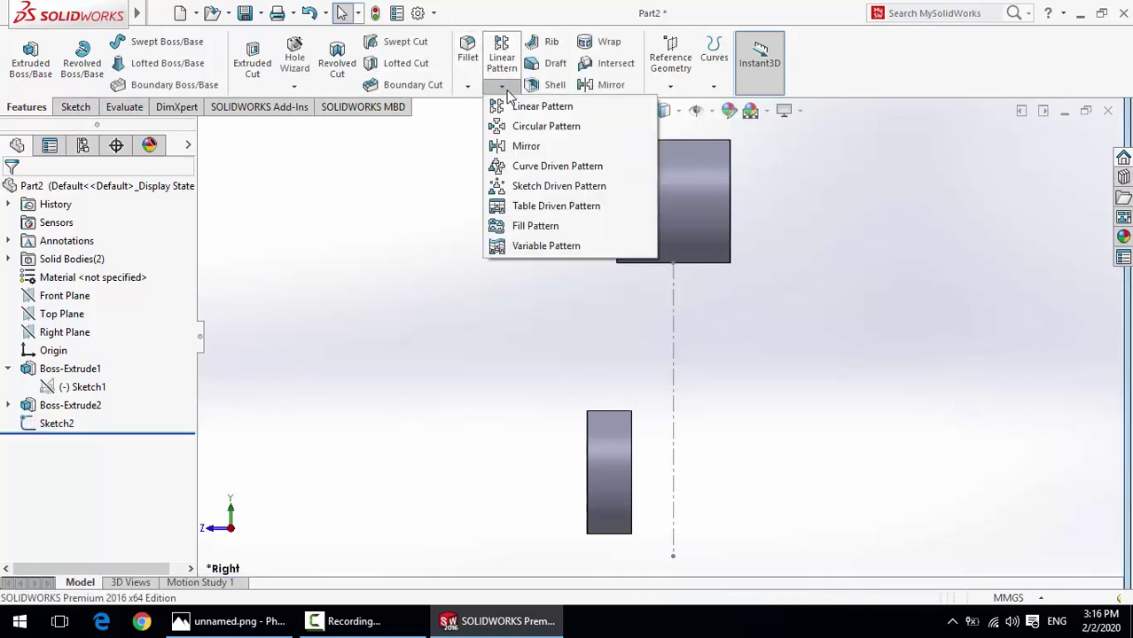
{"action": "left_click", "coordinate": [525, 145]}
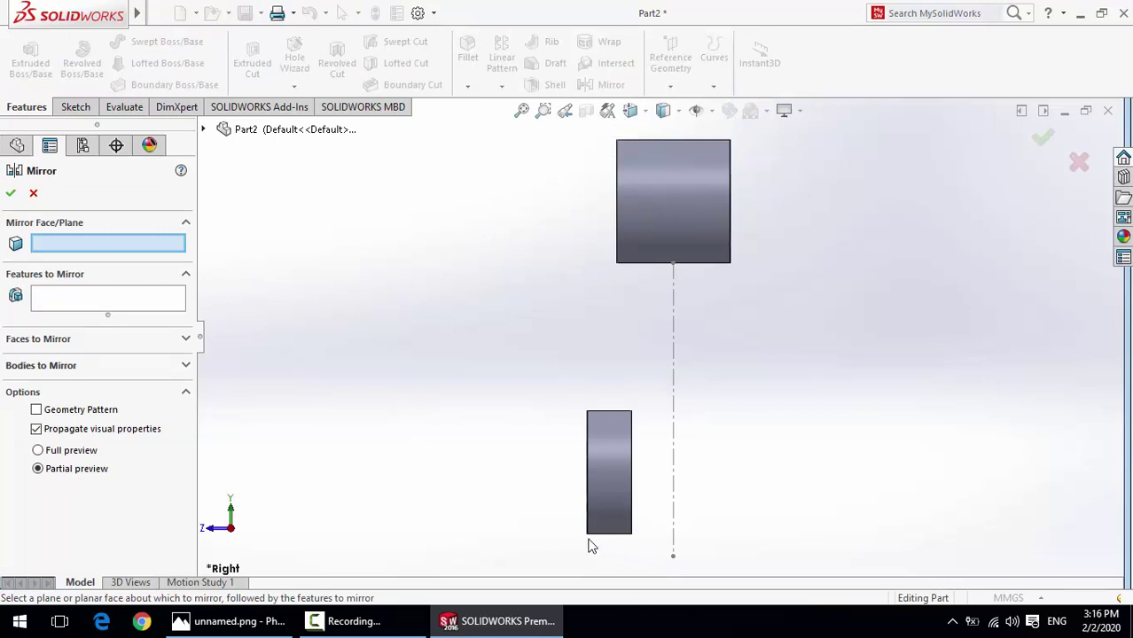
{"action": "left_click", "coordinate": [263, 133]}
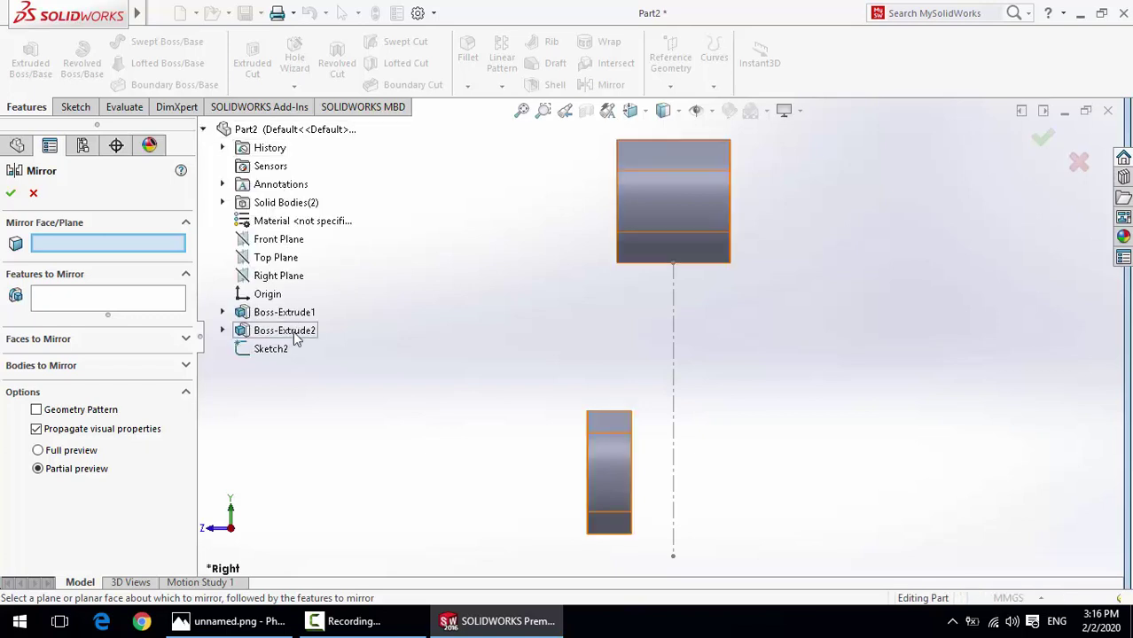
{"action": "left_click", "coordinate": [272, 245]}
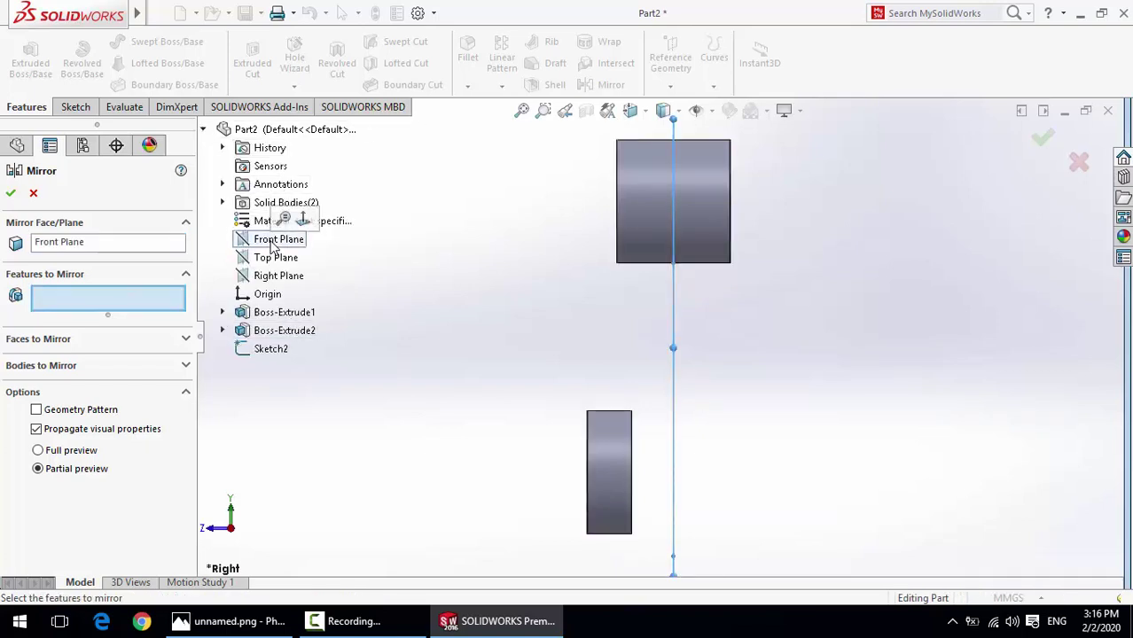
{"action": "left_click", "coordinate": [62, 365]}
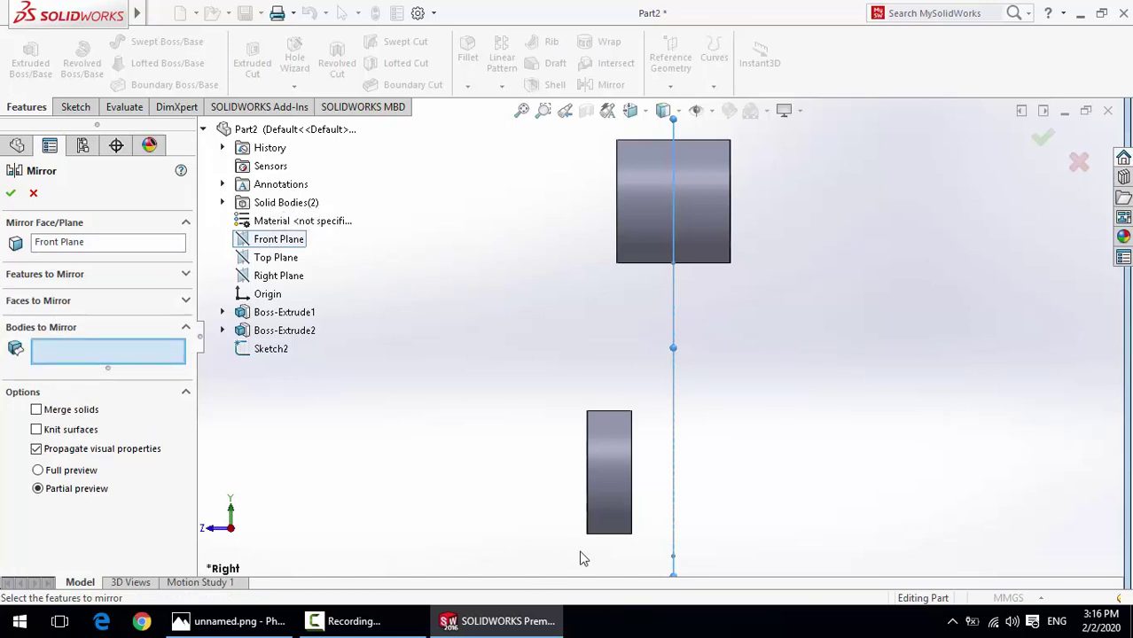
{"action": "left_click_drag", "start_coordinate": [649, 559], "coordinate": [572, 395]}
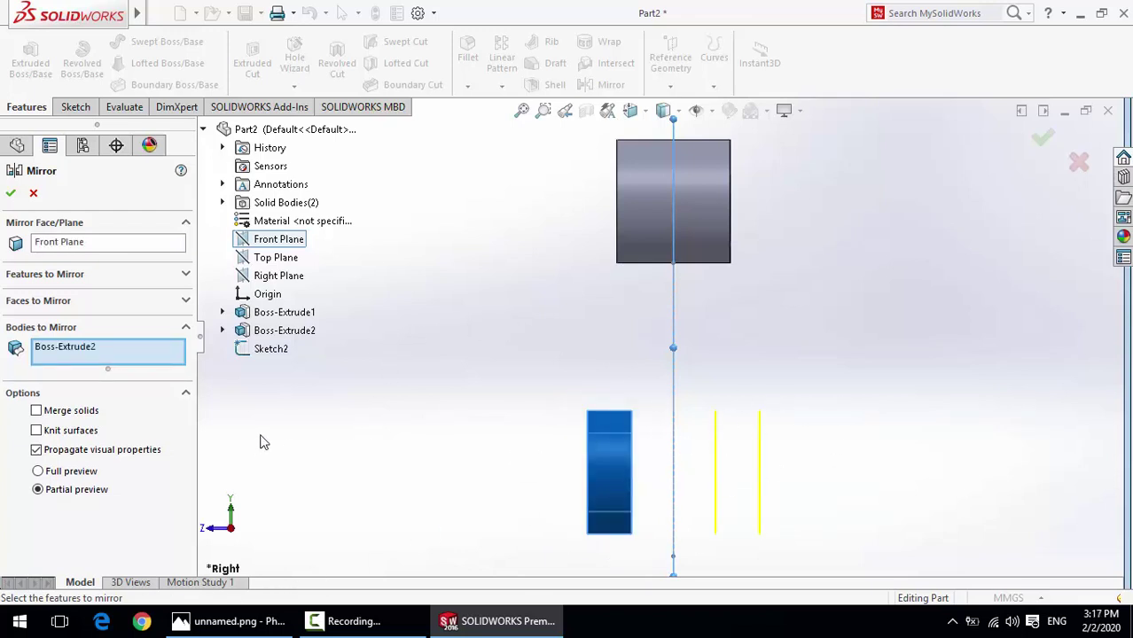
{"action": "left_click", "coordinate": [10, 194]}
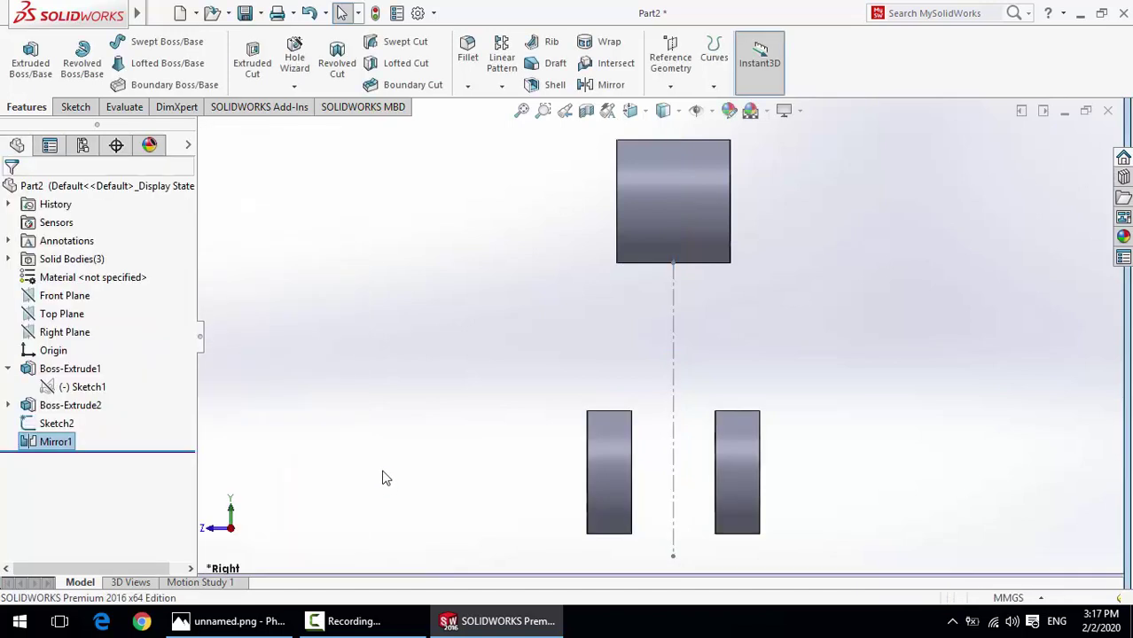
- Start a new empty Sketch3 on the Right Plane, viewed normal to it
{"action": "mouse_move", "coordinate": [403, 434]}
{"action": "middle_mouse_down"}
{"action": "mouse_move", "coordinate": [481, 425]}
{"action": "mouse_move", "coordinate": [572, 456]}
{"action": "mouse_move", "coordinate": [626, 429]}
{"action": "mouse_move", "coordinate": [410, 425]}
{"action": "mouse_move", "coordinate": [420, 424]}
{"action": "middle_mouse_up"}
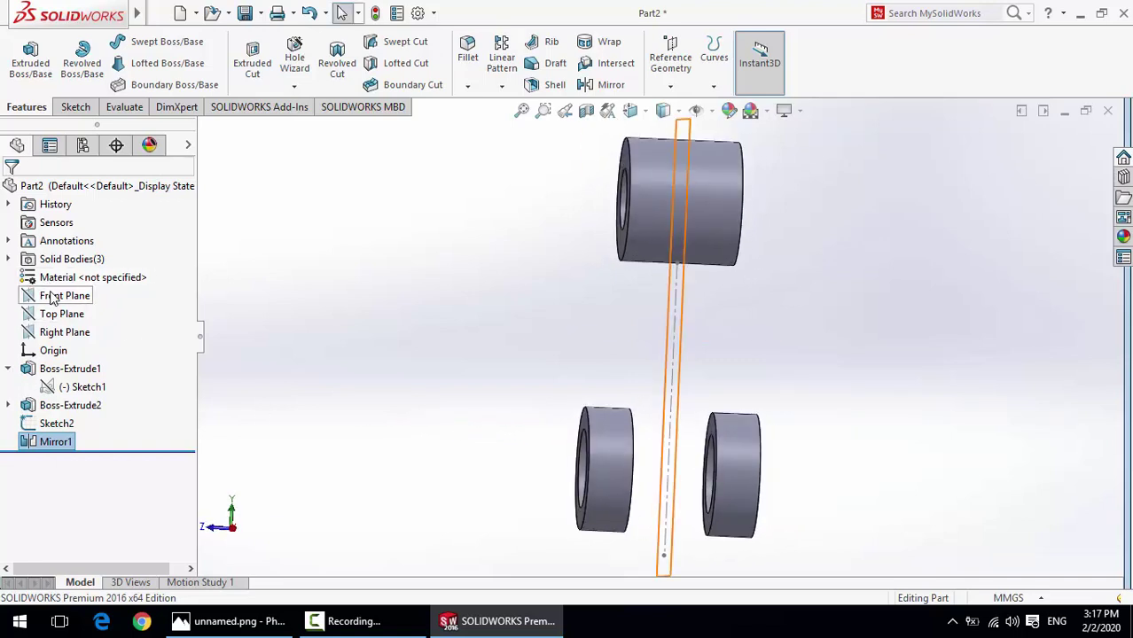
{"action": "right_click", "coordinate": [55, 332]}
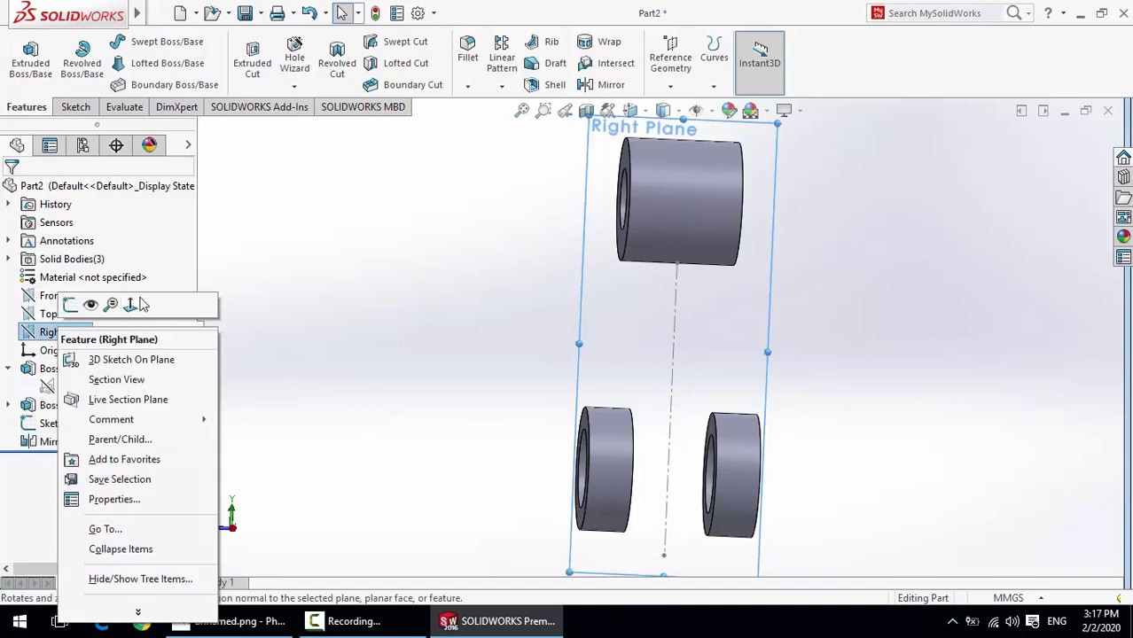
{"action": "left_click", "coordinate": [134, 306]}
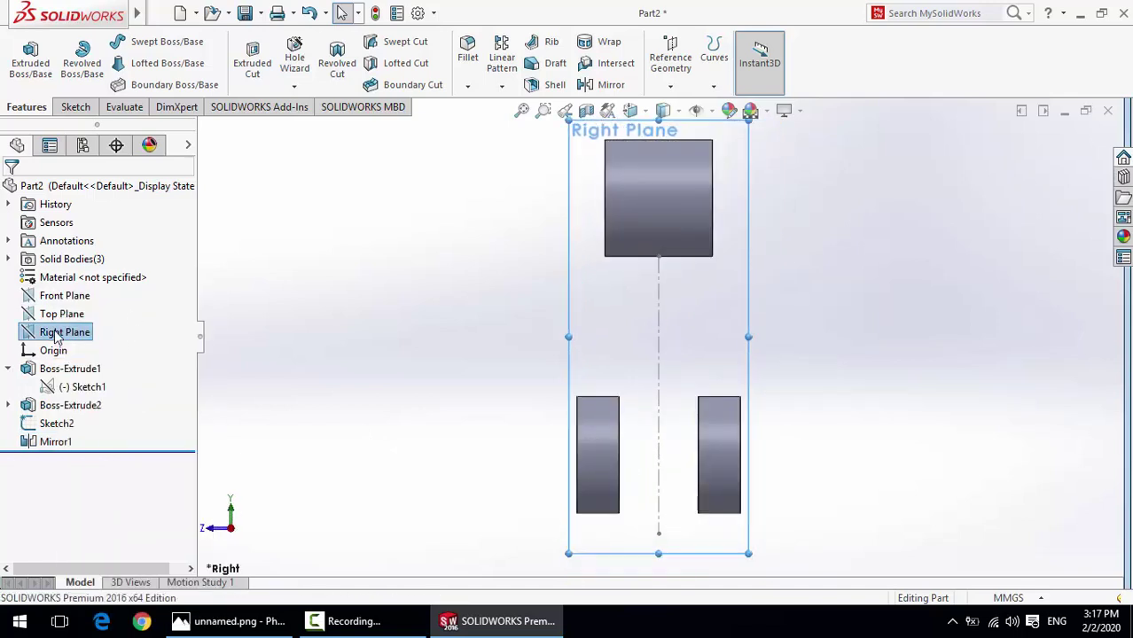
{"action": "right_click", "coordinate": [57, 334]}
{"action": "left_click", "coordinate": [68, 310]}
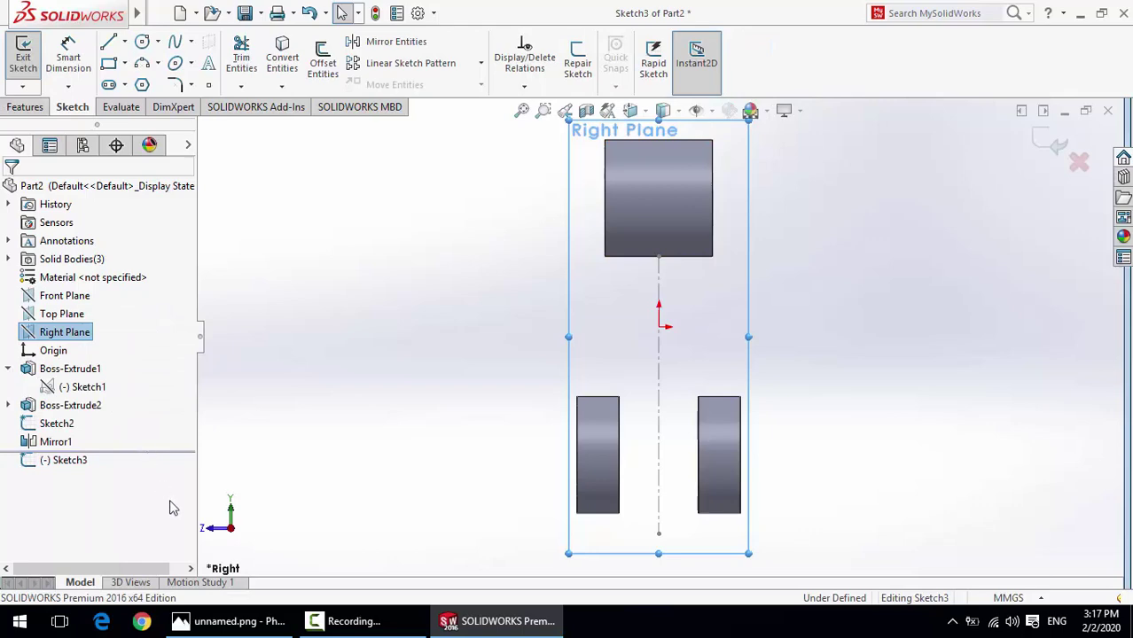
- Check the reference drawing, then draw a horizontal line between the two bosses' top corners
{"action": "left_click", "coordinate": [226, 622]}
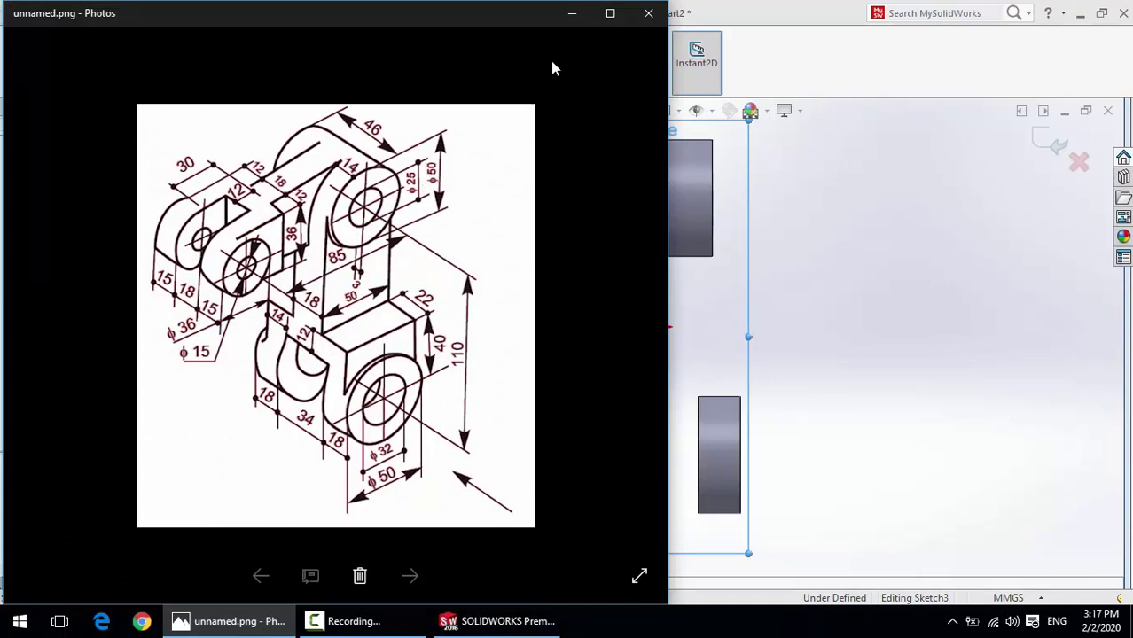
{"action": "left_click", "coordinate": [570, 15]}
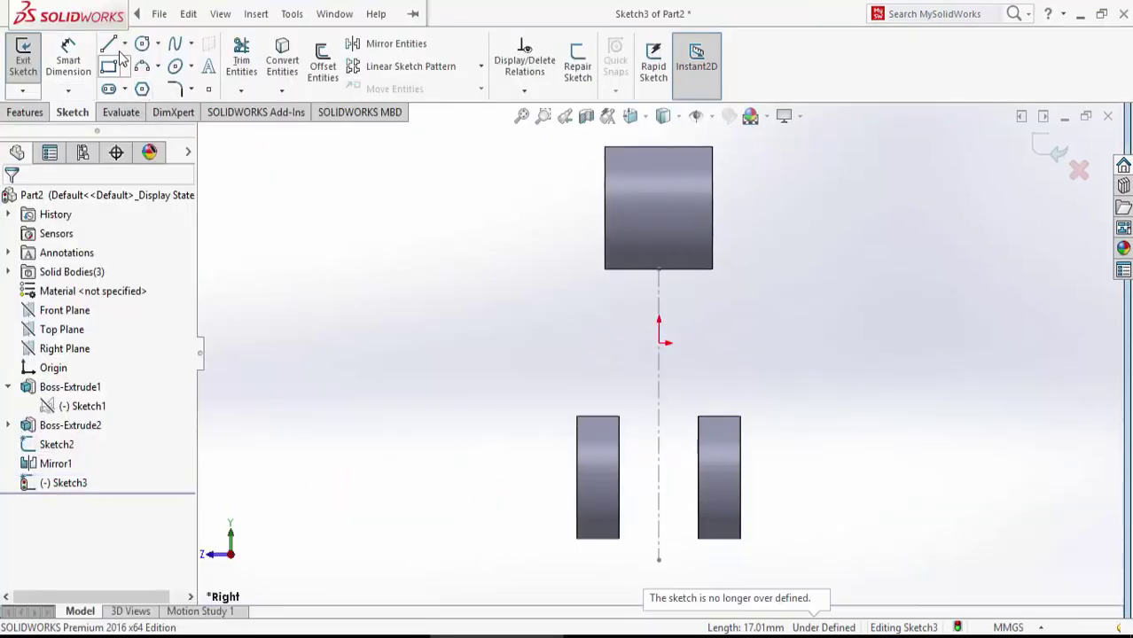
{"action": "left_click", "coordinate": [698, 417]}
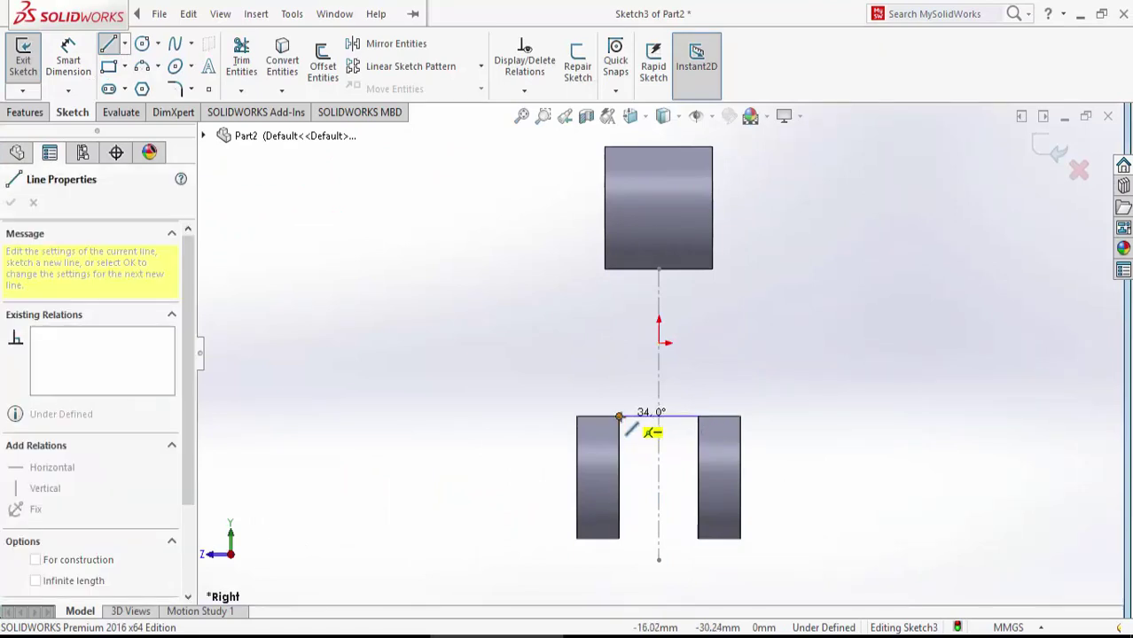
{"action": "left_click", "coordinate": [620, 416]}
{"action": "right_click", "coordinate": [623, 418]}
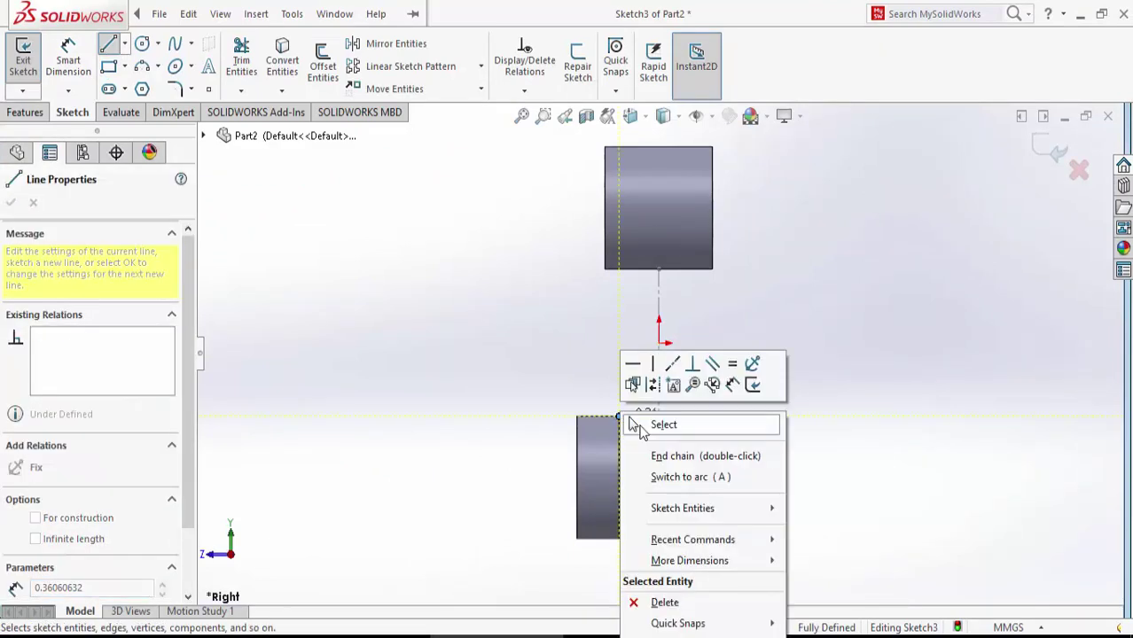
{"action": "left_click", "coordinate": [664, 425]}
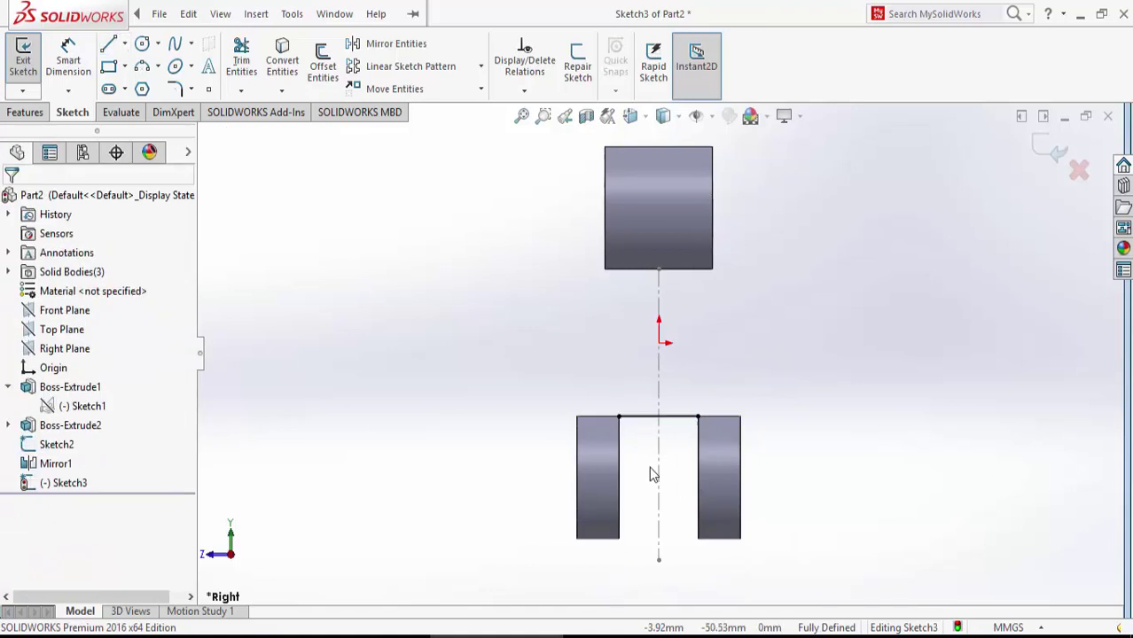
- Draw a stepped chain: vertical up from the right boss, horizontal step, vertical to the upper block
{"action": "left_click", "coordinate": [108, 45]}
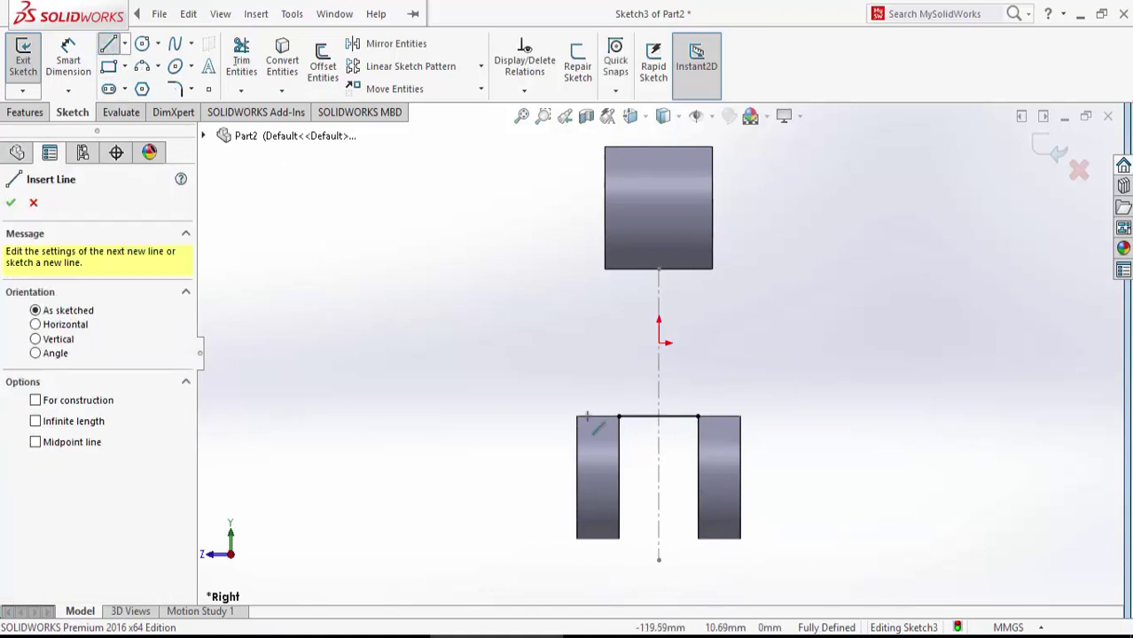
{"action": "left_click", "coordinate": [730, 416]}
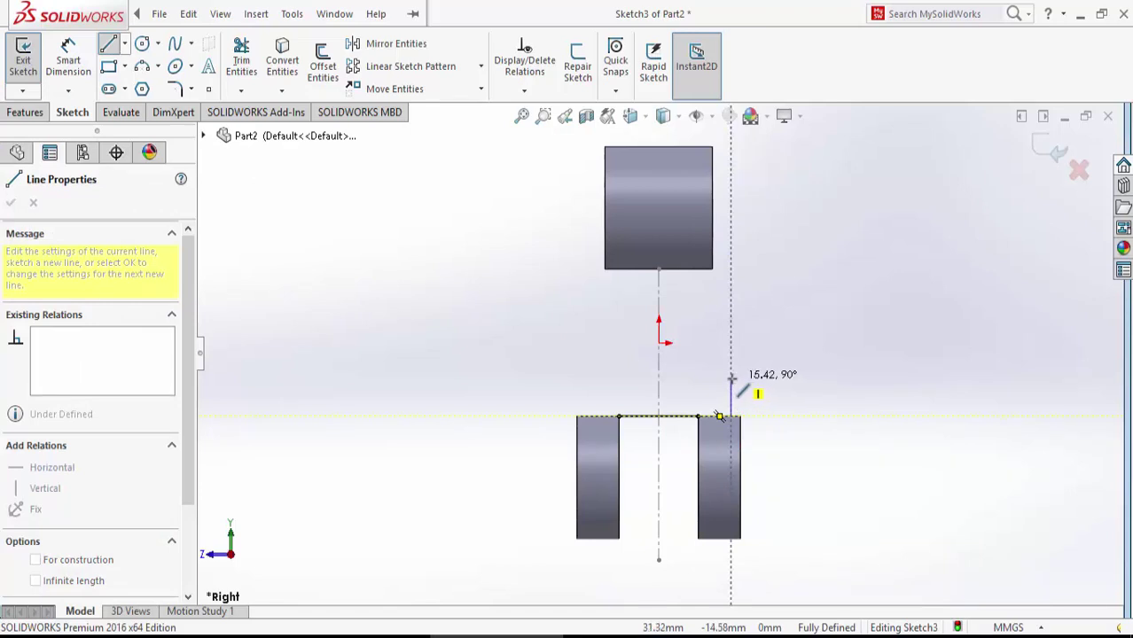
{"action": "left_click", "coordinate": [731, 379]}
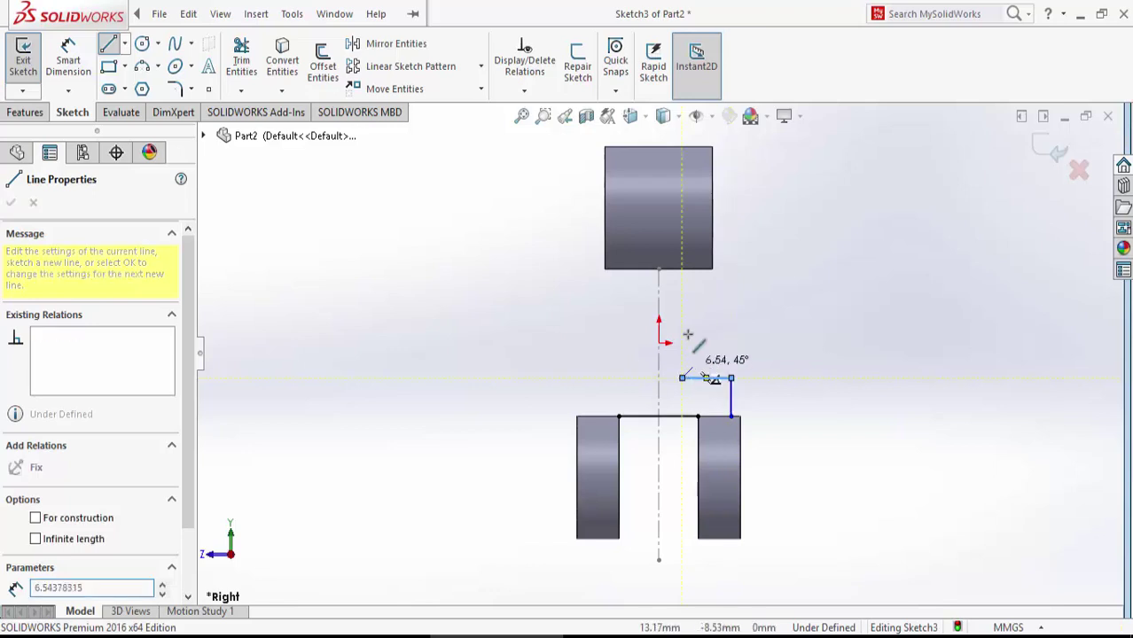
{"action": "left_click", "coordinate": [682, 378]}
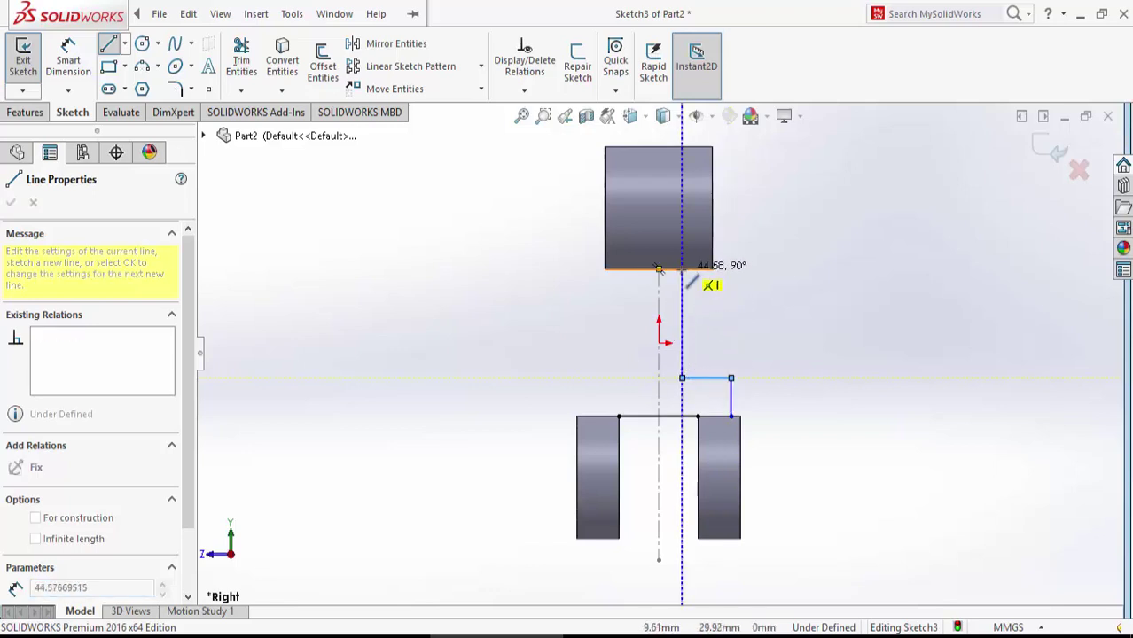
{"action": "left_click", "coordinate": [682, 269]}
{"action": "right_click", "coordinate": [688, 278]}
{"action": "left_click", "coordinate": [727, 282]}
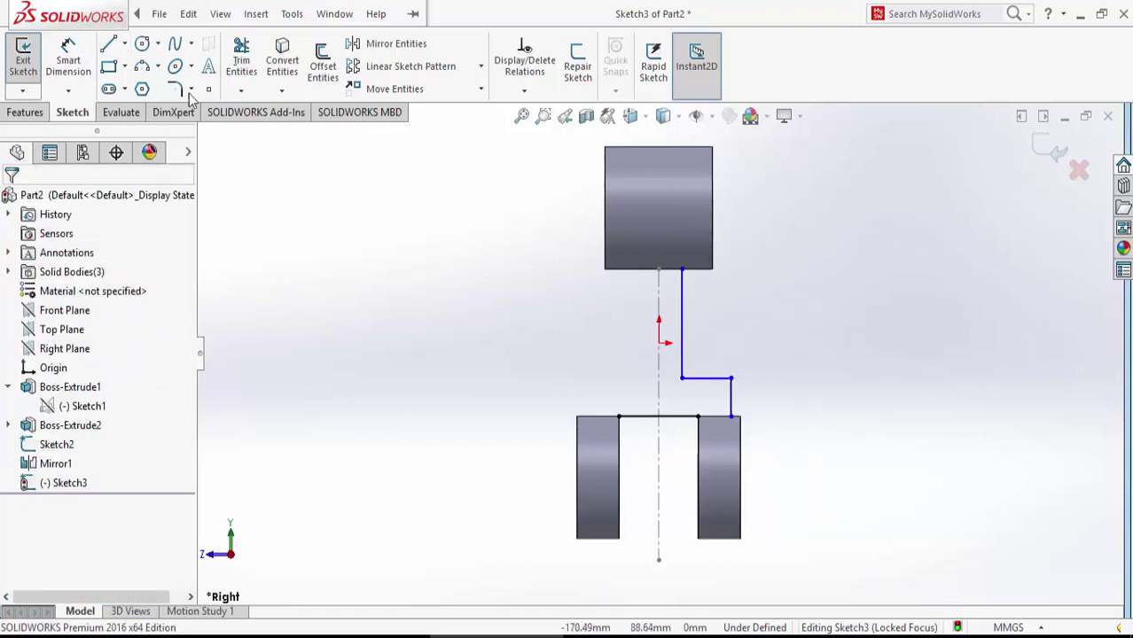
- Add short horizontal lines from the top and bottom vertices toward the centreline
{"action": "left_click", "coordinate": [109, 43]}
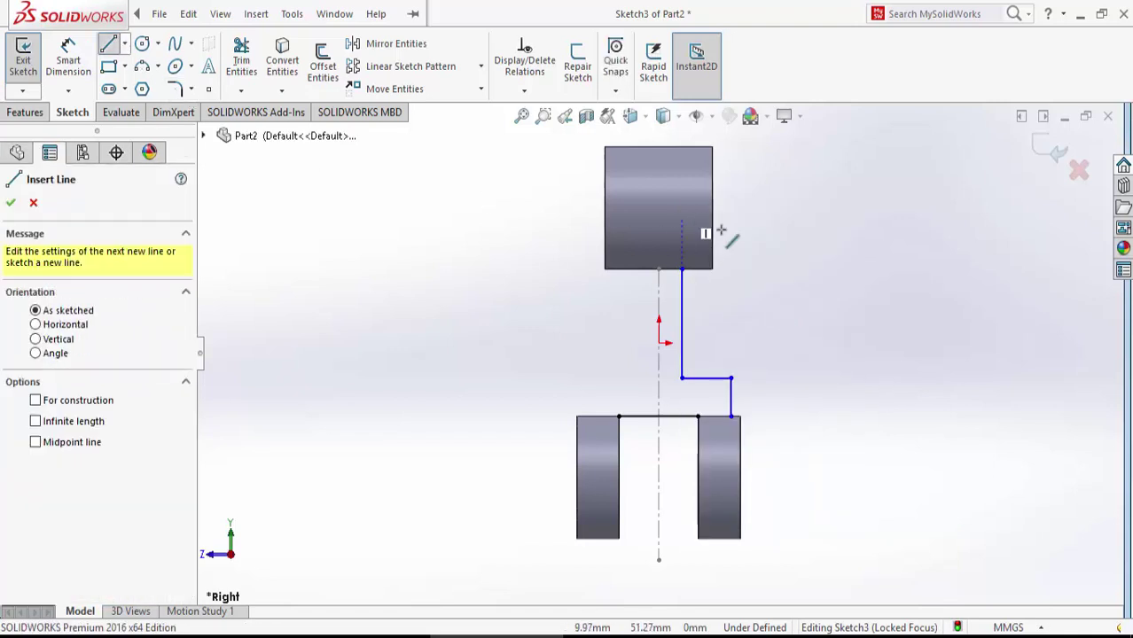
{"action": "left_click", "coordinate": [681, 269]}
{"action": "left_click", "coordinate": [659, 268]}
{"action": "right_click", "coordinate": [660, 270]}
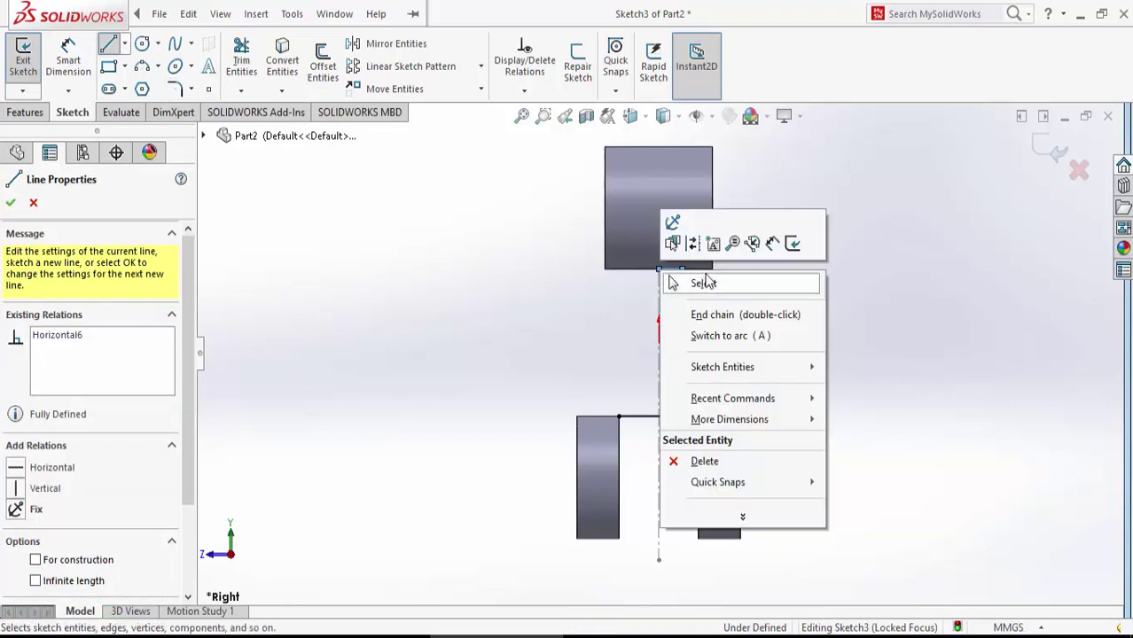
{"action": "left_click", "coordinate": [704, 283]}
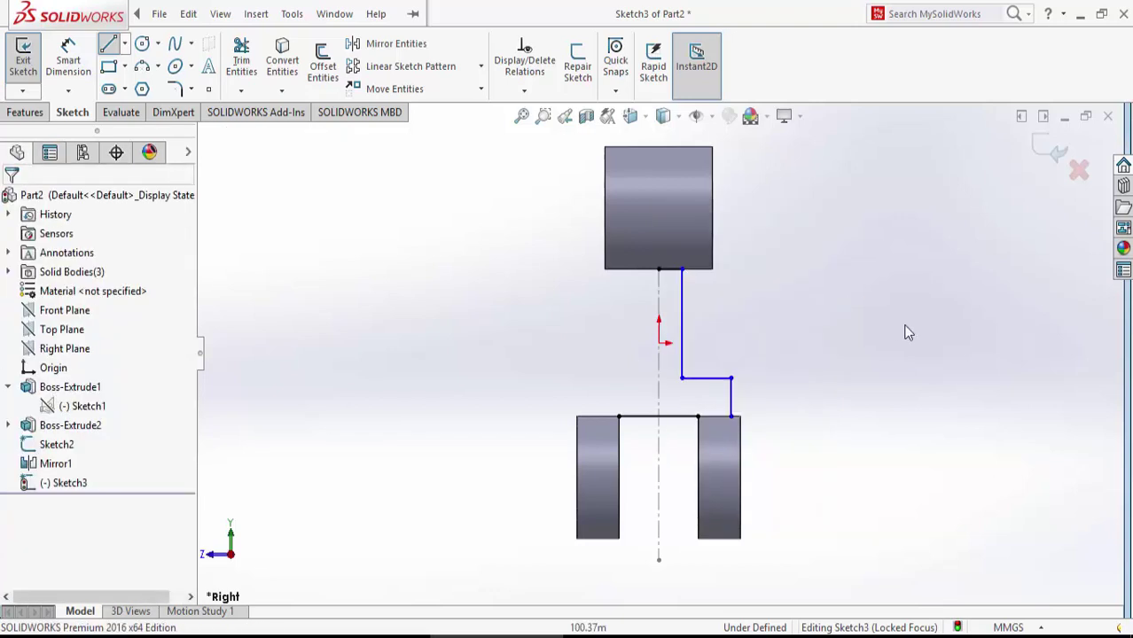
{"action": "left_click", "coordinate": [108, 44]}
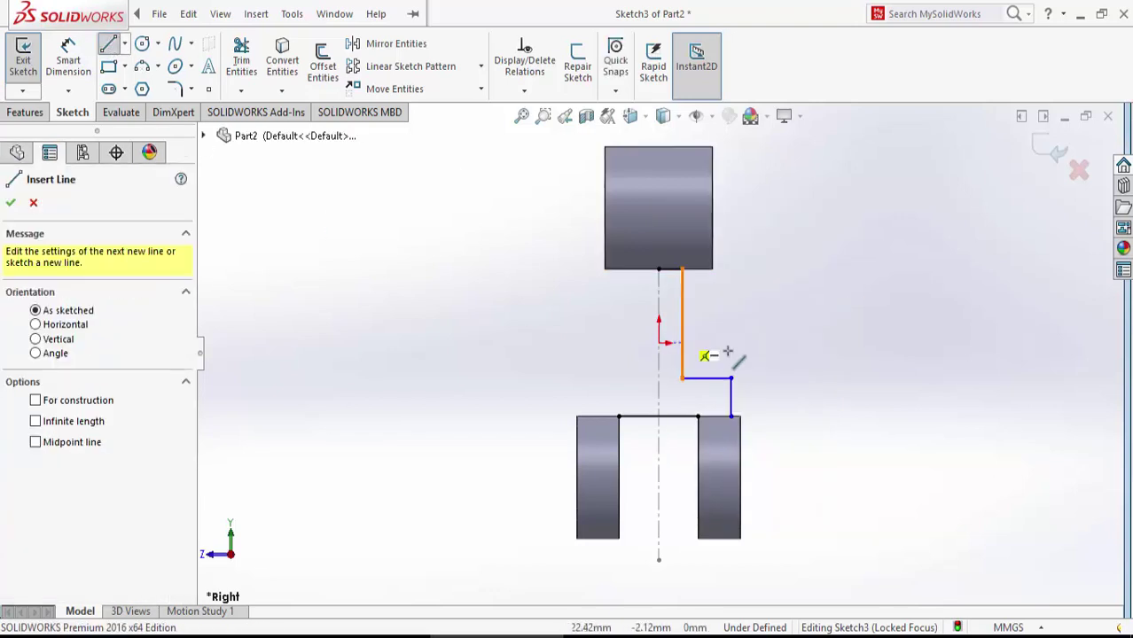
{"action": "left_click", "coordinate": [731, 416]}
{"action": "left_click", "coordinate": [698, 416]}
{"action": "right_click", "coordinate": [699, 418]}
{"action": "left_click", "coordinate": [754, 427]}
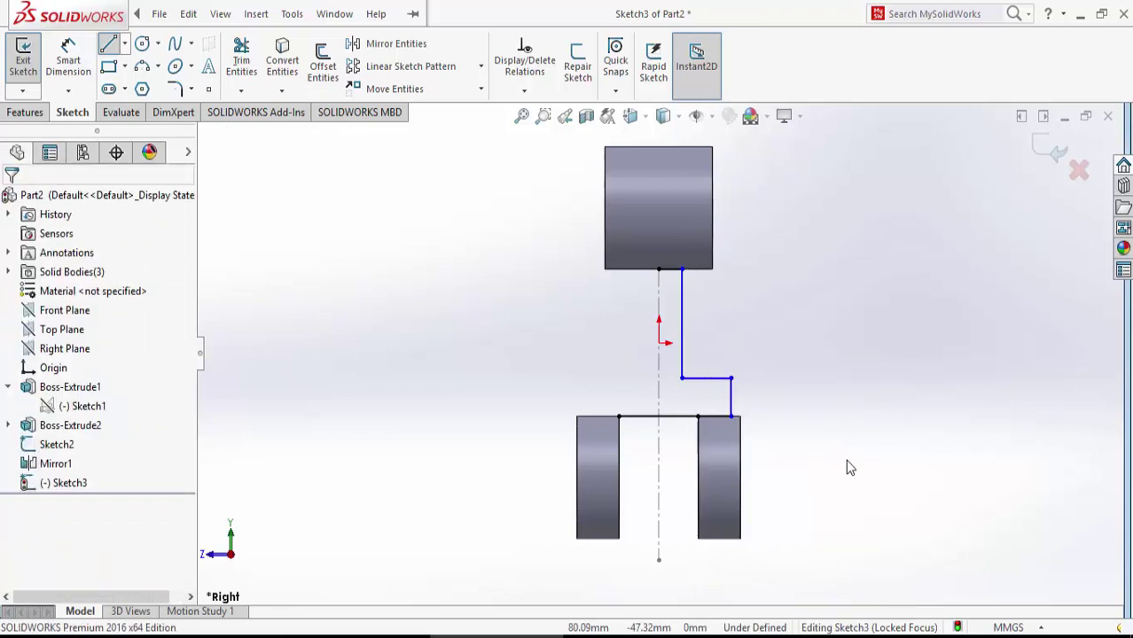
- Draw a vertical construction centreline from the upper block's edge down past the lower bosses
{"action": "left_click", "coordinate": [125, 43]}
{"action": "left_click", "coordinate": [149, 83]}
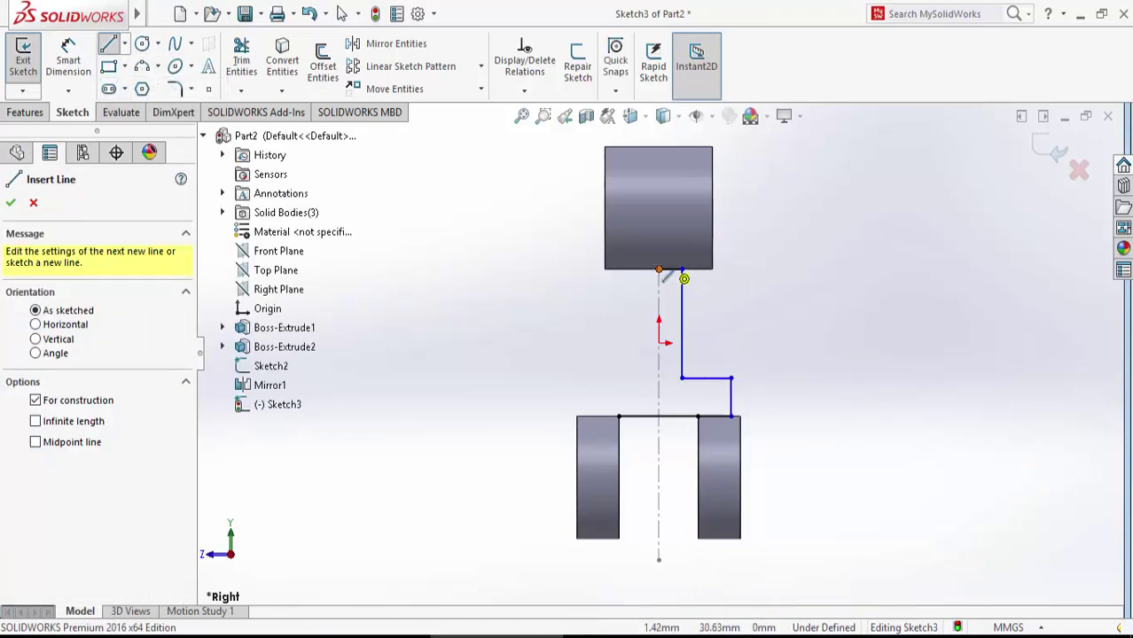
{"action": "left_click", "coordinate": [659, 269]}
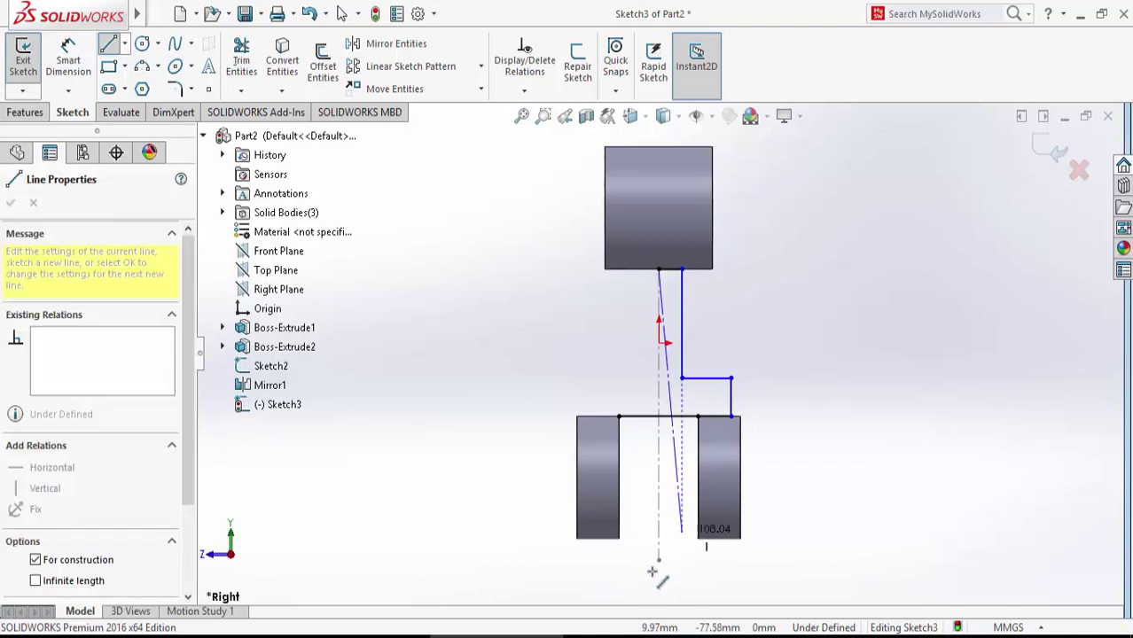
{"action": "left_click", "coordinate": [659, 559]}
{"action": "right_click", "coordinate": [659, 558]}
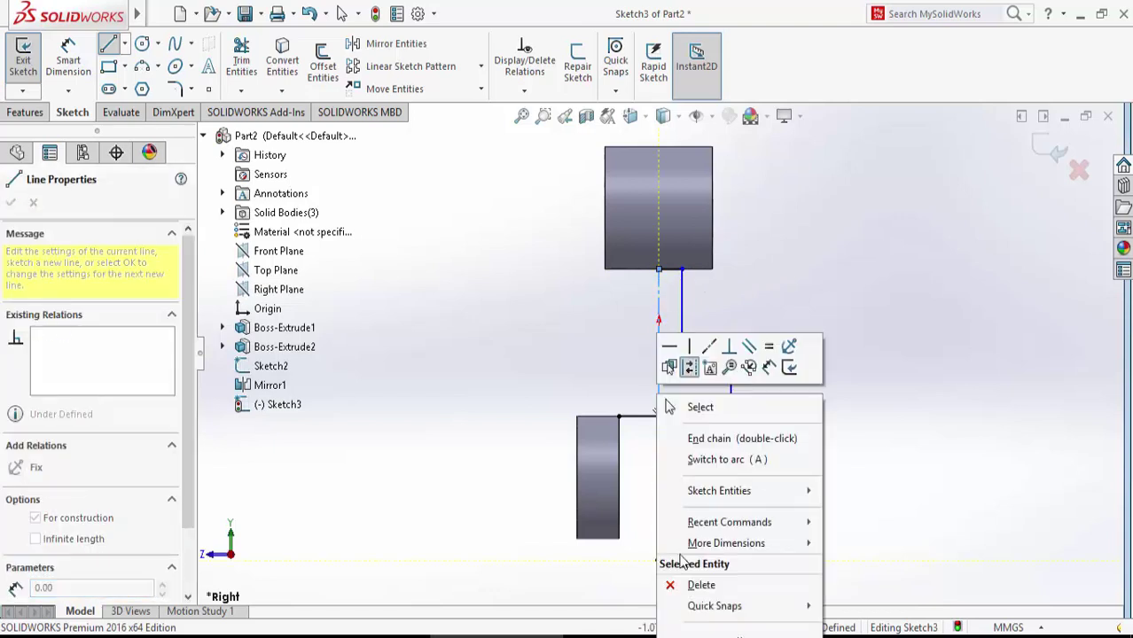
{"action": "left_click", "coordinate": [679, 406]}
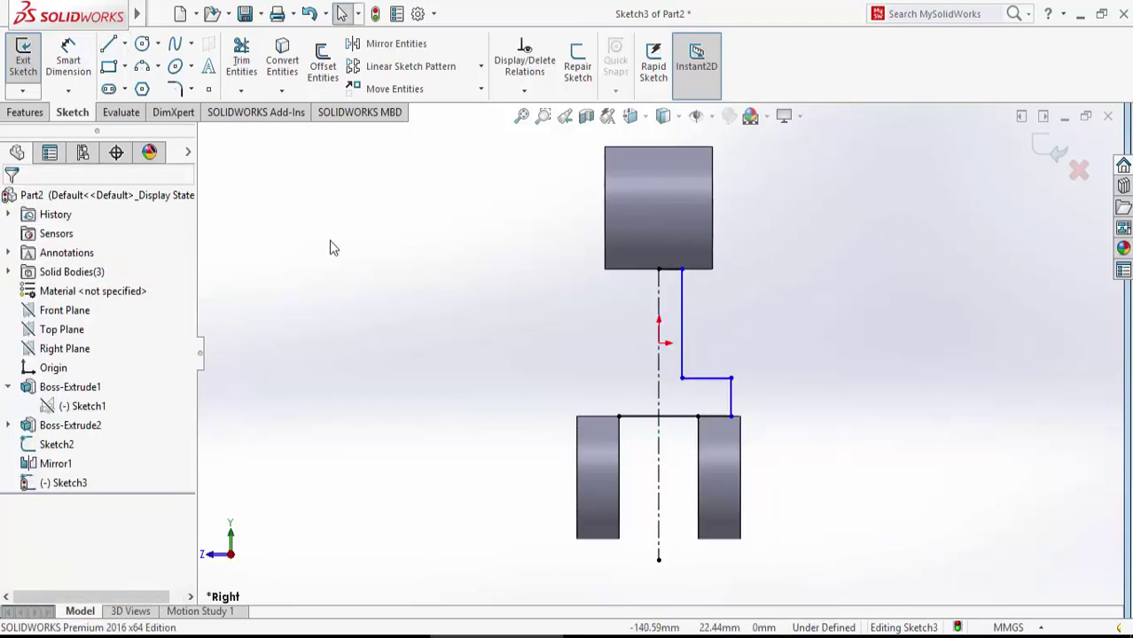
- Mirror the six right-half web lines about the centreline
{"action": "left_click", "coordinate": [390, 43]}
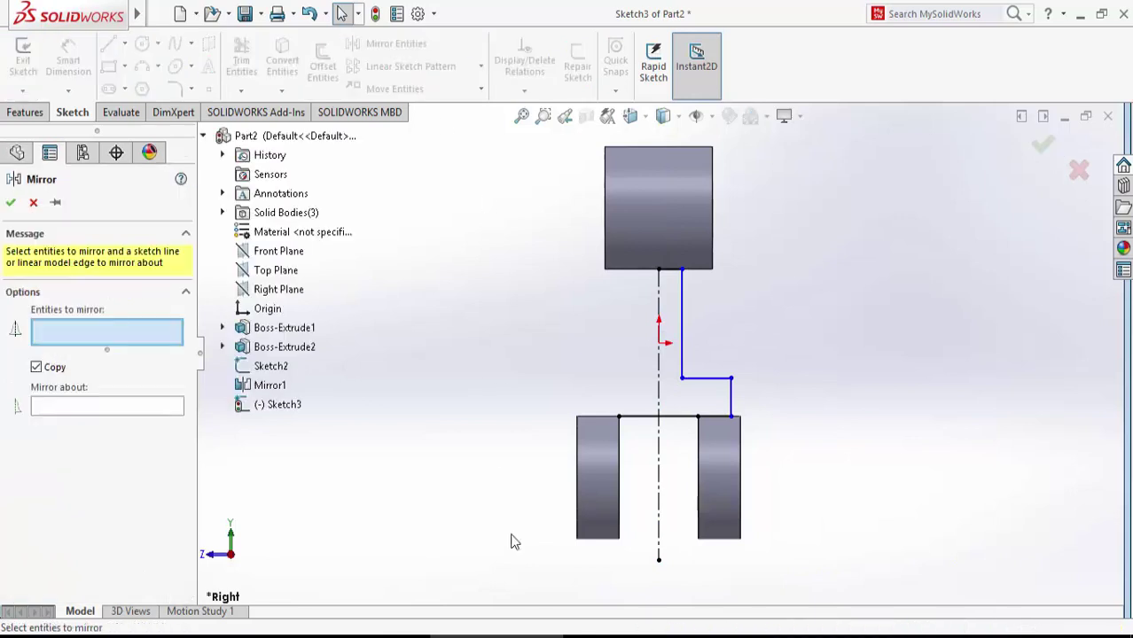
{"action": "left_click", "coordinate": [682, 416]}
{"action": "left_click", "coordinate": [716, 418]}
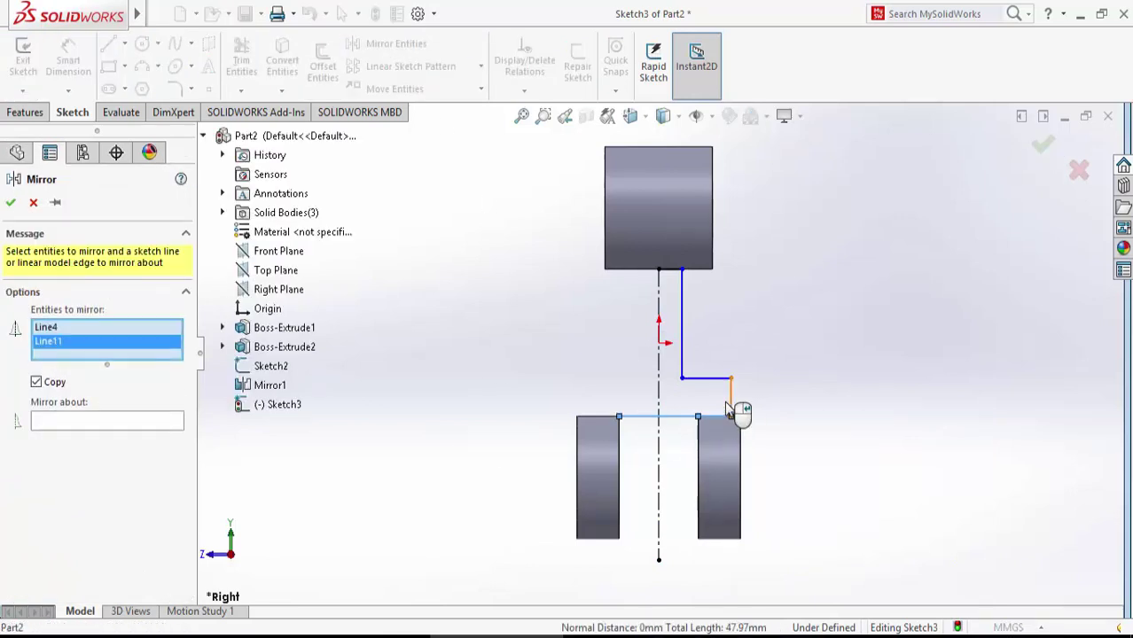
{"action": "left_click", "coordinate": [724, 380]}
{"action": "left_click", "coordinate": [715, 380]}
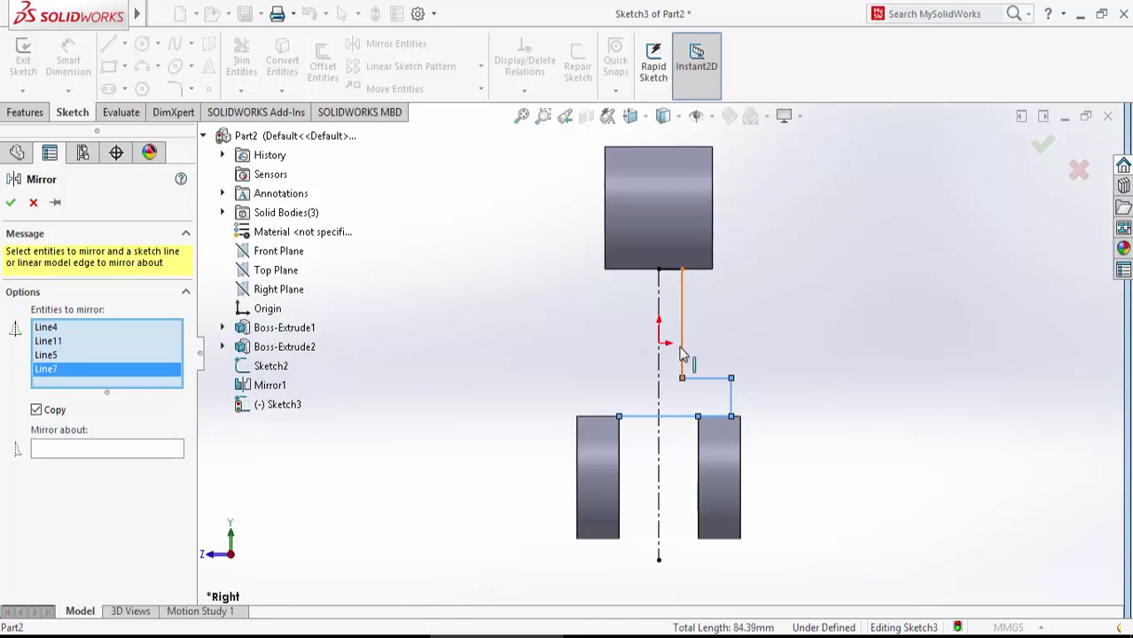
{"action": "left_click", "coordinate": [681, 359]}
{"action": "left_click", "coordinate": [670, 269]}
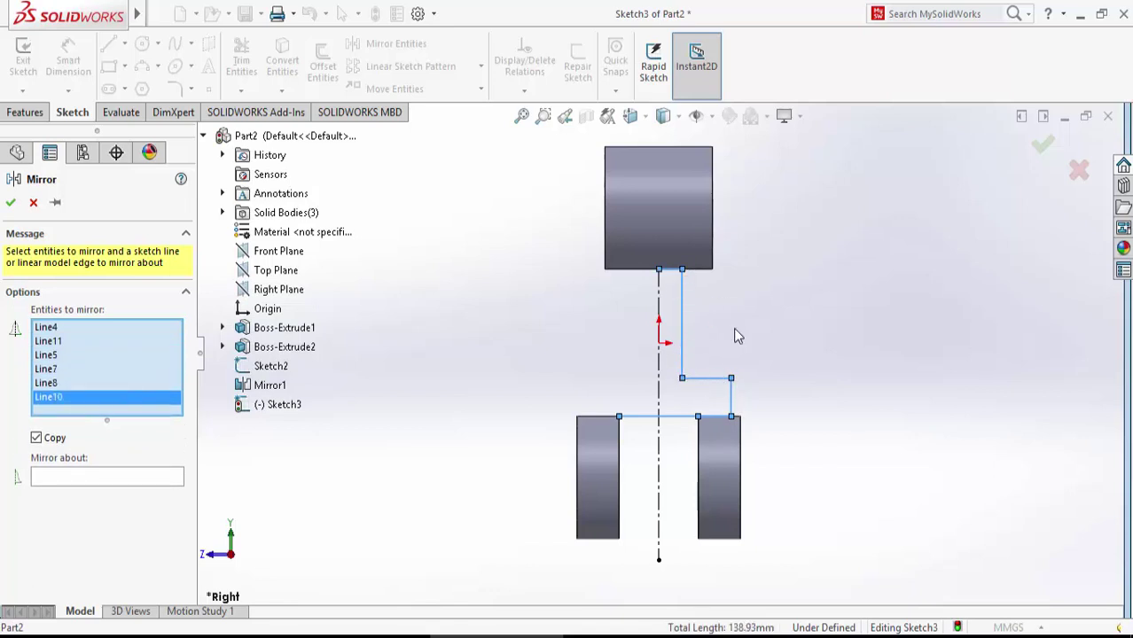
{"action": "left_click", "coordinate": [73, 480]}
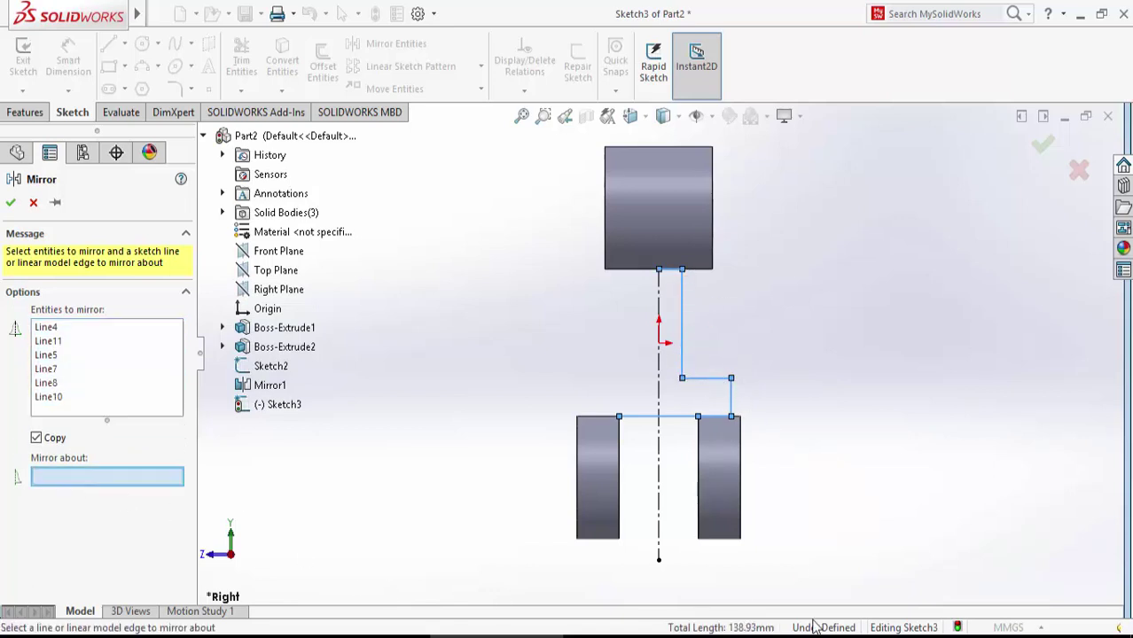
{"action": "left_click", "coordinate": [661, 527]}
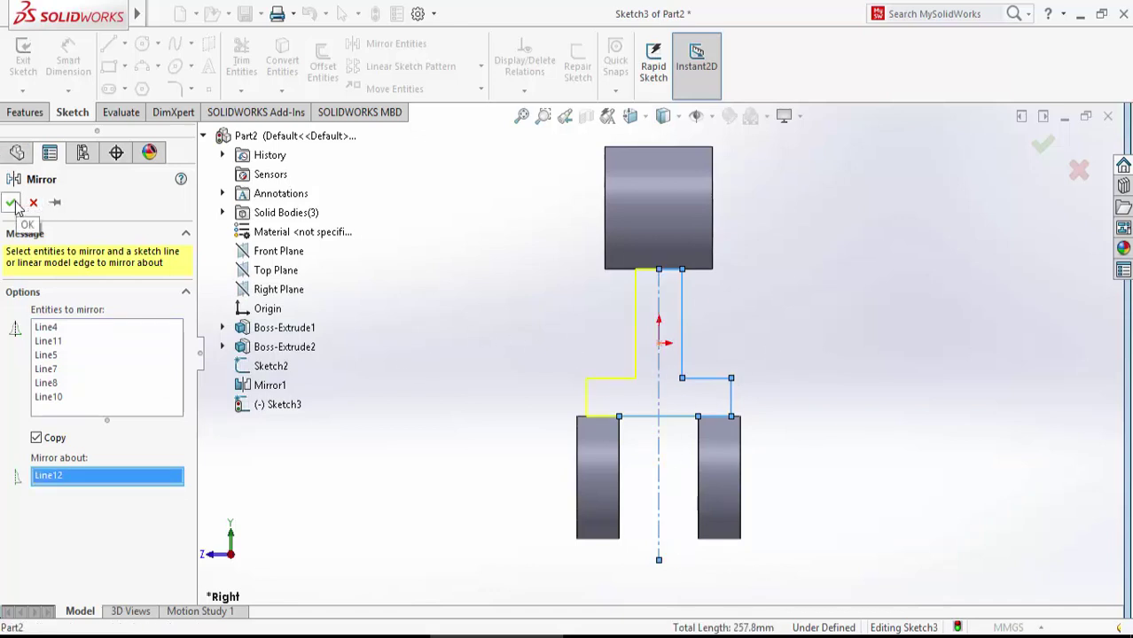
{"action": "left_click", "coordinate": [11, 203]}
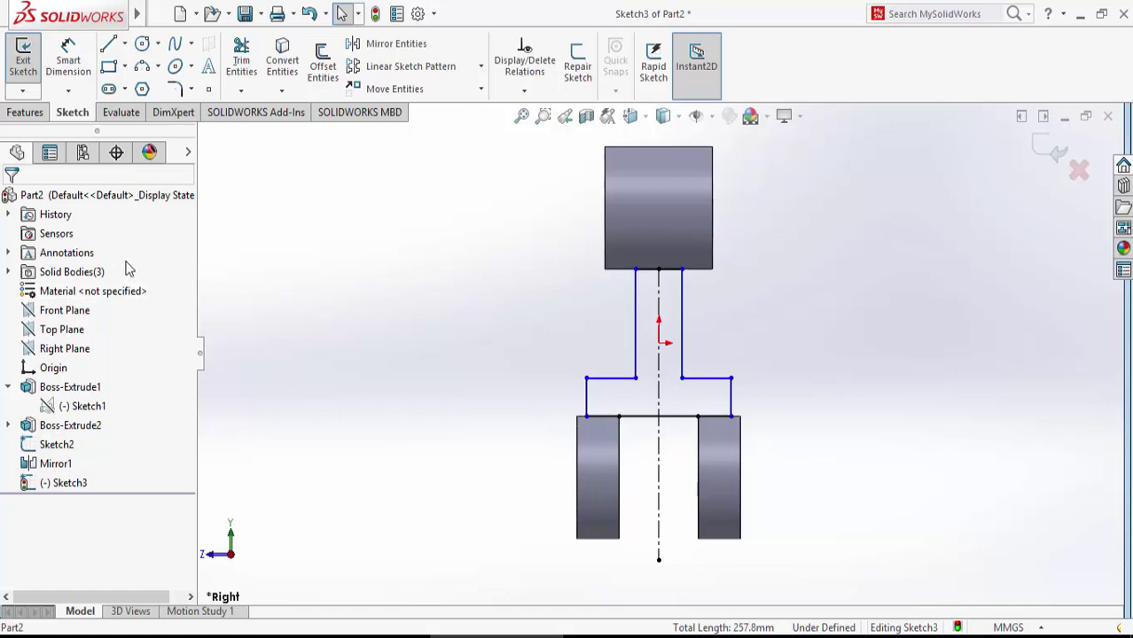
- Extrude Sketch3's web profile 50 mm with a Mid Plane end condition as Boss-Extrude3
{"action": "left_click", "coordinate": [25, 113]}
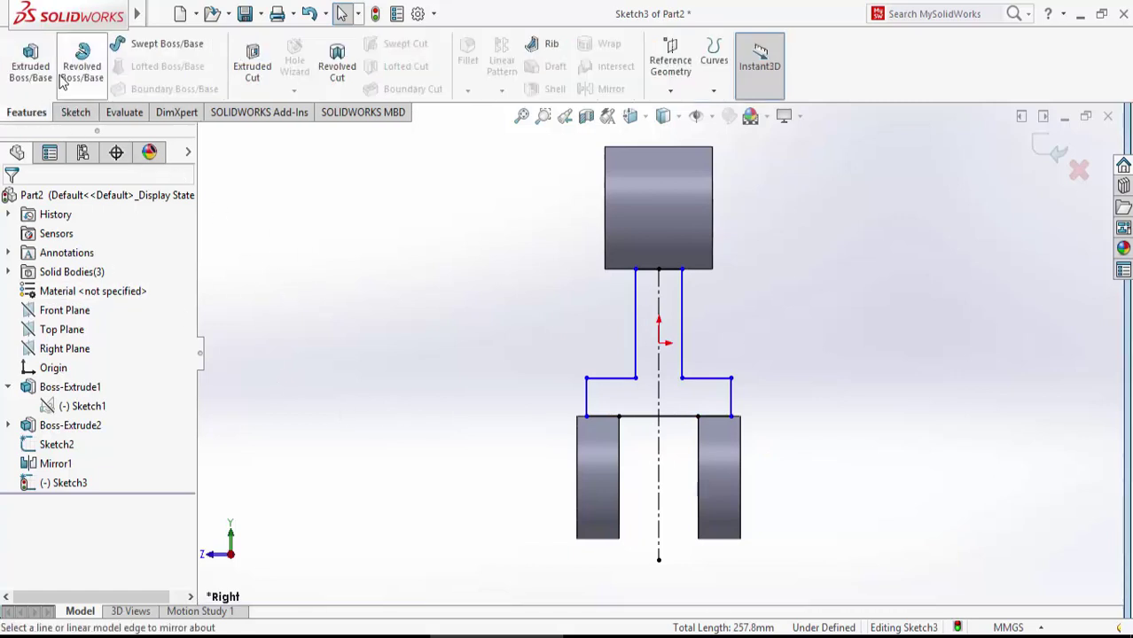
{"action": "left_click", "coordinate": [31, 67]}
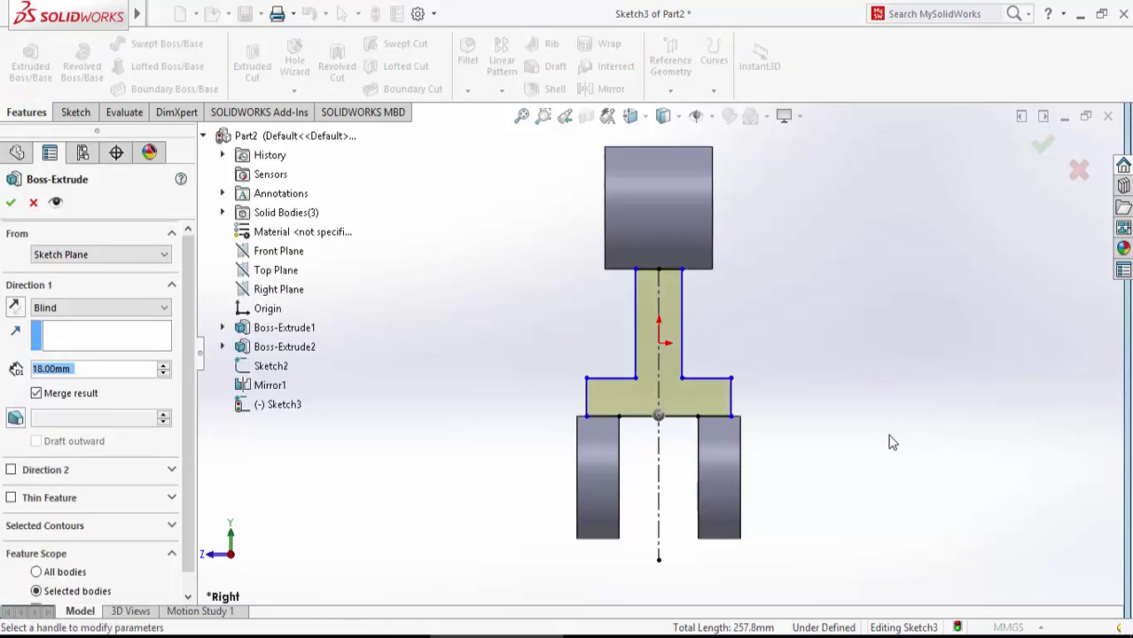
{"action": "middle_click_drag", "start_coordinate": [891, 442], "coordinate": [782, 543]}
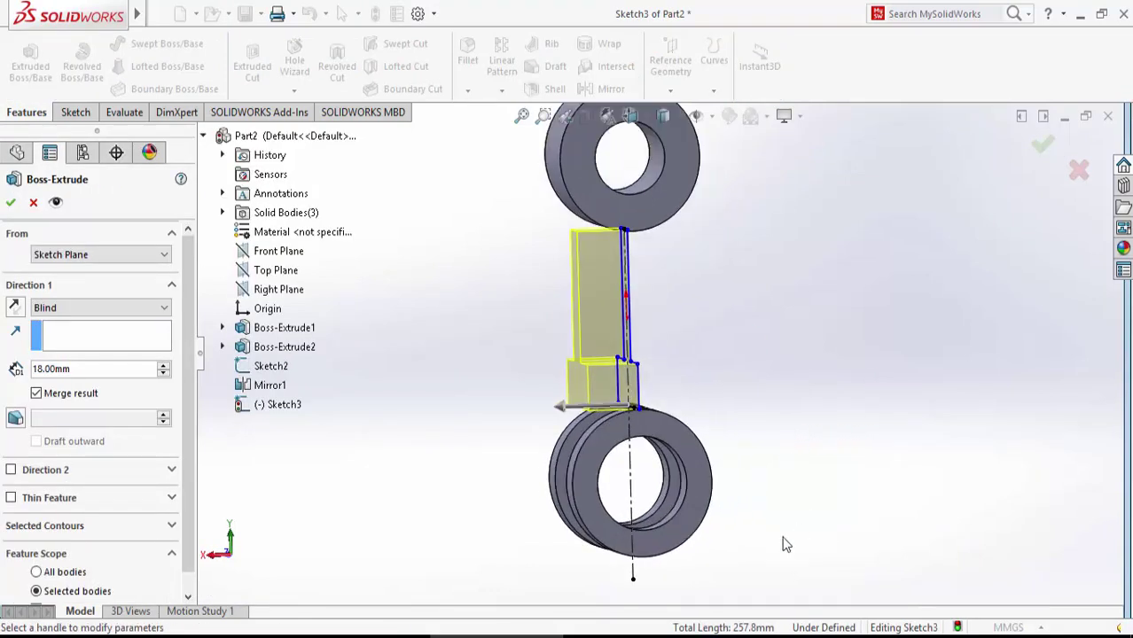
{"action": "left_click", "coordinate": [80, 307]}
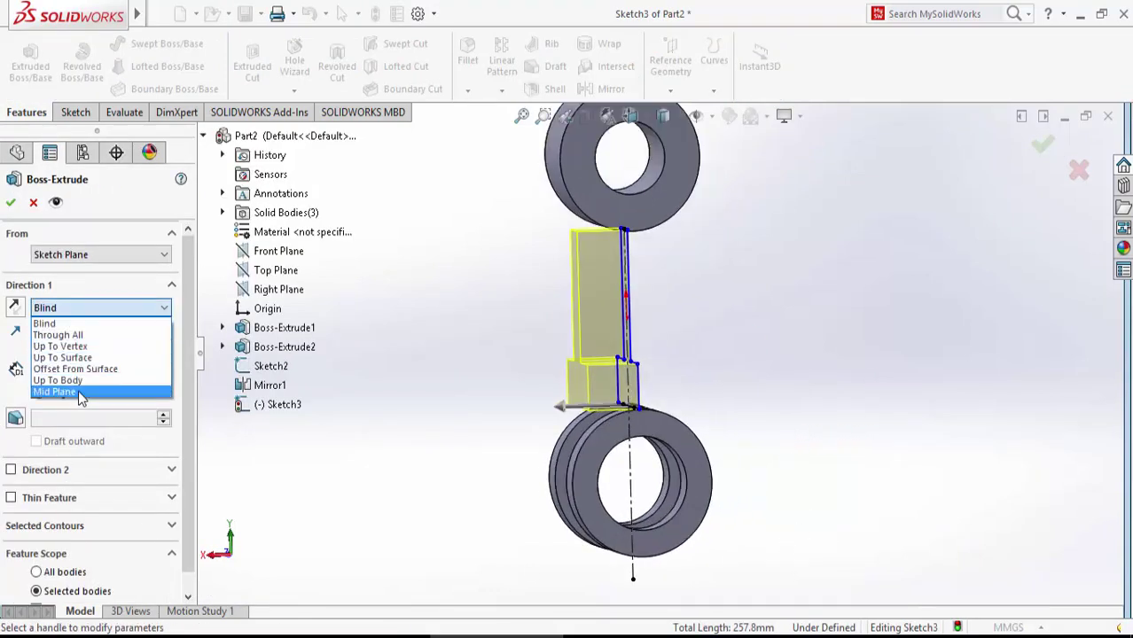
{"action": "left_click", "coordinate": [78, 392]}
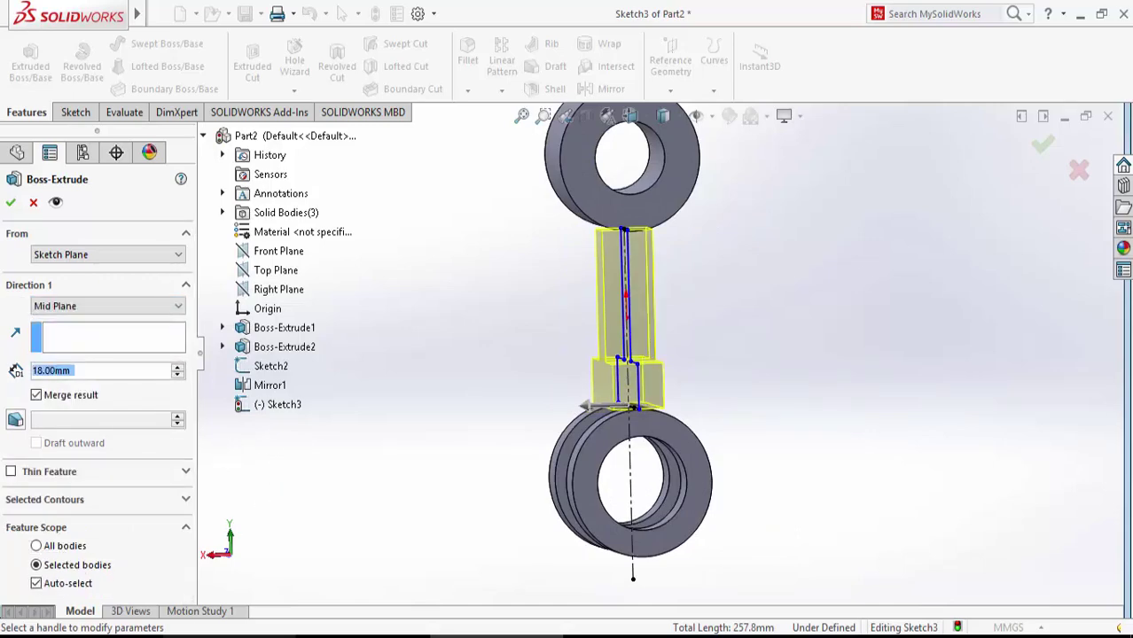
{"action": "key", "text": "alt+Tab"}
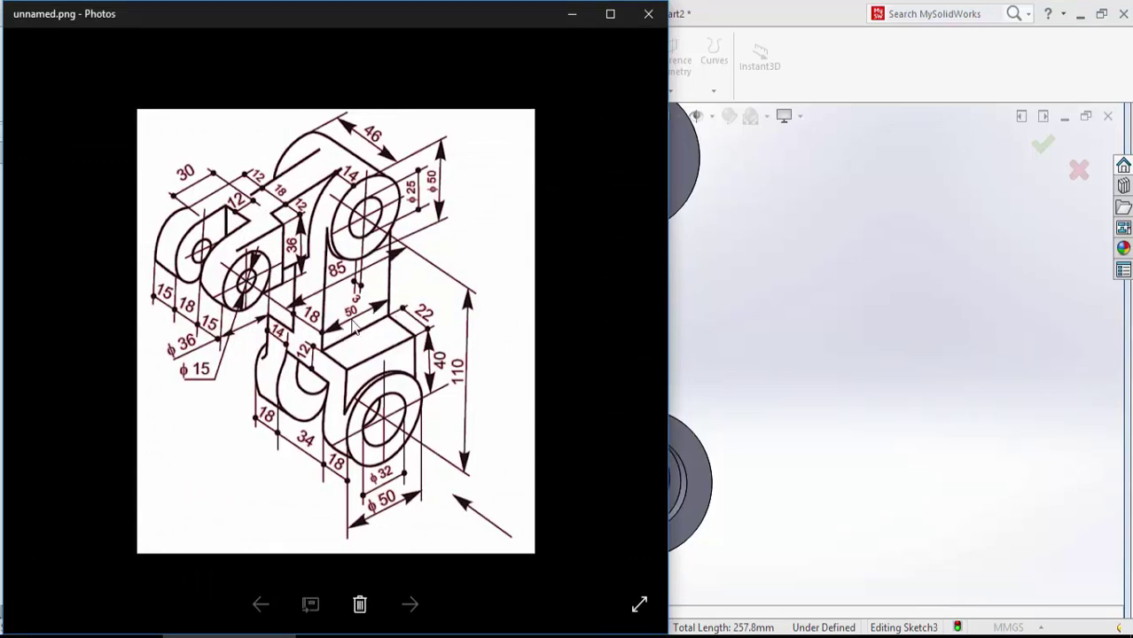
{"action": "left_click", "coordinate": [571, 14]}
{"action": "left_click_drag", "start_coordinate": [101, 370], "coordinate": [4, 377]}
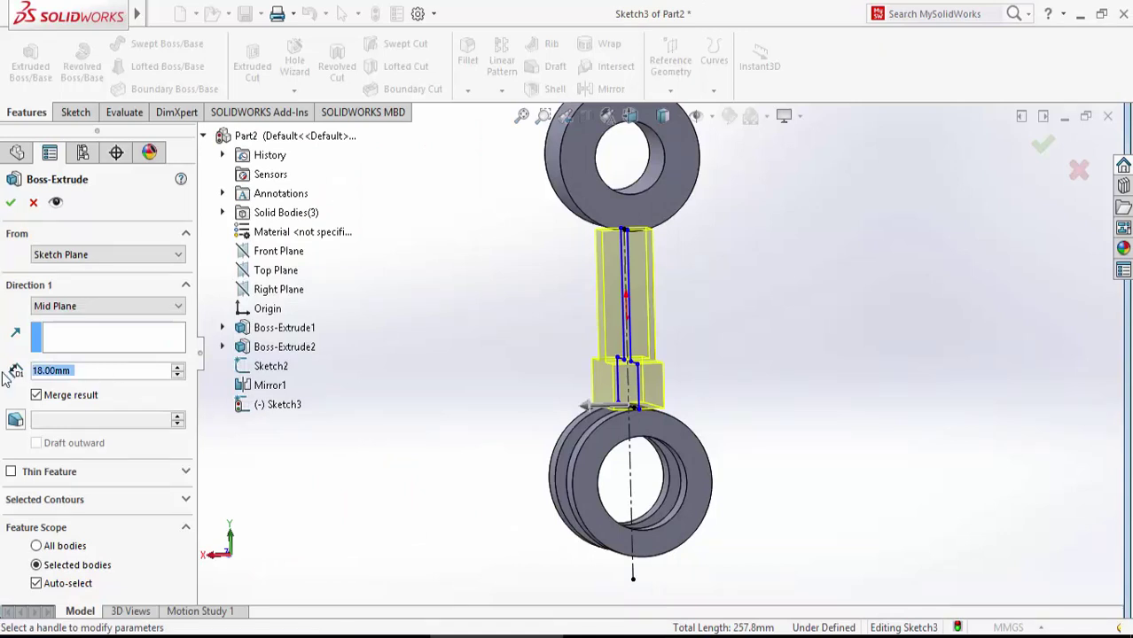
{"action": "type", "text": "50"}
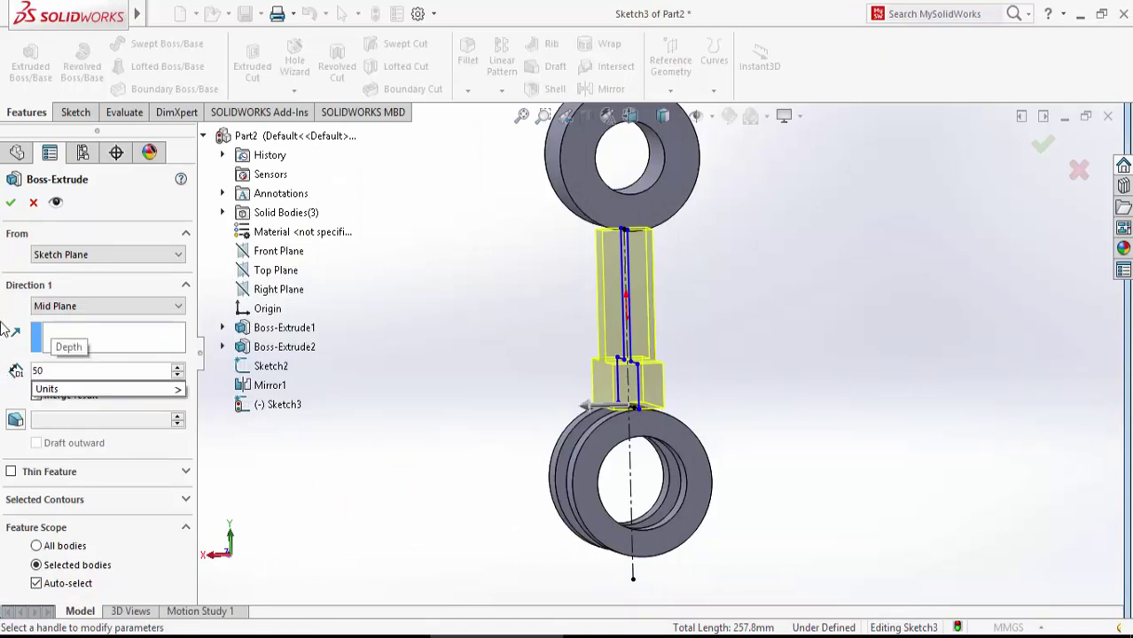
{"action": "key", "text": "Return"}
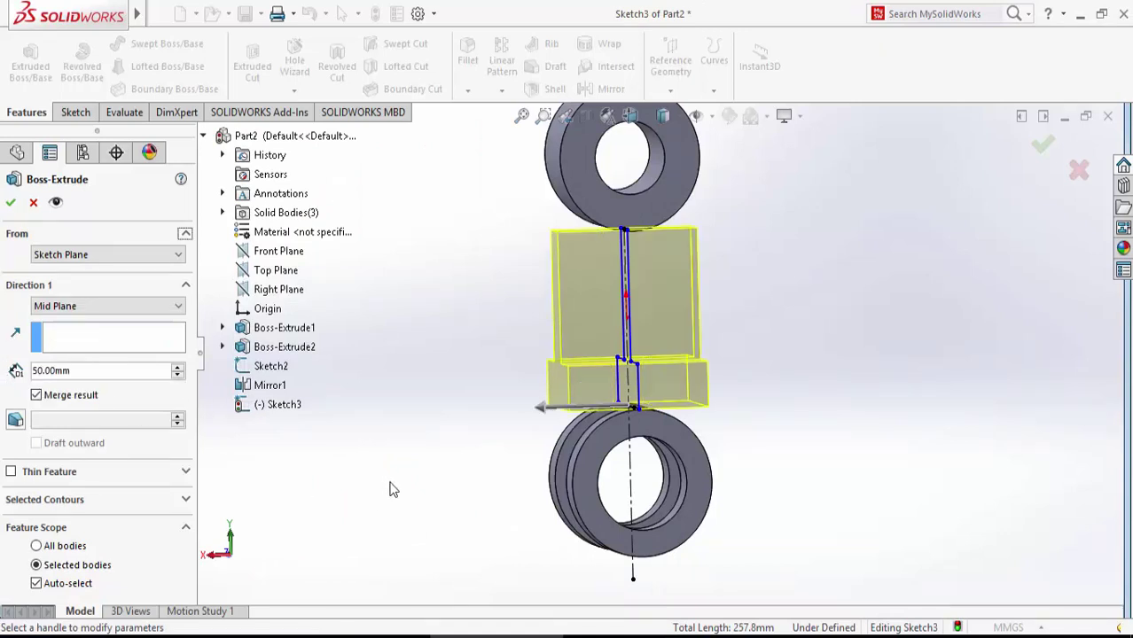
{"action": "mouse_move", "coordinate": [437, 489]}
{"action": "middle_mouse_down"}
{"action": "mouse_move", "coordinate": [611, 486]}
{"action": "mouse_move", "coordinate": [535, 476]}
{"action": "mouse_move", "coordinate": [618, 475]}
{"action": "middle_mouse_up"}
{"action": "mouse_move", "coordinate": [627, 476]}
{"action": "middle_mouse_down"}
{"action": "mouse_move", "coordinate": [469, 473]}
{"action": "mouse_move", "coordinate": [359, 414]}
{"action": "middle_mouse_up"}
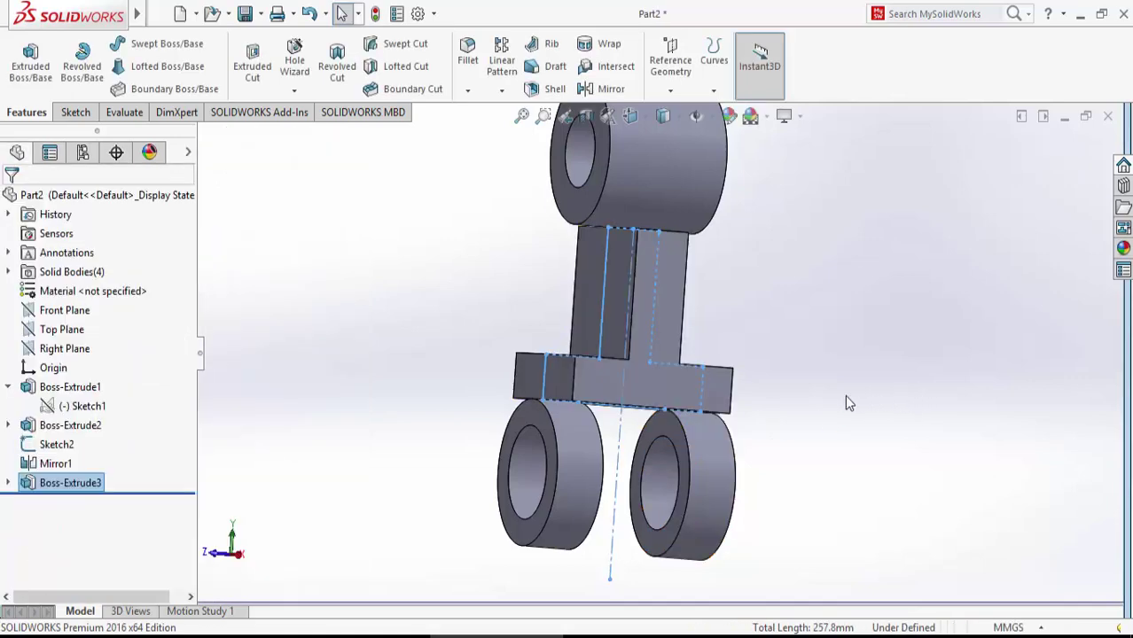
- Reopen Sketch3 for editing, viewed normal to it
{"action": "middle_click_drag", "start_coordinate": [858, 401], "coordinate": [814, 392]}
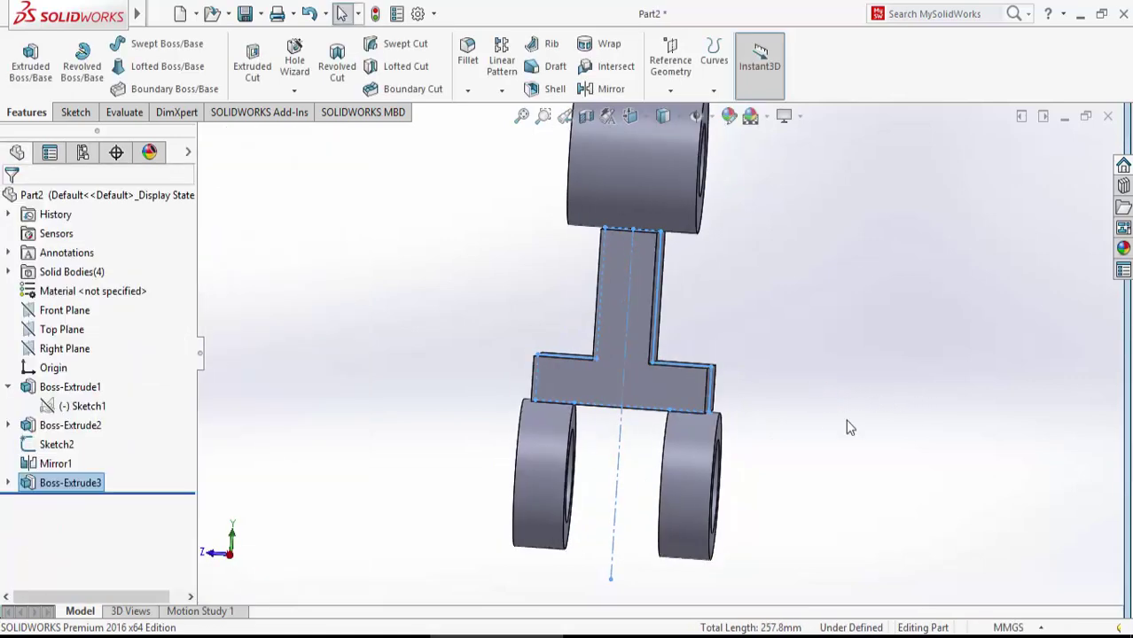
{"action": "left_click", "coordinate": [9, 482]}
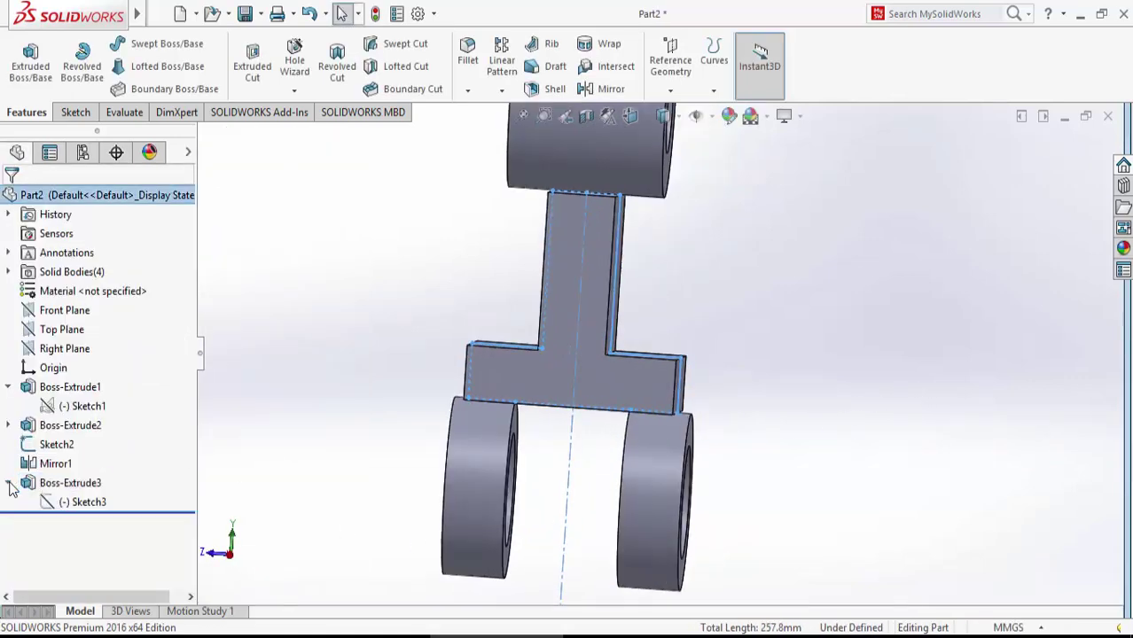
{"action": "right_click", "coordinate": [78, 502]}
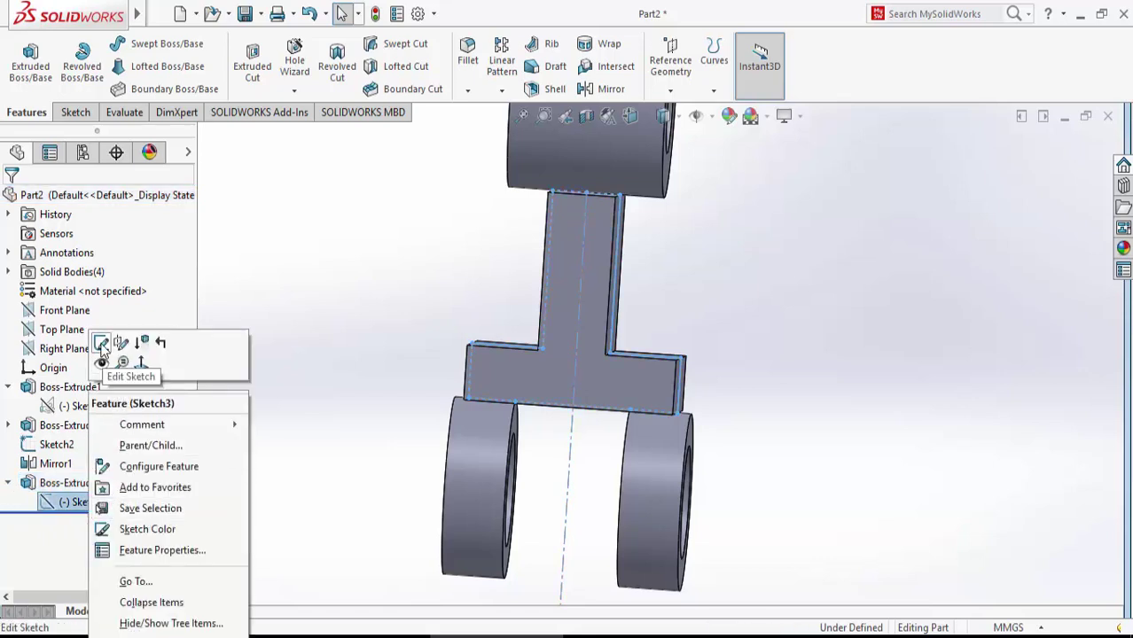
{"action": "left_click", "coordinate": [142, 364]}
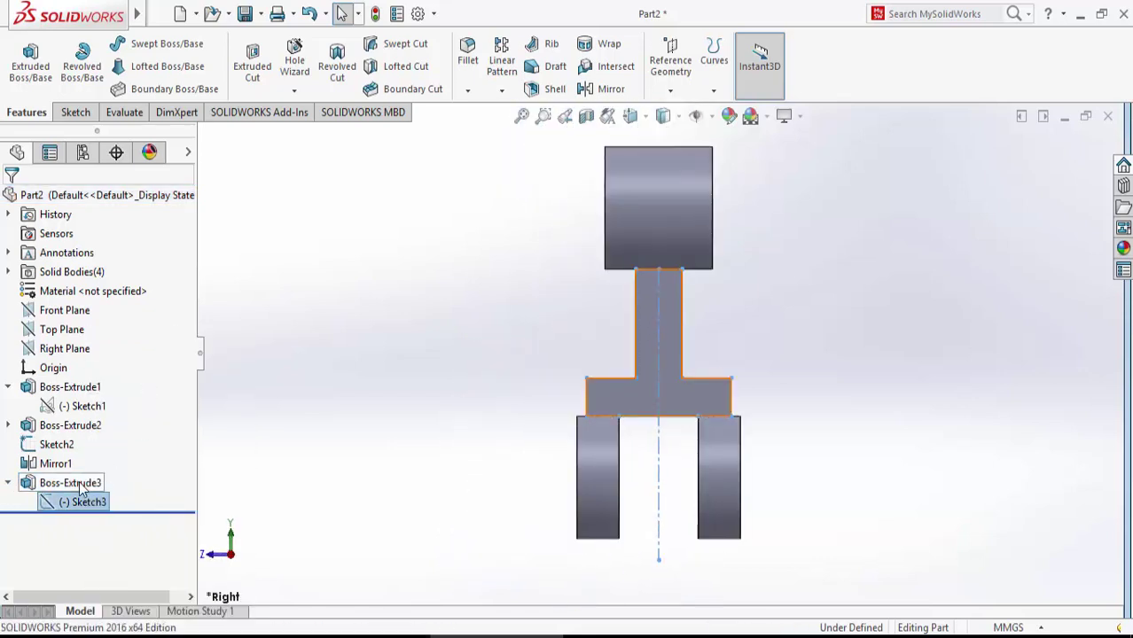
{"action": "right_click", "coordinate": [82, 502]}
{"action": "left_click", "coordinate": [94, 345]}
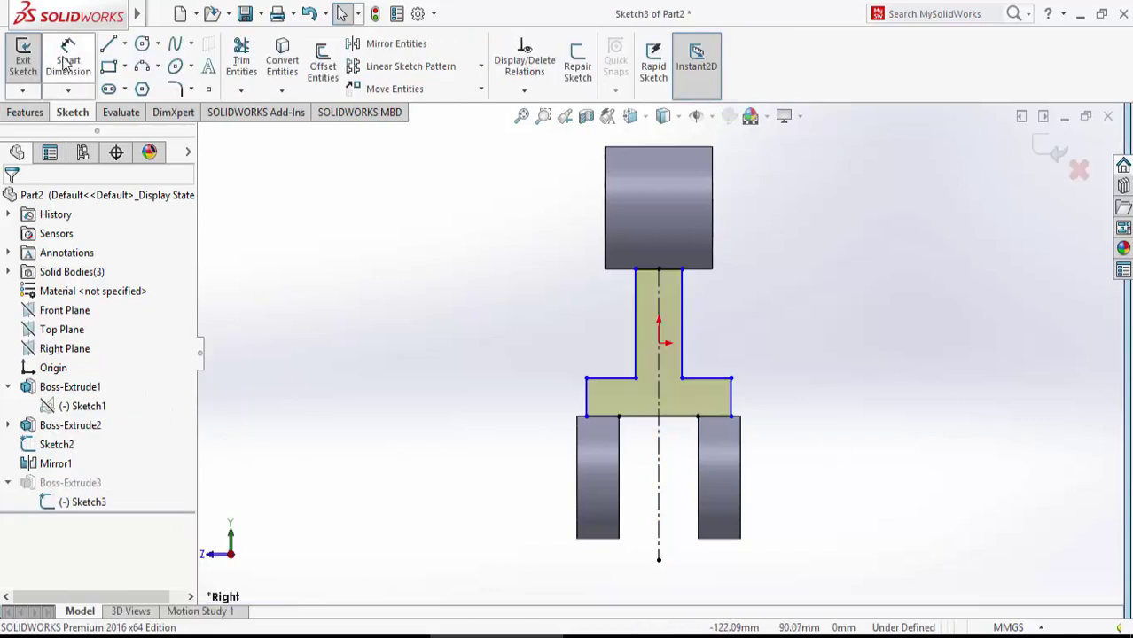
- Dimension the flange thickness 12 mm and the lower flange width 14 mm
{"action": "left_click", "coordinate": [68, 58]}
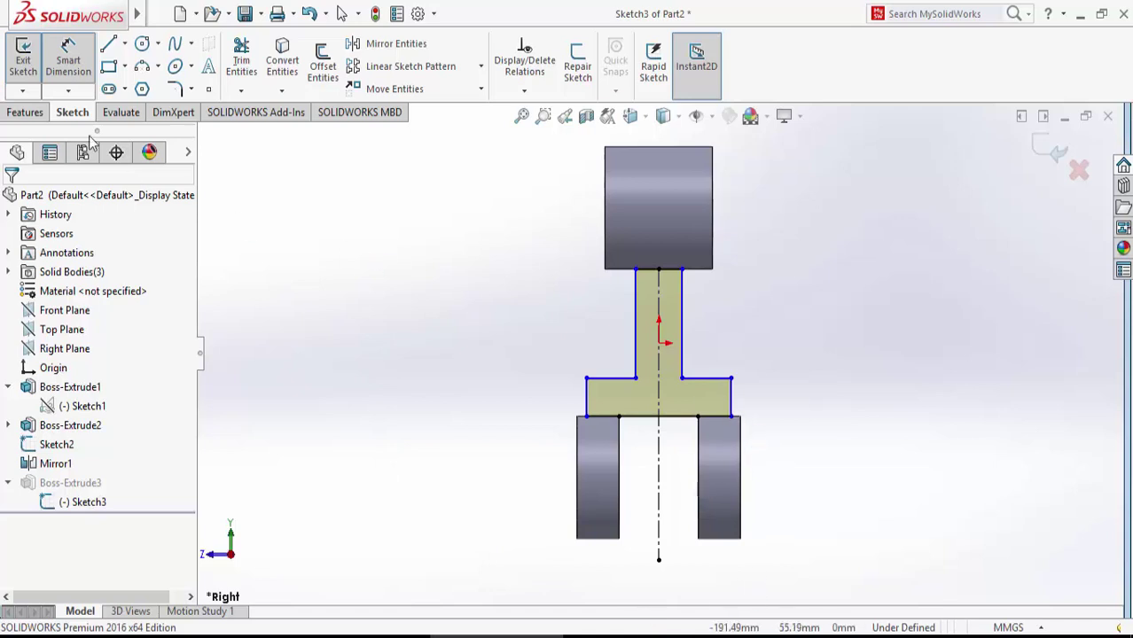
{"action": "left_click", "coordinate": [677, 418]}
{"action": "left_click", "coordinate": [696, 379]}
{"action": "left_click", "coordinate": [841, 404]}
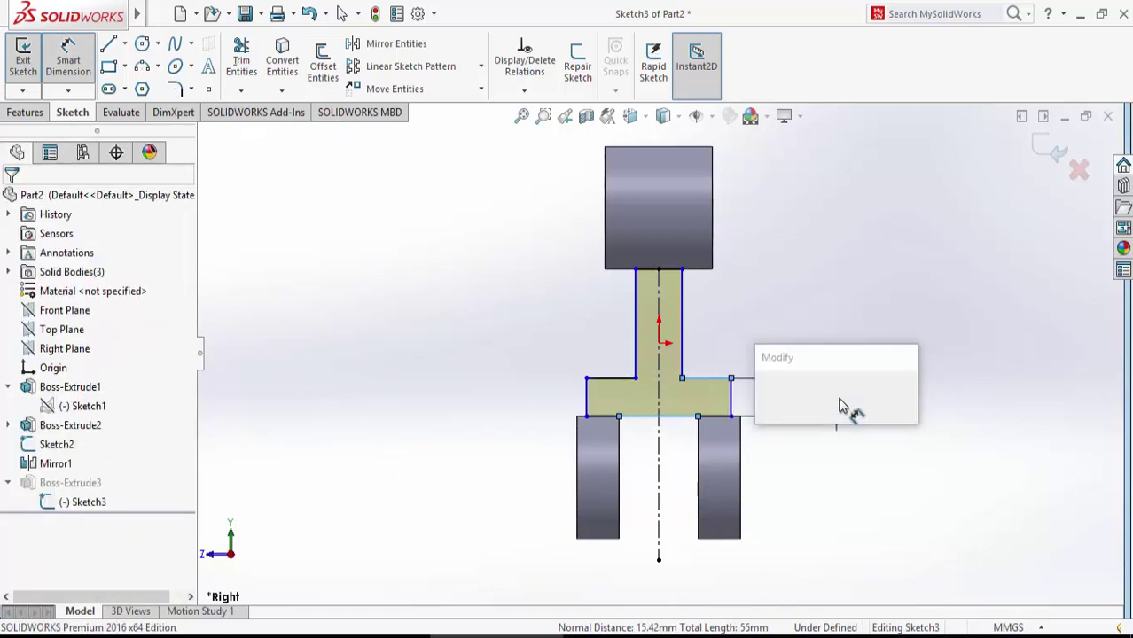
{"action": "type", "text": "12"}
{"action": "key", "text": "Return"}
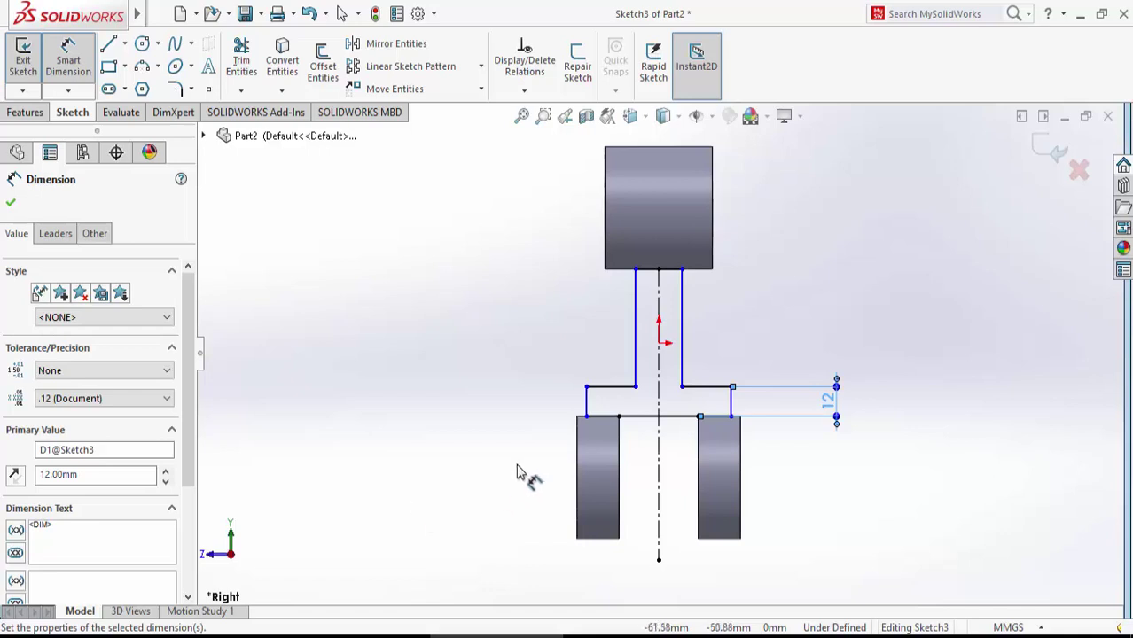
{"action": "left_click", "coordinate": [619, 417]}
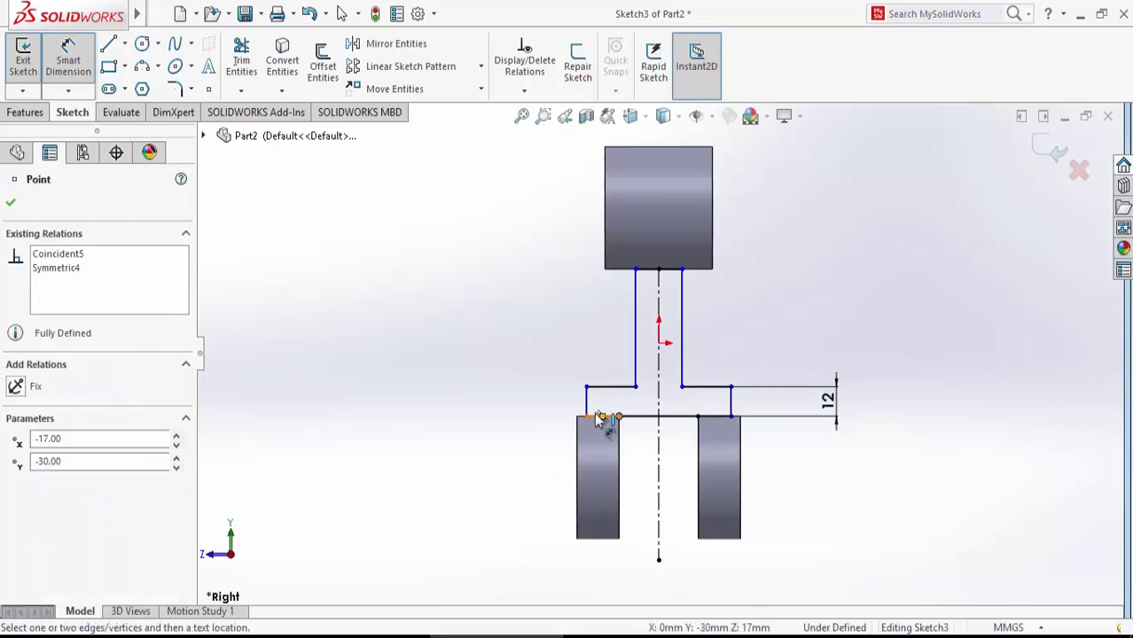
{"action": "left_click", "coordinate": [586, 418]}
{"action": "left_click", "coordinate": [601, 589]}
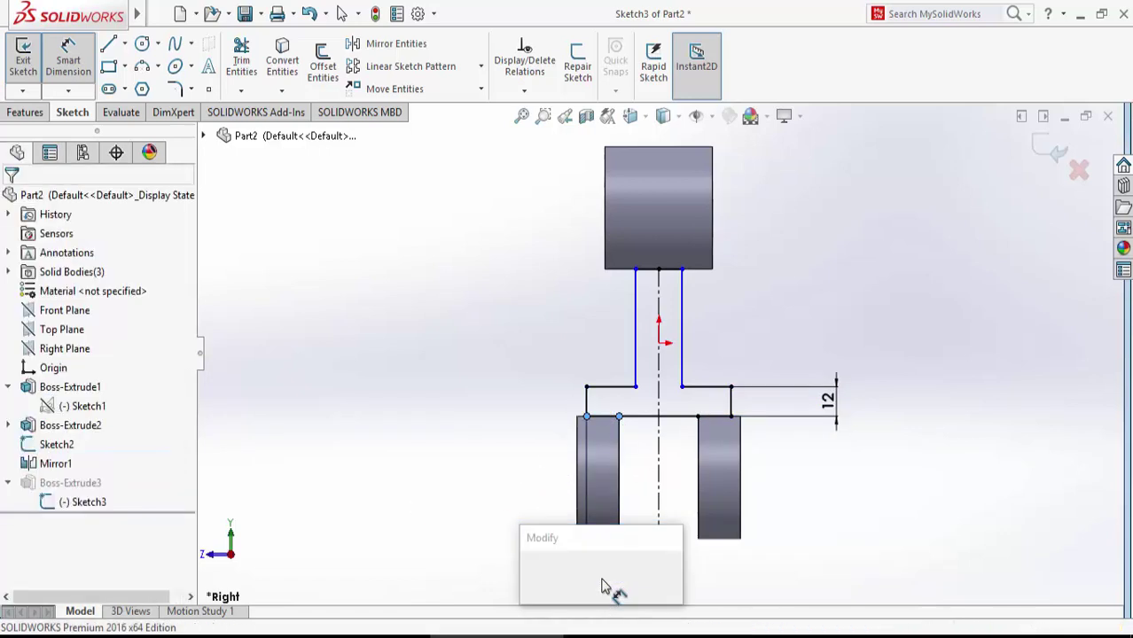
{"action": "type", "text": "14"}
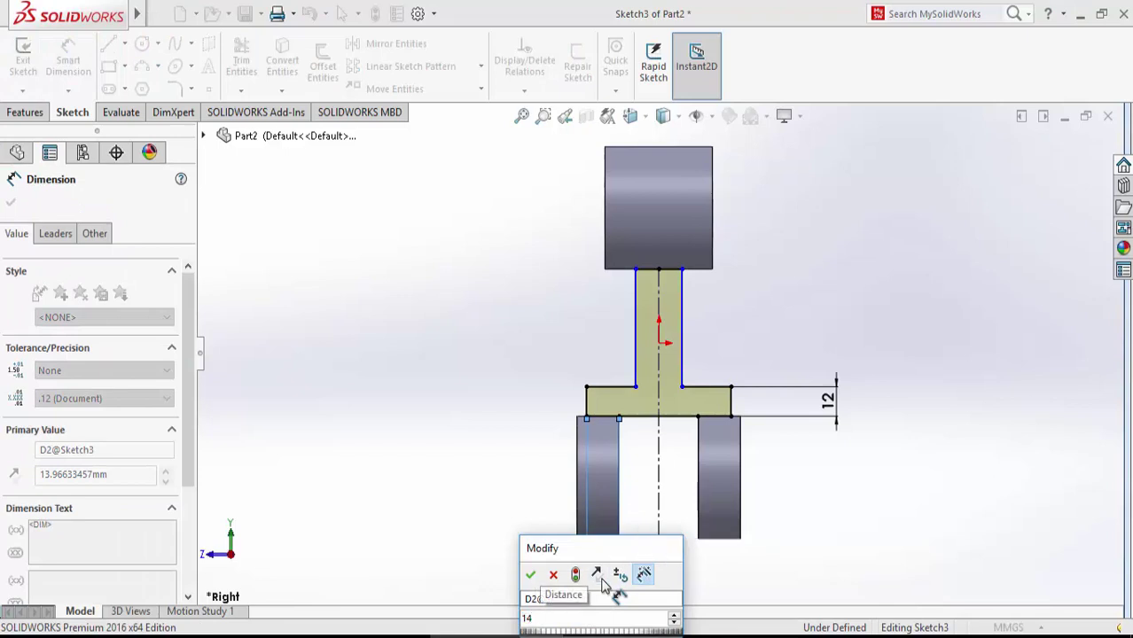
{"action": "left_click", "coordinate": [531, 578]}
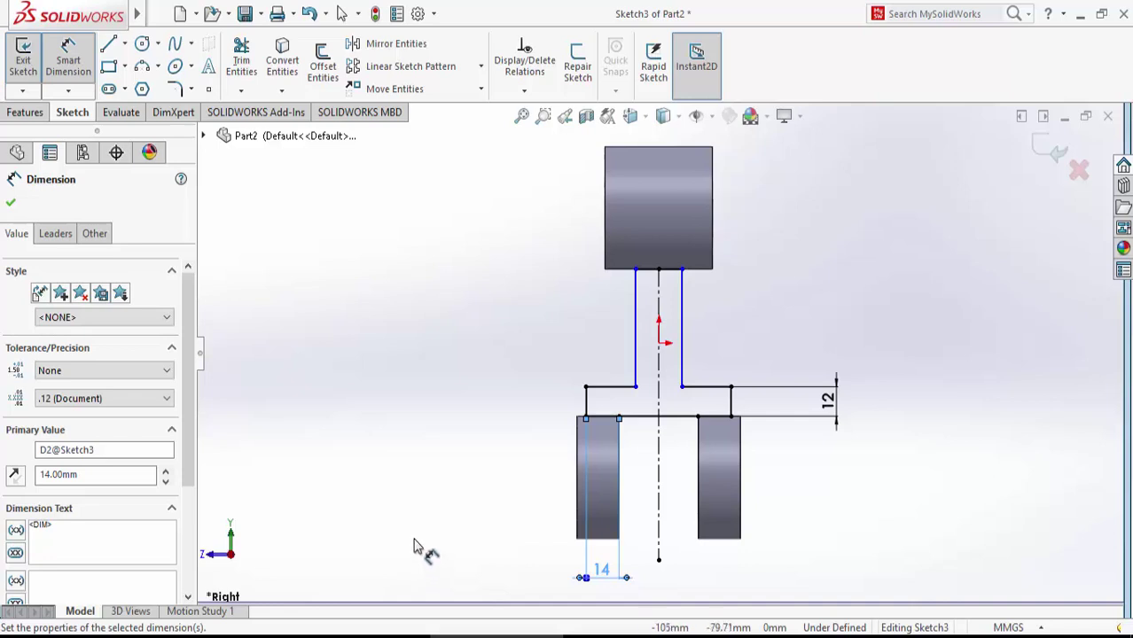
- Add the 18 mm stem width and a 34 mm reference dimension
{"action": "left_click", "coordinate": [682, 302]}
{"action": "left_click", "coordinate": [635, 302]}
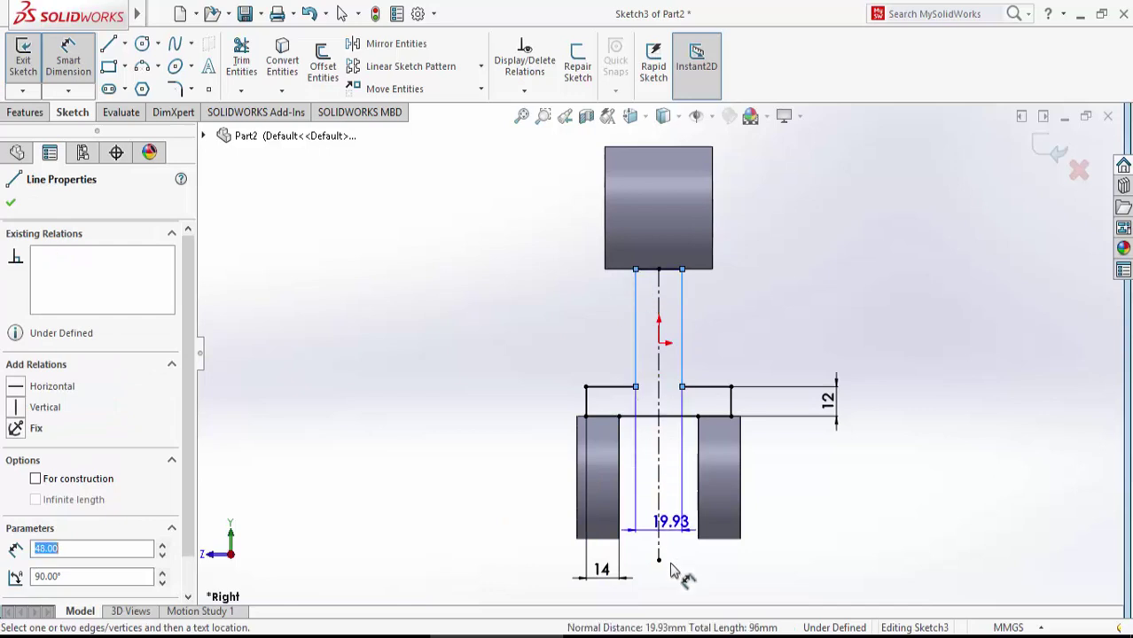
{"action": "left_click", "coordinate": [676, 592]}
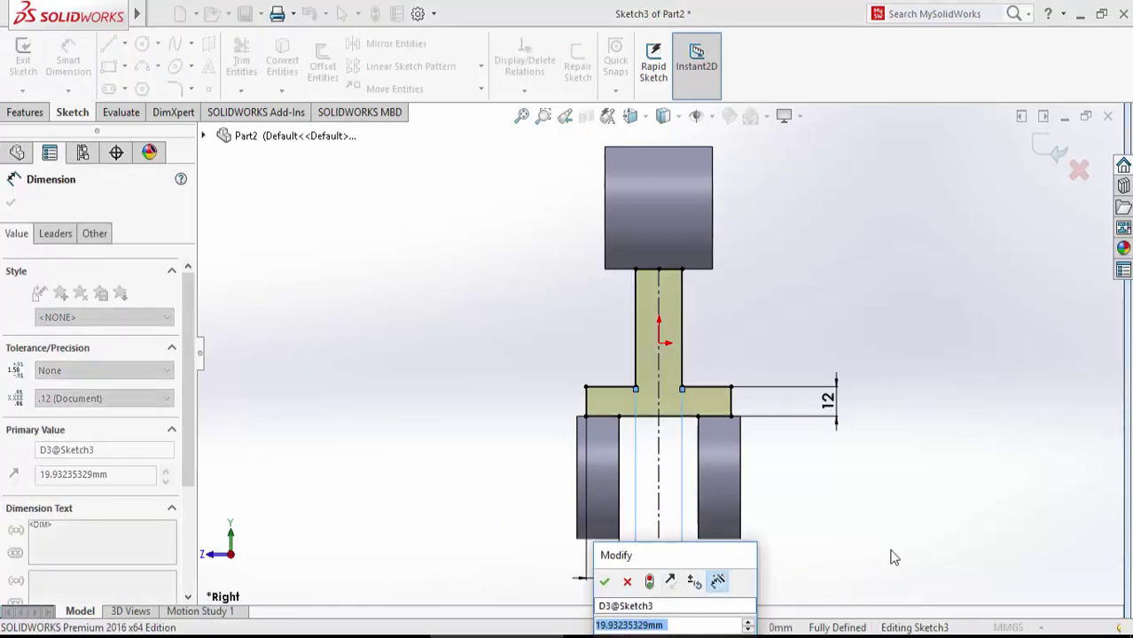
{"action": "type", "text": "18"}
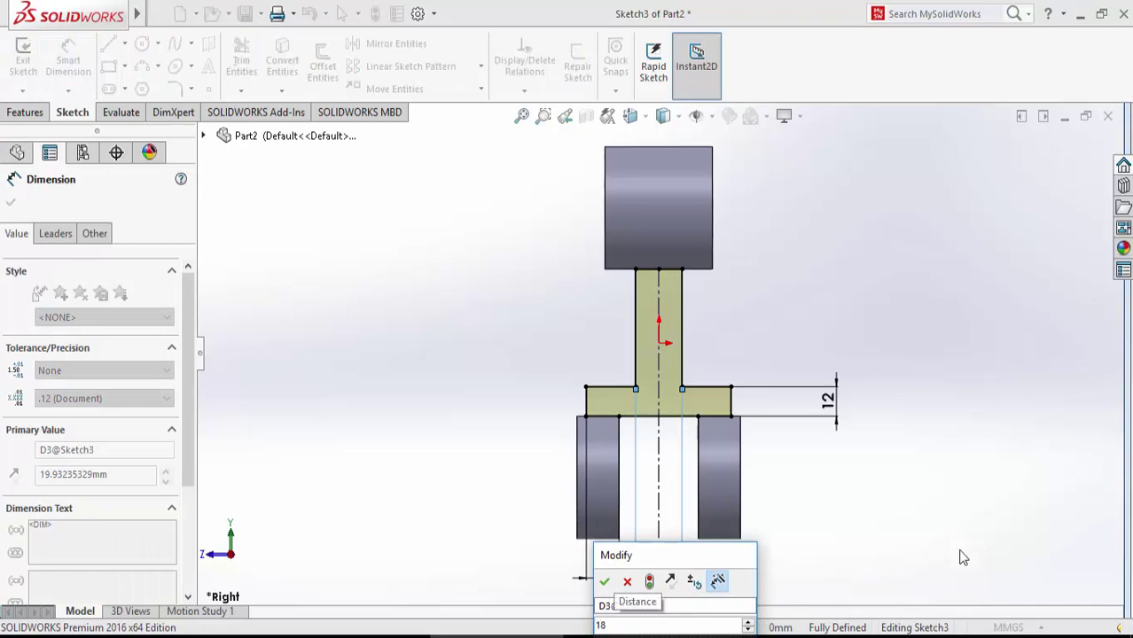
{"action": "key", "text": "Escape"}
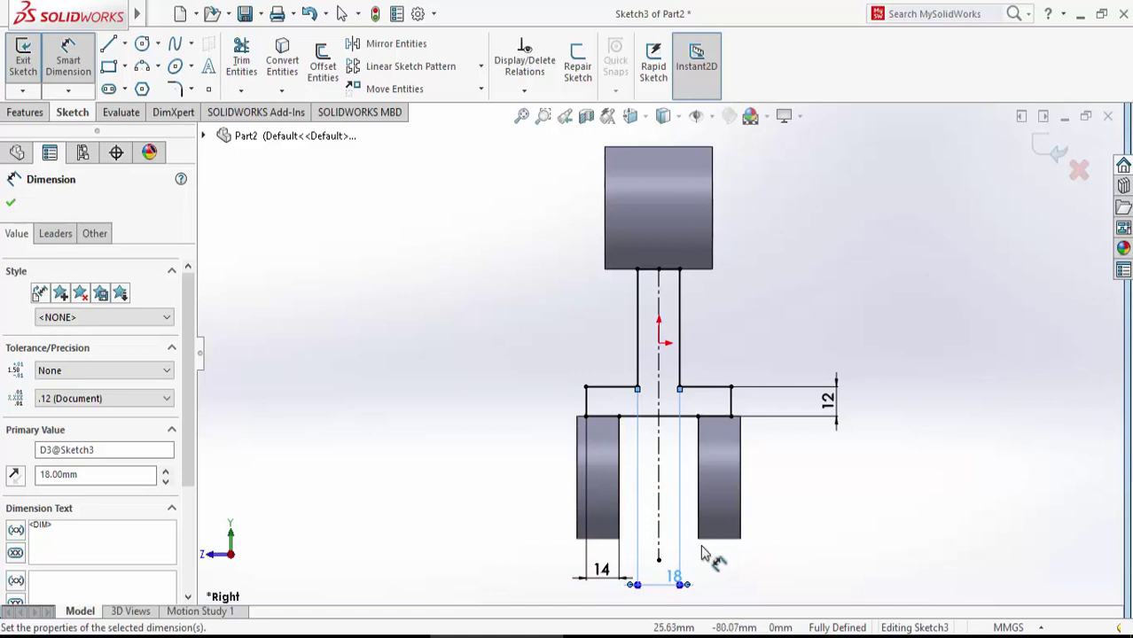
{"action": "left_click", "coordinate": [698, 421]}
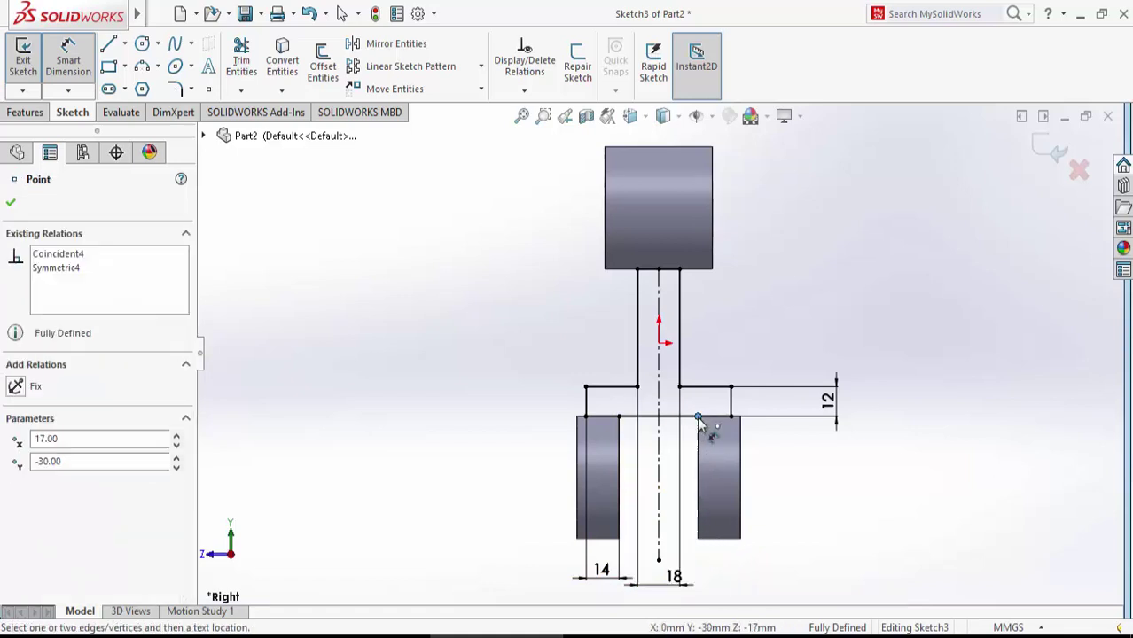
{"action": "left_click", "coordinate": [619, 417]}
{"action": "left_click", "coordinate": [643, 592]}
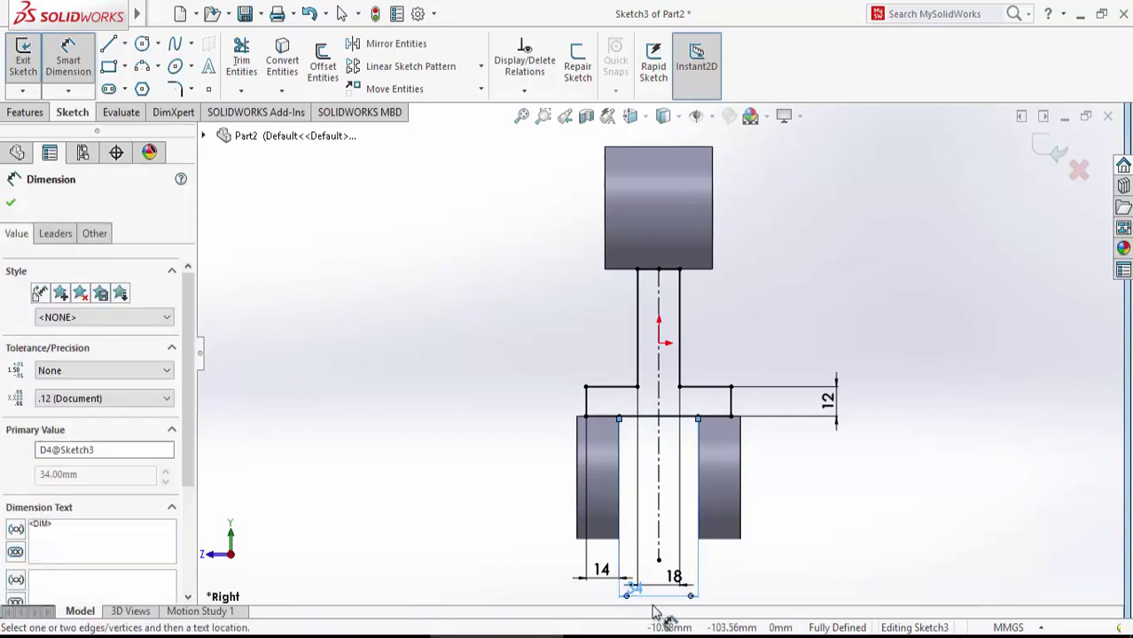
{"action": "left_click", "coordinate": [12, 204]}
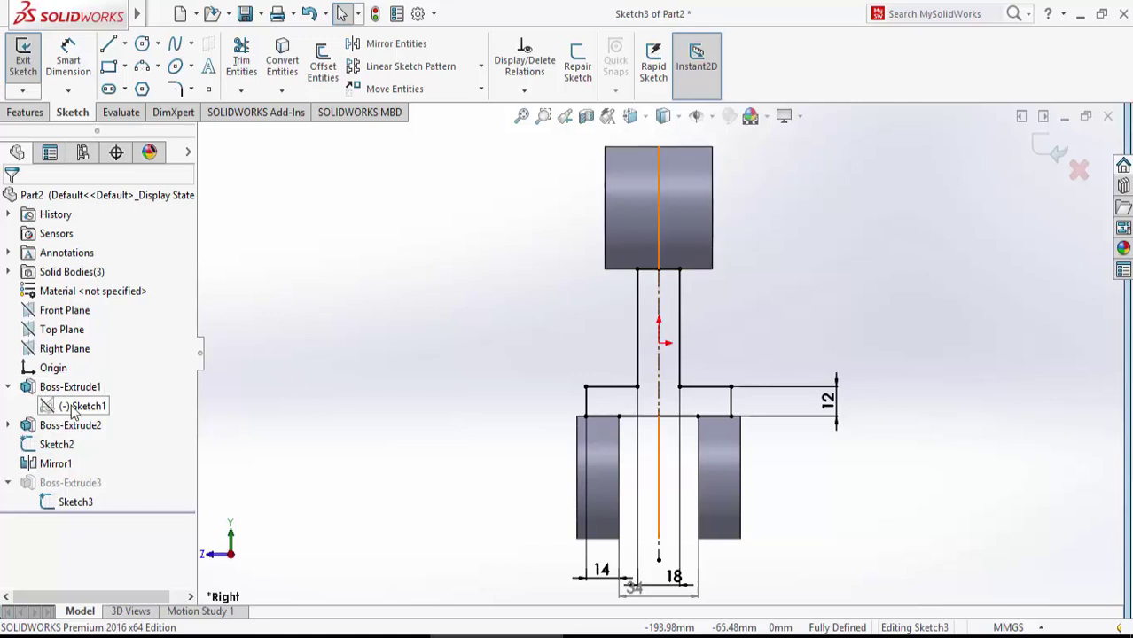
- Exit Sketch3 so Boss-Extrude3 rebuilds with the dimensioned web, then orbit to inspect it
{"action": "right_click", "coordinate": [74, 410]}
{"action": "left_click", "coordinate": [121, 384]}
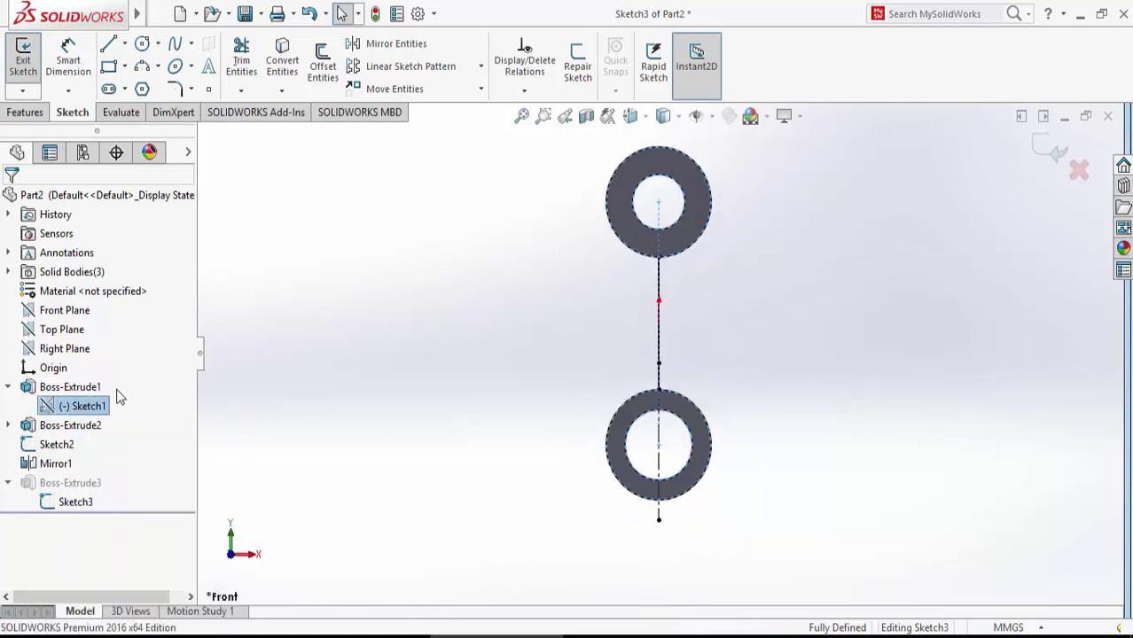
{"action": "right_click", "coordinate": [84, 406]}
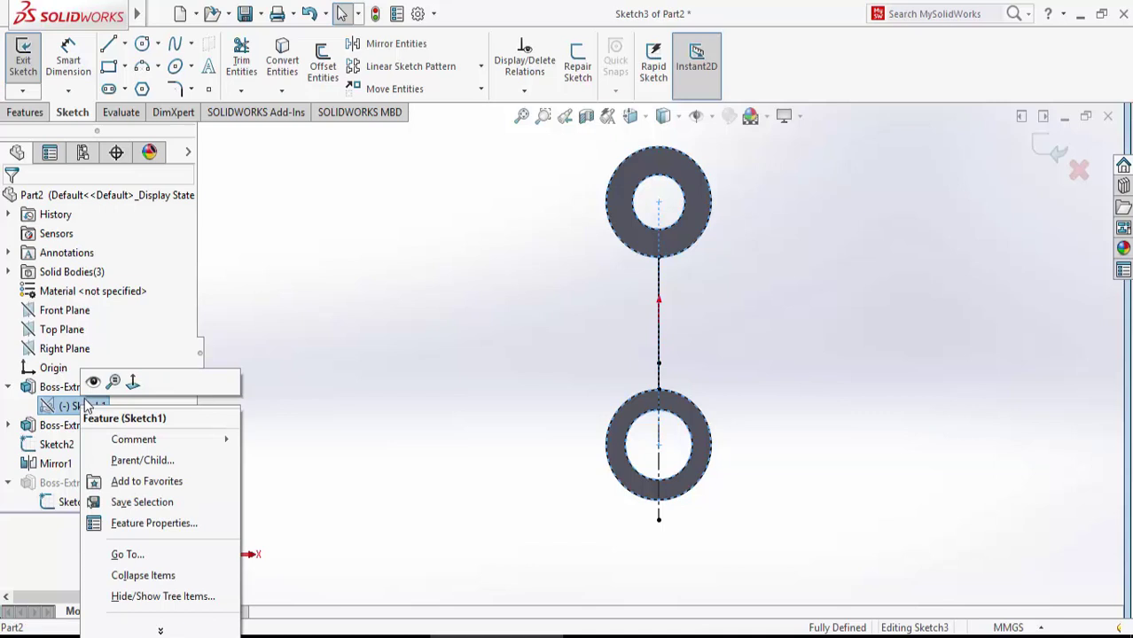
{"action": "left_click", "coordinate": [1048, 152]}
{"action": "left_click", "coordinate": [1050, 148]}
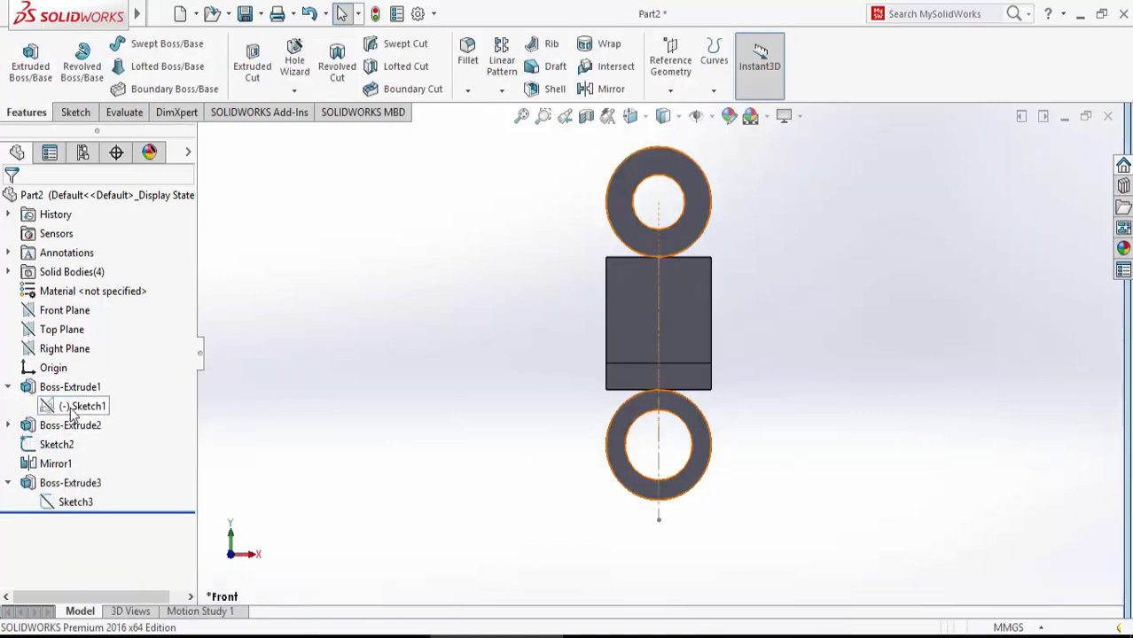
{"action": "mouse_move", "coordinate": [674, 390]}
{"action": "middle_mouse_down"}
{"action": "mouse_move", "coordinate": [766, 374]}
{"action": "mouse_move", "coordinate": [716, 379]}
{"action": "mouse_move", "coordinate": [754, 371]}
{"action": "mouse_move", "coordinate": [747, 288]}
{"action": "mouse_move", "coordinate": [758, 248]}
{"action": "mouse_move", "coordinate": [780, 234]}
{"action": "mouse_move", "coordinate": [782, 257]}
{"action": "middle_mouse_up"}
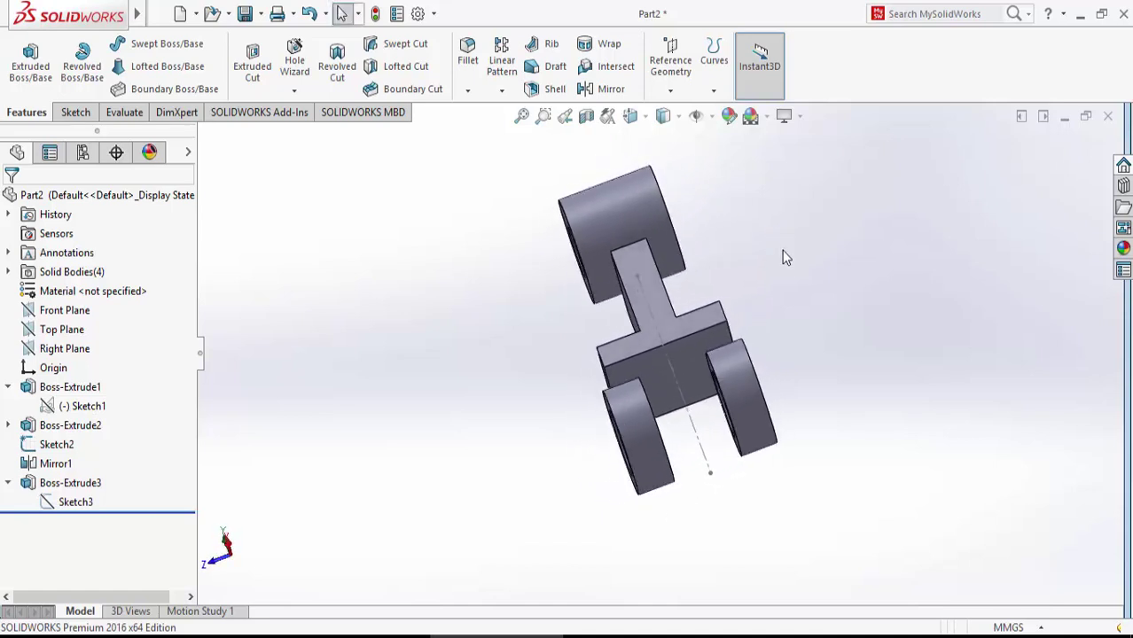
- View the block's flat side face normal, reselect it and start Sketch4 on it
{"action": "left_click", "coordinate": [652, 376]}
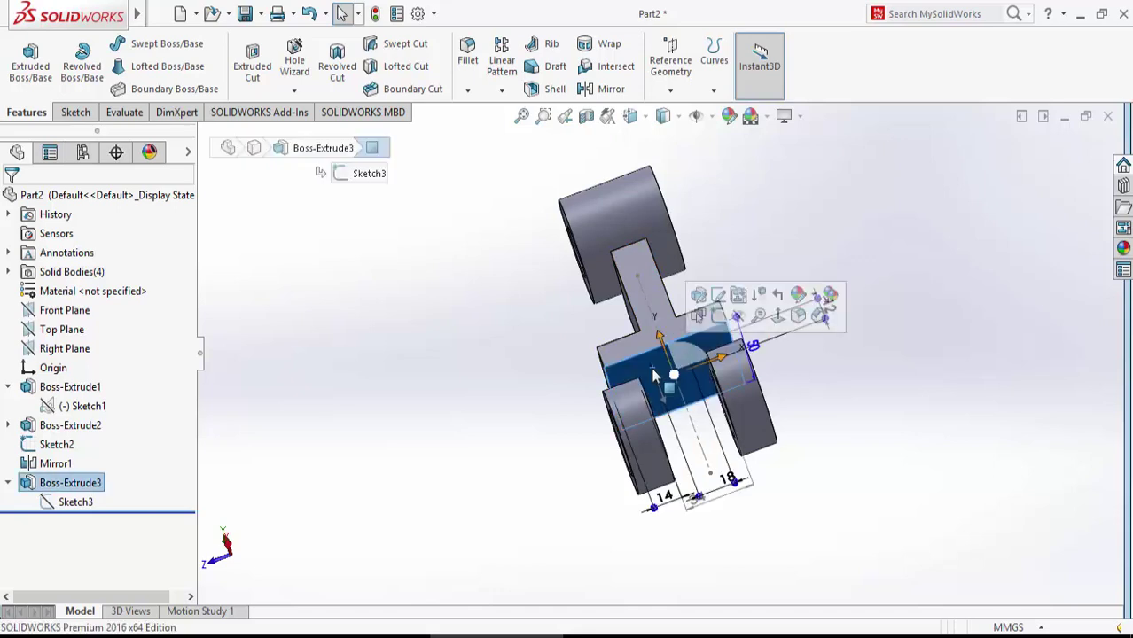
{"action": "right_click", "coordinate": [654, 376]}
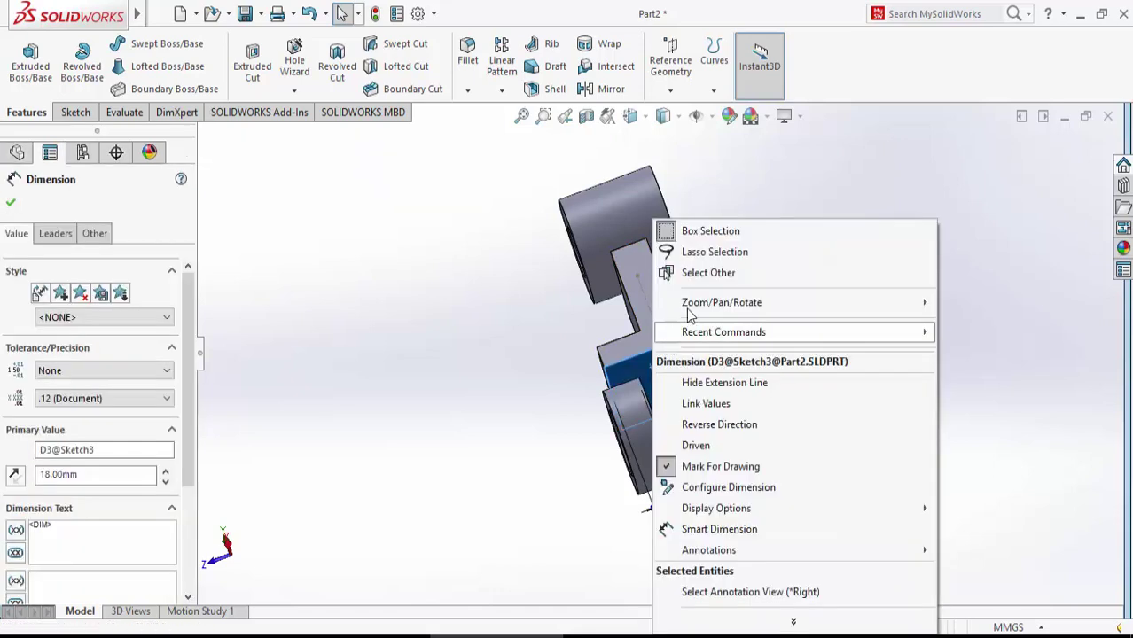
{"action": "right_click", "coordinate": [633, 380]}
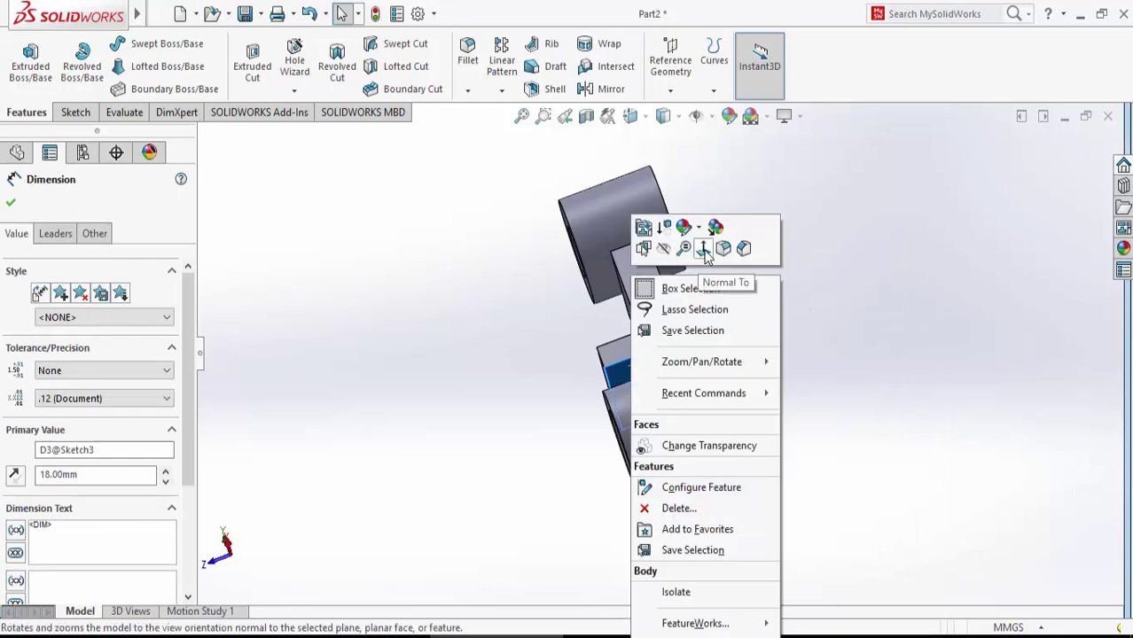
{"action": "left_click", "coordinate": [703, 249]}
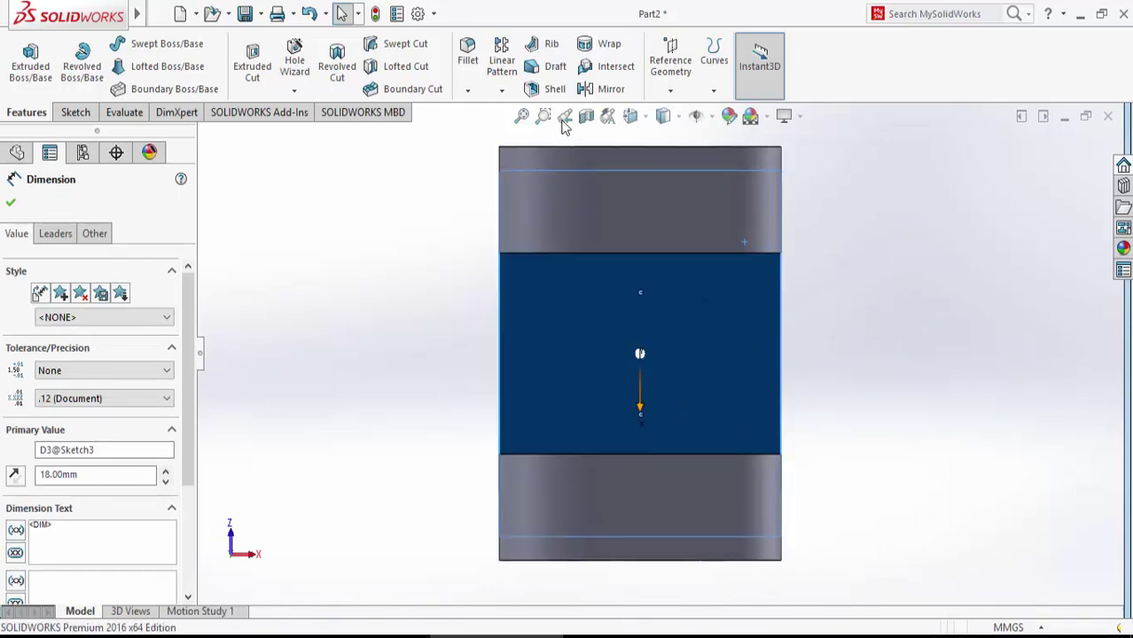
{"action": "left_click", "coordinate": [521, 116]}
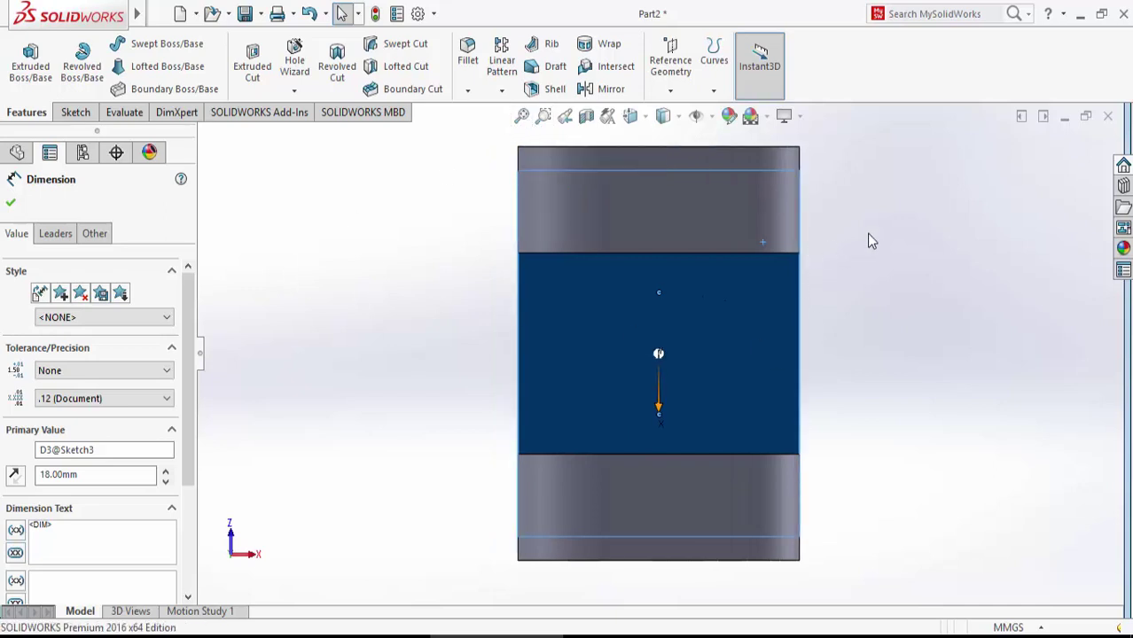
{"action": "mouse_move", "coordinate": [867, 233]}
{"action": "middle_mouse_down"}
{"action": "mouse_move", "coordinate": [858, 311]}
{"action": "mouse_move", "coordinate": [862, 302]}
{"action": "middle_mouse_up"}
{"action": "left_click", "coordinate": [750, 450]}
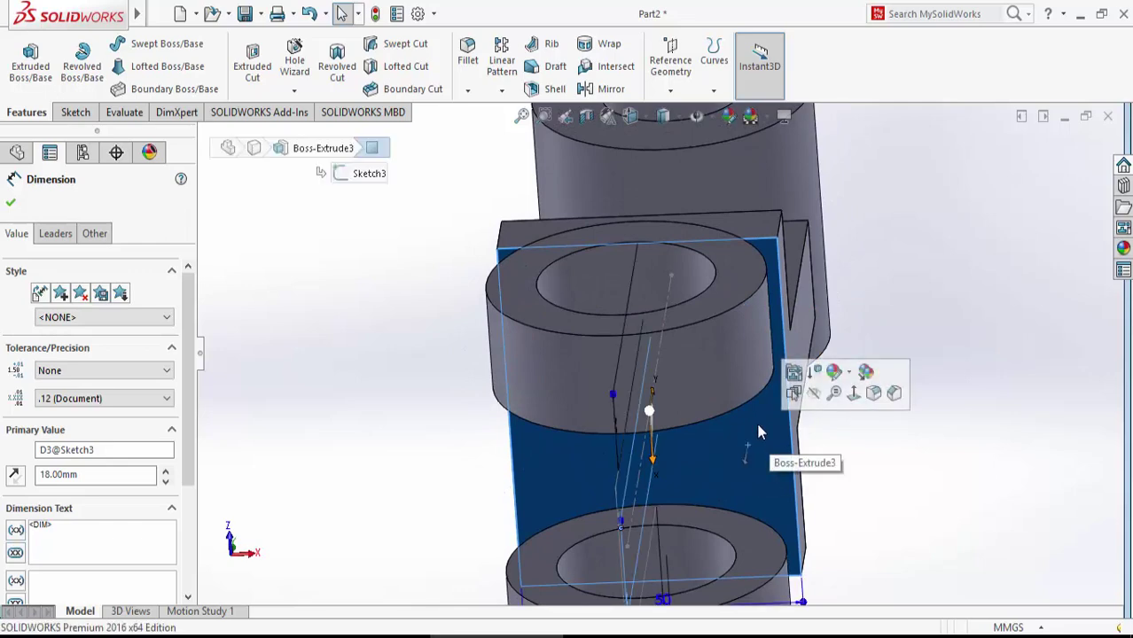
{"action": "key", "text": "Escape"}
{"action": "left_click", "coordinate": [760, 418]}
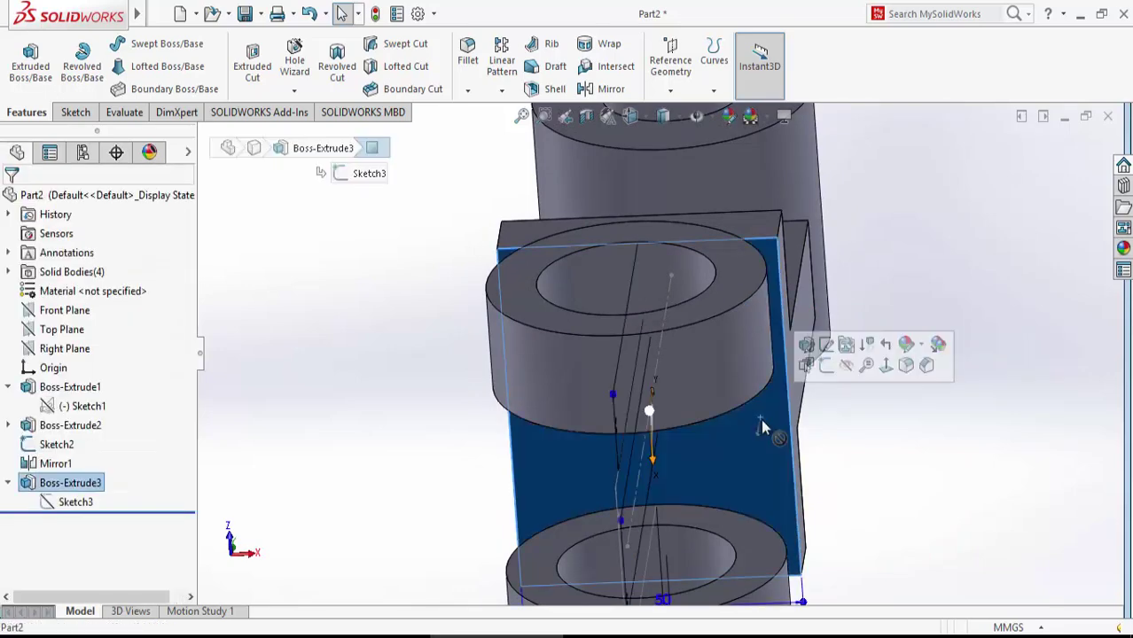
{"action": "right_click", "coordinate": [767, 396]}
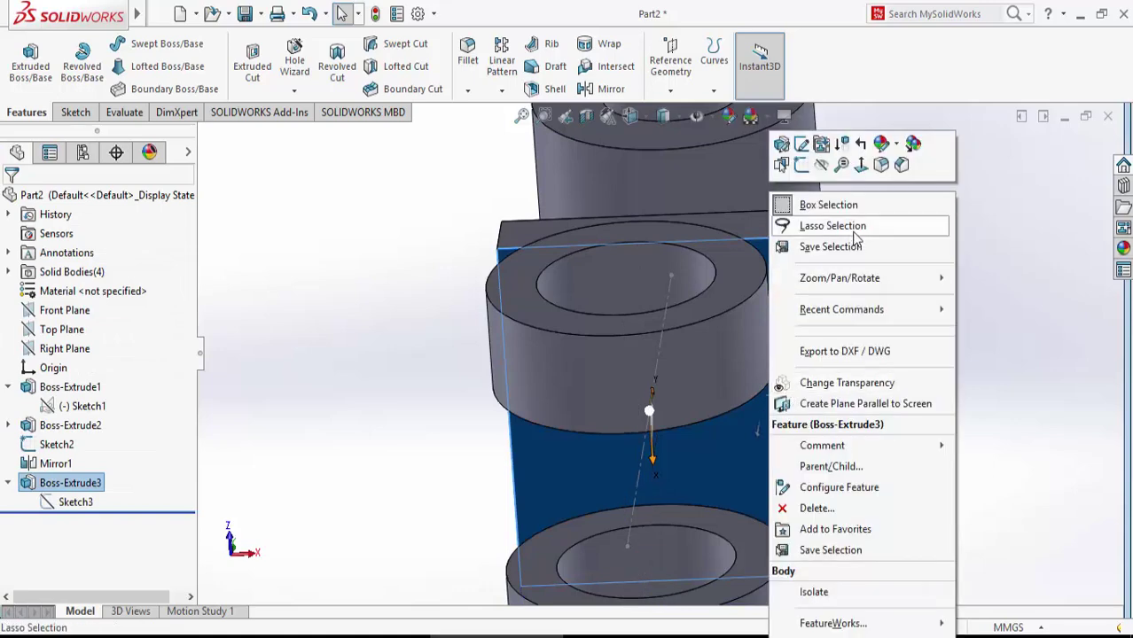
{"action": "left_click", "coordinate": [803, 166]}
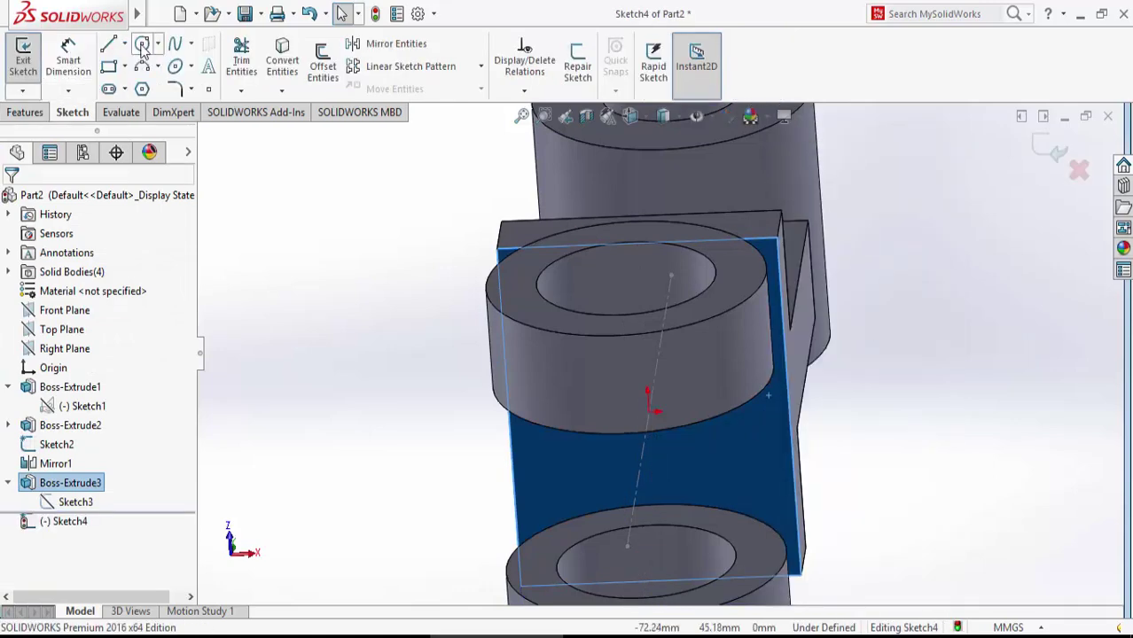
- Draw a corner rectangle from the face corner to its left edge
{"action": "left_click", "coordinate": [110, 68]}
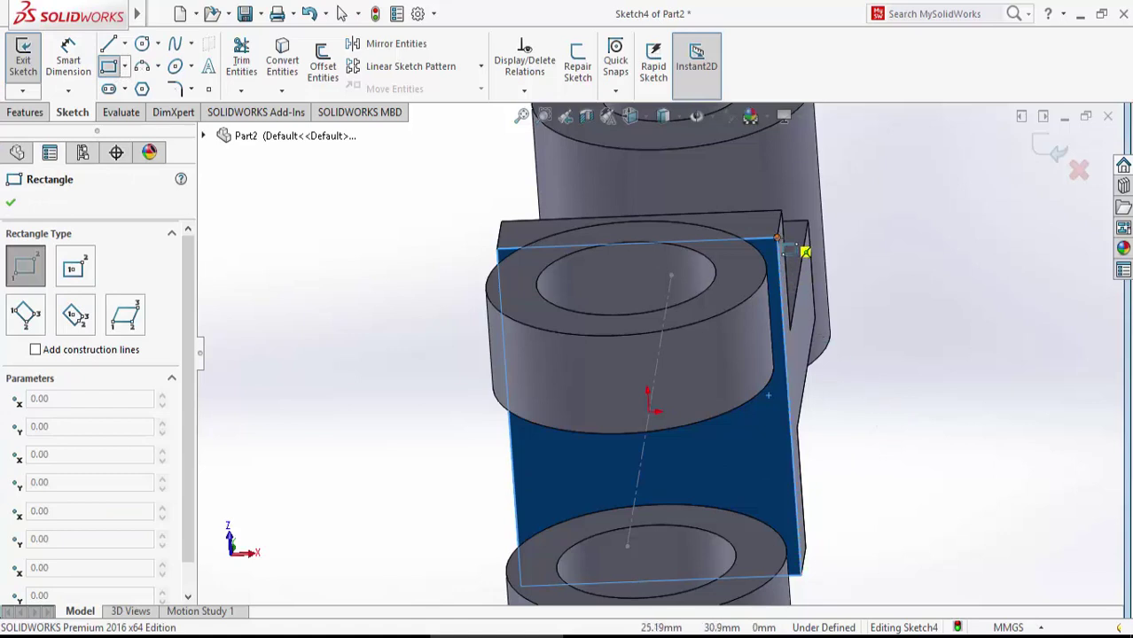
{"action": "left_click", "coordinate": [778, 239]}
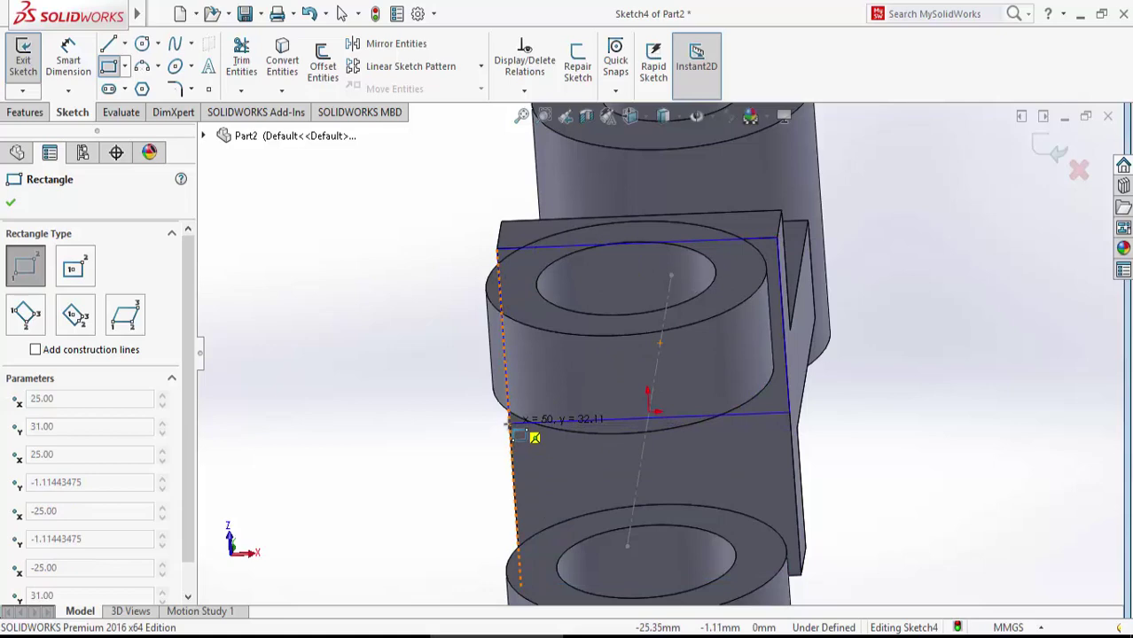
{"action": "left_click", "coordinate": [512, 428]}
{"action": "right_click", "coordinate": [512, 430]}
{"action": "left_click", "coordinate": [531, 435]}
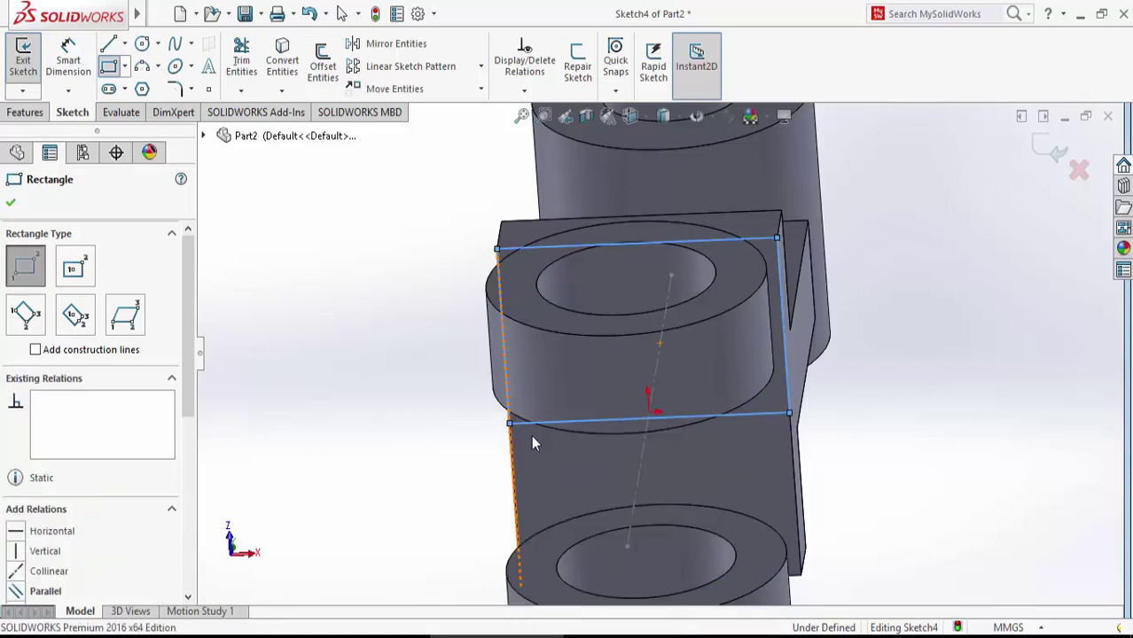
- Dimension the rectangle's right edge 14 mm and bring up the reference drawing
{"action": "left_click", "coordinate": [68, 57]}
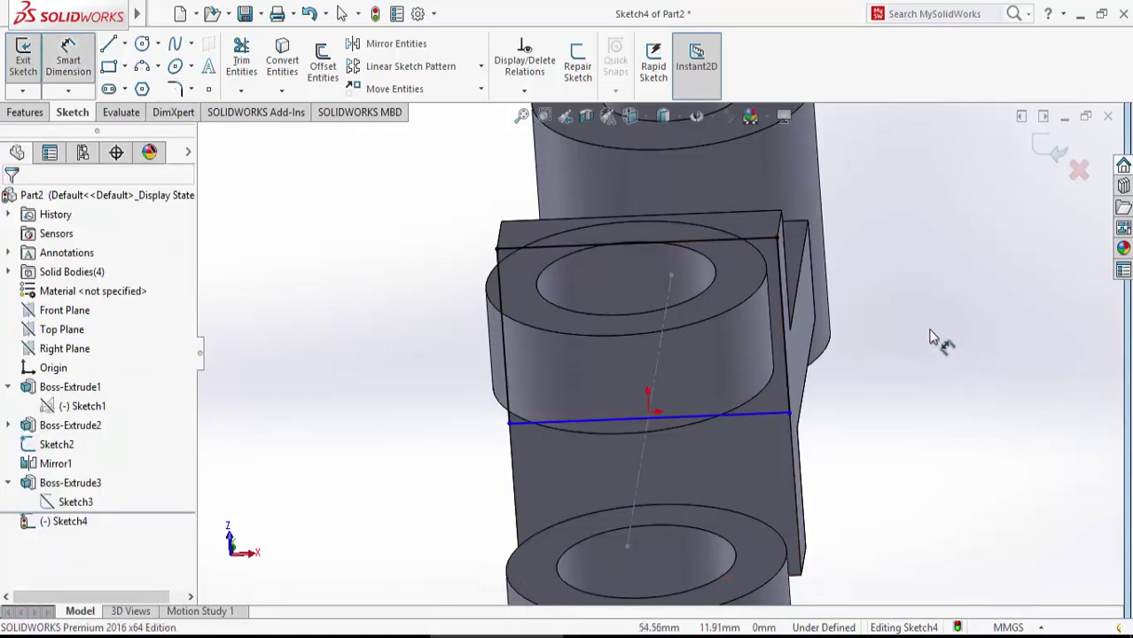
{"action": "left_click", "coordinate": [789, 388]}
{"action": "left_click", "coordinate": [975, 347]}
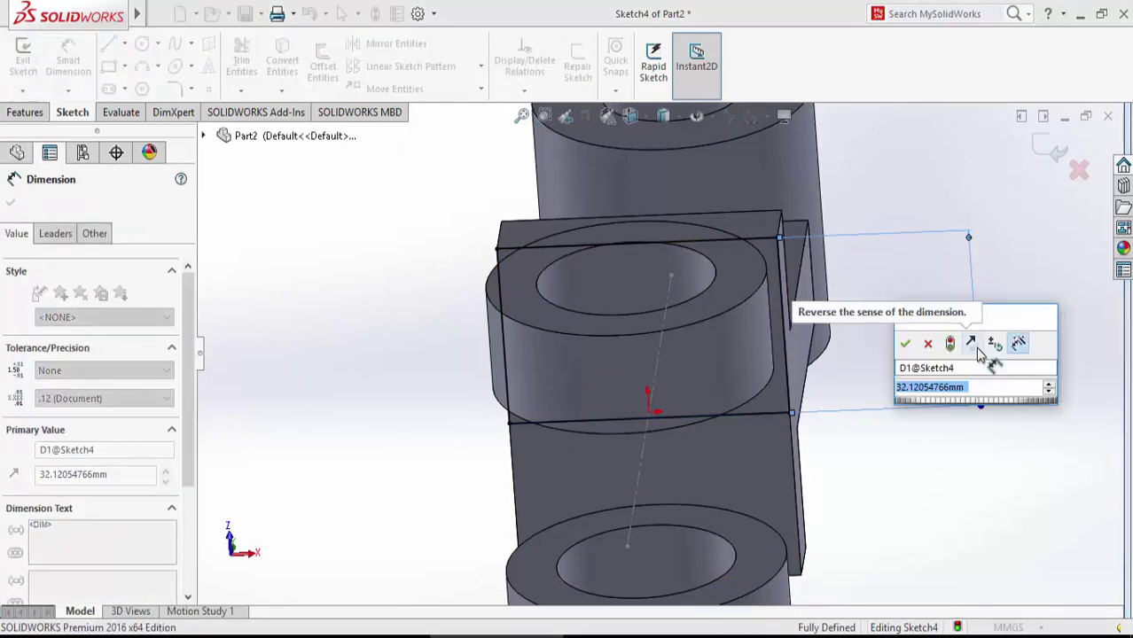
{"action": "type", "text": "14"}
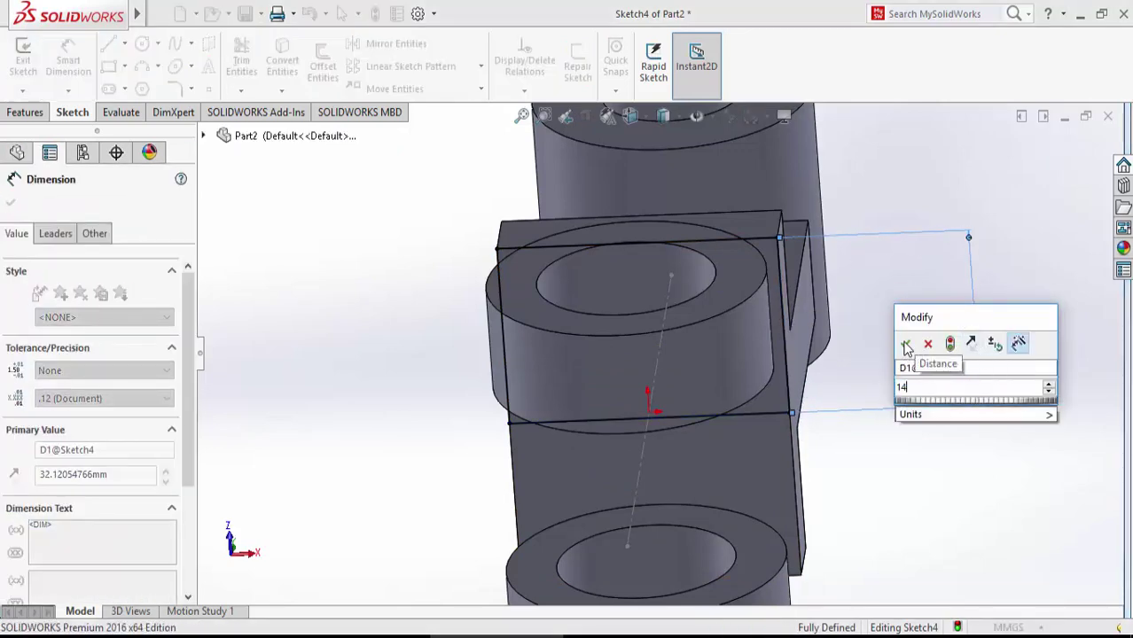
{"action": "left_click", "coordinate": [907, 345]}
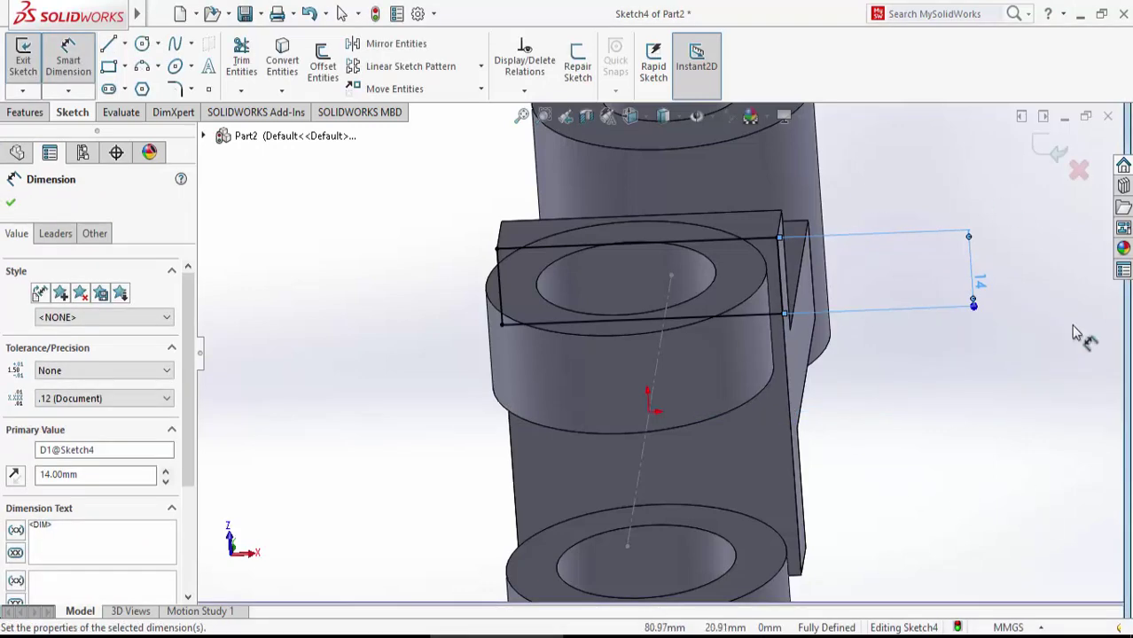
{"action": "left_click", "coordinate": [143, 637]}
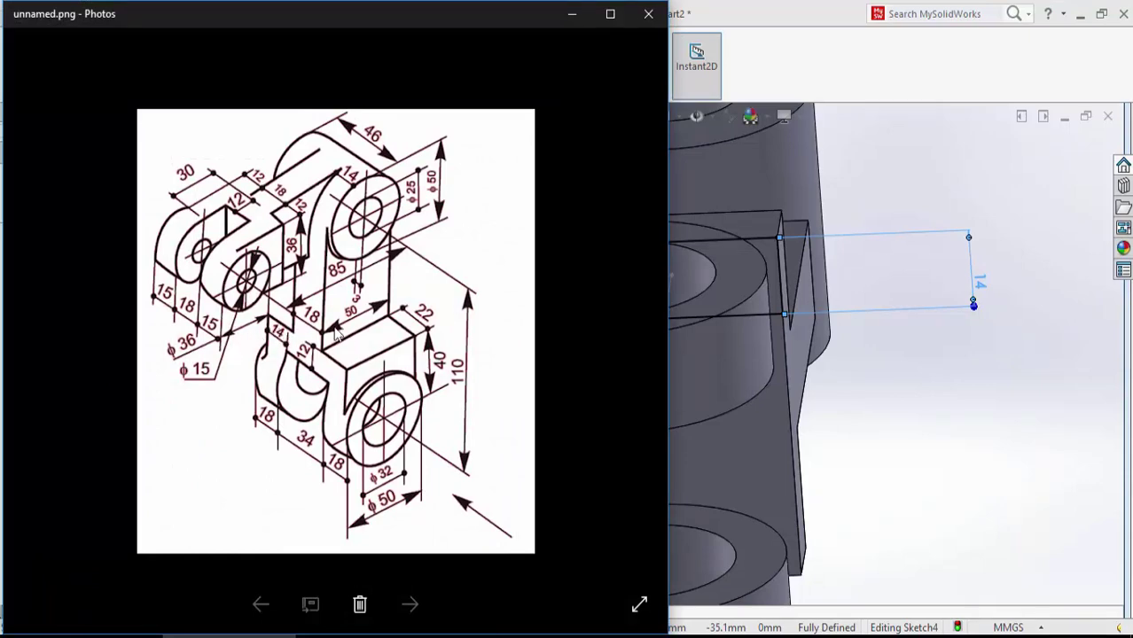
- Return to the model and dimension the rectangle's top edge 50 mm
{"action": "left_click", "coordinate": [572, 17]}
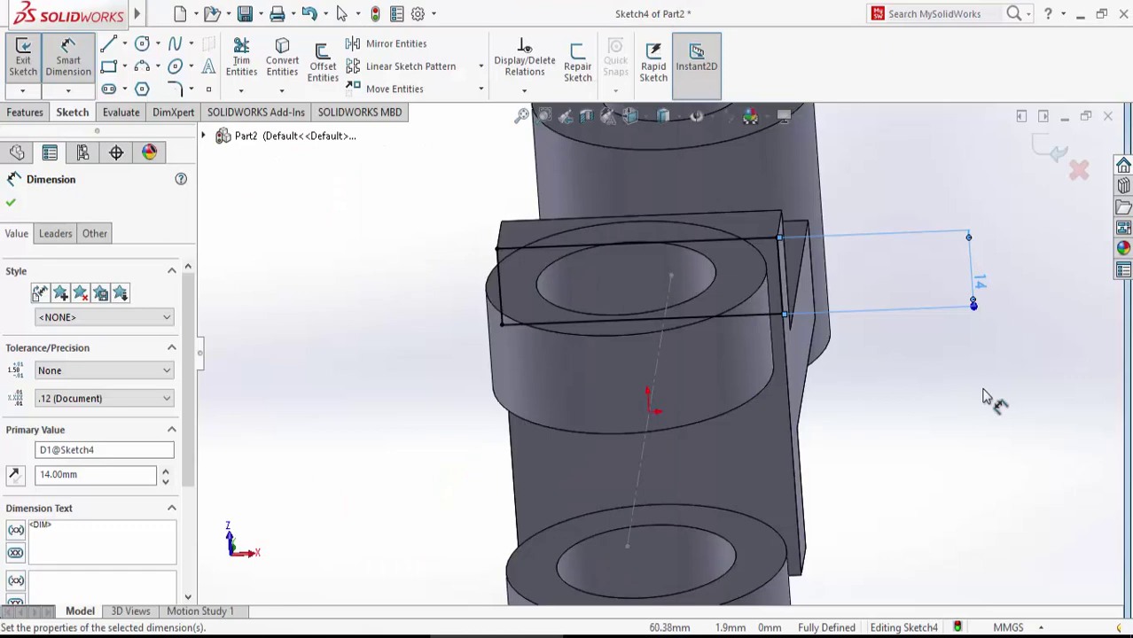
{"action": "left_click", "coordinate": [741, 236]}
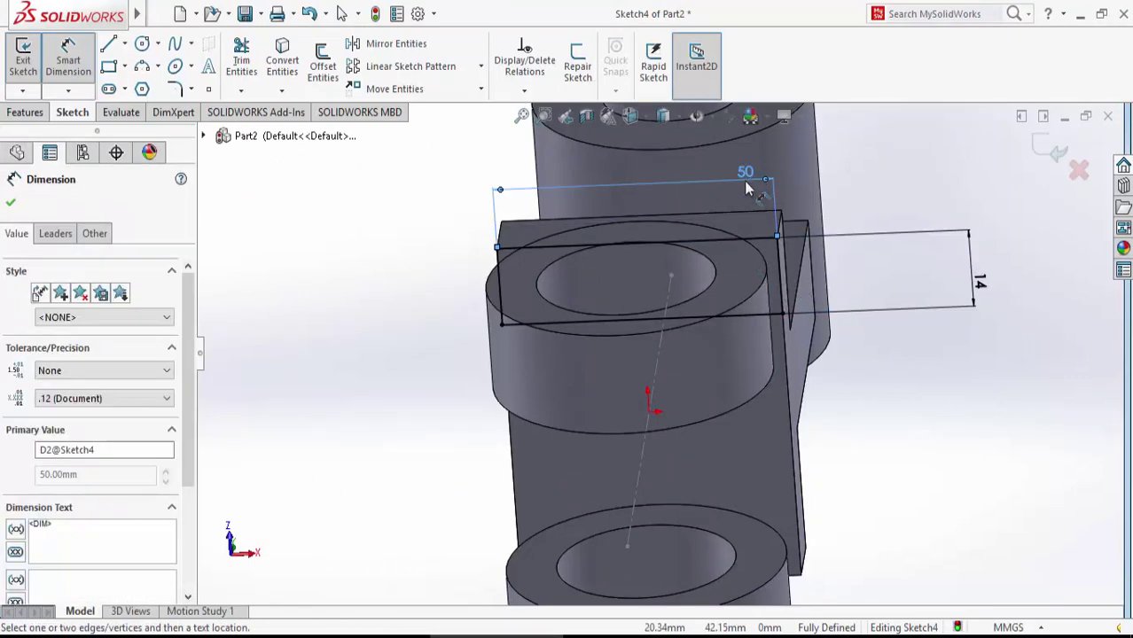
{"action": "left_click", "coordinate": [12, 205]}
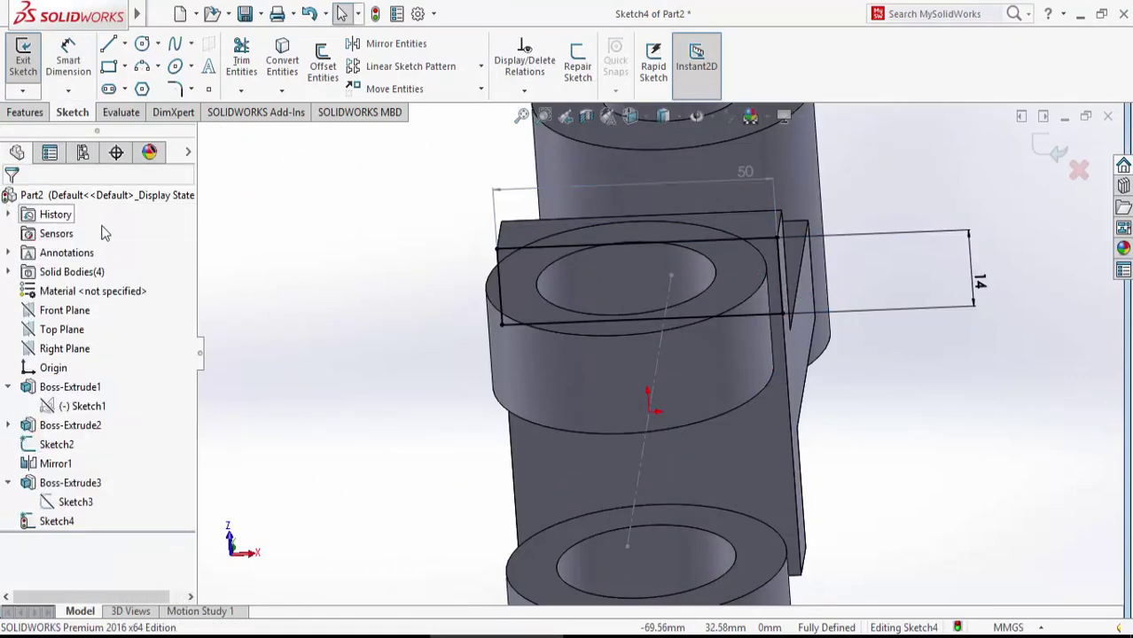
- Extrude Sketch4 Up To Surface, ending at the boss's cylindrical face, as Boss-Extrude4
{"action": "left_click", "coordinate": [25, 111]}
{"action": "left_click", "coordinate": [27, 69]}
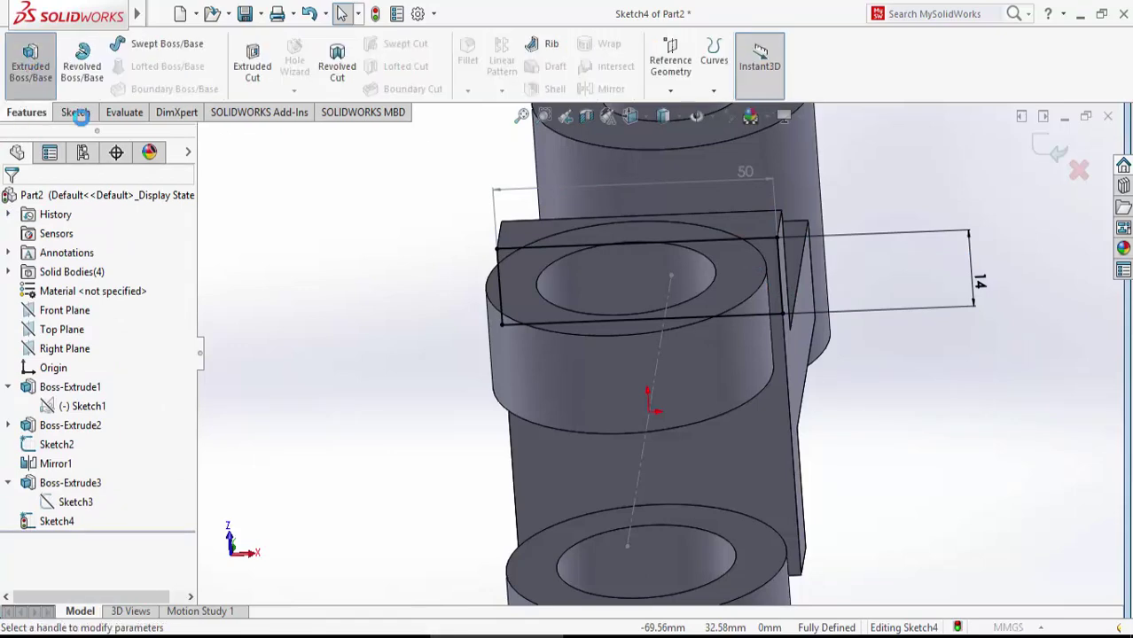
{"action": "mouse_move", "coordinate": [291, 248]}
{"action": "middle_mouse_down"}
{"action": "mouse_move", "coordinate": [258, 366]}
{"action": "mouse_move", "coordinate": [238, 370]}
{"action": "middle_mouse_up"}
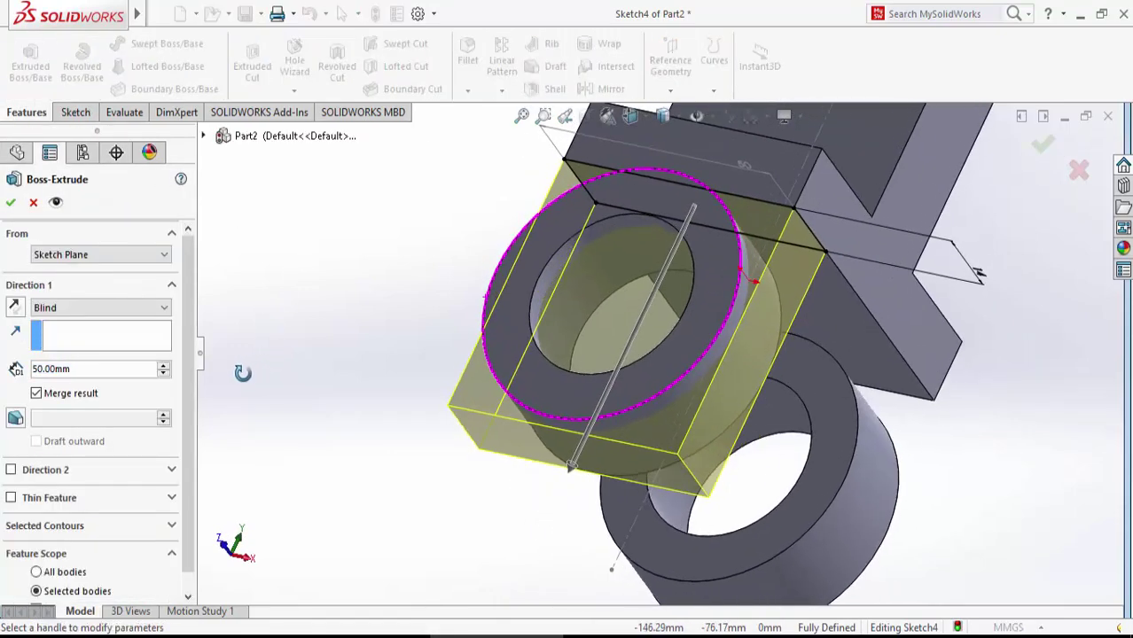
{"action": "left_click", "coordinate": [121, 315]}
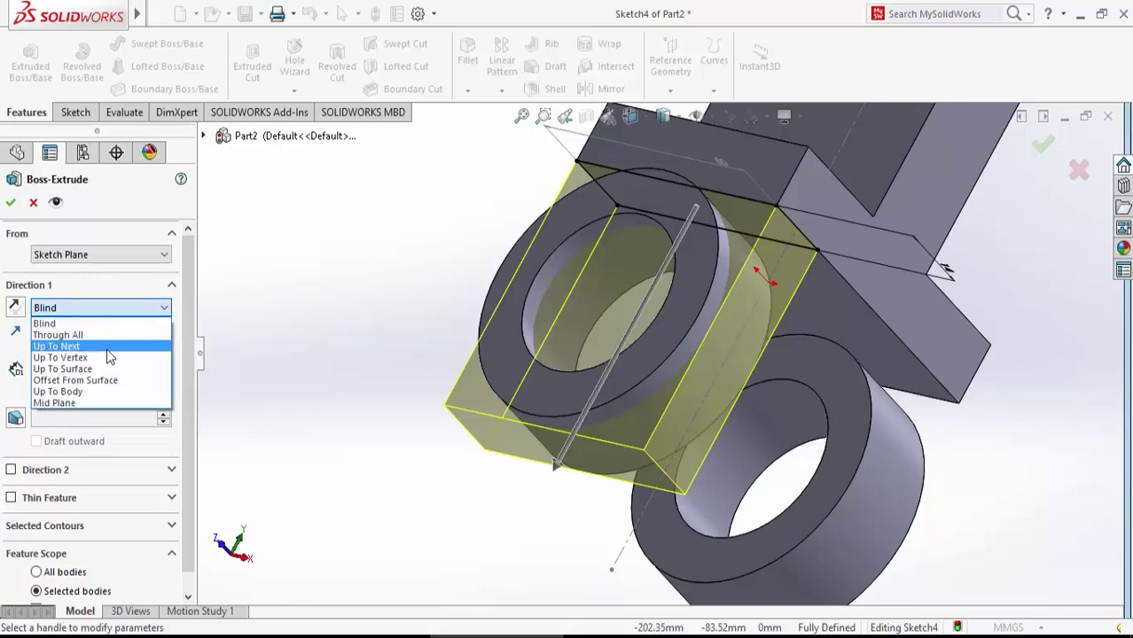
{"action": "left_click", "coordinate": [103, 369]}
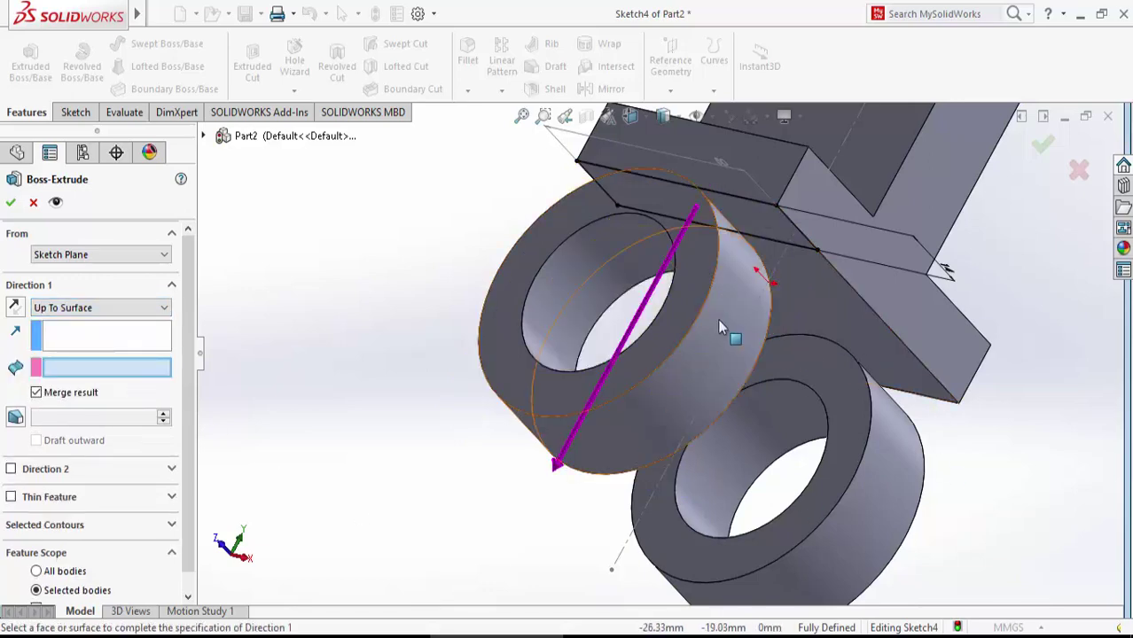
{"action": "left_click", "coordinate": [714, 419]}
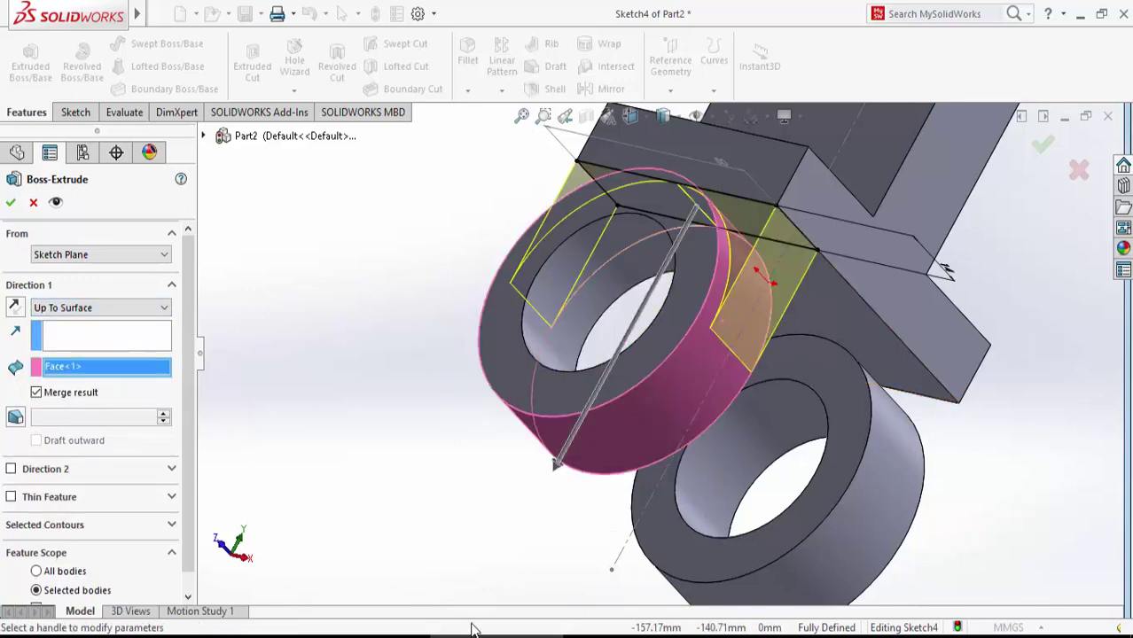
{"action": "left_click", "coordinate": [11, 204]}
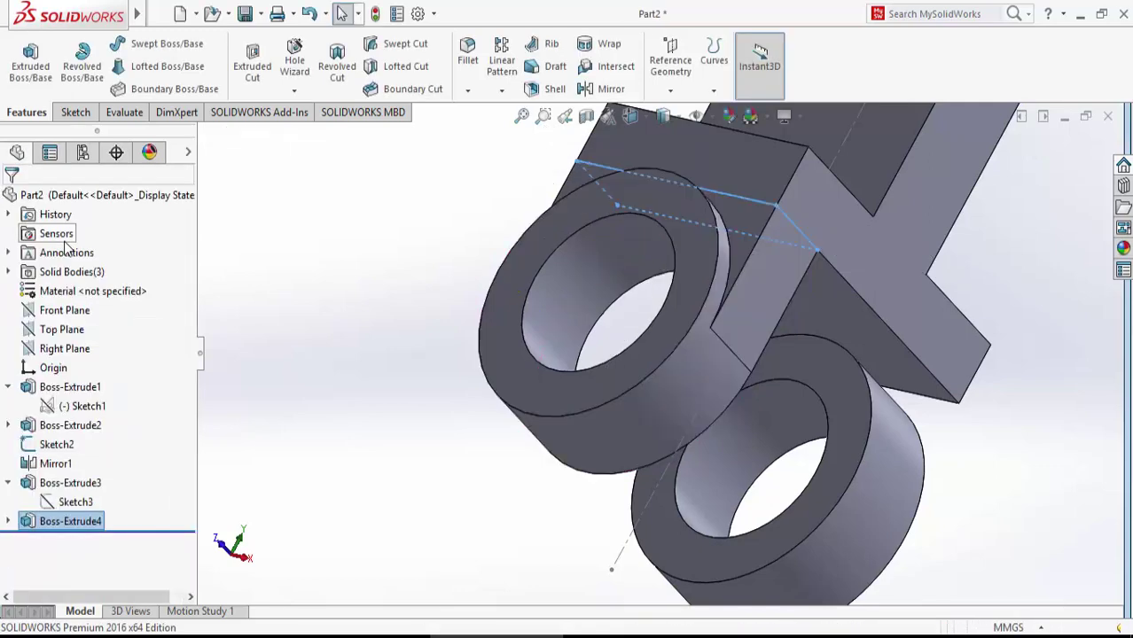
- Start Sketch5 on the connecting block's top face and draw a corner rectangle
{"action": "mouse_move", "coordinate": [395, 355]}
{"action": "middle_mouse_down"}
{"action": "mouse_move", "coordinate": [357, 321]}
{"action": "mouse_move", "coordinate": [347, 270]}
{"action": "mouse_move", "coordinate": [379, 294]}
{"action": "mouse_move", "coordinate": [388, 326]}
{"action": "mouse_move", "coordinate": [352, 347]}
{"action": "mouse_move", "coordinate": [321, 313]}
{"action": "mouse_move", "coordinate": [339, 278]}
{"action": "middle_mouse_up"}
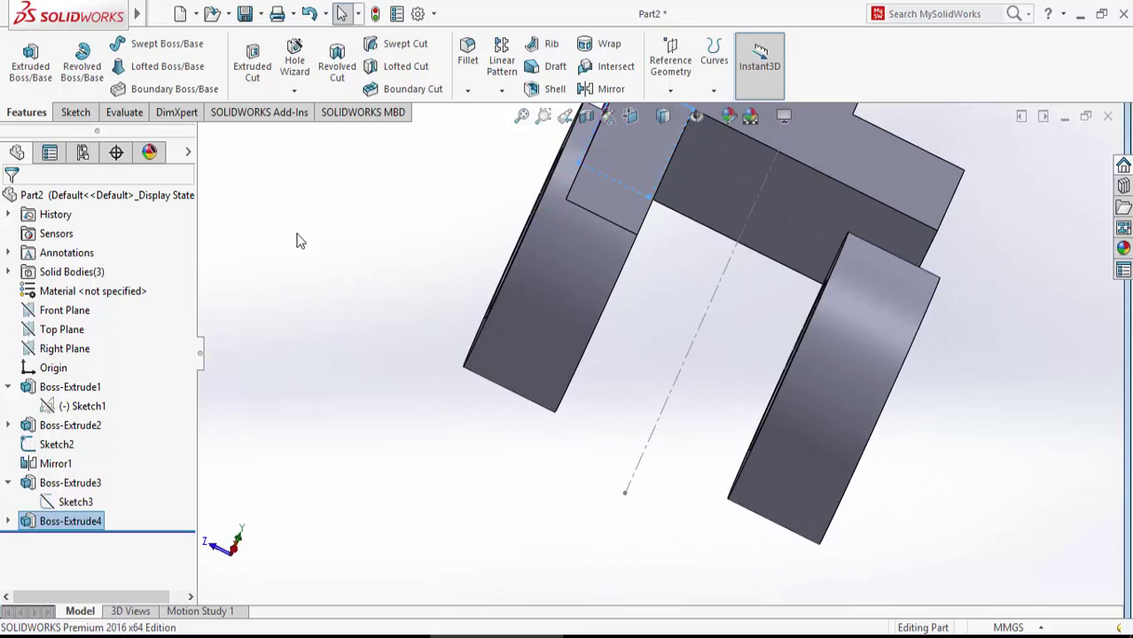
{"action": "left_click", "coordinate": [78, 113]}
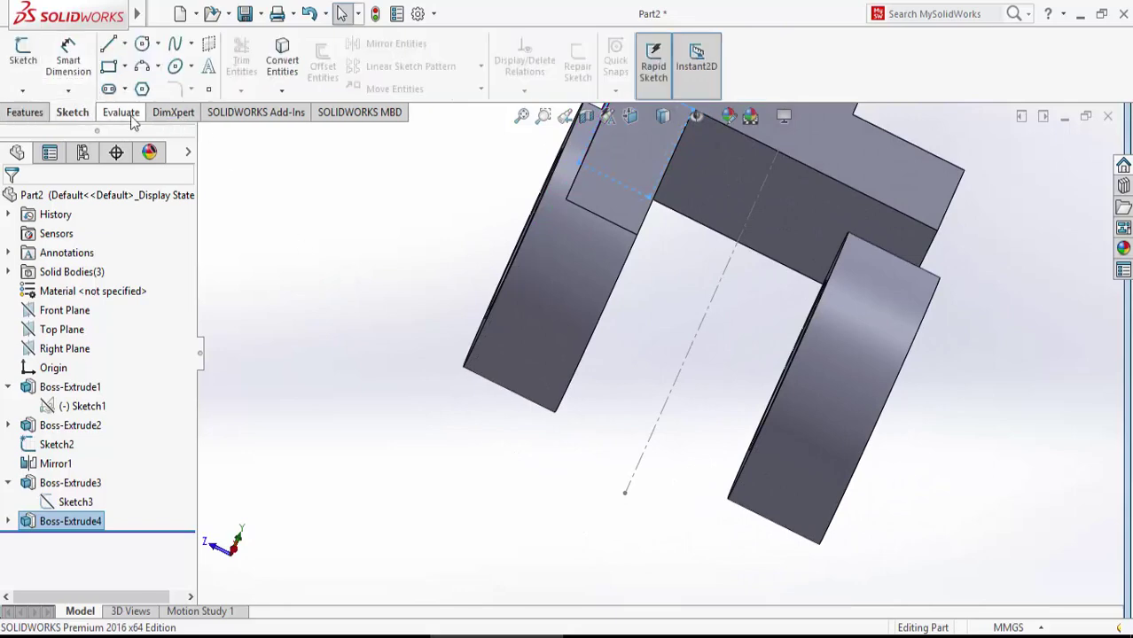
{"action": "right_click", "coordinate": [820, 204]}
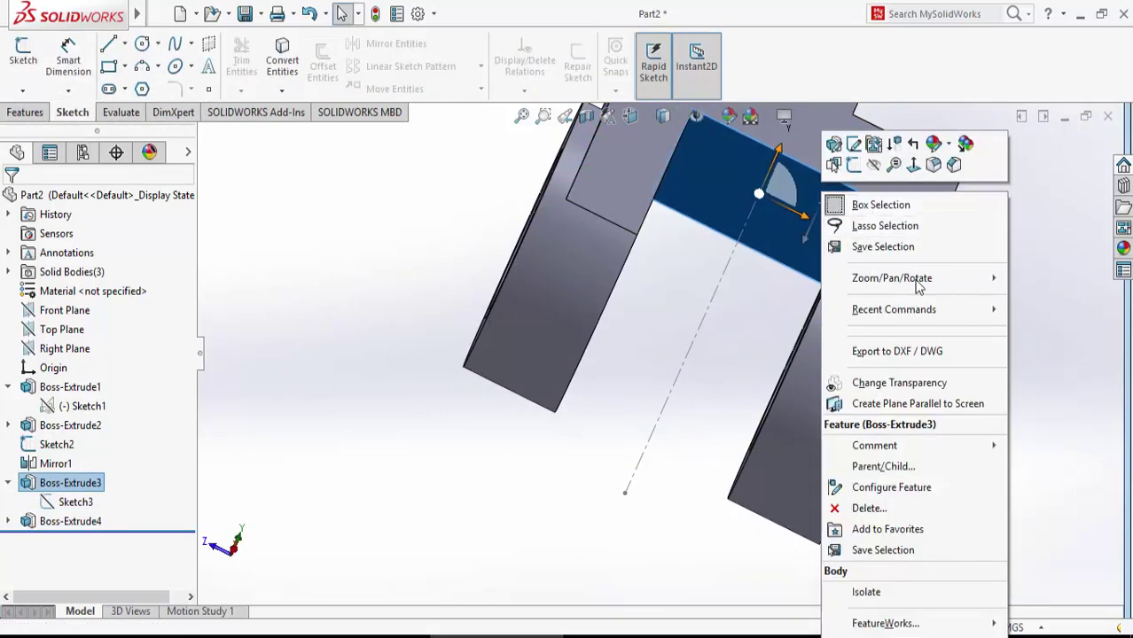
{"action": "left_click", "coordinate": [853, 165]}
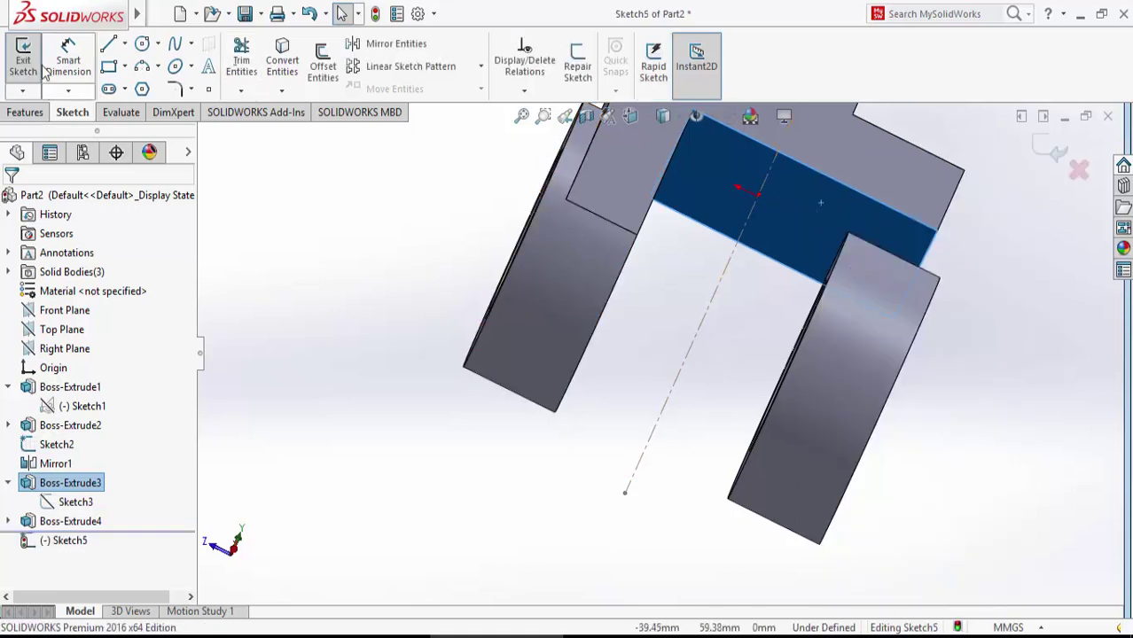
{"action": "left_click", "coordinate": [938, 232]}
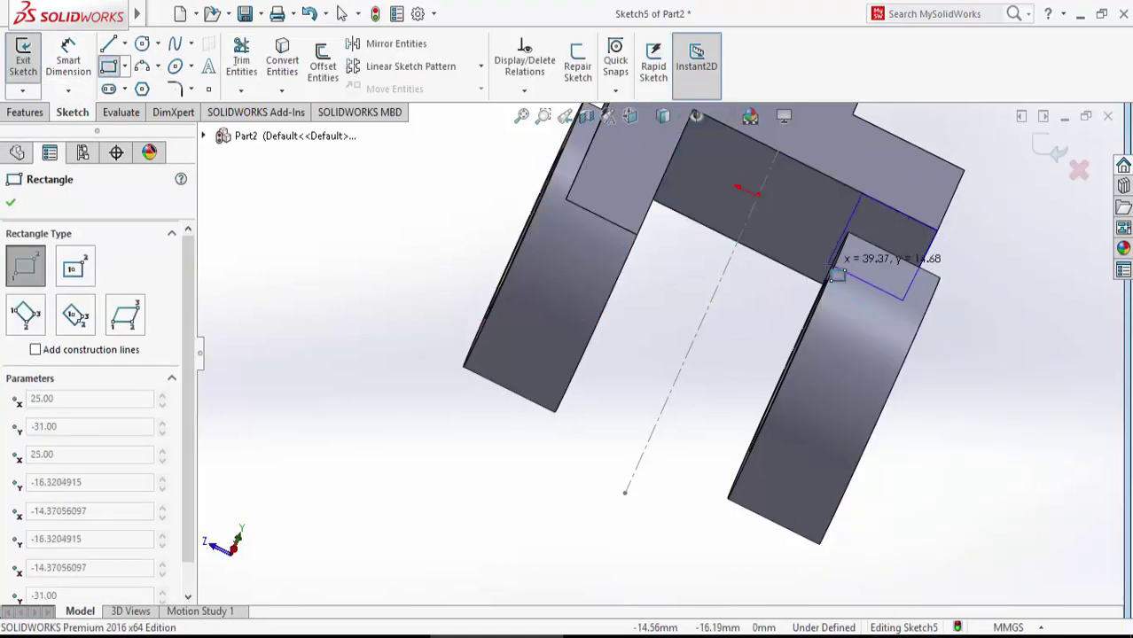
{"action": "middle_click_drag", "start_coordinate": [862, 253], "coordinate": [918, 273]}
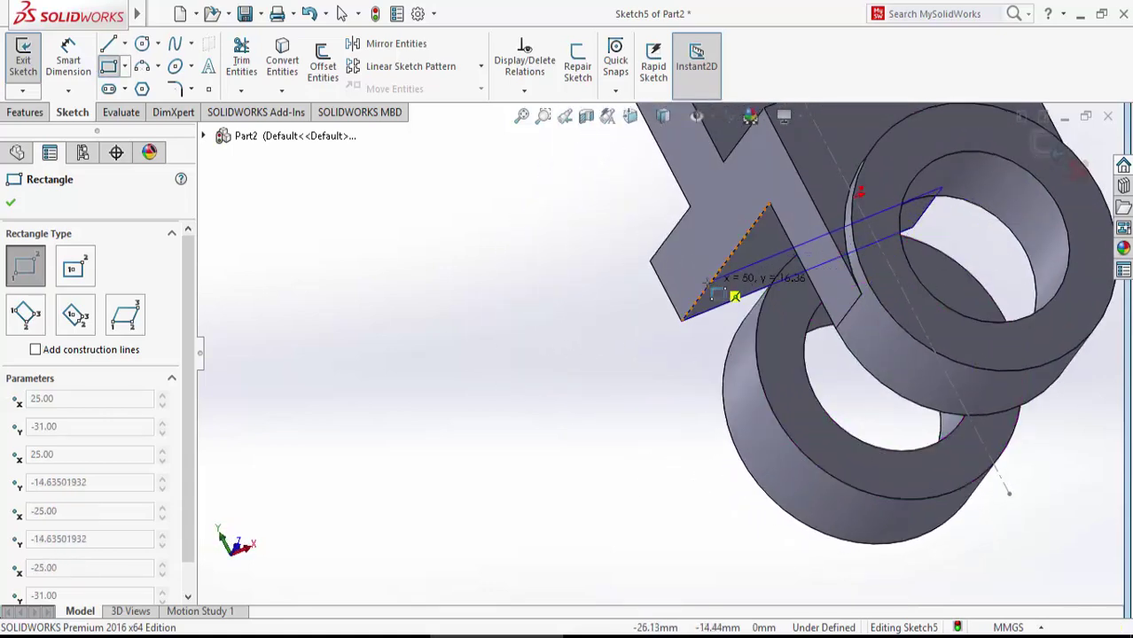
{"action": "left_click", "coordinate": [748, 287]}
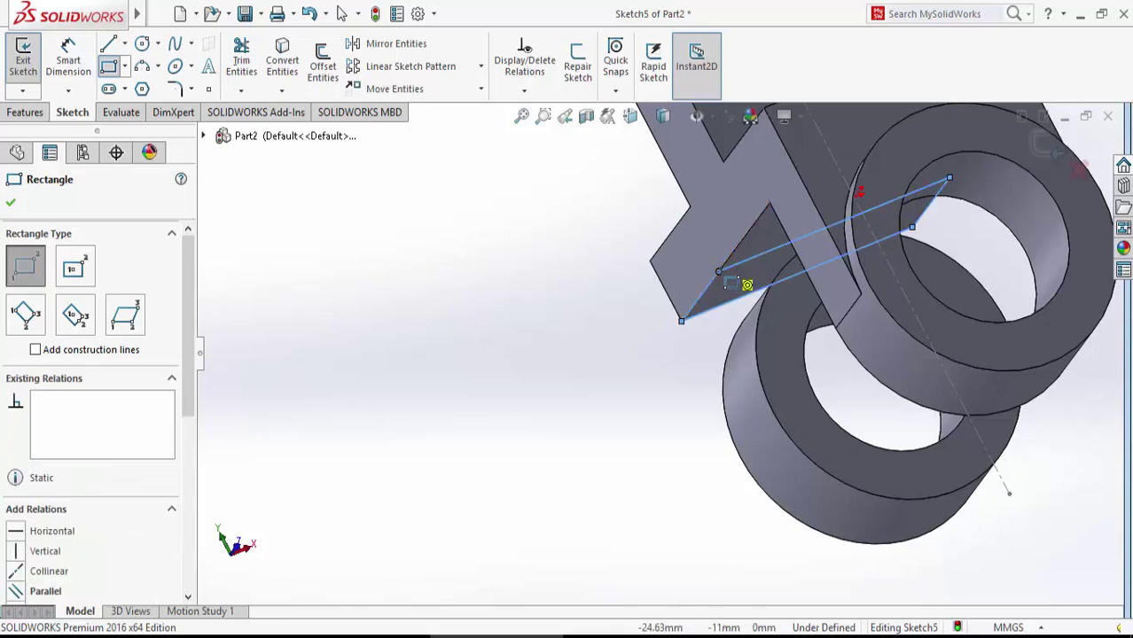
{"action": "right_click", "coordinate": [746, 285]}
{"action": "left_click", "coordinate": [734, 284]}
{"action": "left_click", "coordinate": [676, 355]}
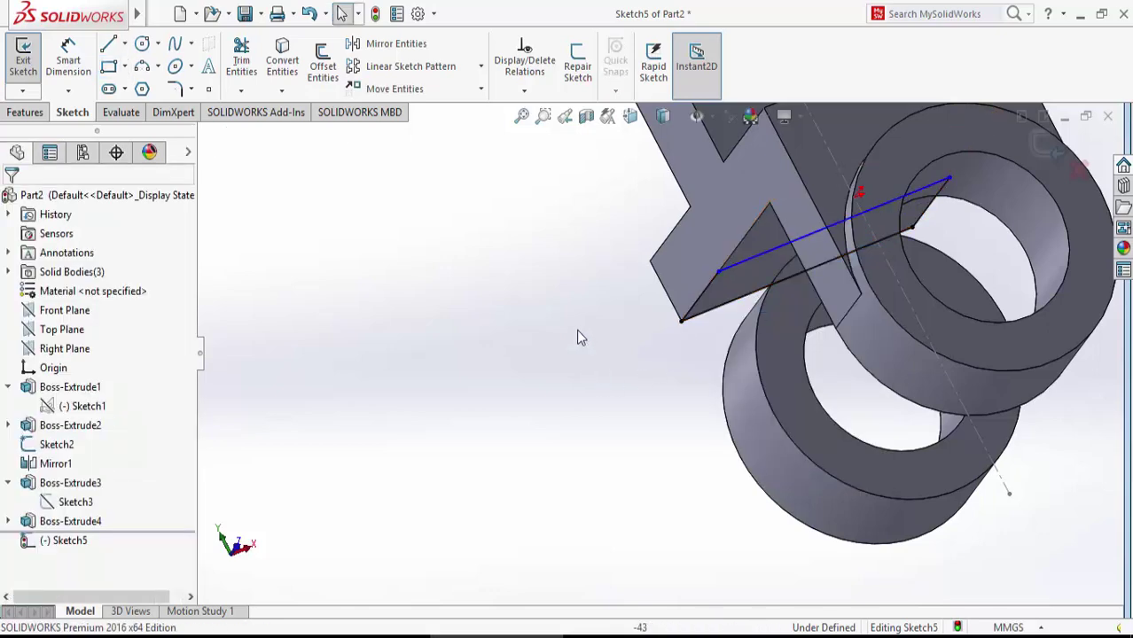
- Dimension the rectangle's short side 14 mm
{"action": "left_click", "coordinate": [87, 65]}
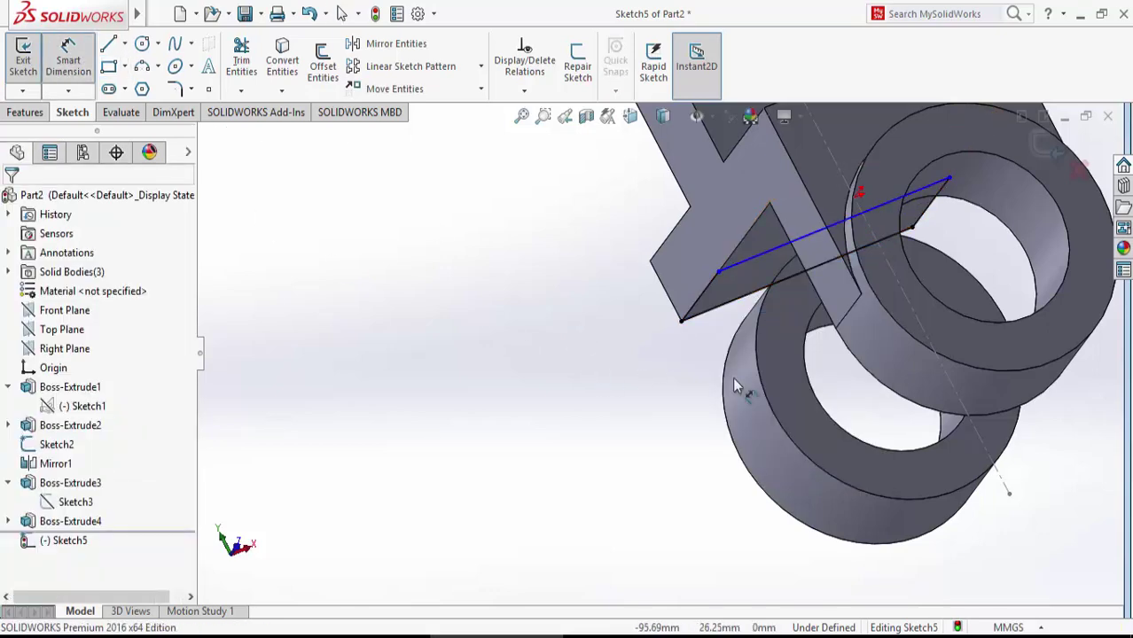
{"action": "left_click", "coordinate": [707, 285]}
{"action": "left_click", "coordinate": [513, 341]}
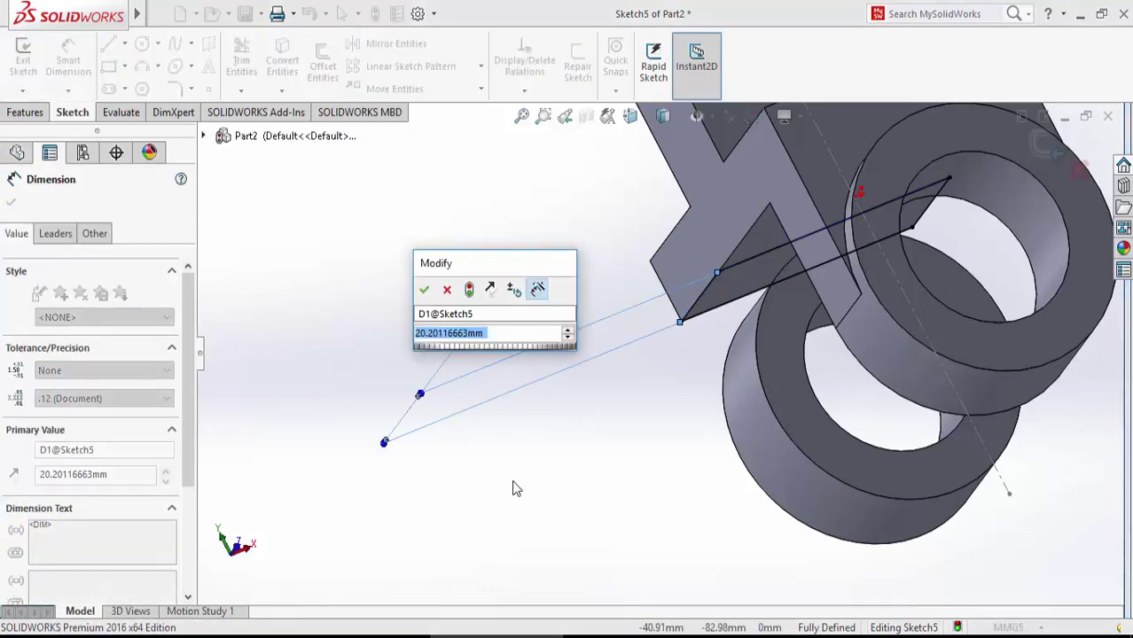
{"action": "type", "text": "14"}
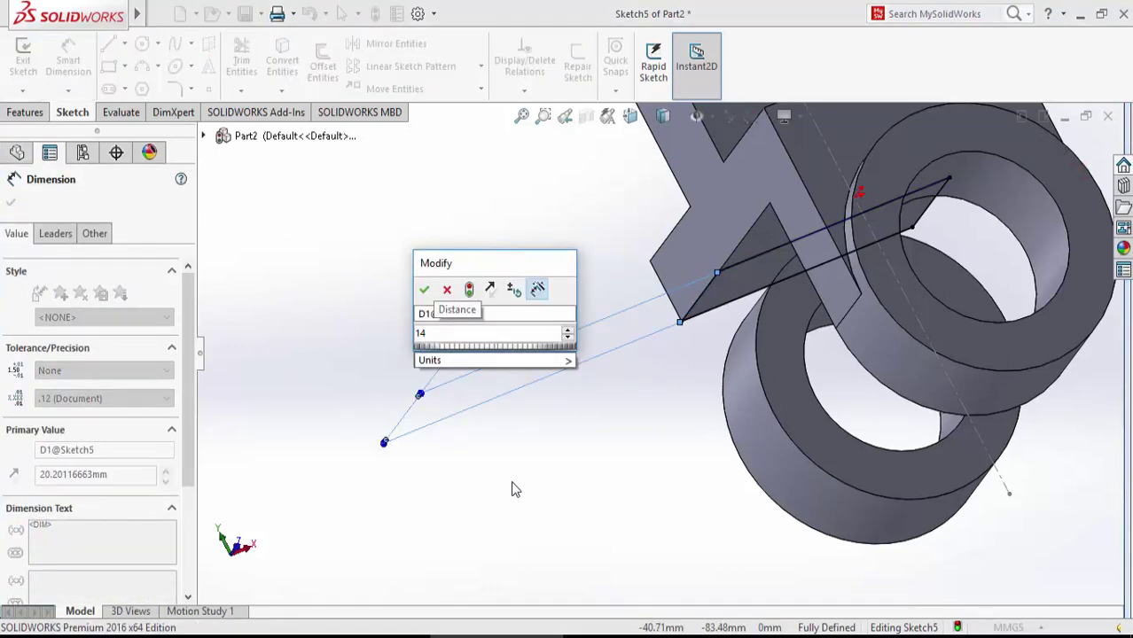
{"action": "left_click", "coordinate": [424, 289]}
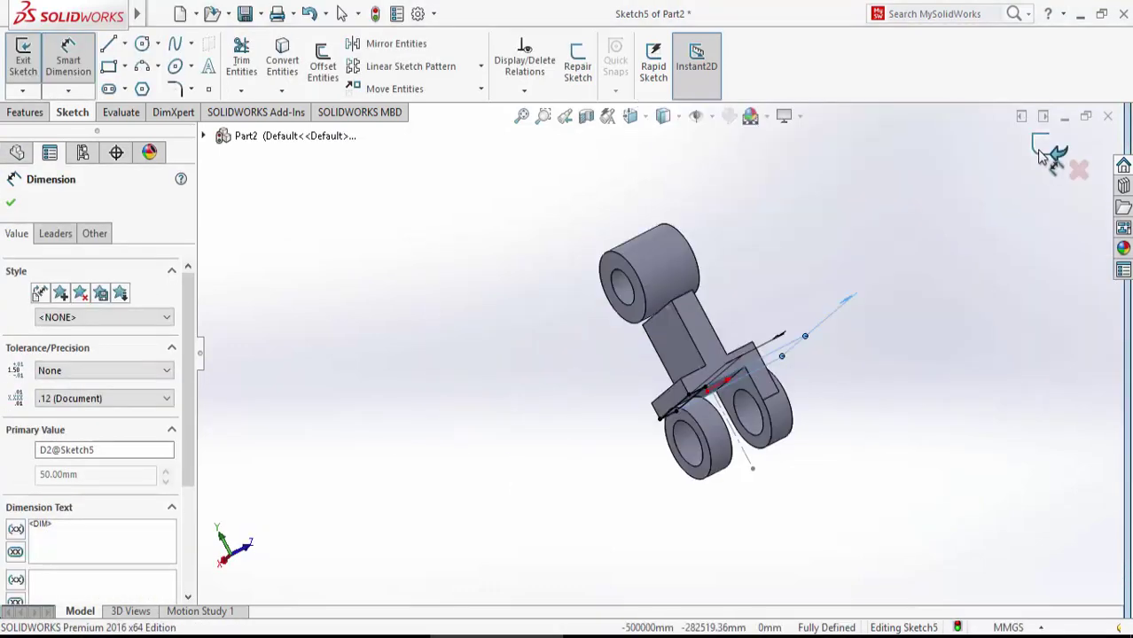
- Extrude Sketch5's rectangle Up To Surface, ending at the lower lug face, creating Boss-Extrude5
{"action": "left_click", "coordinate": [1042, 153]}
{"action": "left_click", "coordinate": [30, 62]}
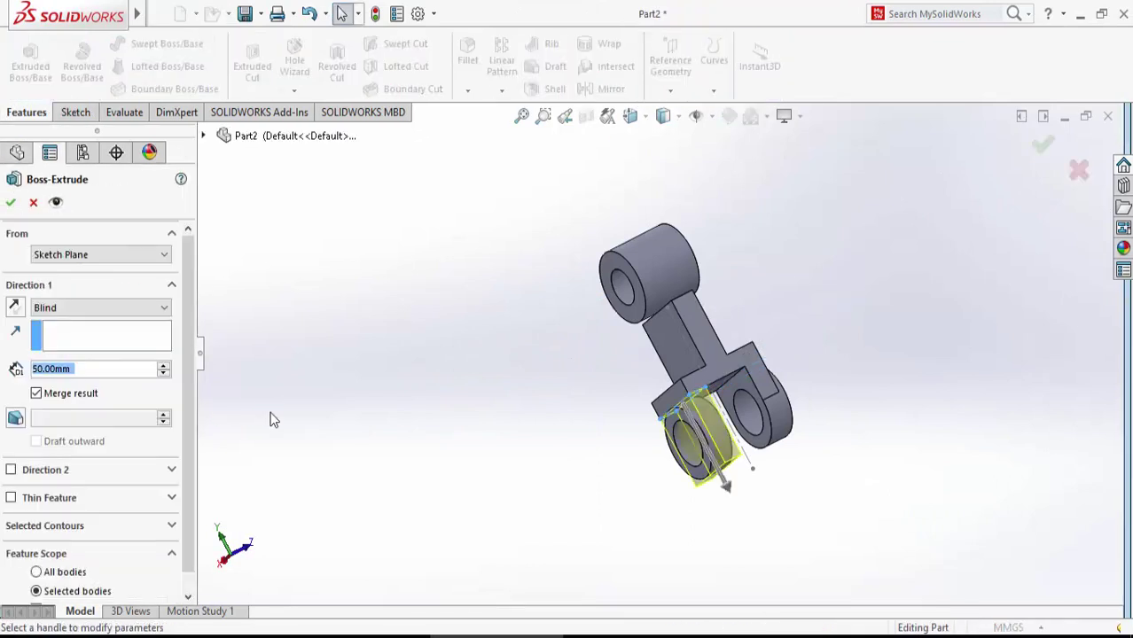
{"action": "left_click", "coordinate": [57, 311]}
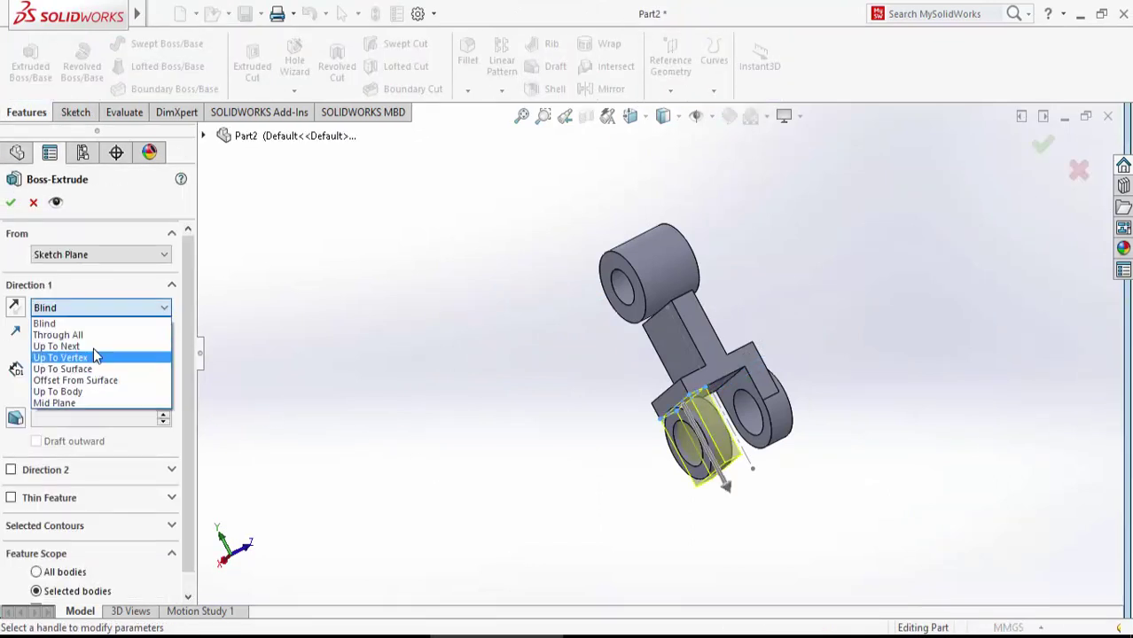
{"action": "left_click", "coordinate": [87, 370]}
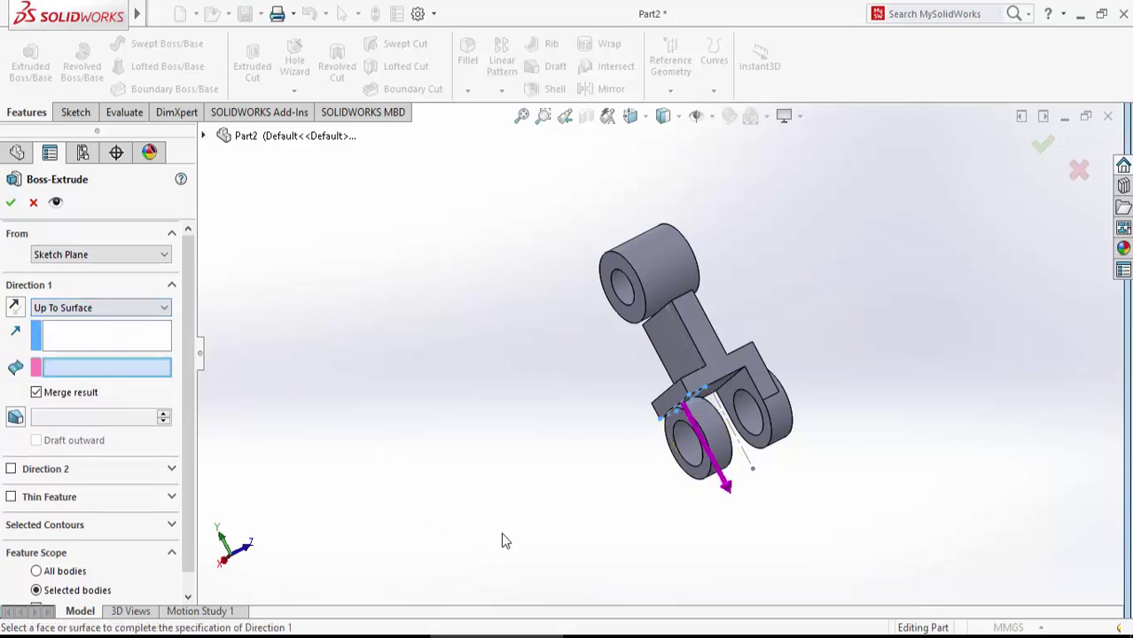
{"action": "left_click", "coordinate": [725, 443]}
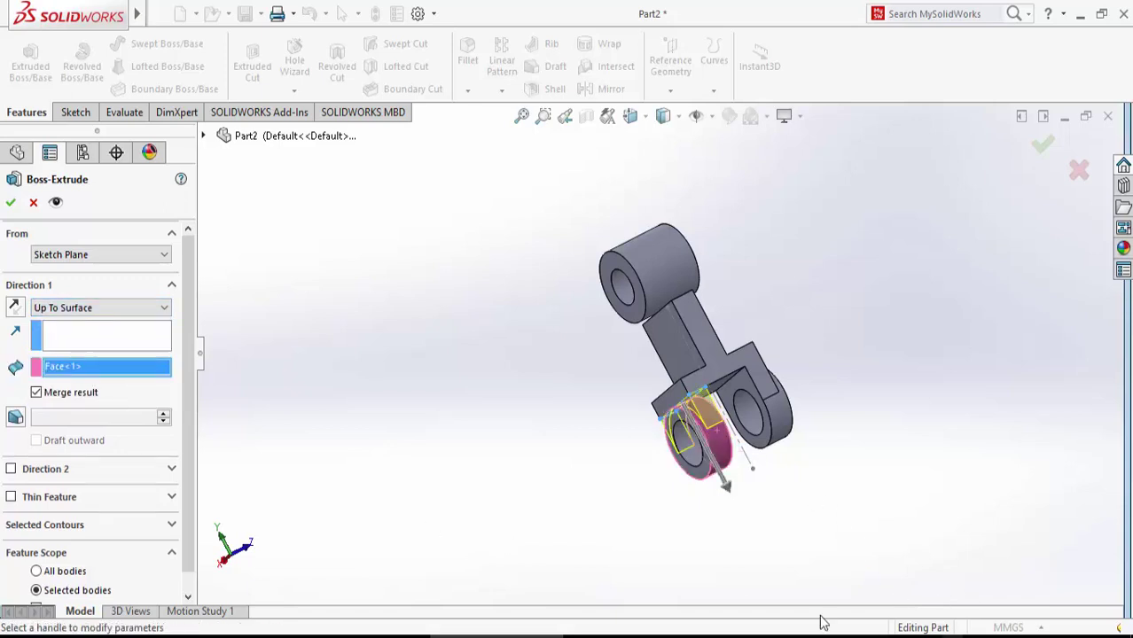
{"action": "left_click", "coordinate": [11, 203]}
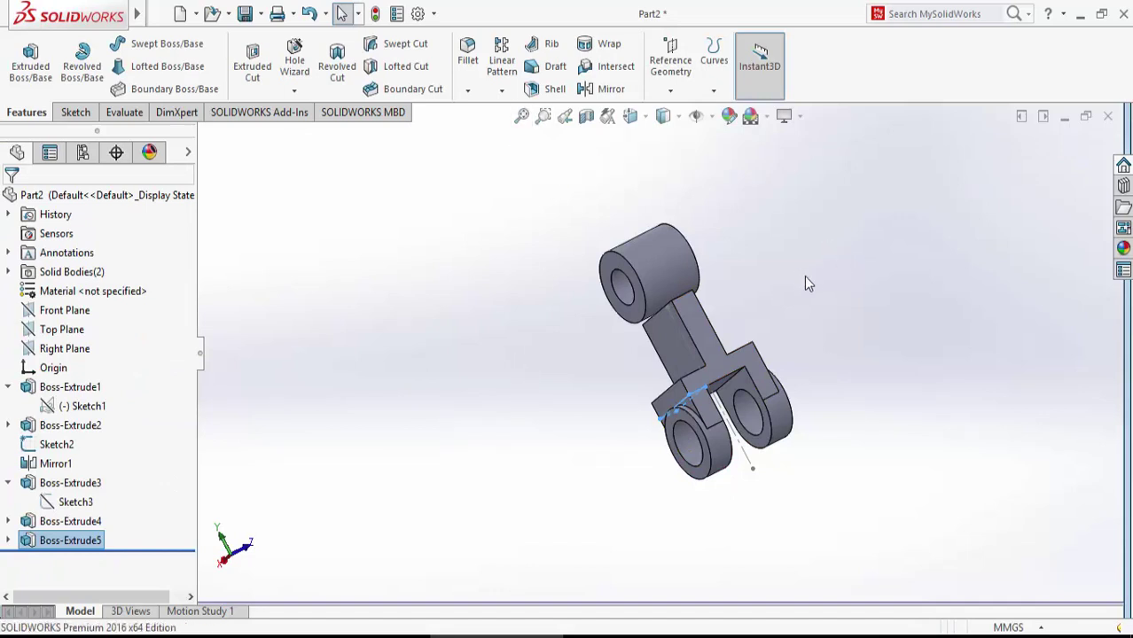
{"action": "middle_click_drag", "start_coordinate": [808, 283], "coordinate": [863, 399]}
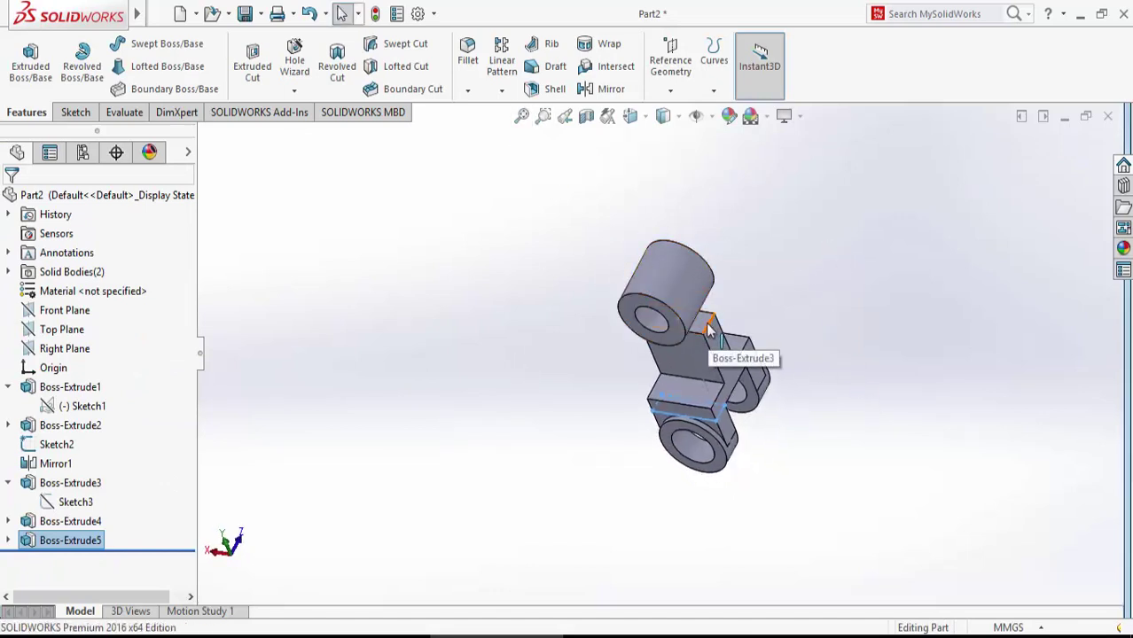
- Sketch a 50 × 18 corner rectangle from (-25,-9) to (25,9) on the arm's top face
{"action": "left_click", "coordinate": [707, 330]}
{"action": "right_click", "coordinate": [706, 330]}
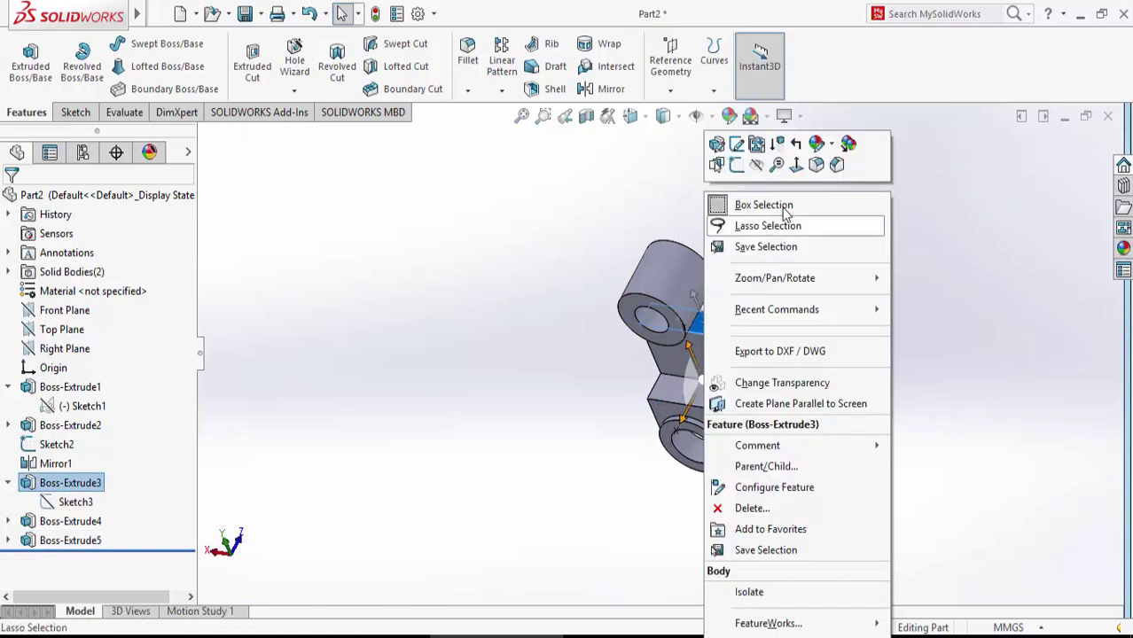
{"action": "left_click", "coordinate": [737, 167]}
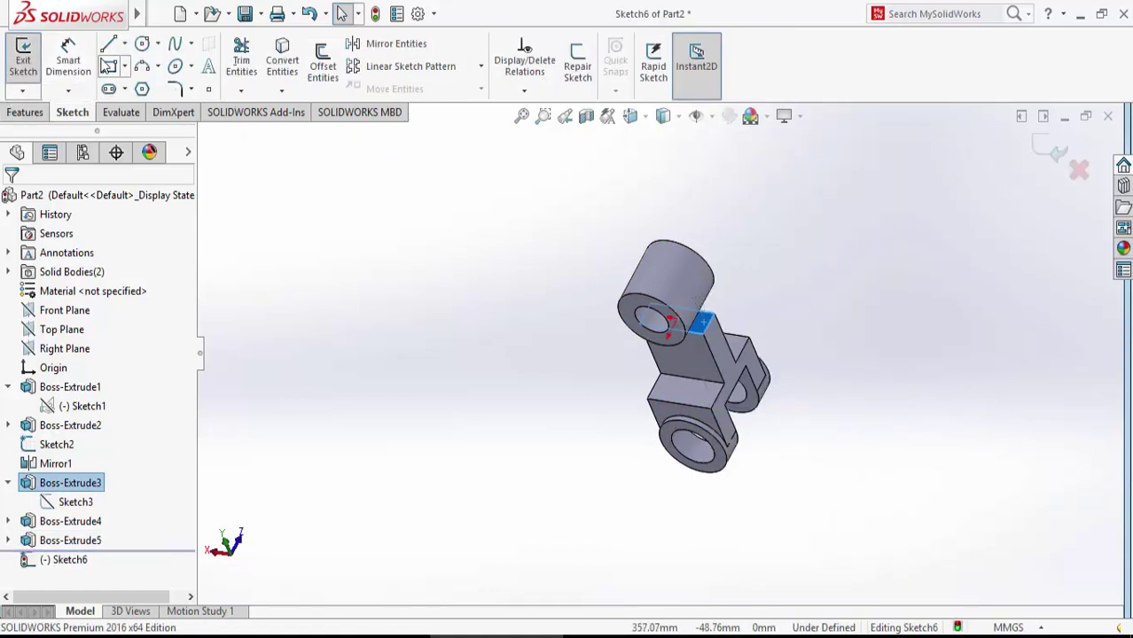
{"action": "left_click", "coordinate": [108, 66]}
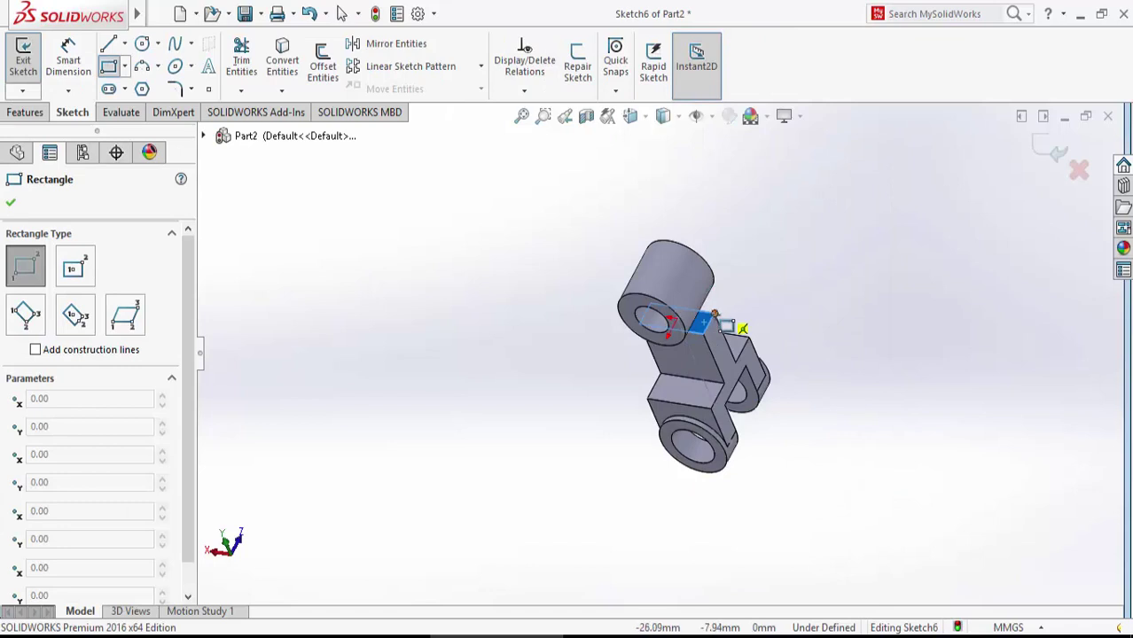
{"action": "left_click", "coordinate": [715, 316]}
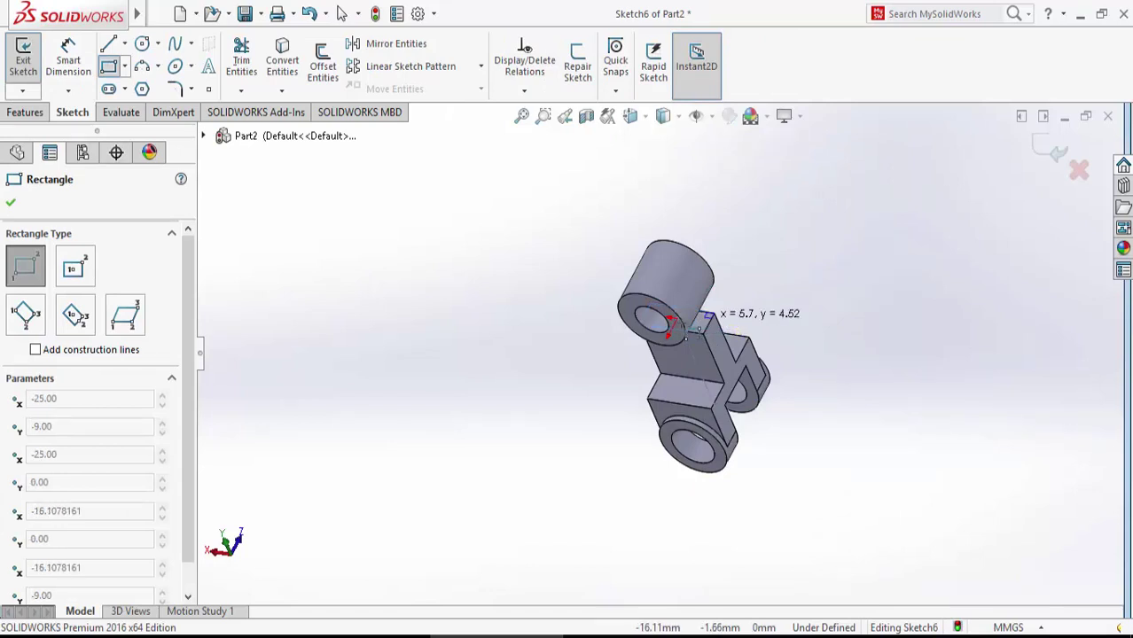
{"action": "left_click", "coordinate": [620, 350]}
{"action": "mouse_move", "coordinate": [620, 350]}
{"action": "middle_mouse_down"}
{"action": "mouse_move", "coordinate": [683, 368]}
{"action": "mouse_move", "coordinate": [710, 355]}
{"action": "middle_mouse_up"}
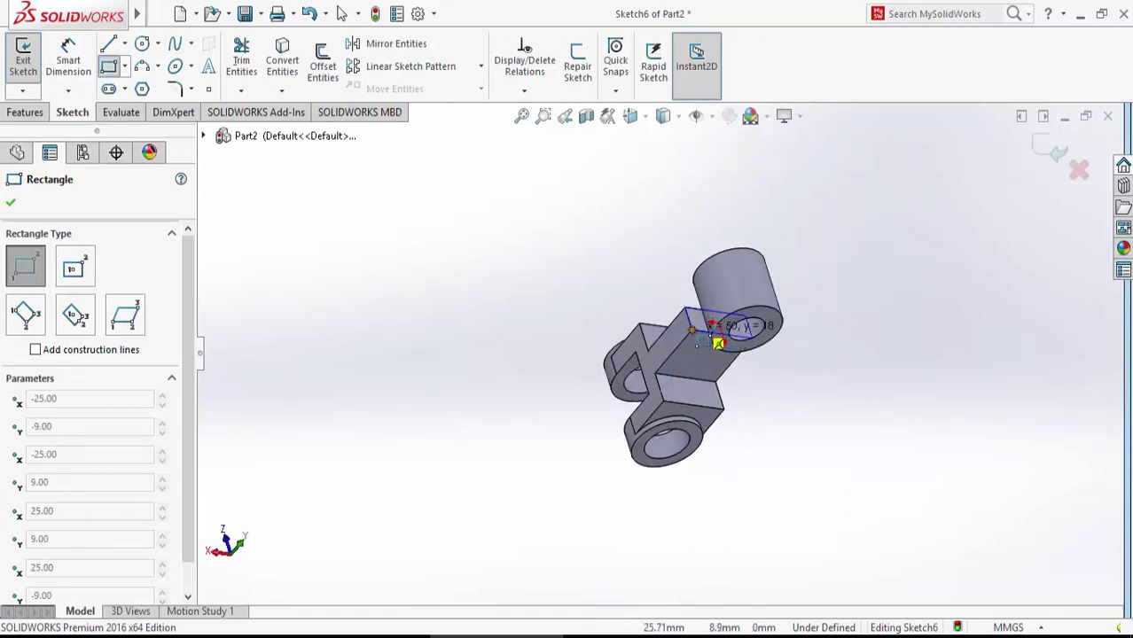
{"action": "left_click", "coordinate": [720, 344]}
{"action": "right_click", "coordinate": [714, 341]}
{"action": "left_click", "coordinate": [721, 345]}
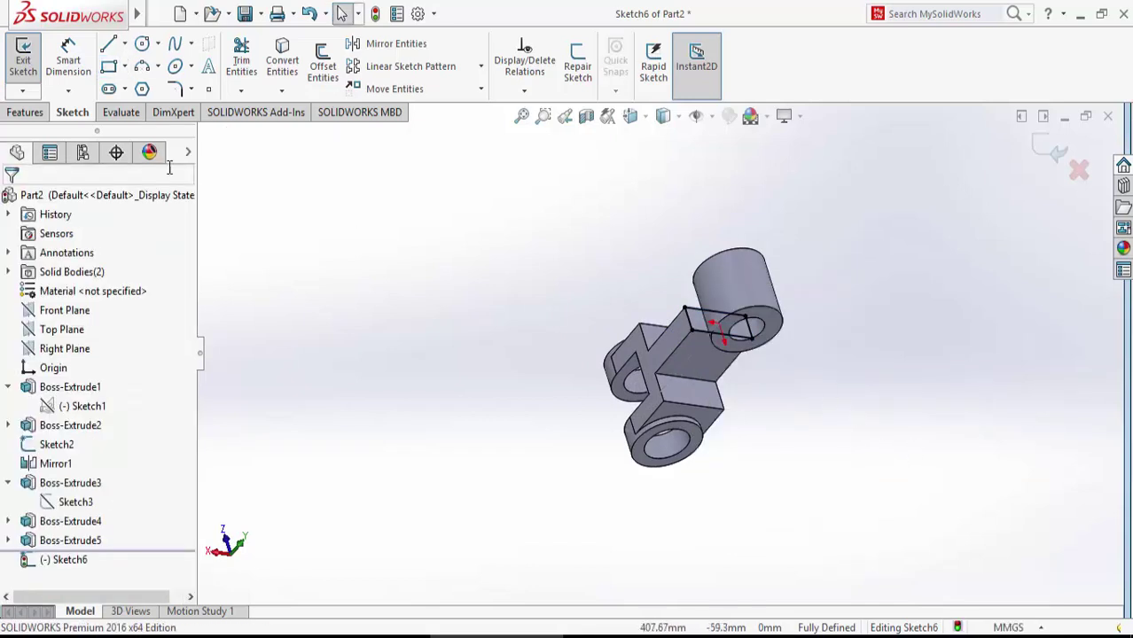
- Extrude Sketch6's rectangle Up To Surface, ending at the upper cylinder's face, as Boss-Extrude6
{"action": "left_click", "coordinate": [27, 112]}
{"action": "left_click", "coordinate": [30, 62]}
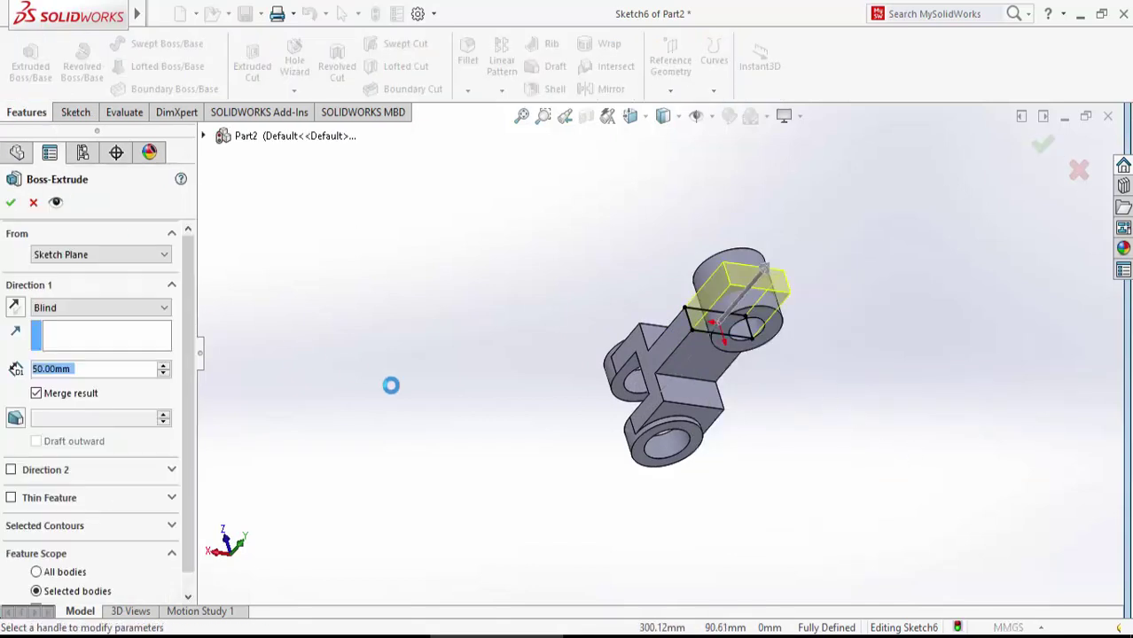
{"action": "left_click", "coordinate": [76, 309]}
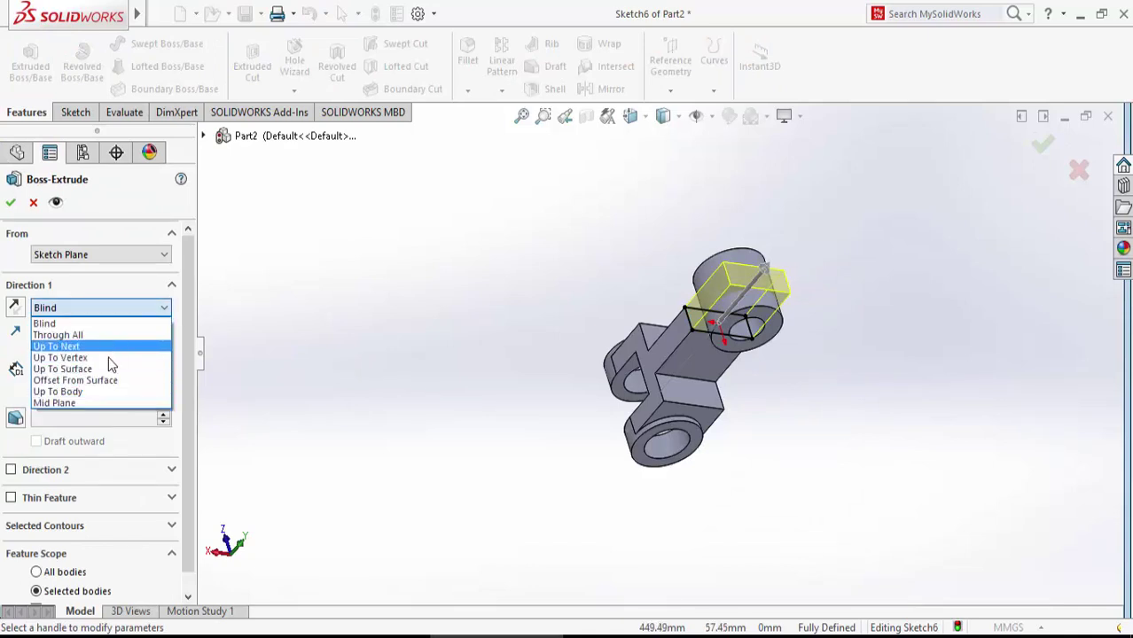
{"action": "left_click", "coordinate": [97, 370]}
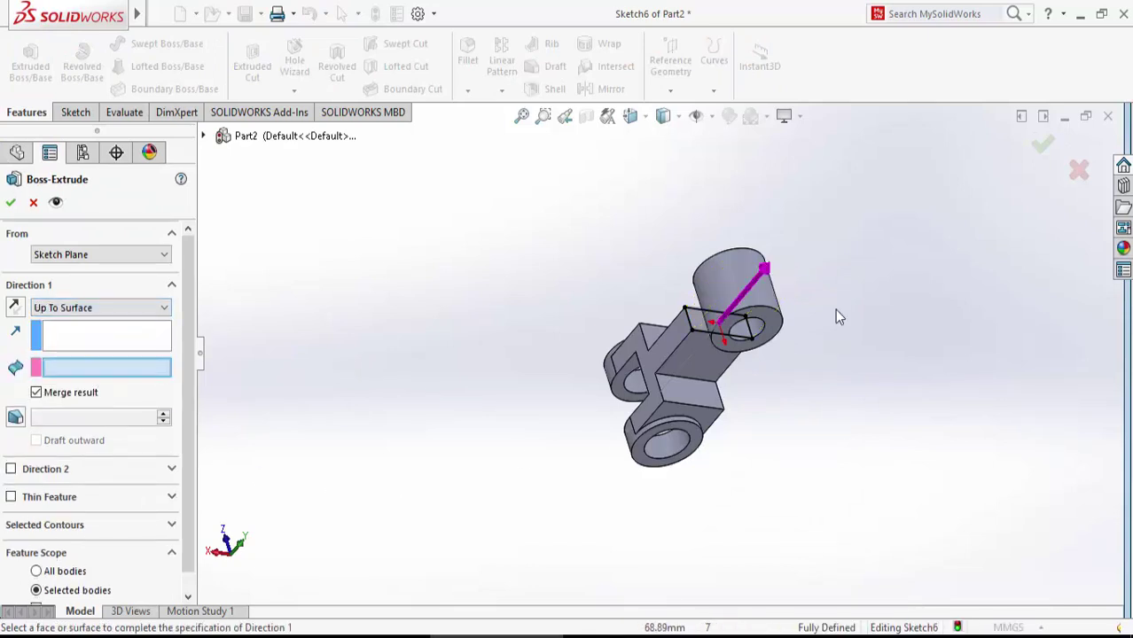
{"action": "left_click", "coordinate": [757, 290]}
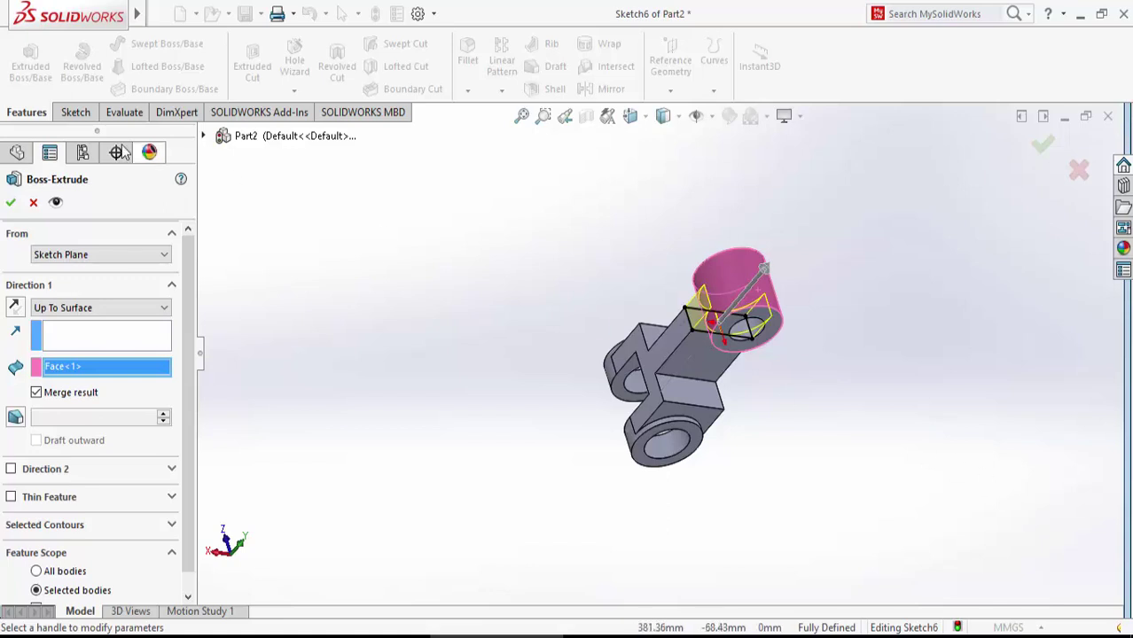
{"action": "left_click", "coordinate": [11, 202]}
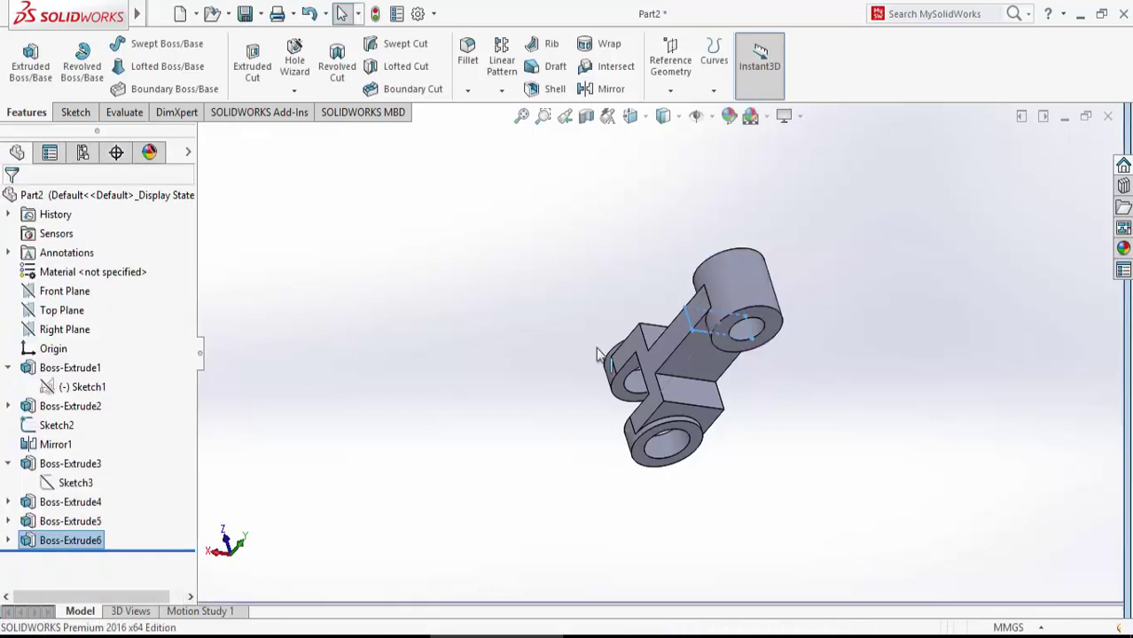
{"action": "left_click", "coordinate": [522, 115]}
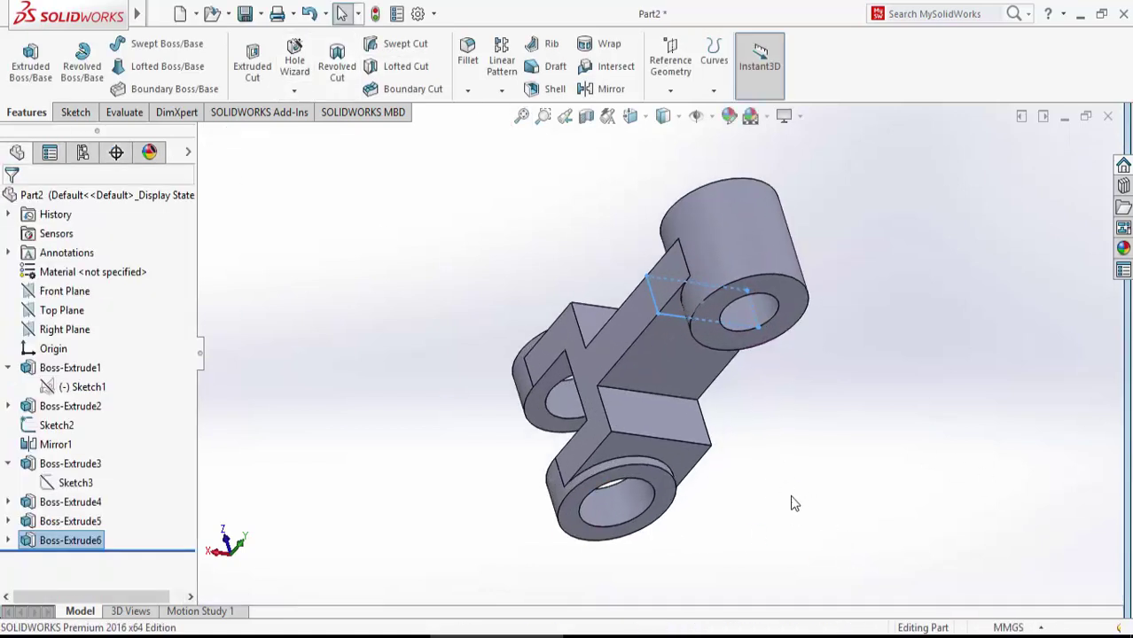
{"action": "mouse_move", "coordinate": [790, 481]}
{"action": "middle_mouse_down"}
{"action": "mouse_move", "coordinate": [750, 319]}
{"action": "mouse_move", "coordinate": [890, 310]}
{"action": "middle_mouse_up"}
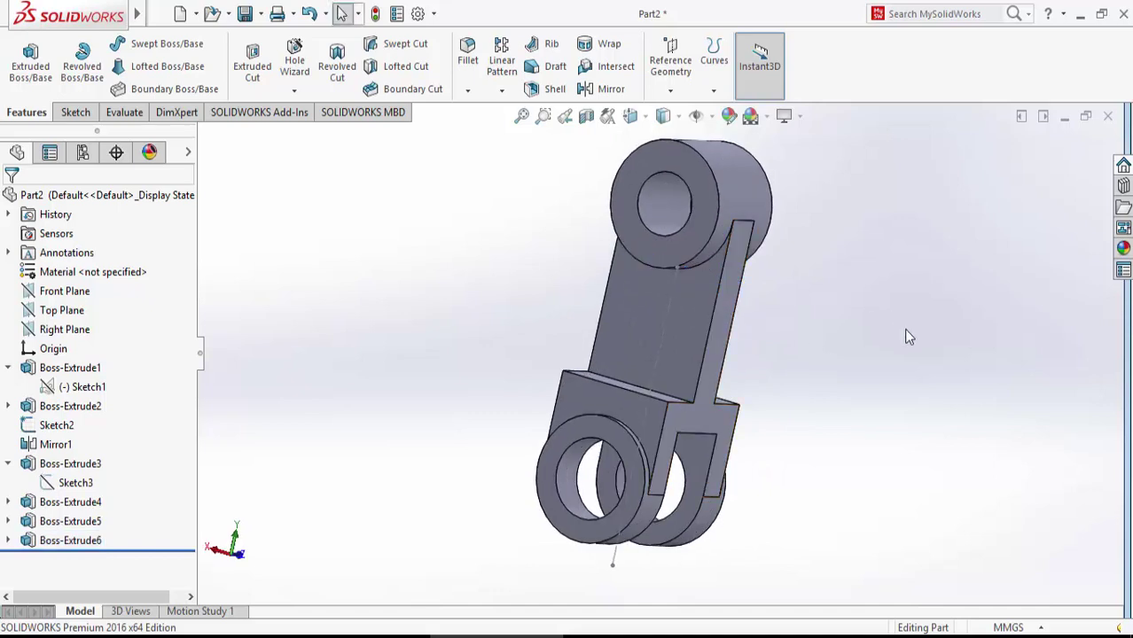
{"action": "mouse_move", "coordinate": [920, 362]}
{"action": "middle_mouse_down"}
{"action": "mouse_move", "coordinate": [700, 332]}
{"action": "mouse_move", "coordinate": [933, 288]}
{"action": "mouse_move", "coordinate": [1024, 298]}
{"action": "mouse_move", "coordinate": [905, 307]}
{"action": "mouse_move", "coordinate": [871, 388]}
{"action": "middle_mouse_up"}
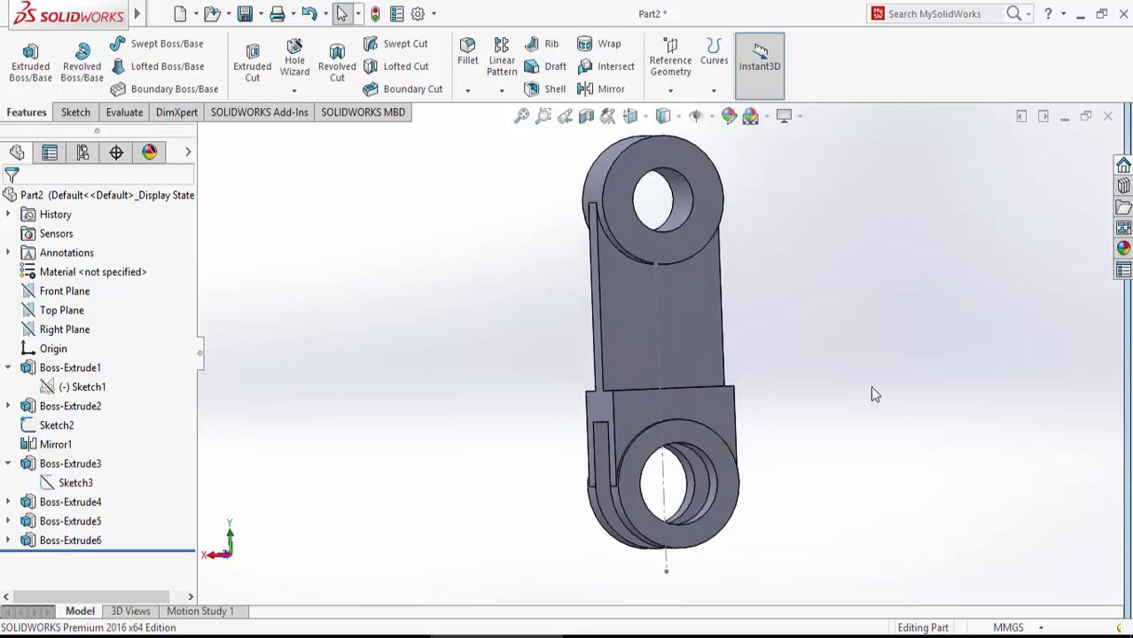
{"action": "left_click", "coordinate": [228, 636]}
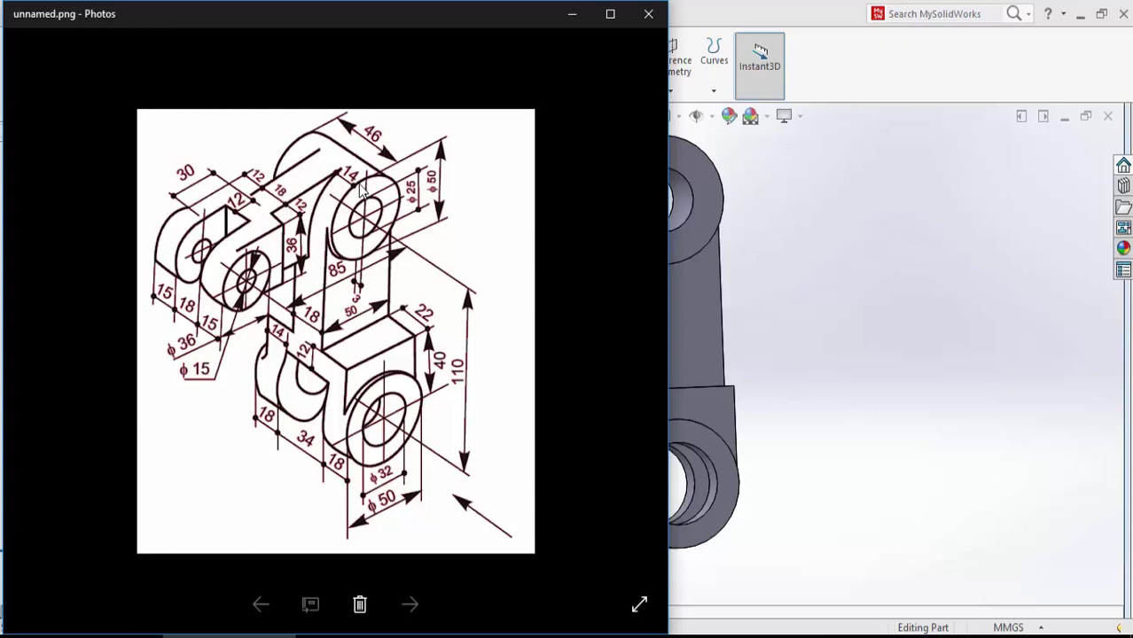
{"action": "left_click", "coordinate": [572, 18]}
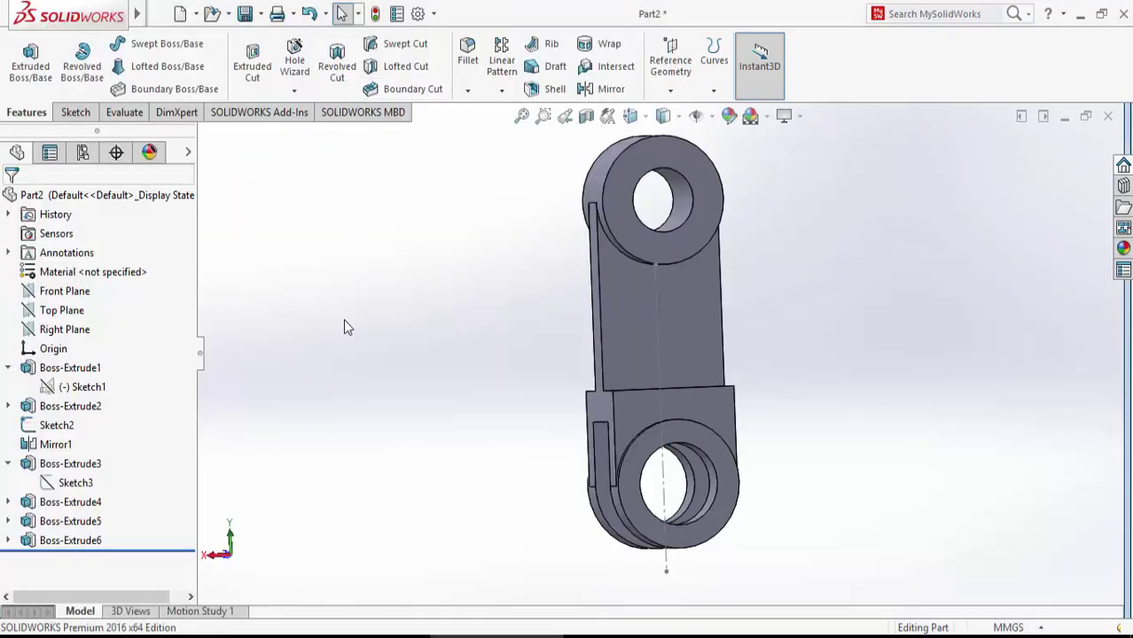
{"action": "mouse_move", "coordinate": [426, 410]}
{"action": "middle_mouse_down"}
{"action": "mouse_move", "coordinate": [495, 393]}
{"action": "mouse_move", "coordinate": [481, 395]}
{"action": "mouse_move", "coordinate": [693, 391]}
{"action": "mouse_move", "coordinate": [509, 385]}
{"action": "mouse_move", "coordinate": [267, 405]}
{"action": "middle_mouse_up"}
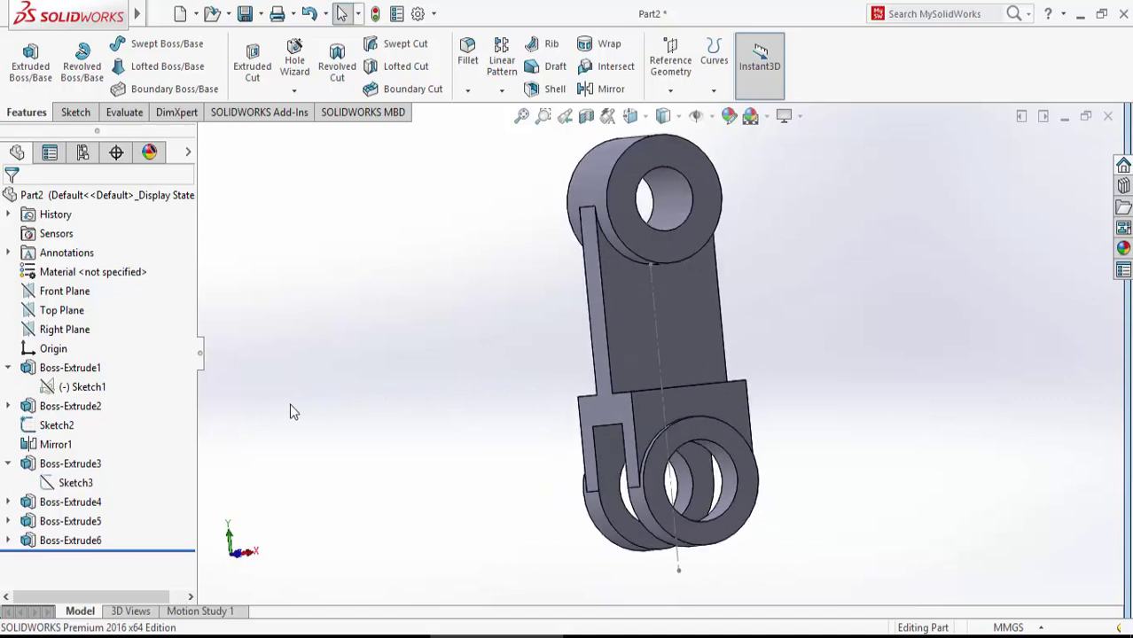
- View the arm face square-on, check the reference drawing, then set the view Normal To the Front Plane
{"action": "right_click", "coordinate": [686, 309]}
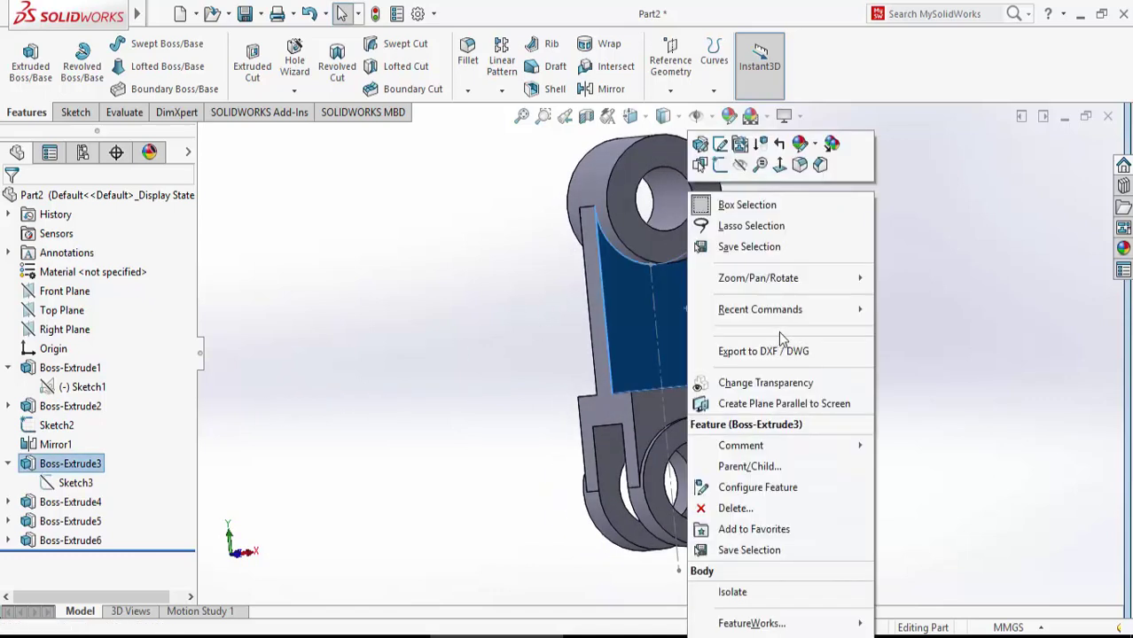
{"action": "left_click", "coordinate": [789, 164]}
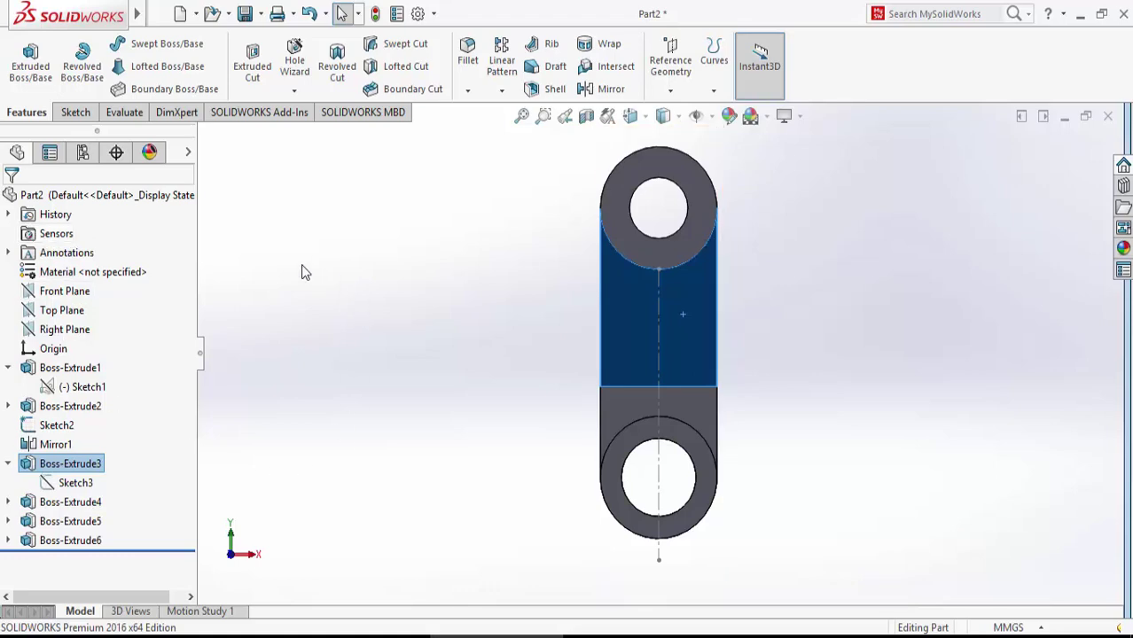
{"action": "left_click", "coordinate": [228, 637]}
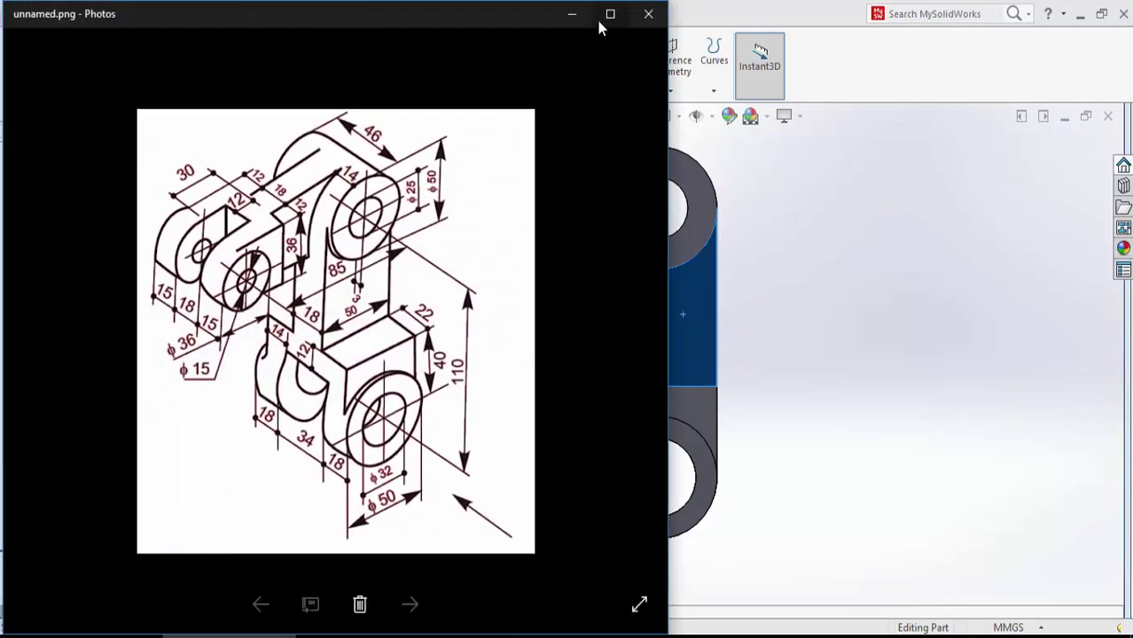
{"action": "left_click", "coordinate": [572, 15]}
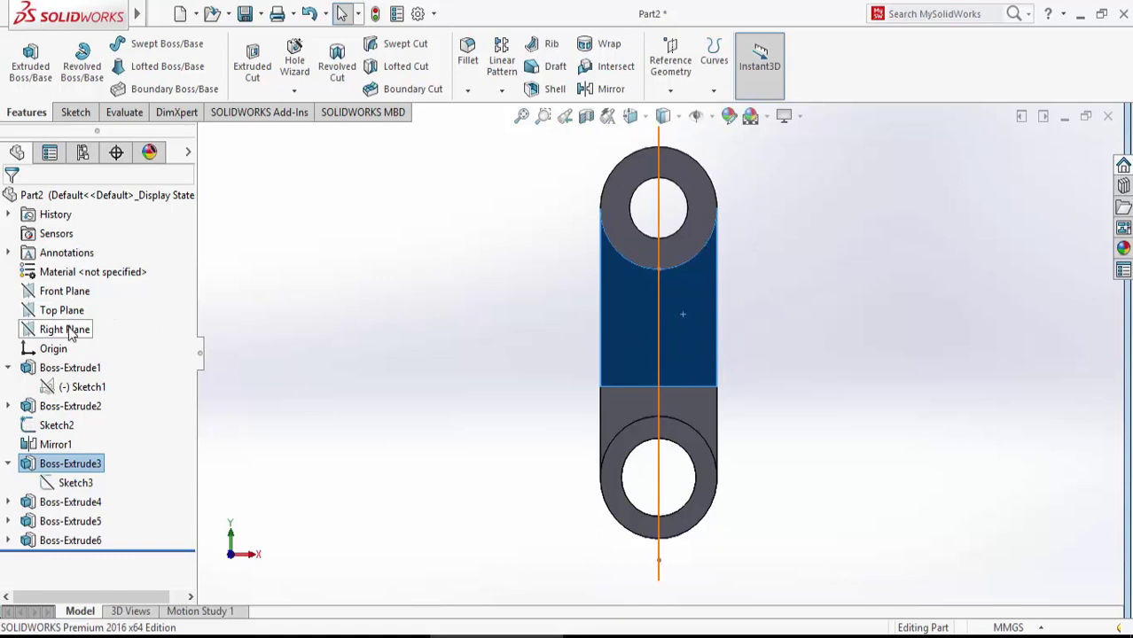
{"action": "right_click", "coordinate": [65, 297]}
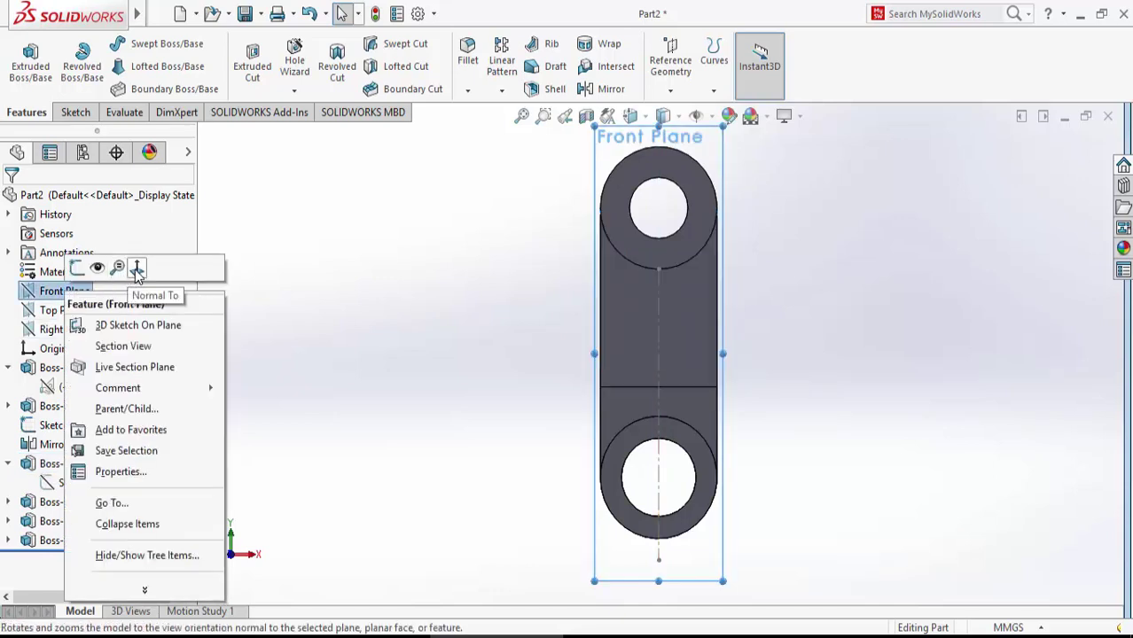
{"action": "left_click", "coordinate": [137, 273]}
- Start a Front Plane sketch with a horizontal centreline running left from the upper hole centre
{"action": "right_click", "coordinate": [77, 290]}
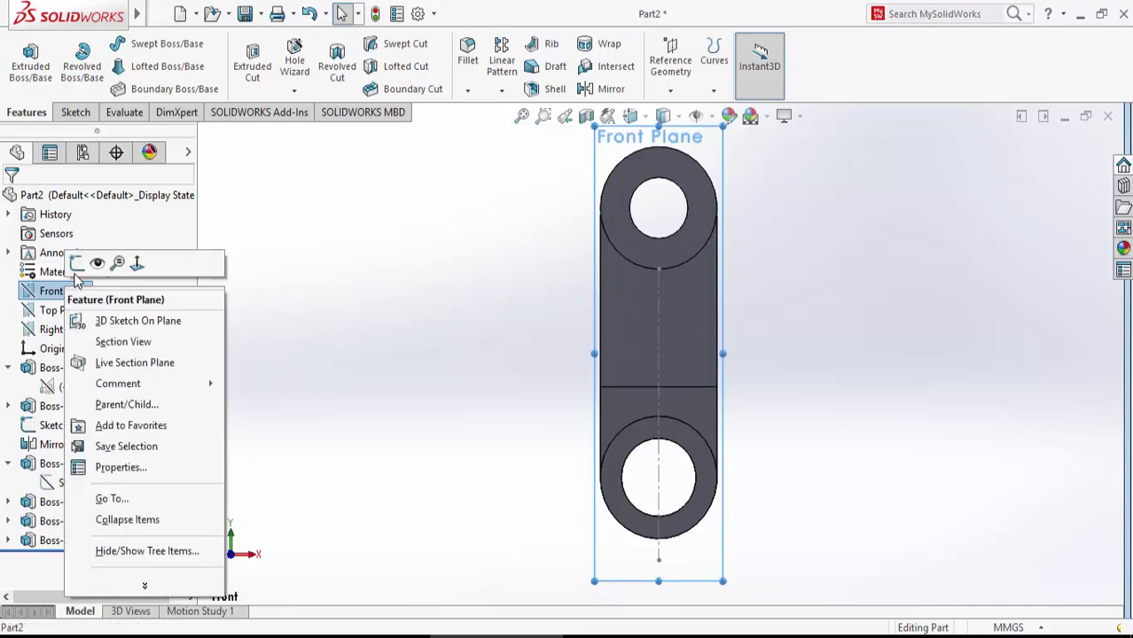
{"action": "left_click", "coordinate": [76, 264]}
{"action": "left_click", "coordinate": [124, 44]}
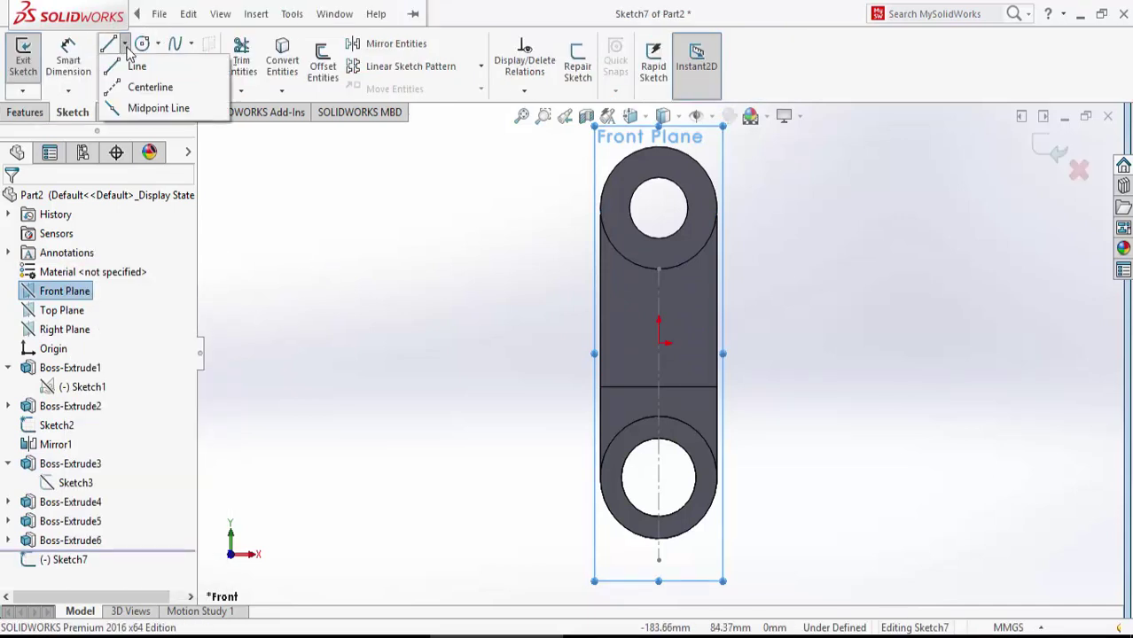
{"action": "left_click", "coordinate": [146, 87]}
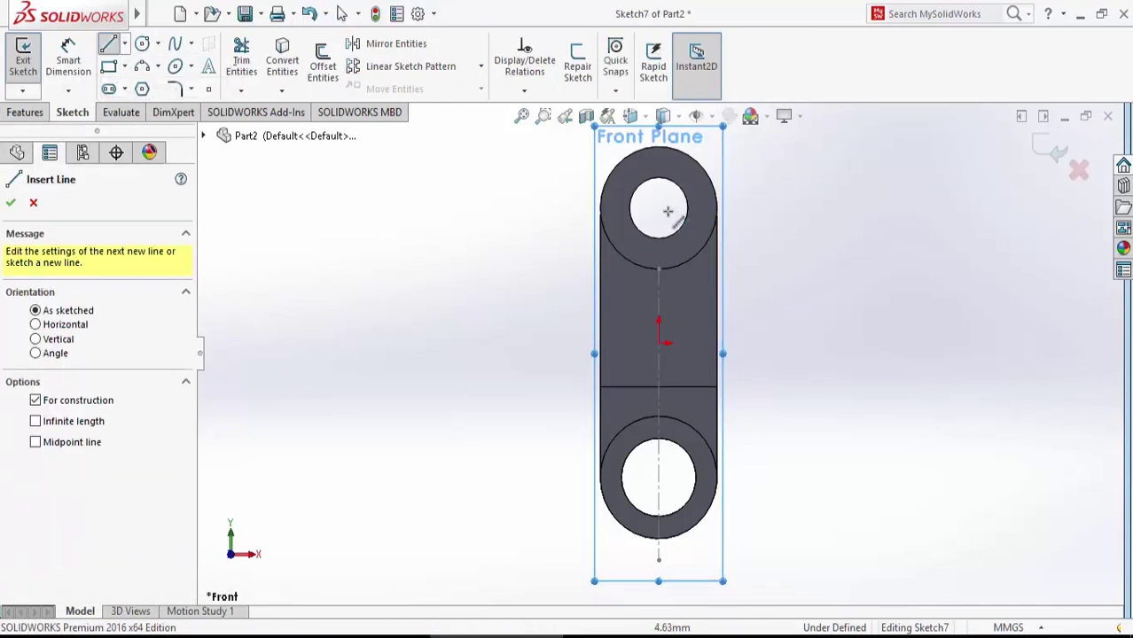
{"action": "left_click_drag", "start_coordinate": [659, 208], "coordinate": [288, 209]}
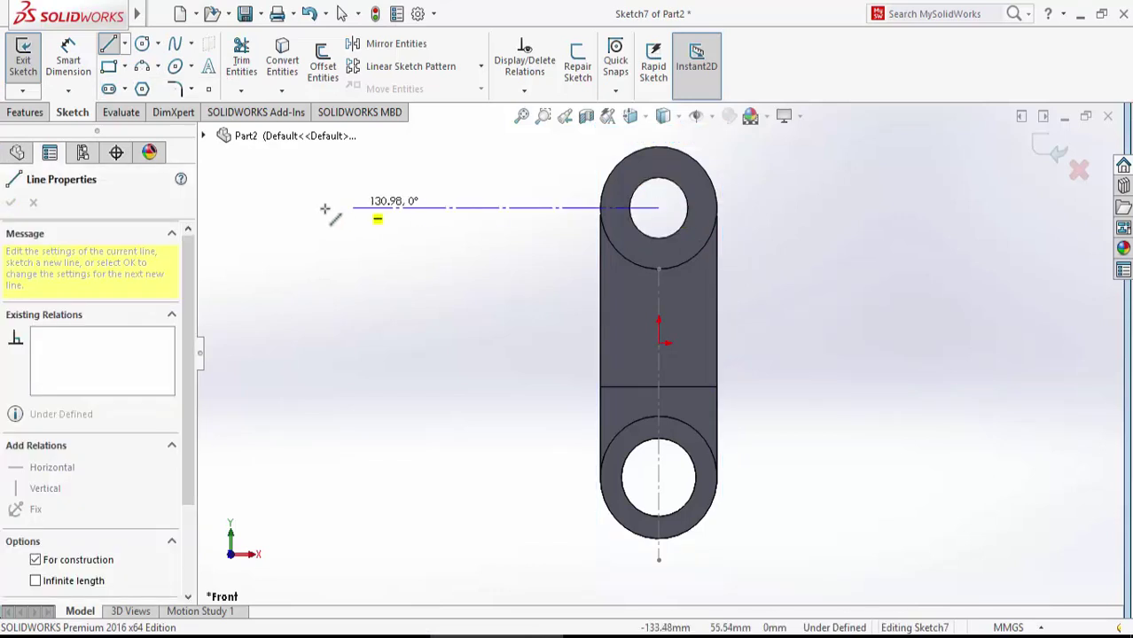
{"action": "right_click", "coordinate": [289, 209]}
{"action": "left_click", "coordinate": [312, 224]}
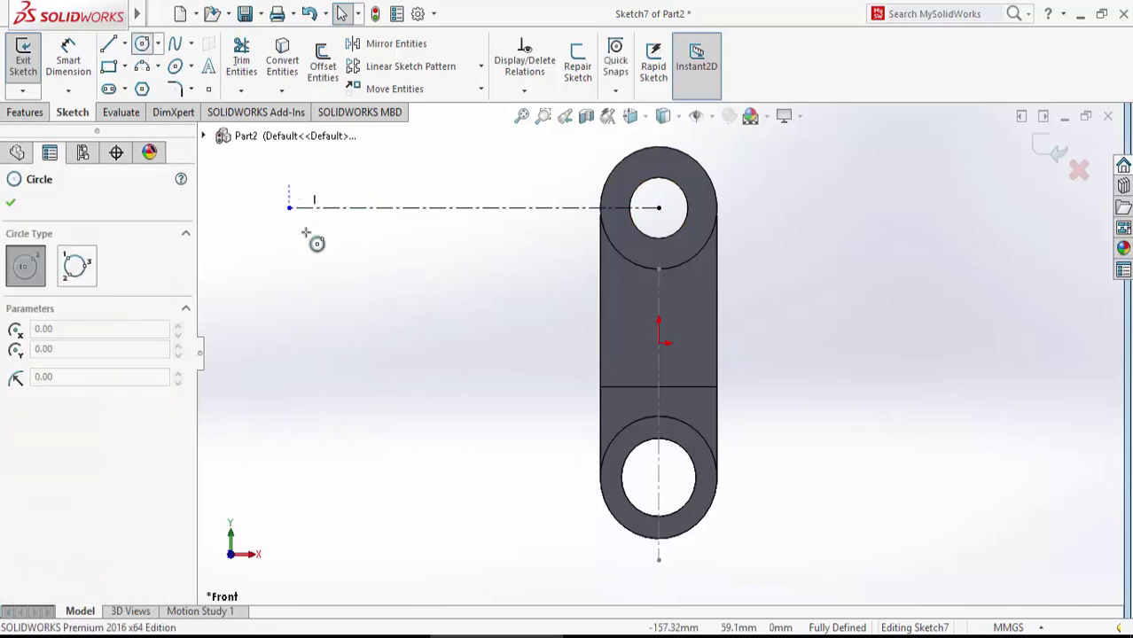
- Draw an outer and an inner concentric circle centred on the centreline's left end
{"action": "left_click", "coordinate": [142, 43]}
{"action": "left_click", "coordinate": [289, 208]}
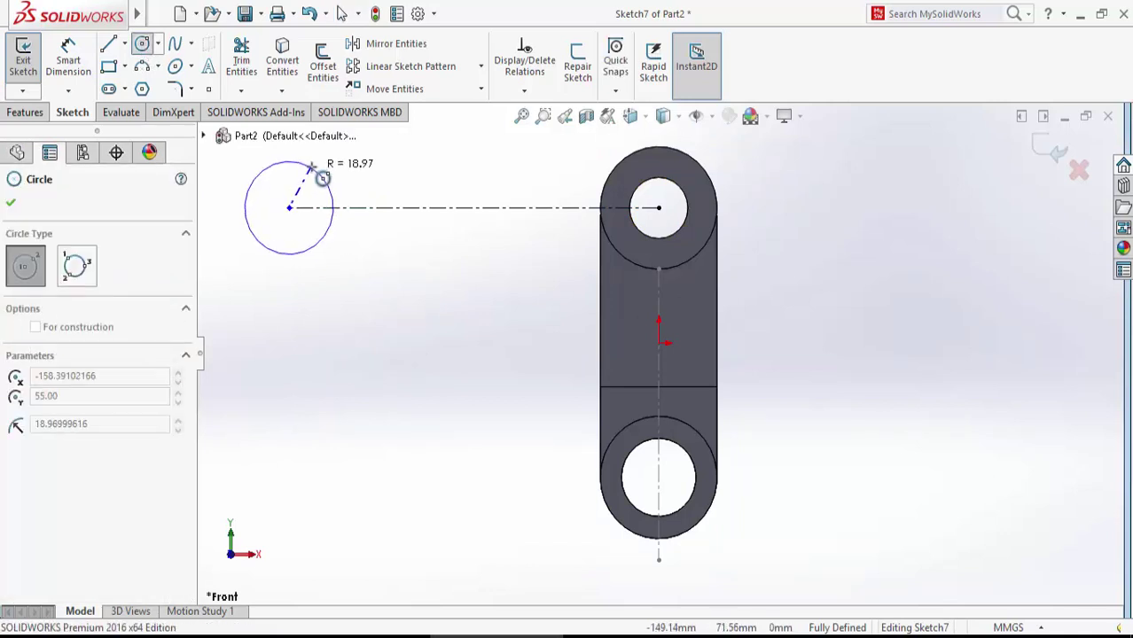
{"action": "left_click", "coordinate": [325, 172]}
{"action": "left_click", "coordinate": [289, 208]}
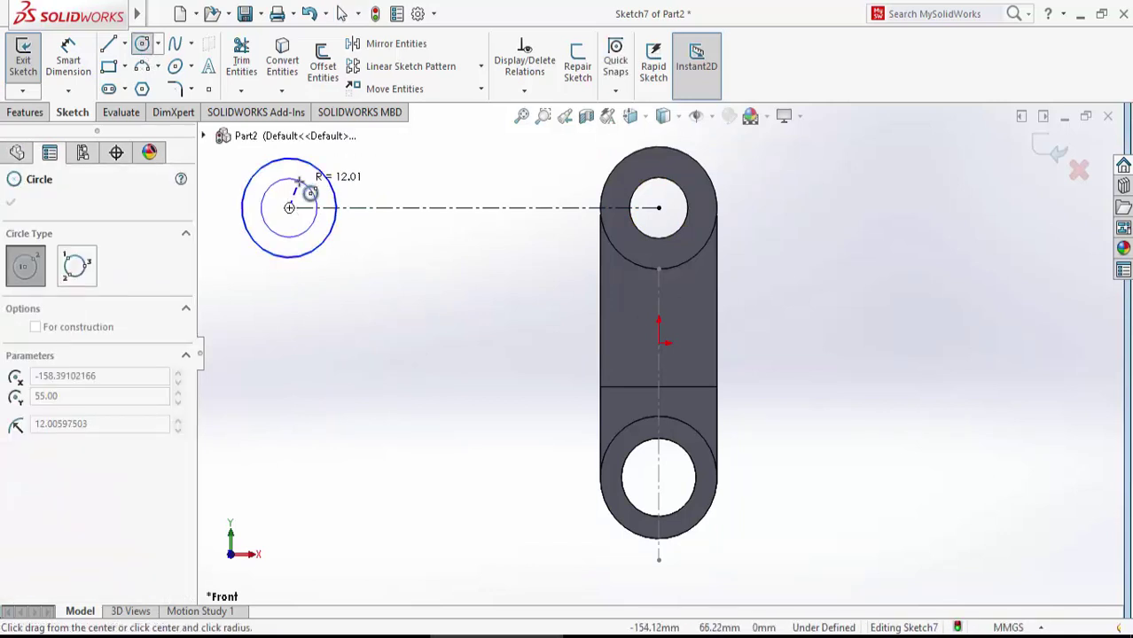
{"action": "left_click", "coordinate": [308, 190]}
{"action": "key", "text": "Escape"}
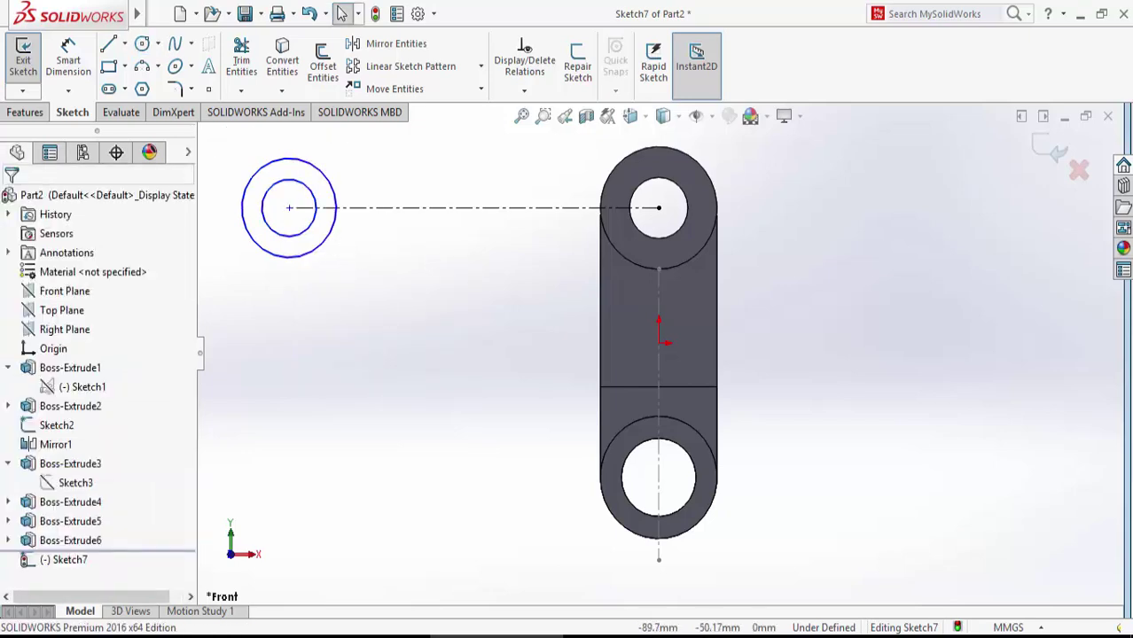
- Size the outer and inner circles to 36 mm and 15 mm diameter
{"action": "key", "text": "alt+Tab"}
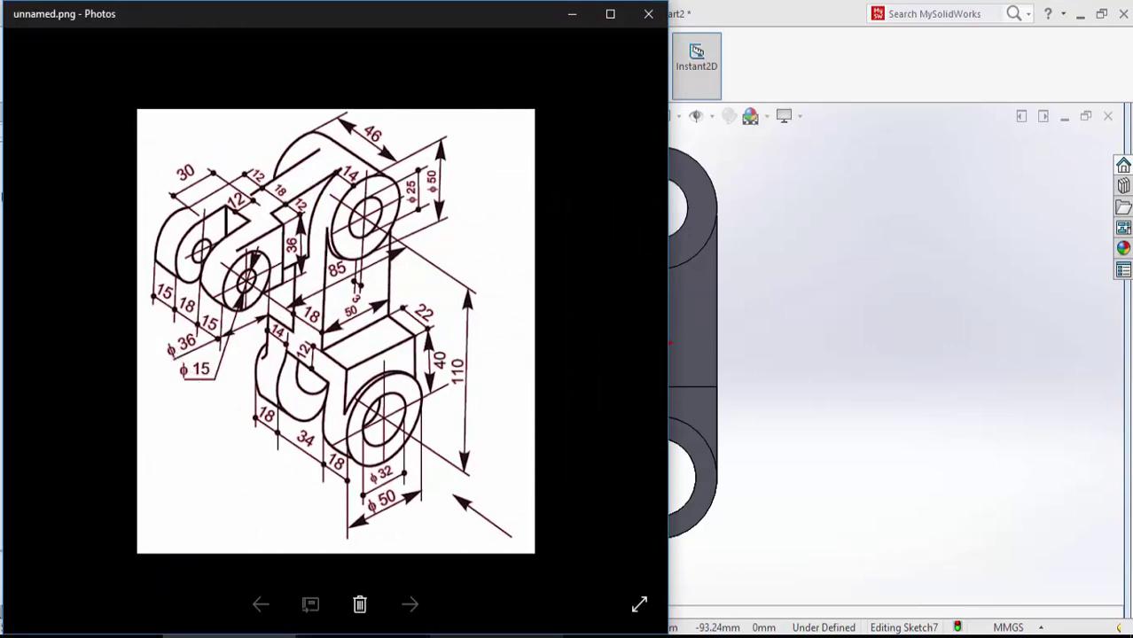
{"action": "key", "text": "alt+Tab"}
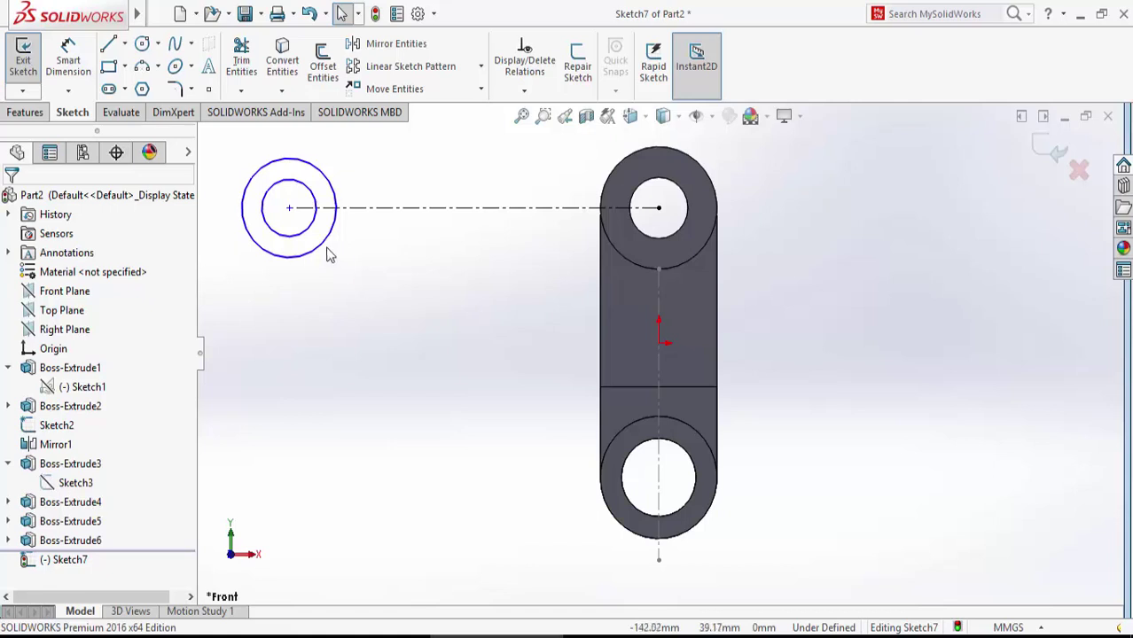
{"action": "left_click", "coordinate": [335, 252]}
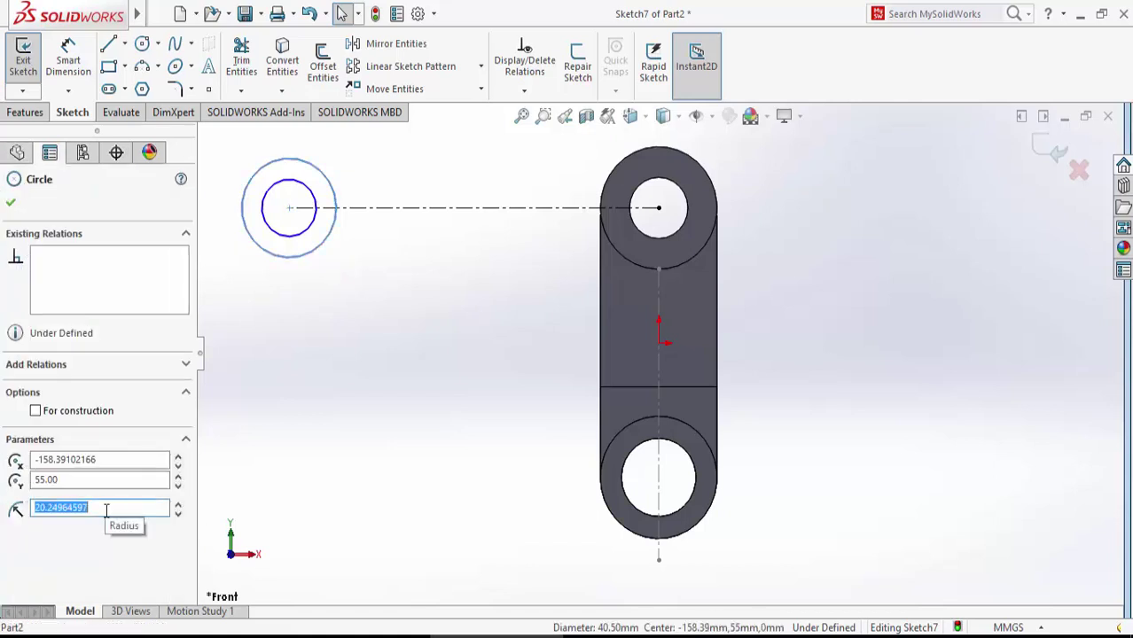
{"action": "type", "text": "36/2"}
{"action": "key", "text": "Return"}
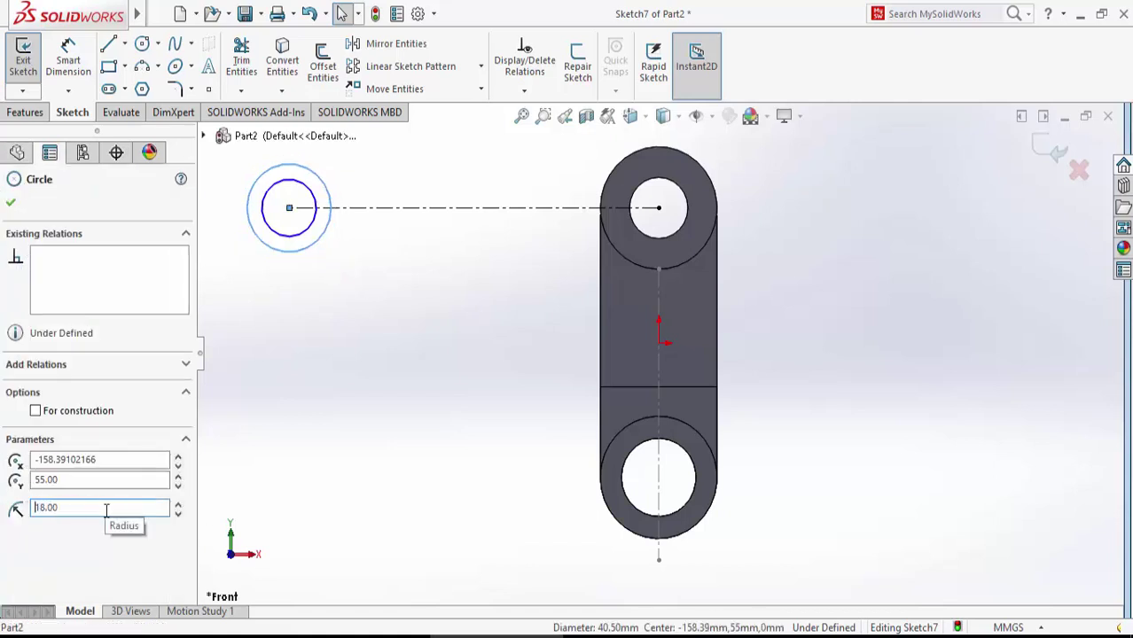
{"action": "left_click", "coordinate": [309, 229]}
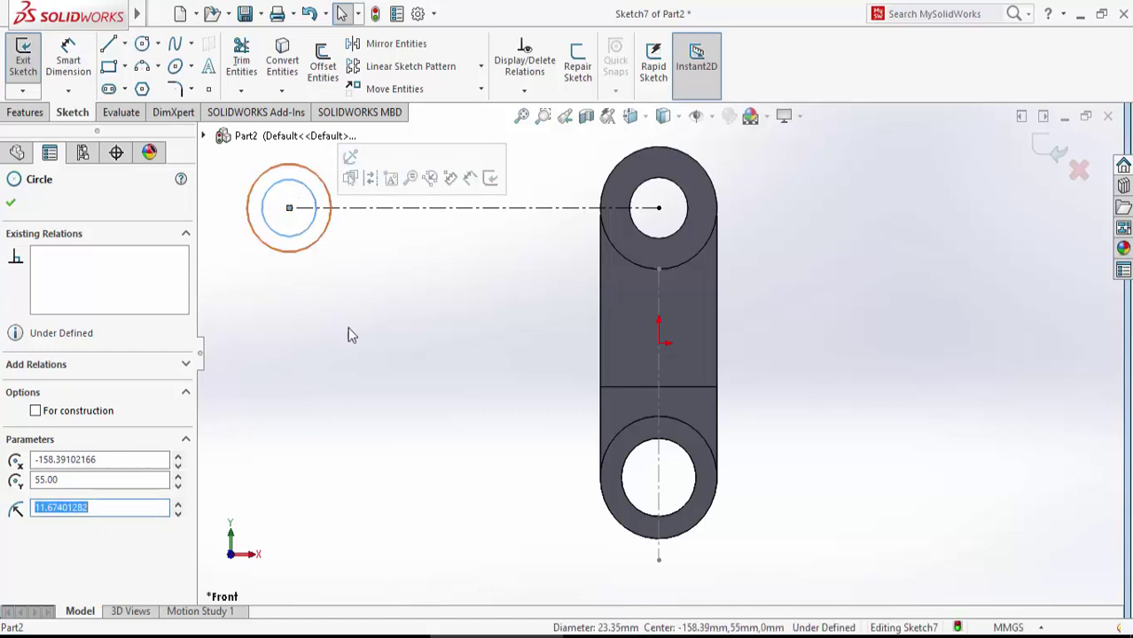
{"action": "type", "text": "15/2"}
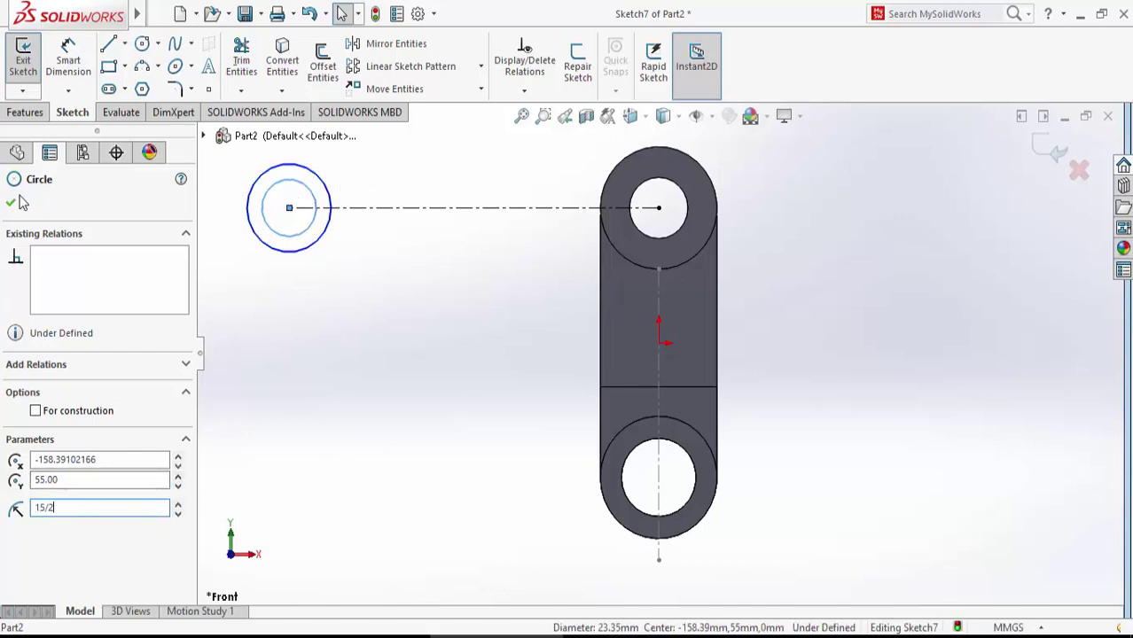
{"action": "left_click", "coordinate": [12, 202]}
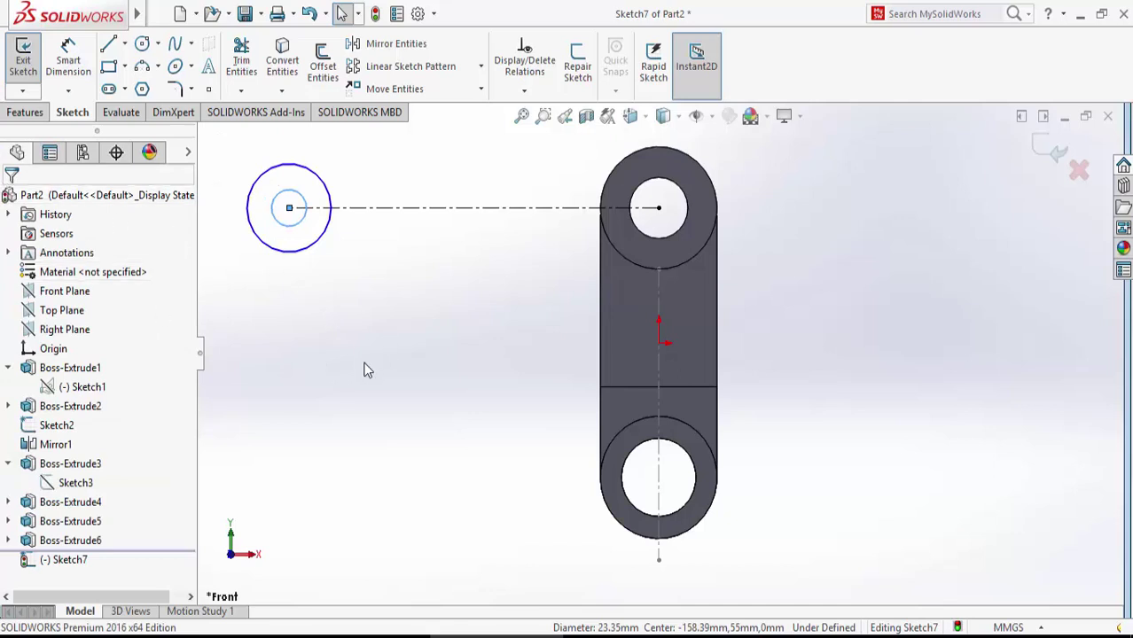
- Dimension the circles' centre 85 mm from the upper hole's centre
{"action": "left_click", "coordinate": [363, 637]}
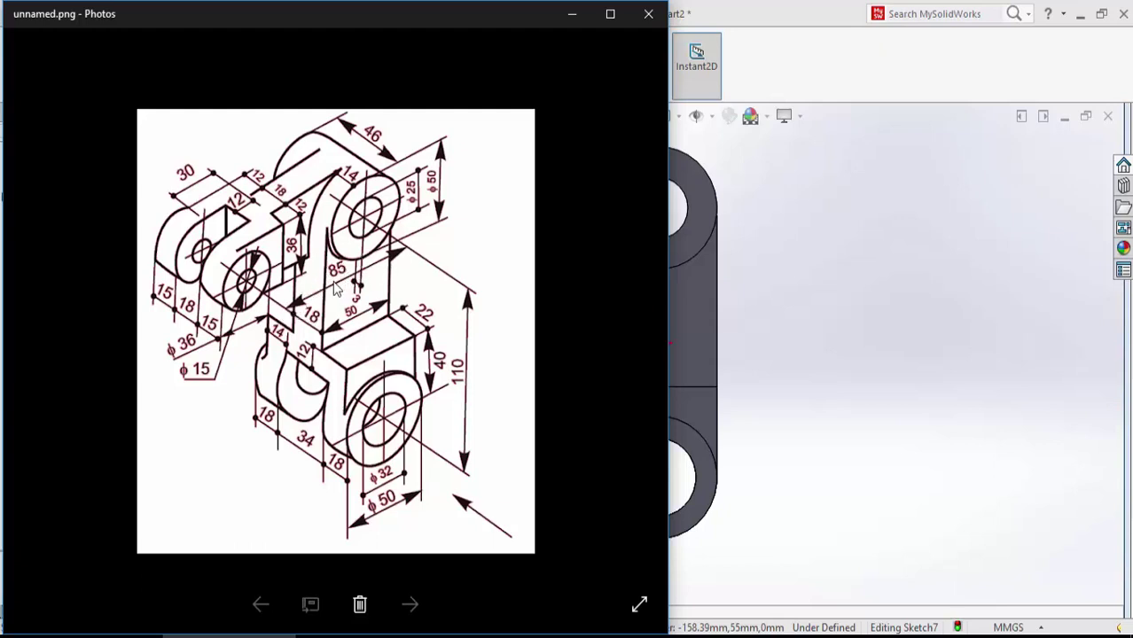
{"action": "left_click", "coordinate": [571, 20]}
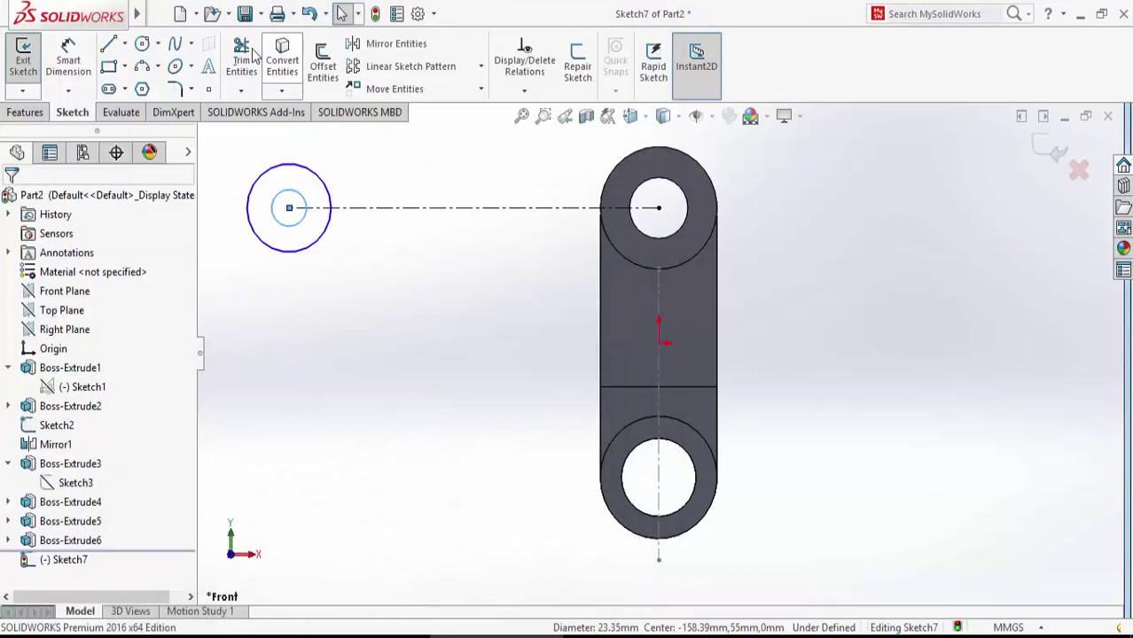
{"action": "mouse_move", "coordinate": [303, 217]}
{"action": "left_mouse_down"}
{"action": "mouse_move", "coordinate": [661, 221]}
{"action": "mouse_move", "coordinate": [470, 377]}
{"action": "left_mouse_up"}
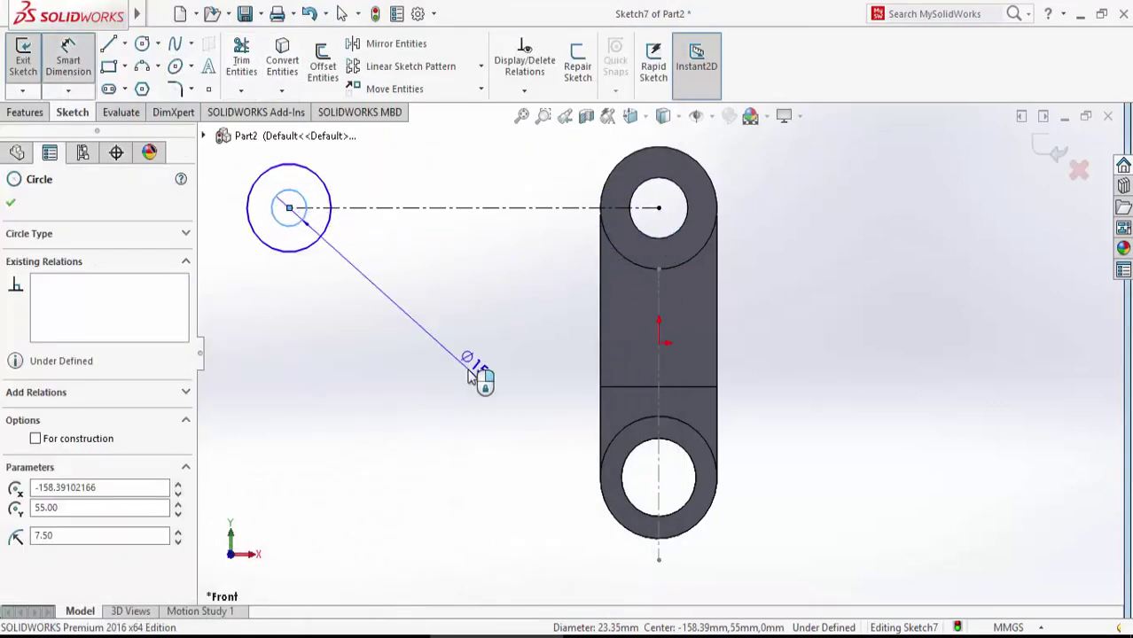
{"action": "key", "text": "Escape"}
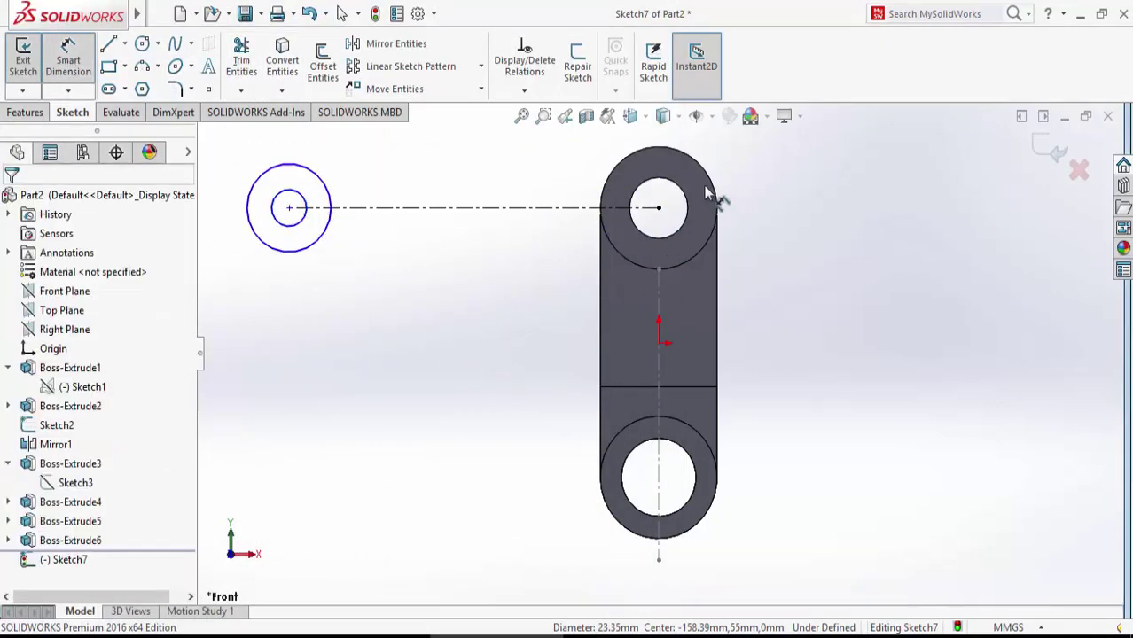
{"action": "left_click", "coordinate": [661, 209]}
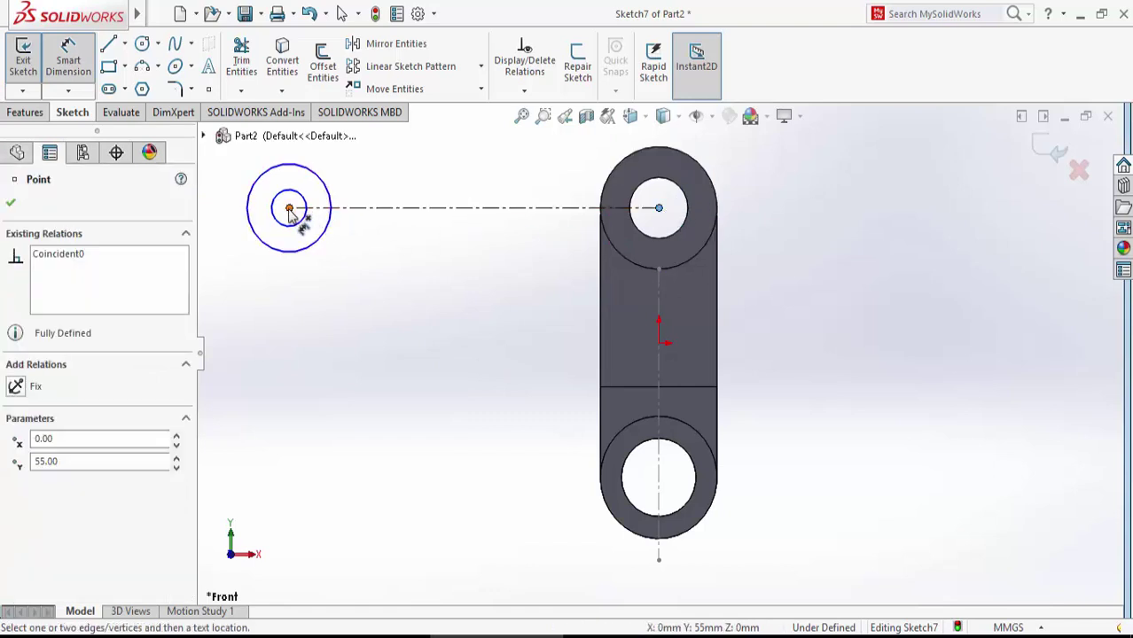
{"action": "left_click", "coordinate": [289, 209]}
{"action": "left_click", "coordinate": [298, 392]}
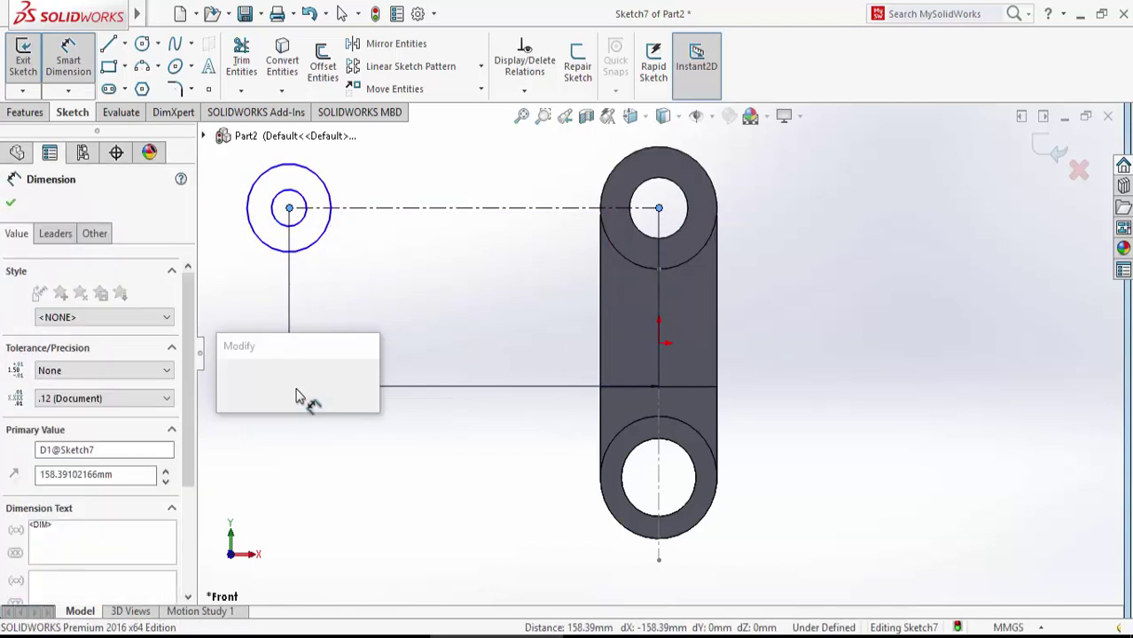
{"action": "type", "text": "85"}
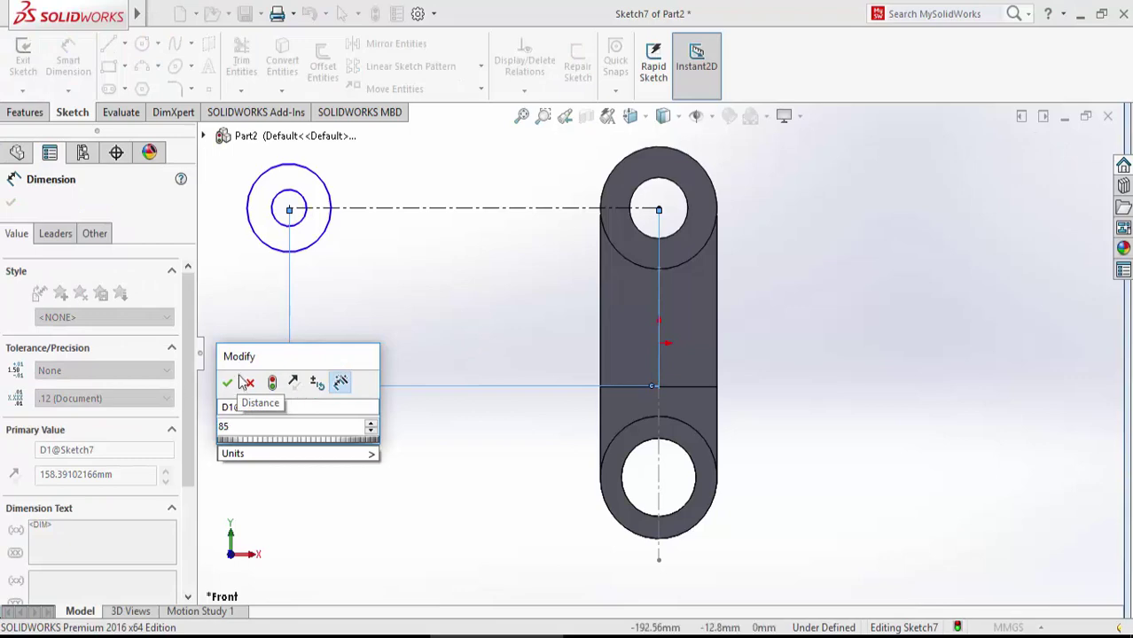
{"action": "left_click", "coordinate": [228, 384]}
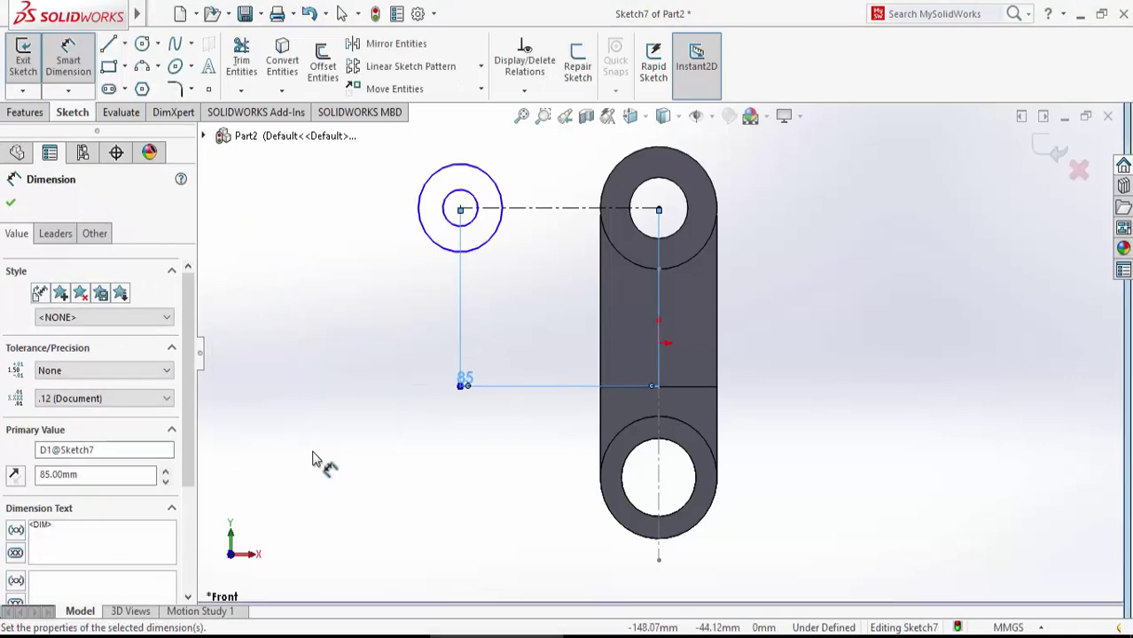
{"action": "left_click", "coordinate": [11, 204]}
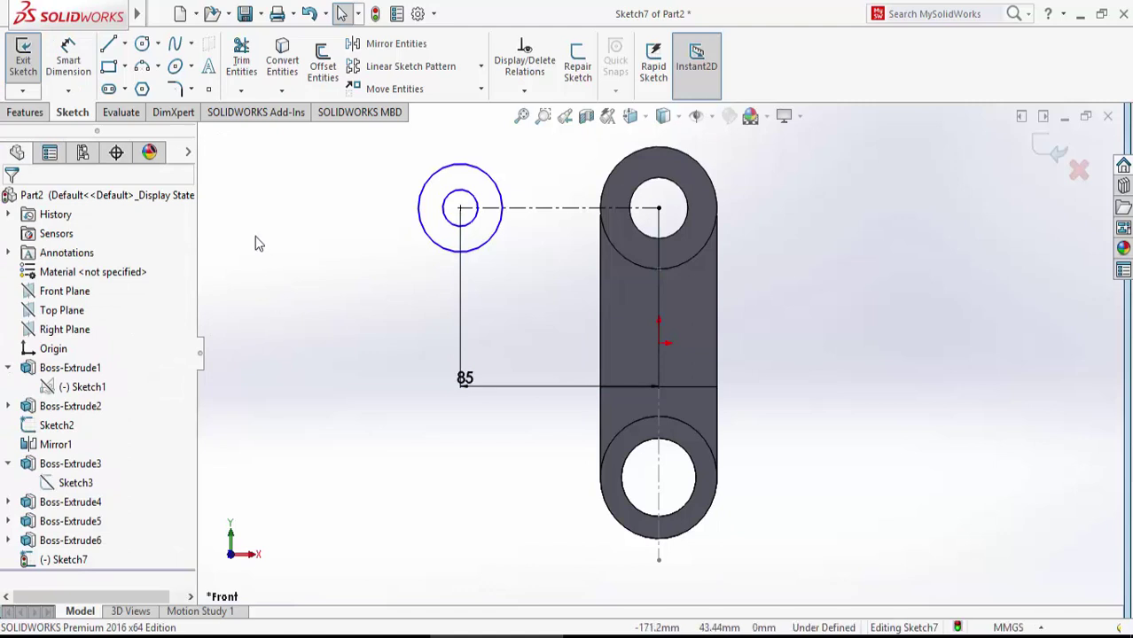
- Start a boss extrusion of Sketch7 beginning at an 18/2 (9 mm) offset from the sketch plane
{"action": "left_click", "coordinate": [34, 115]}
{"action": "left_click", "coordinate": [30, 62]}
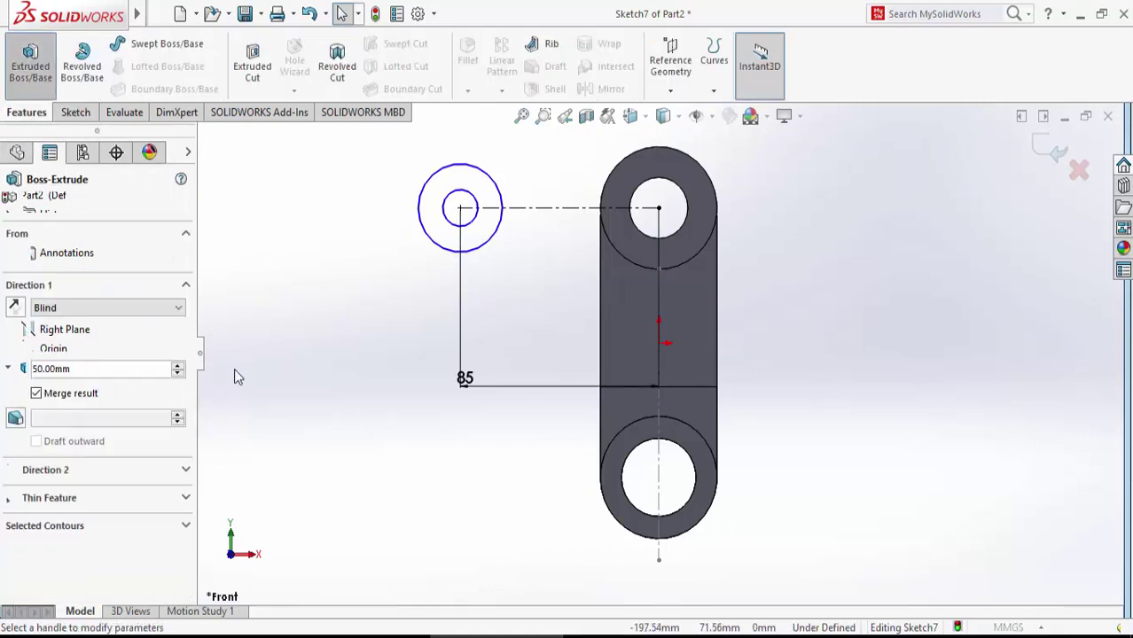
{"action": "mouse_move", "coordinate": [306, 376]}
{"action": "middle_mouse_down"}
{"action": "mouse_move", "coordinate": [369, 400]}
{"action": "mouse_move", "coordinate": [383, 447]}
{"action": "middle_mouse_up"}
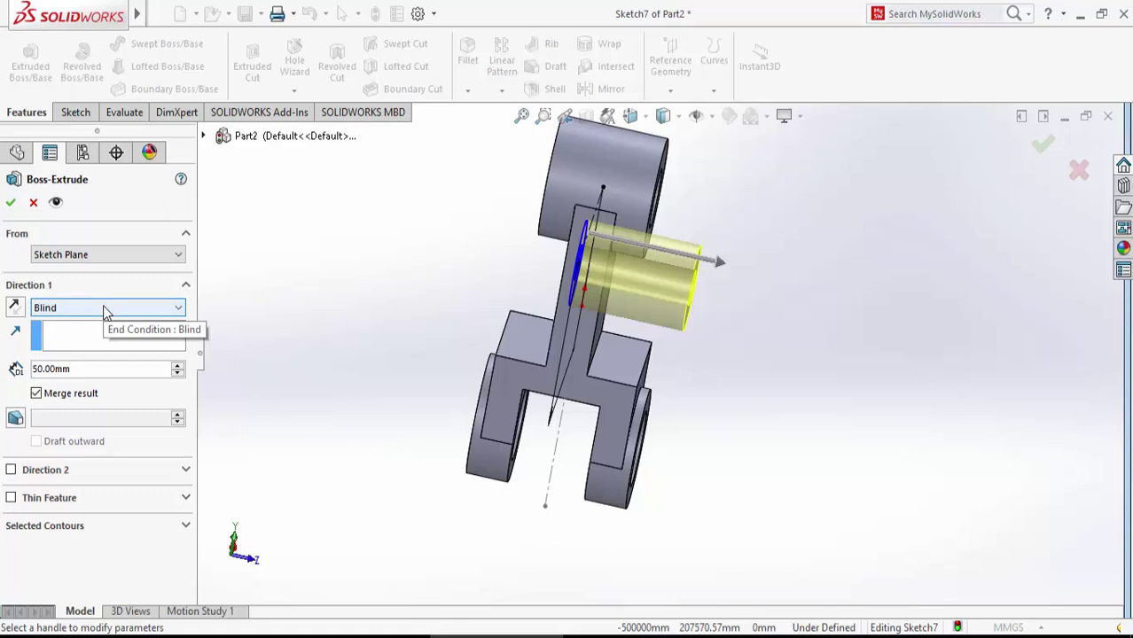
{"action": "left_click", "coordinate": [104, 254]}
{"action": "left_click", "coordinate": [47, 304]}
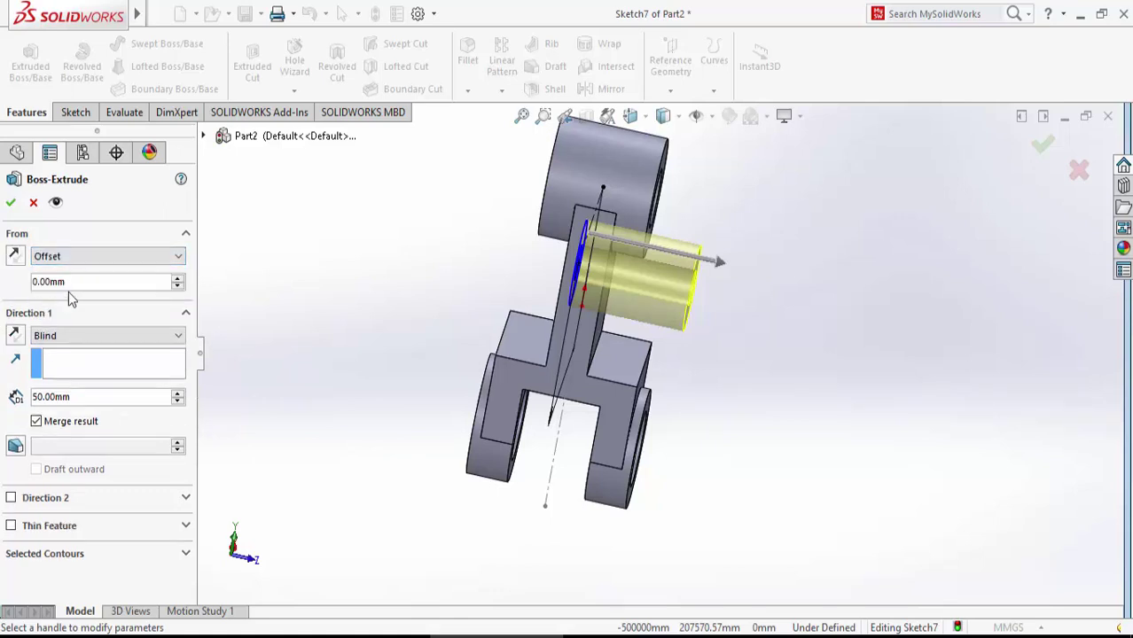
{"action": "left_click_drag", "start_coordinate": [72, 283], "coordinate": [19, 282]}
{"action": "left_click", "coordinate": [361, 637]}
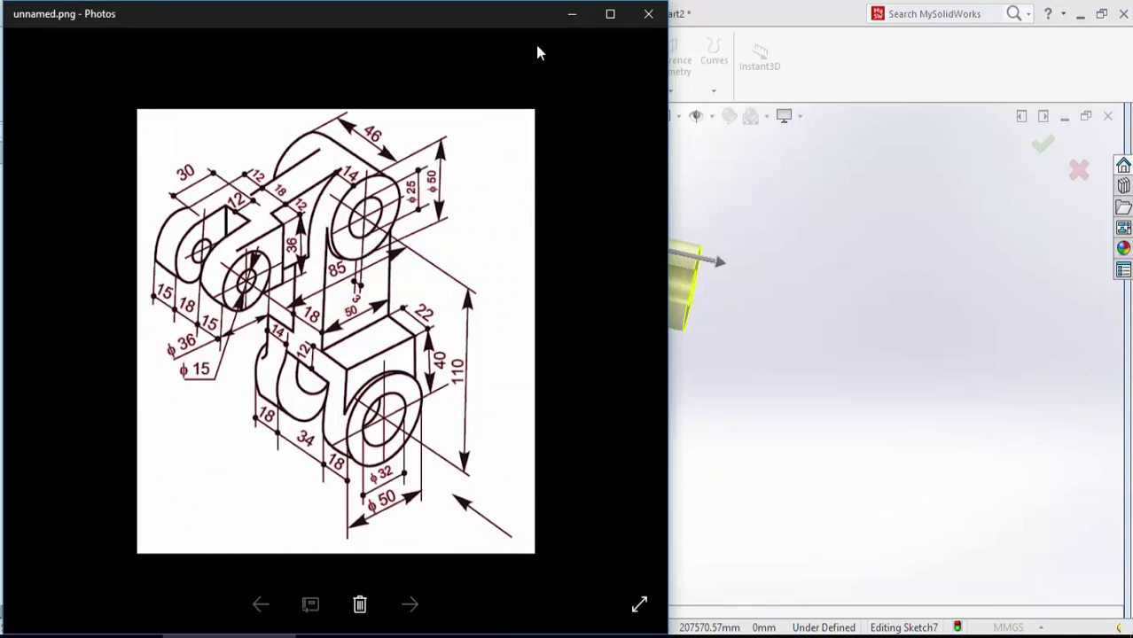
{"action": "left_click", "coordinate": [573, 15]}
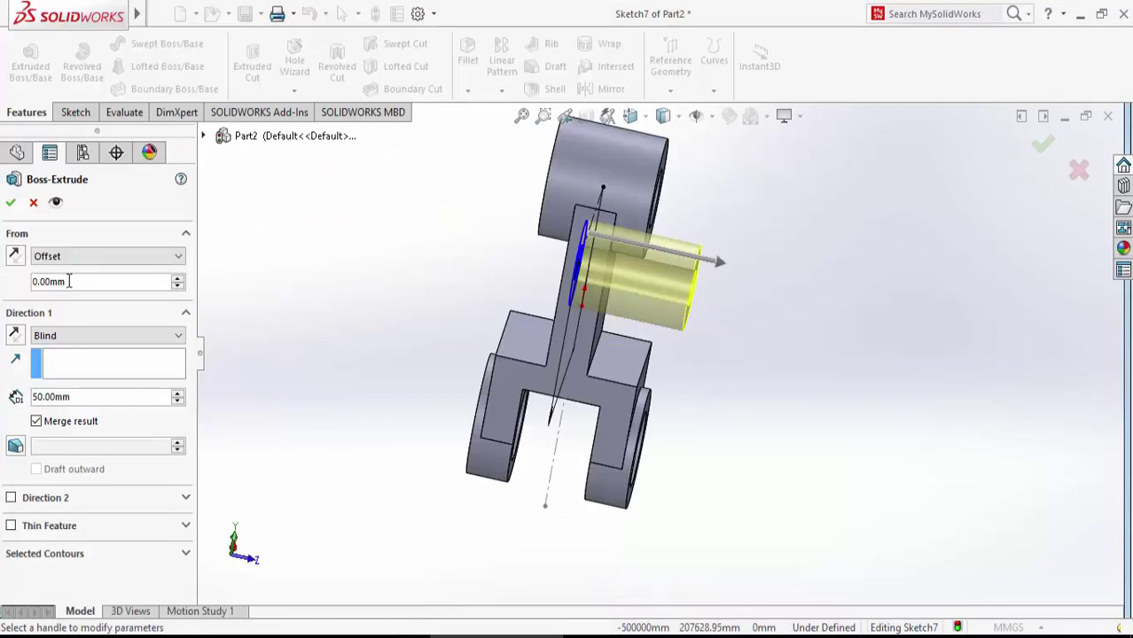
{"action": "double_click", "coordinate": [69, 281]}
{"action": "type", "text": "18"}
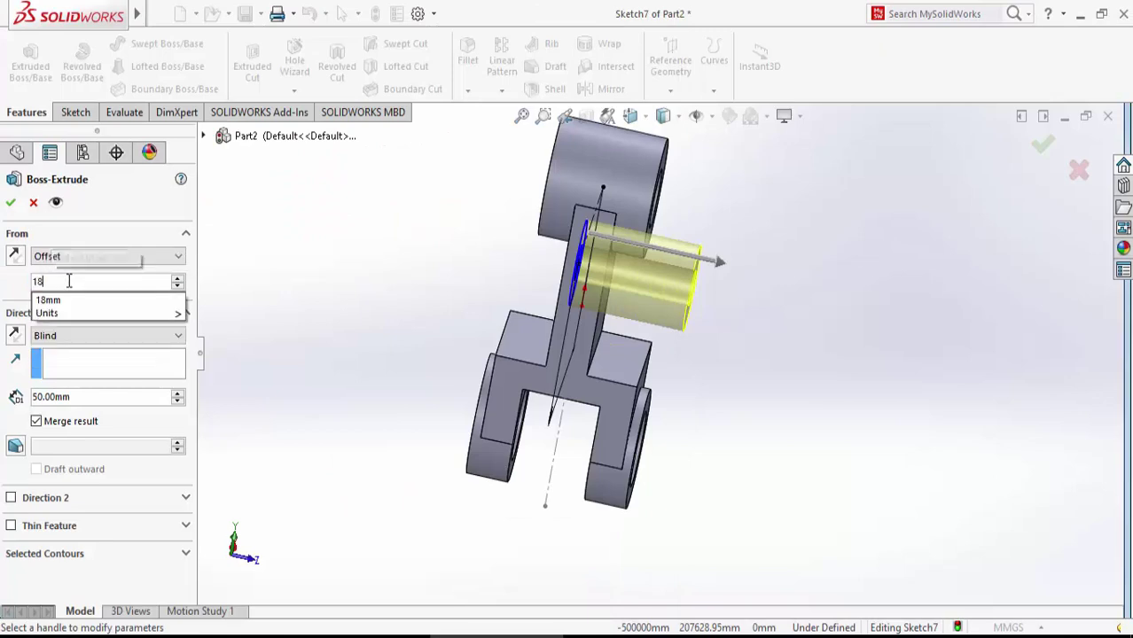
{"action": "type", "text": "/2"}
{"action": "key", "text": "Return"}
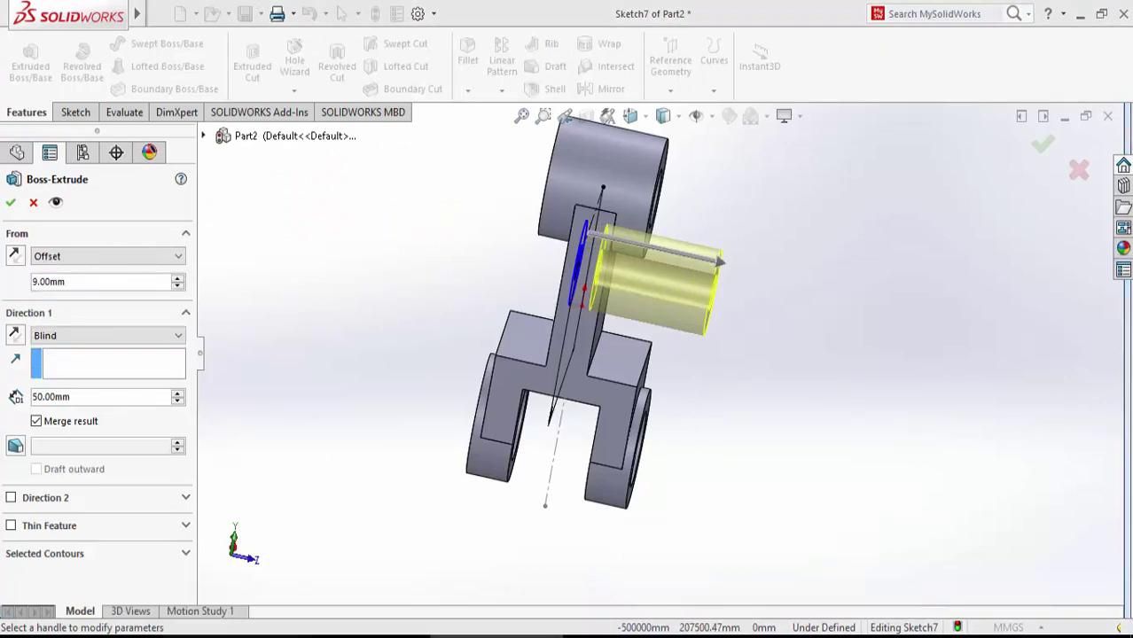
- Give the boss a 15 mm blind depth and create Boss-Extrude7
{"action": "key", "text": "alt+Tab"}
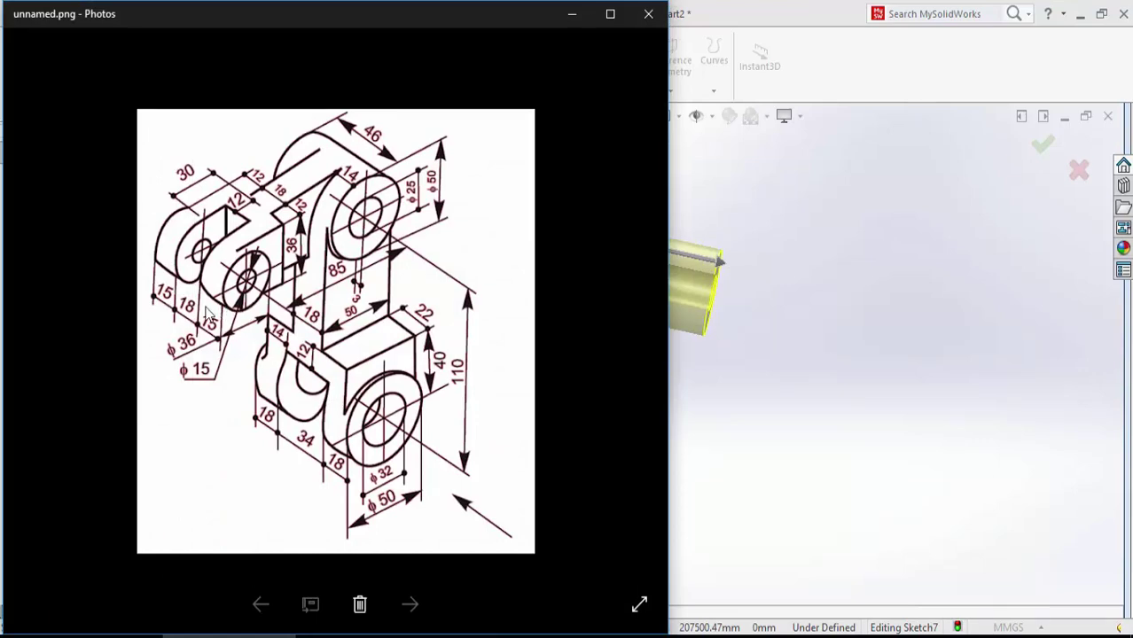
{"action": "left_click", "coordinate": [572, 15]}
{"action": "double_click", "coordinate": [90, 402]}
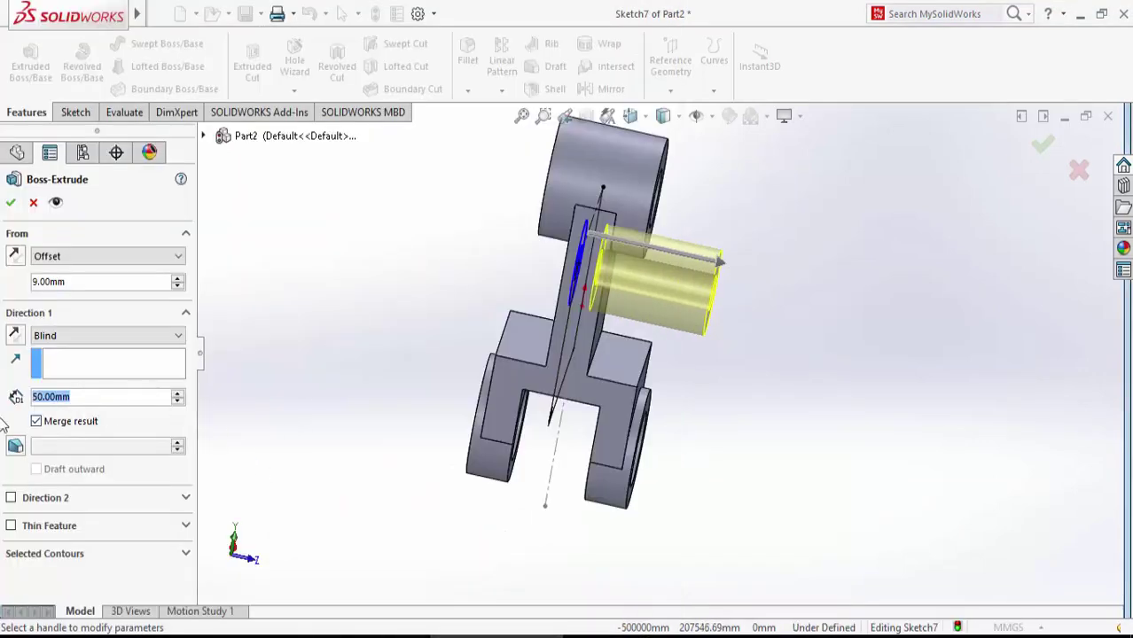
{"action": "type", "text": "15"}
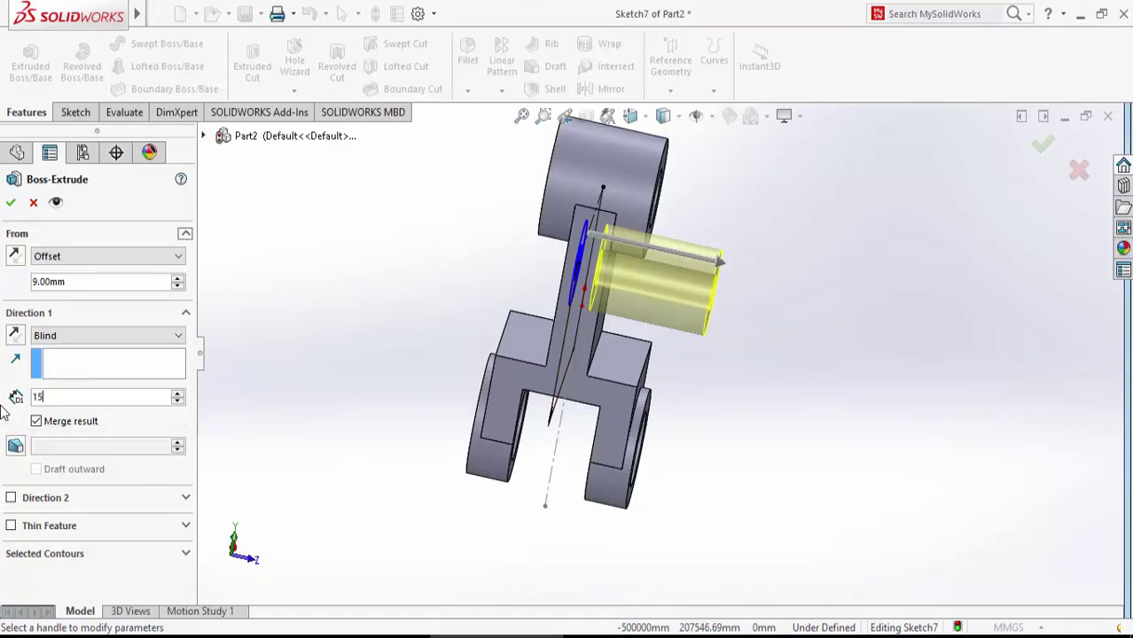
{"action": "key", "text": "Return"}
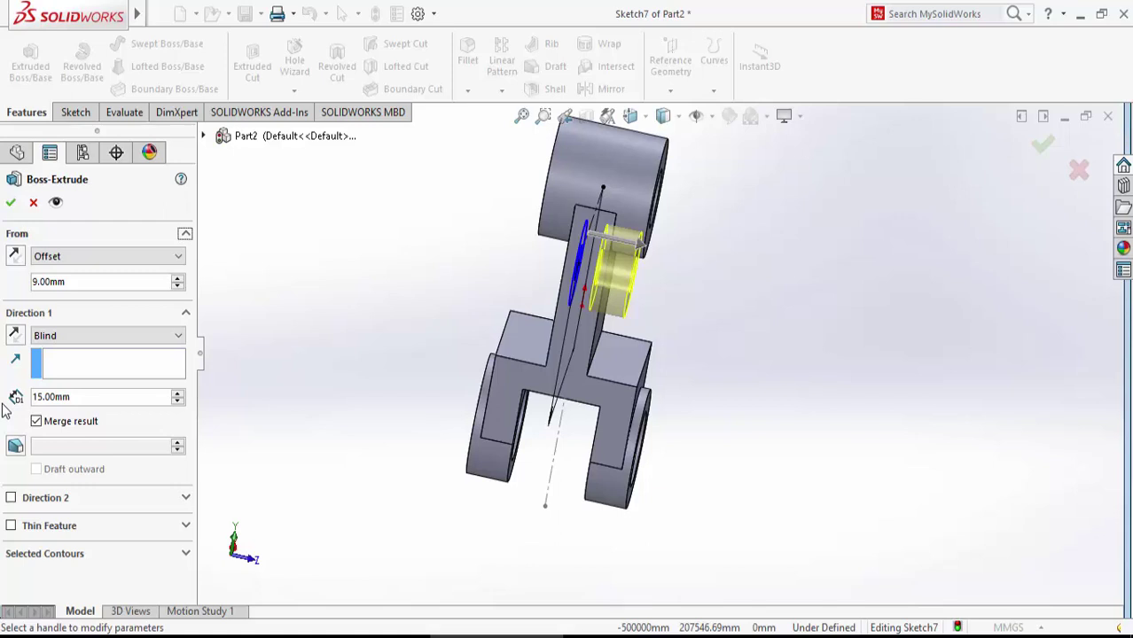
{"action": "left_click", "coordinate": [10, 204]}
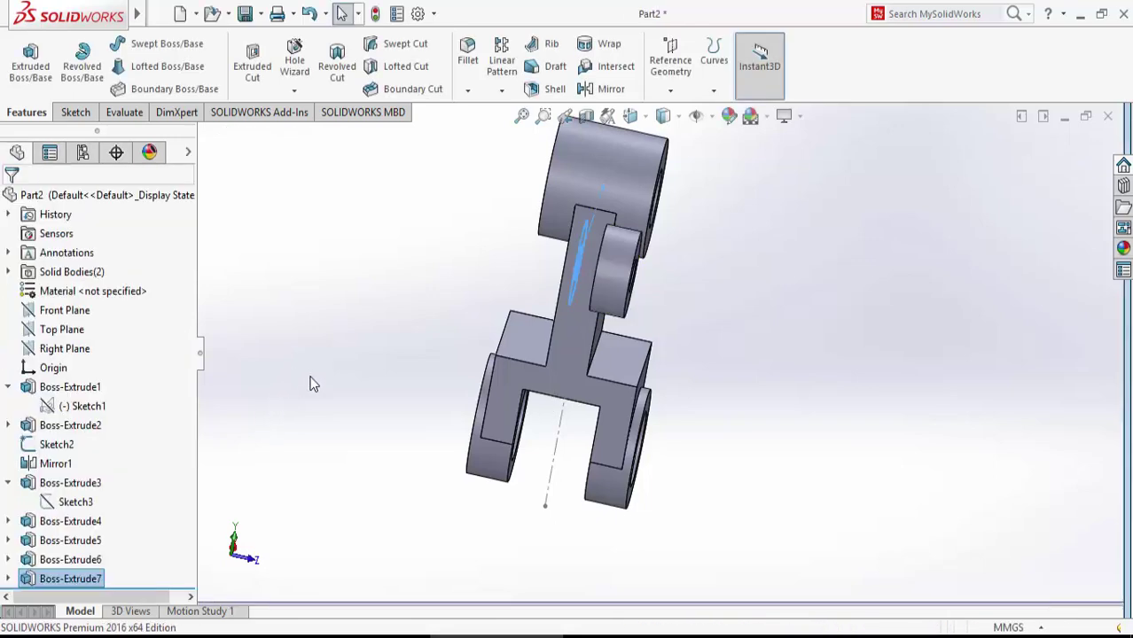
- Begin a Mirror feature with the Front Plane as the mirror plane
{"action": "mouse_move", "coordinate": [310, 384]}
{"action": "middle_mouse_down"}
{"action": "mouse_move", "coordinate": [347, 435]}
{"action": "mouse_move", "coordinate": [335, 387]}
{"action": "middle_mouse_up"}
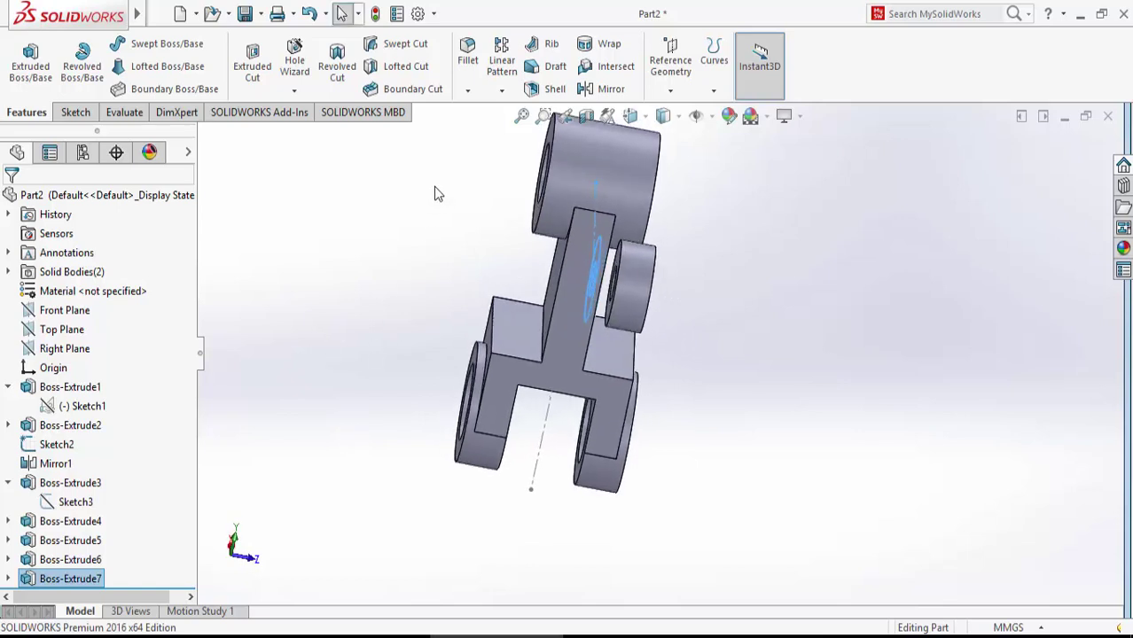
{"action": "left_click", "coordinate": [502, 90]}
{"action": "left_click", "coordinate": [519, 153]}
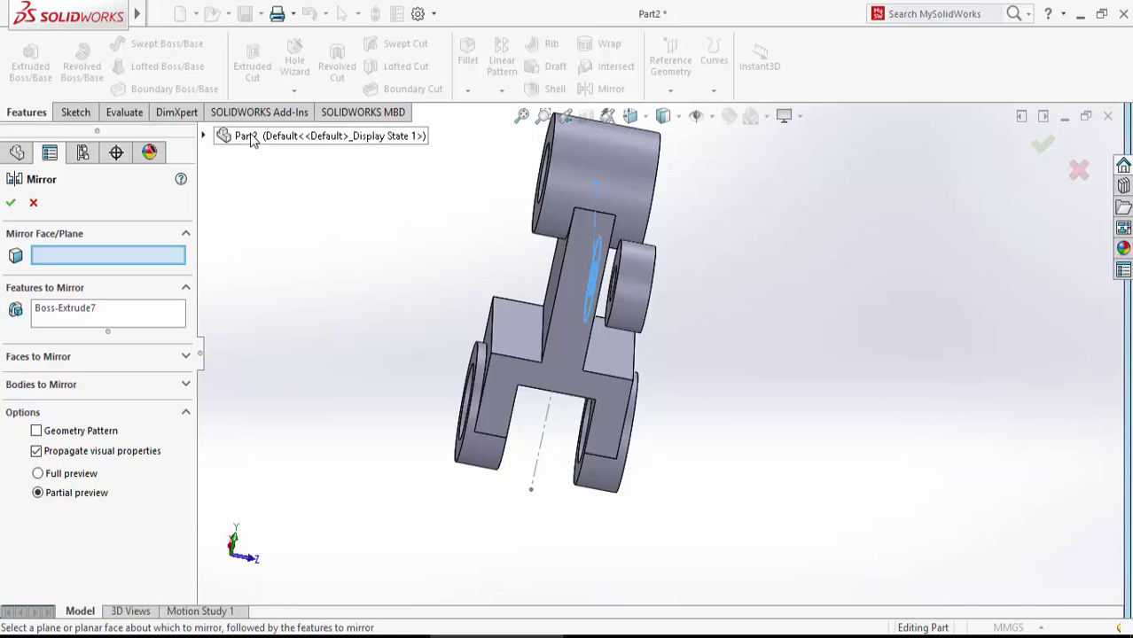
{"action": "left_click", "coordinate": [203, 136]}
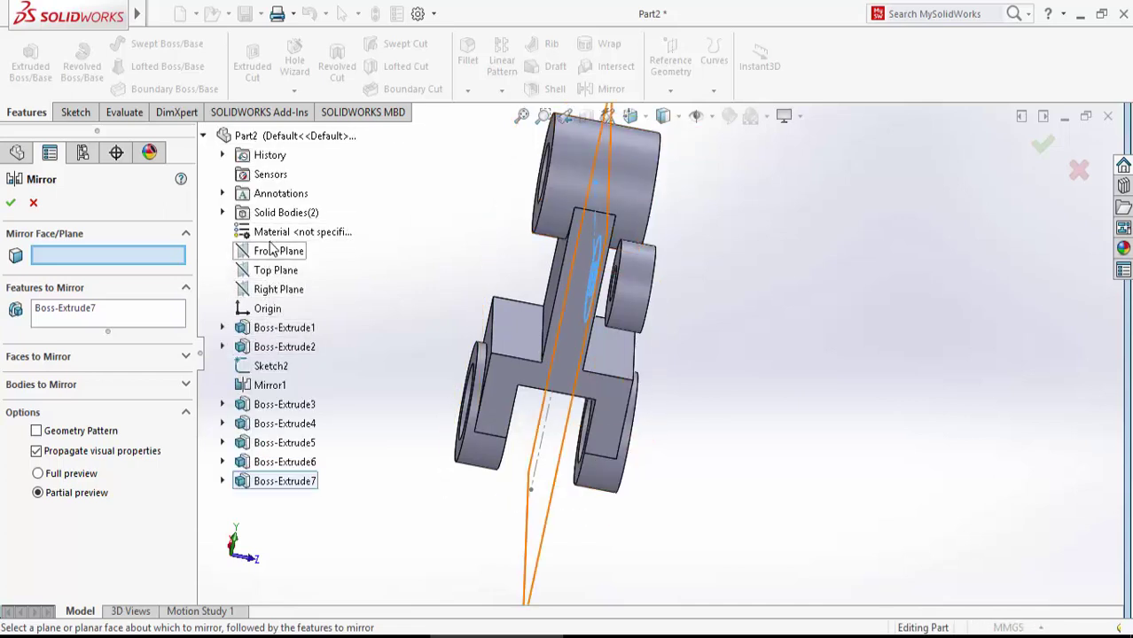
{"action": "left_click", "coordinate": [274, 253]}
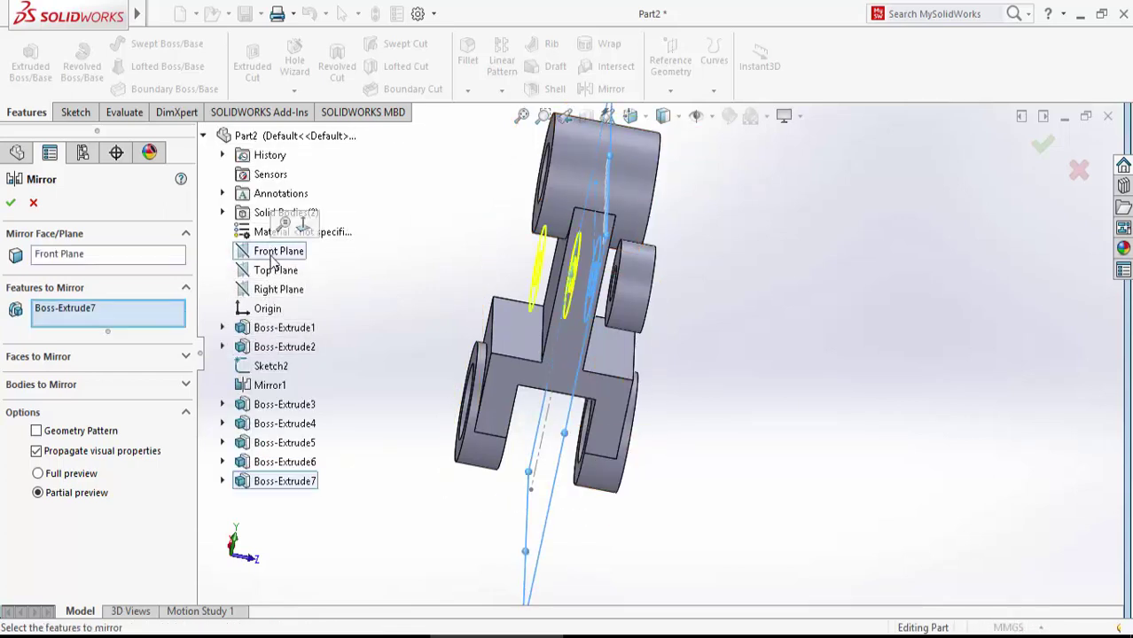
{"action": "mouse_move", "coordinate": [781, 450]}
{"action": "middle_mouse_down"}
{"action": "mouse_move", "coordinate": [735, 413]}
{"action": "mouse_move", "coordinate": [755, 388]}
{"action": "mouse_move", "coordinate": [761, 397]}
{"action": "middle_mouse_up"}
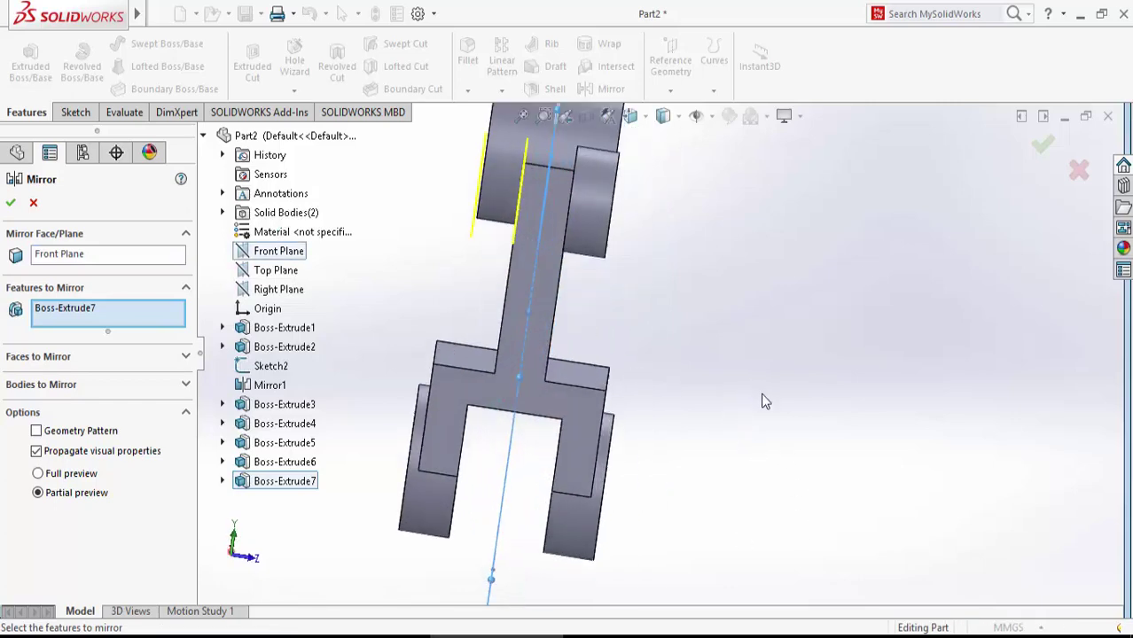
- Mirror the Boss-Extrude7 cylinder body instead of the feature, then fit the model in view
{"action": "left_click", "coordinate": [11, 204]}
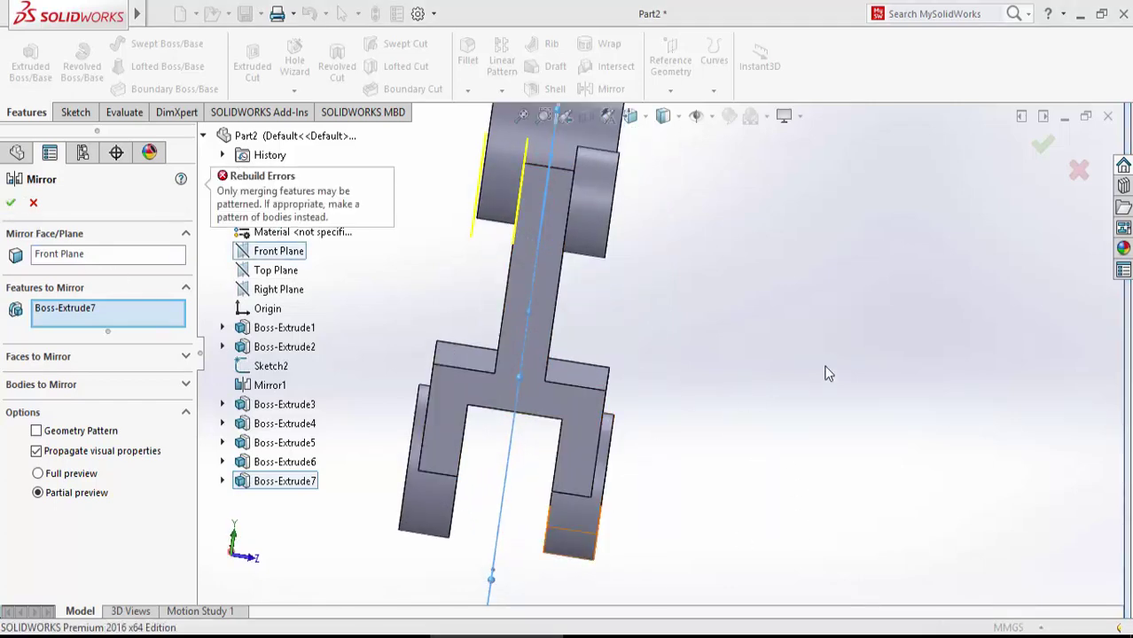
{"action": "right_click", "coordinate": [74, 317]}
{"action": "left_click", "coordinate": [106, 346]}
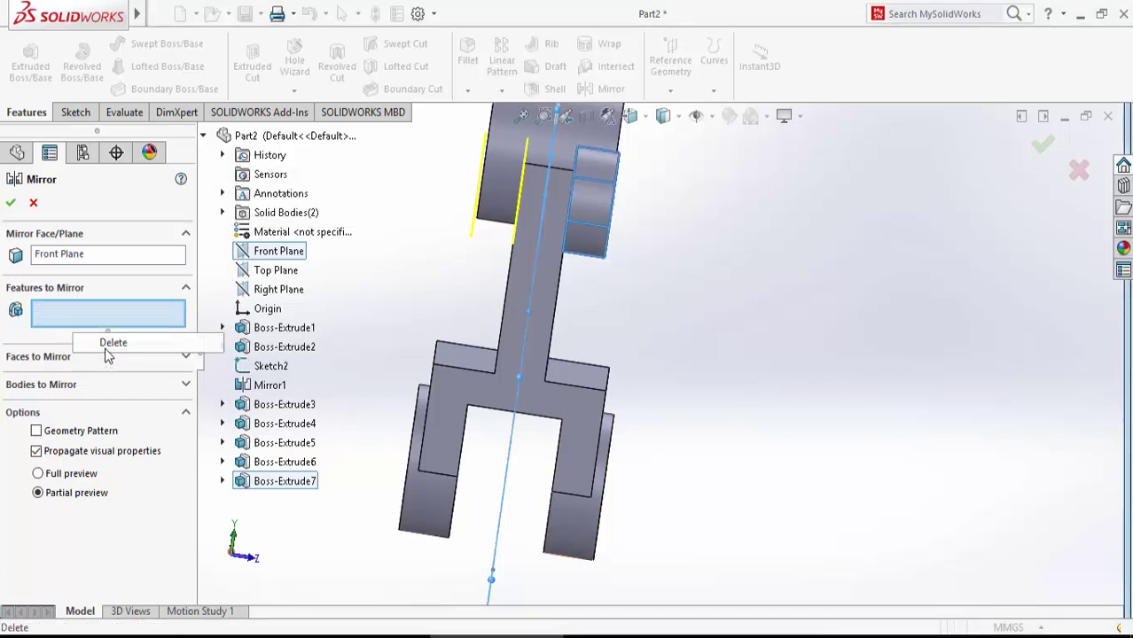
{"action": "left_click", "coordinate": [61, 389]}
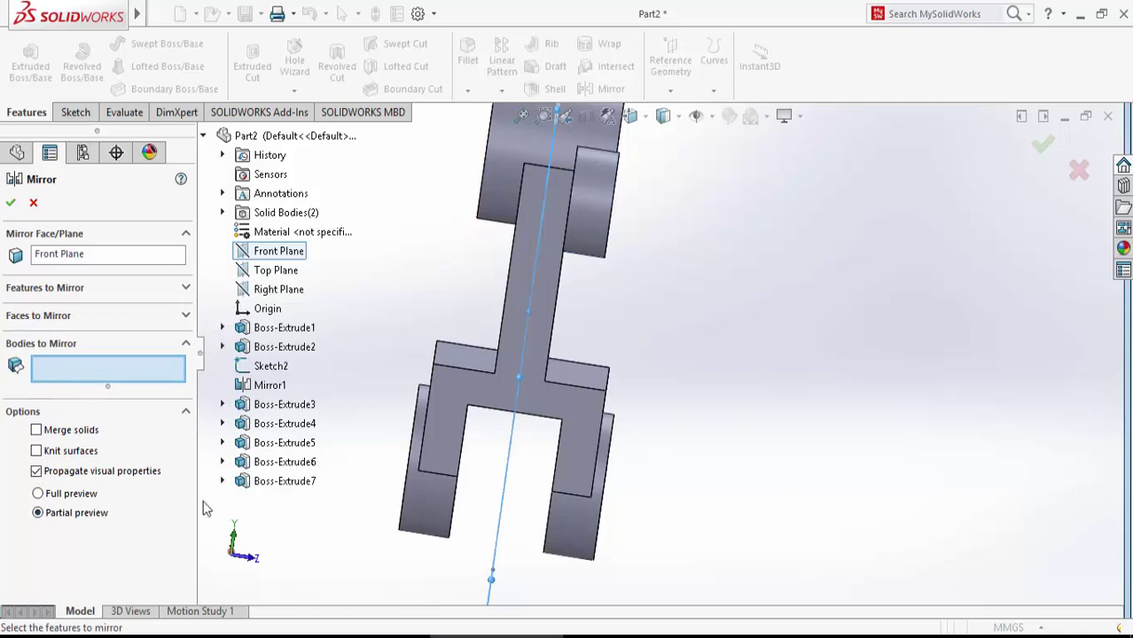
{"action": "middle_click_drag", "start_coordinate": [737, 271], "coordinate": [764, 340]}
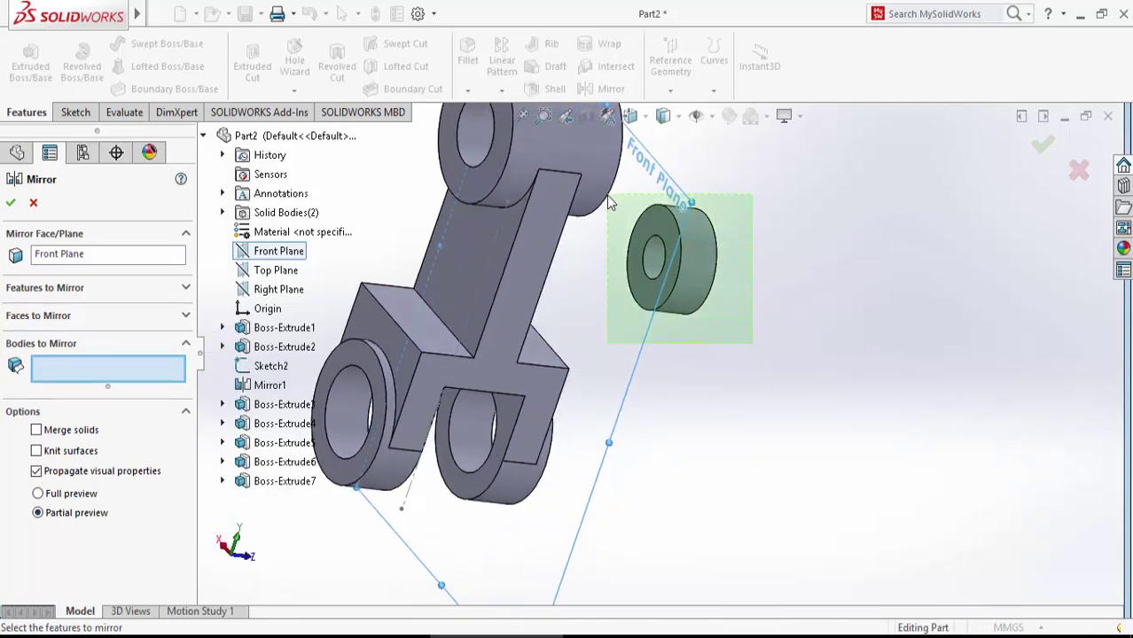
{"action": "left_click", "coordinate": [674, 266]}
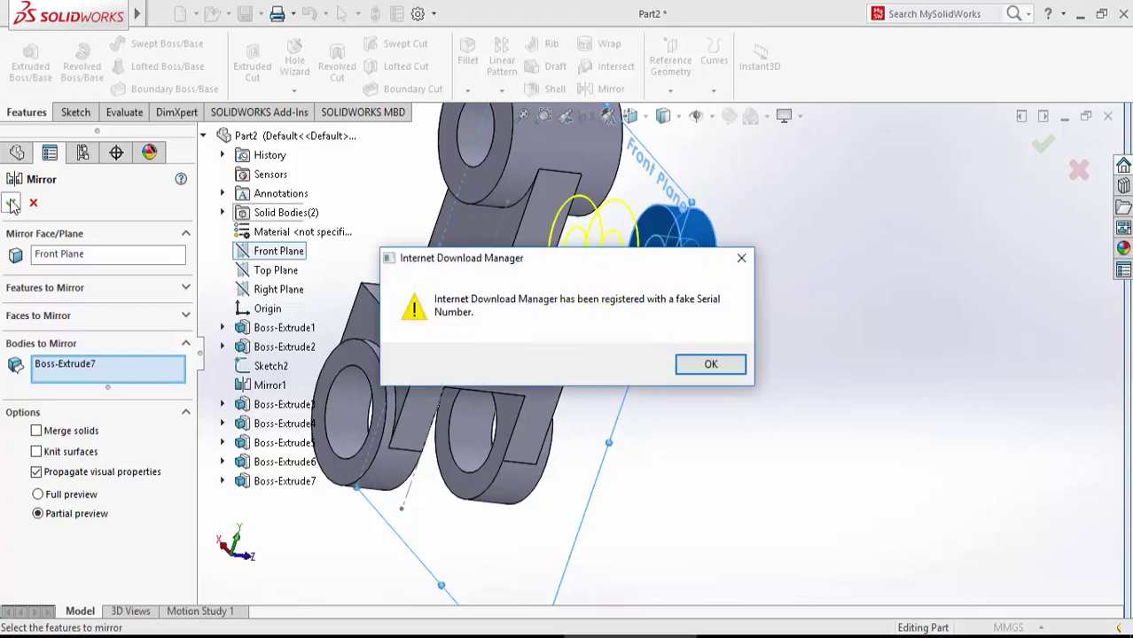
{"action": "key", "text": "Return"}
{"action": "mouse_move", "coordinate": [880, 349]}
{"action": "middle_mouse_down"}
{"action": "mouse_move", "coordinate": [832, 319]}
{"action": "mouse_move", "coordinate": [1007, 319]}
{"action": "mouse_move", "coordinate": [943, 321]}
{"action": "mouse_move", "coordinate": [877, 302]}
{"action": "middle_mouse_up"}
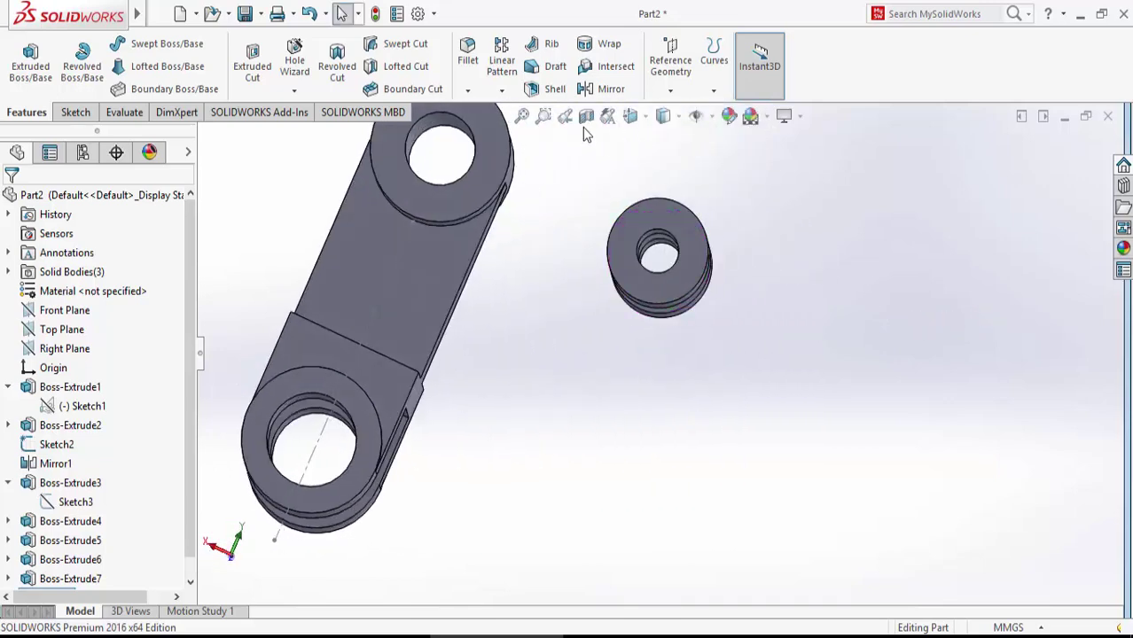
{"action": "left_click", "coordinate": [521, 116]}
- Open a Top Plane sketch and draw a stepped line chain from the lower block to the main body's edge
{"action": "left_click", "coordinate": [61, 329]}
{"action": "left_click", "coordinate": [133, 321]}
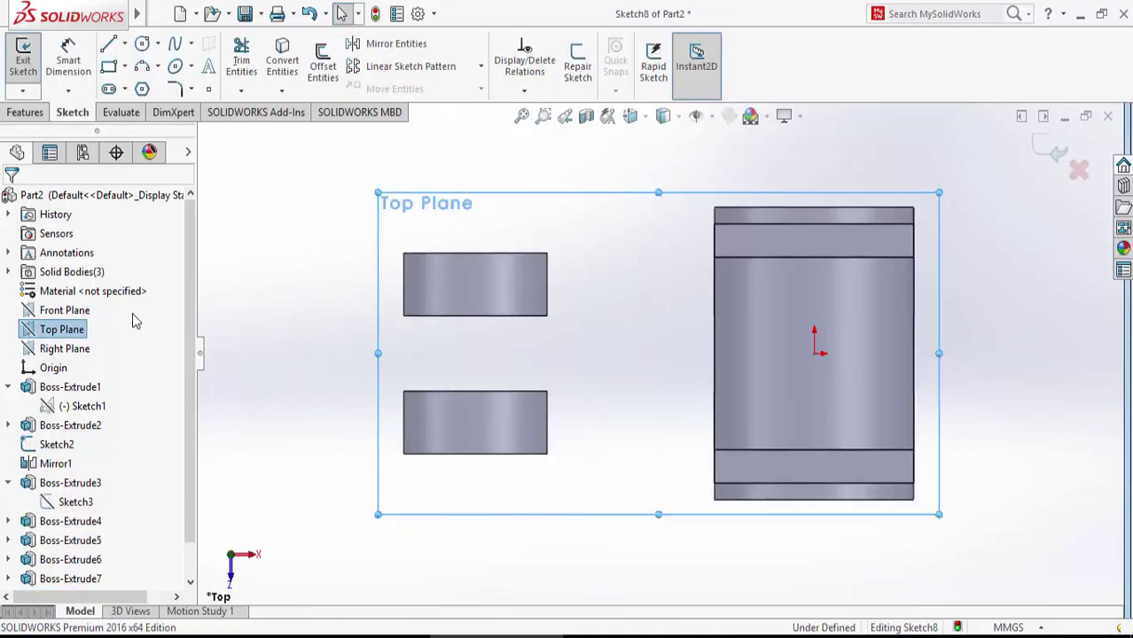
{"action": "right_click", "coordinate": [72, 330]}
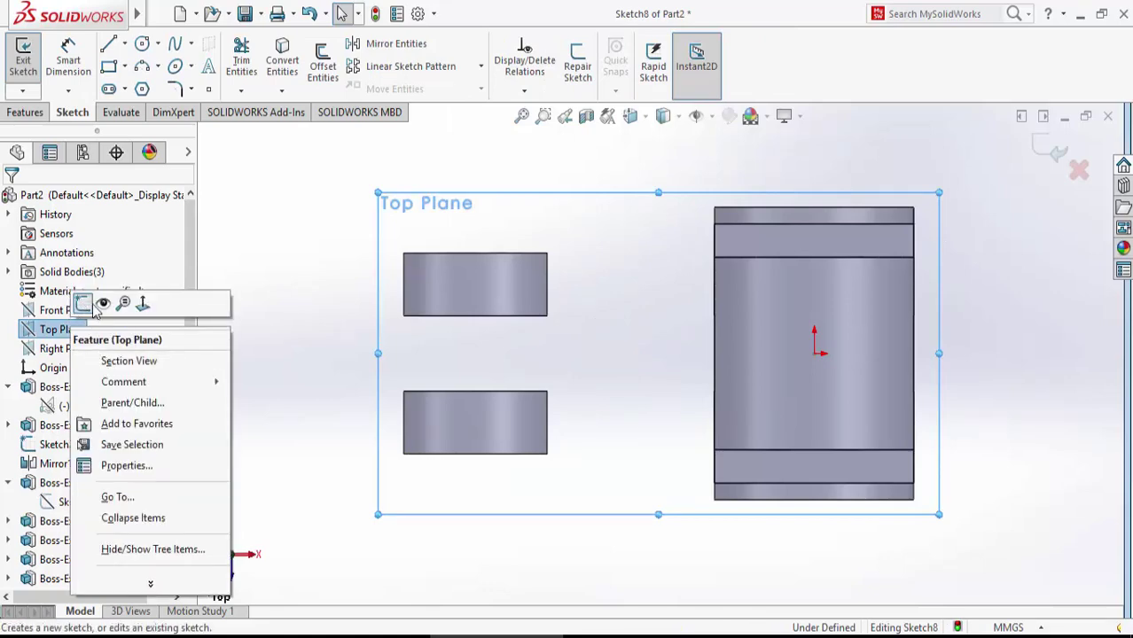
{"action": "left_click", "coordinate": [127, 46]}
{"action": "left_click", "coordinate": [136, 66]}
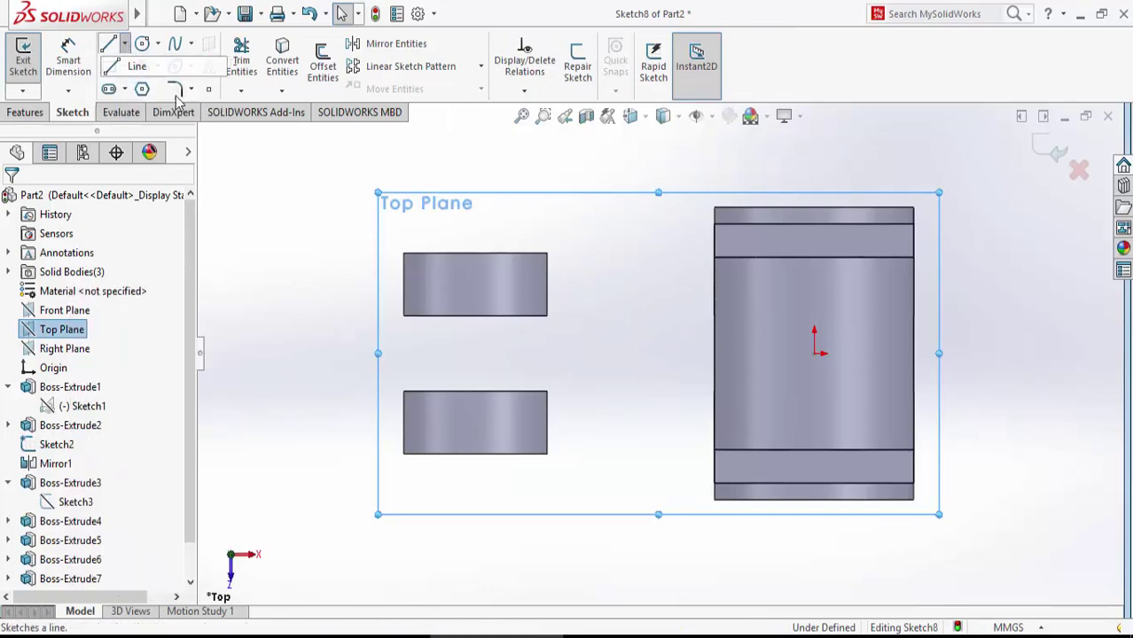
{"action": "left_click", "coordinate": [547, 316]}
{"action": "left_click", "coordinate": [547, 391]}
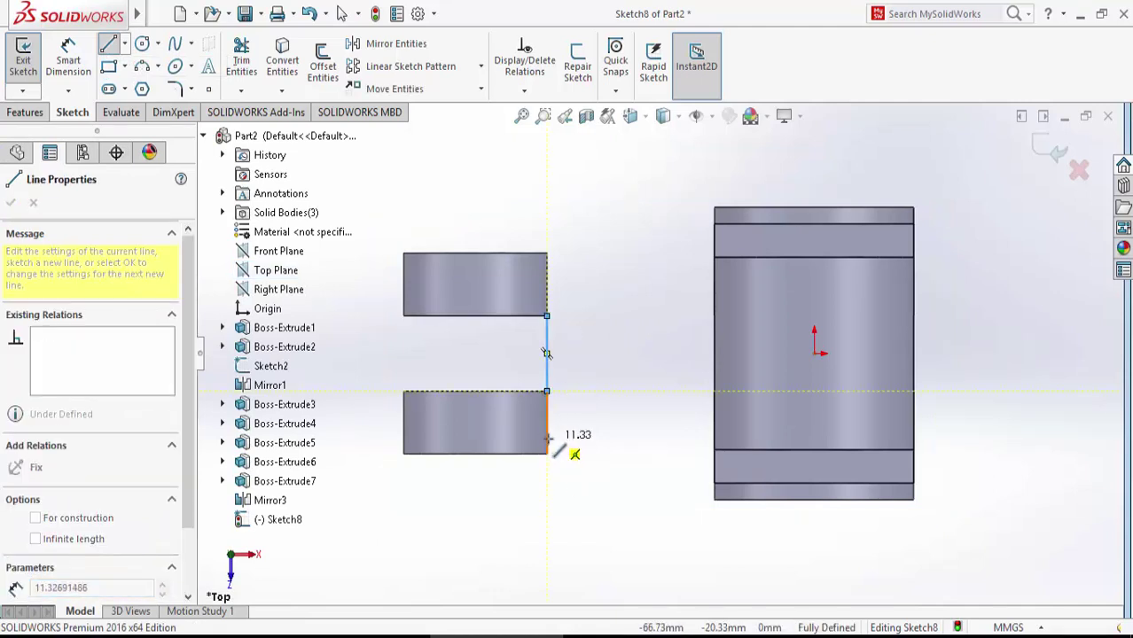
{"action": "left_click", "coordinate": [547, 438]}
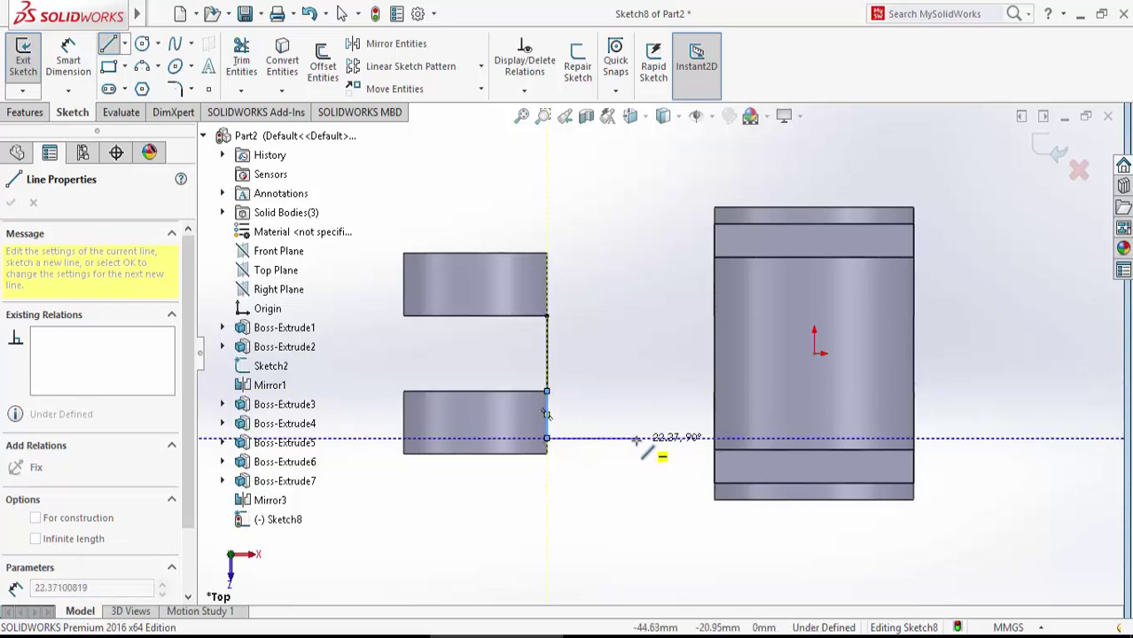
{"action": "left_click", "coordinate": [622, 438]}
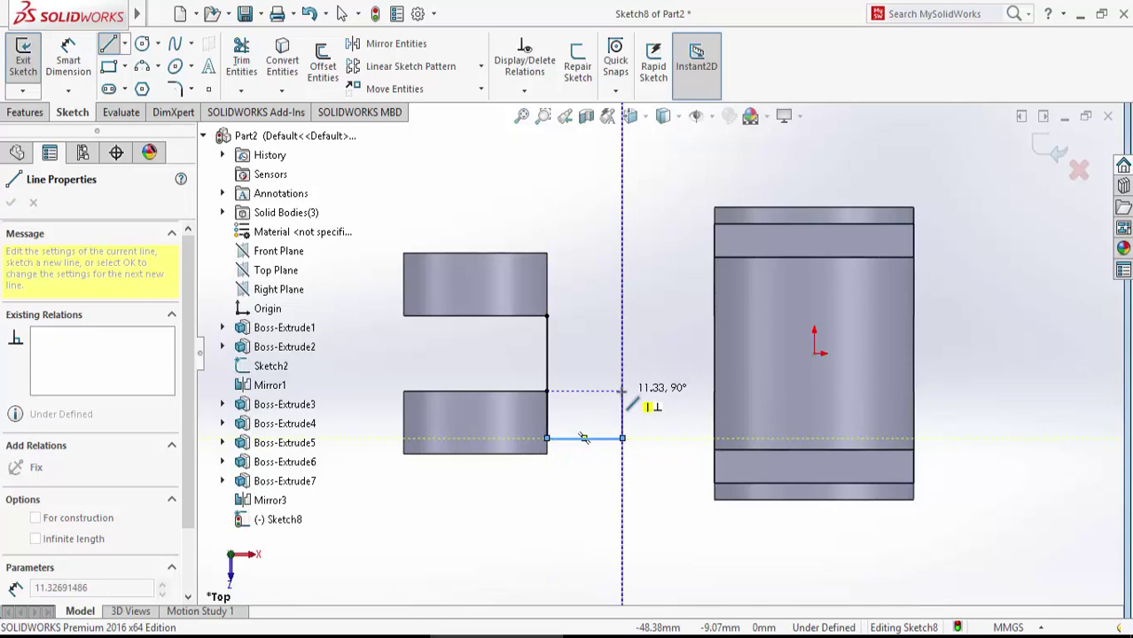
{"action": "left_click", "coordinate": [622, 391]}
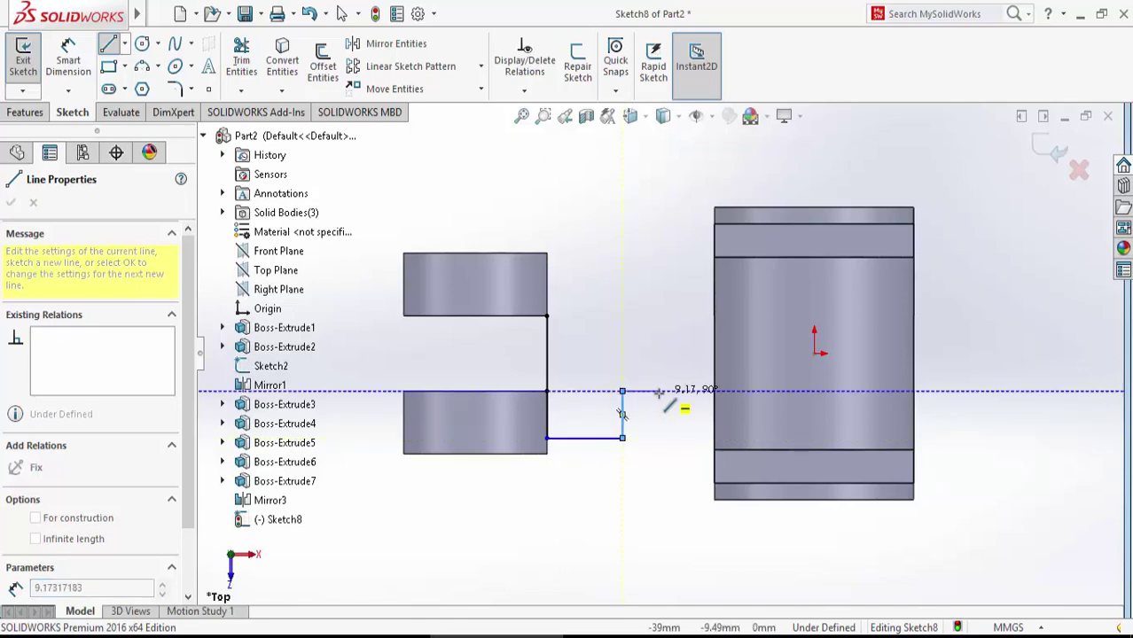
{"action": "left_click", "coordinate": [715, 391]}
{"action": "right_click", "coordinate": [715, 391]}
{"action": "left_click", "coordinate": [744, 402]}
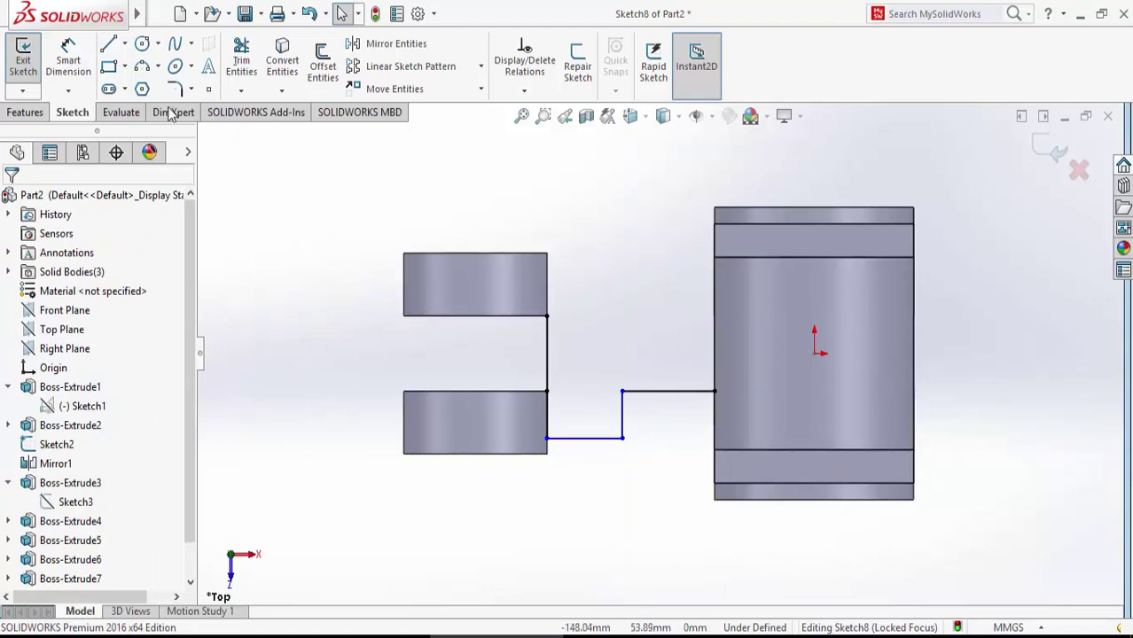
- Add a horizontal centreline from the vertical line to the main body's edge
{"action": "left_click", "coordinate": [125, 46]}
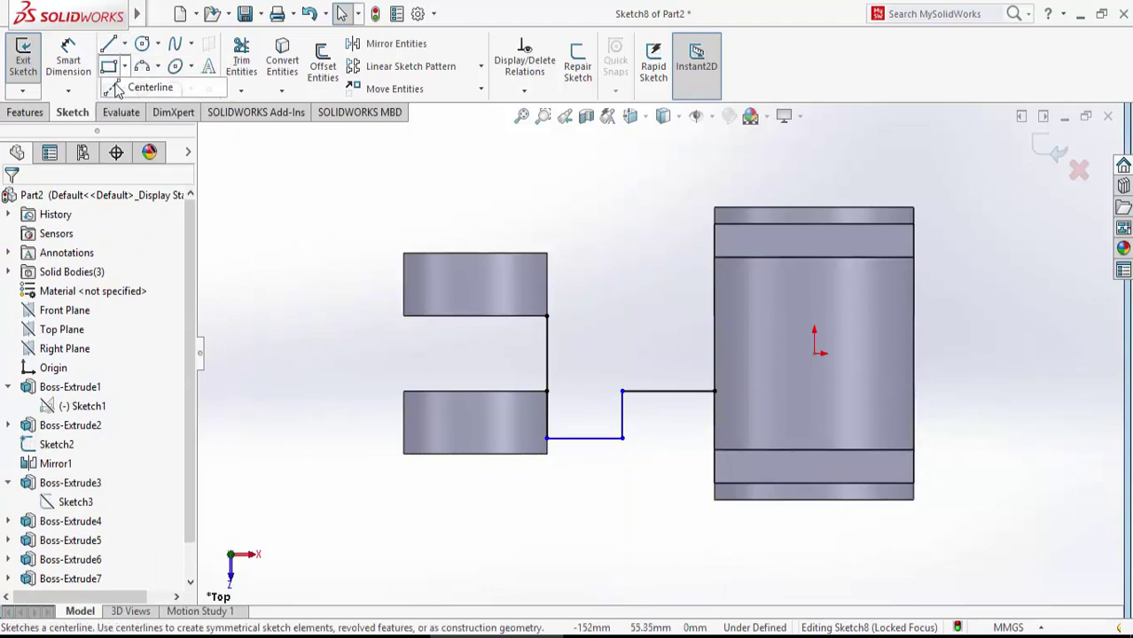
{"action": "left_click", "coordinate": [133, 86]}
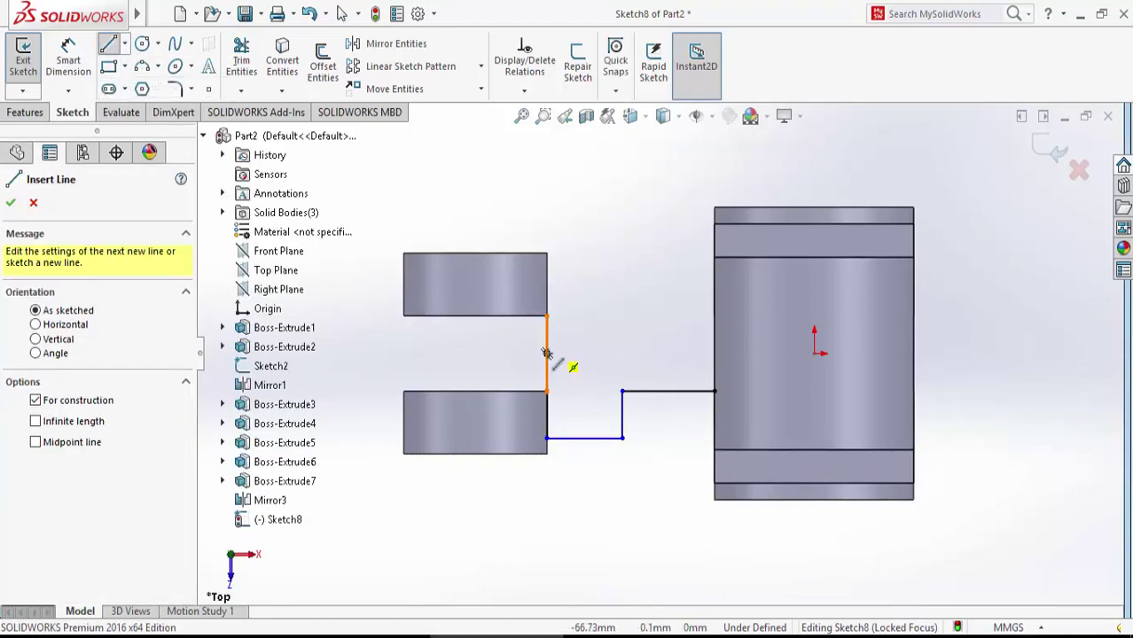
{"action": "left_click", "coordinate": [547, 353]}
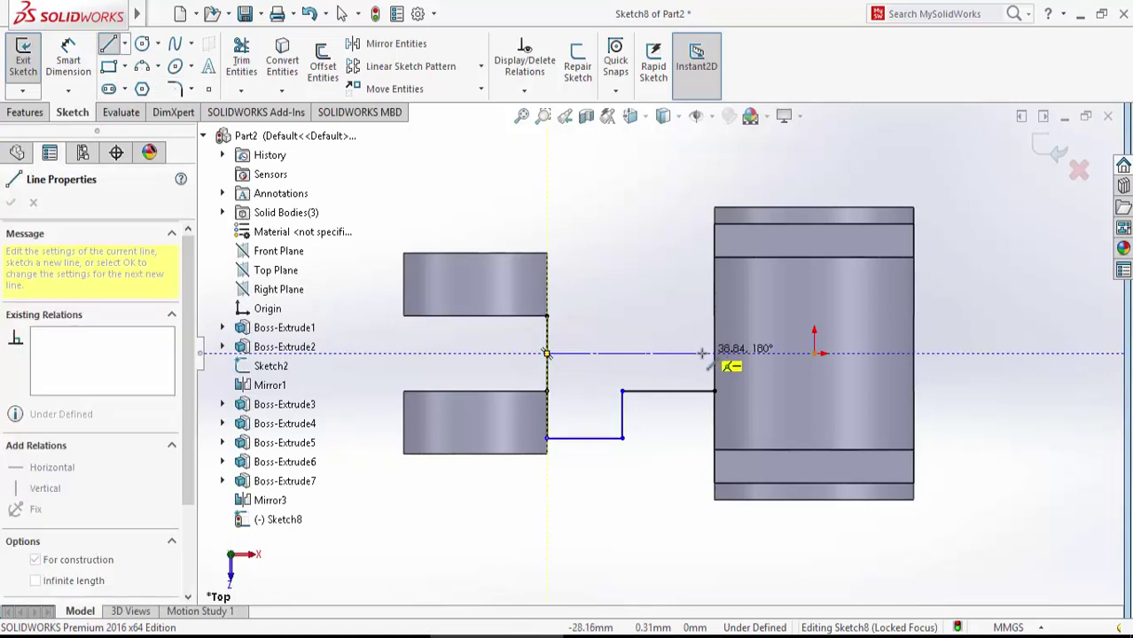
{"action": "left_click", "coordinate": [714, 353]}
{"action": "right_click", "coordinate": [715, 353]}
{"action": "left_click", "coordinate": [754, 367]}
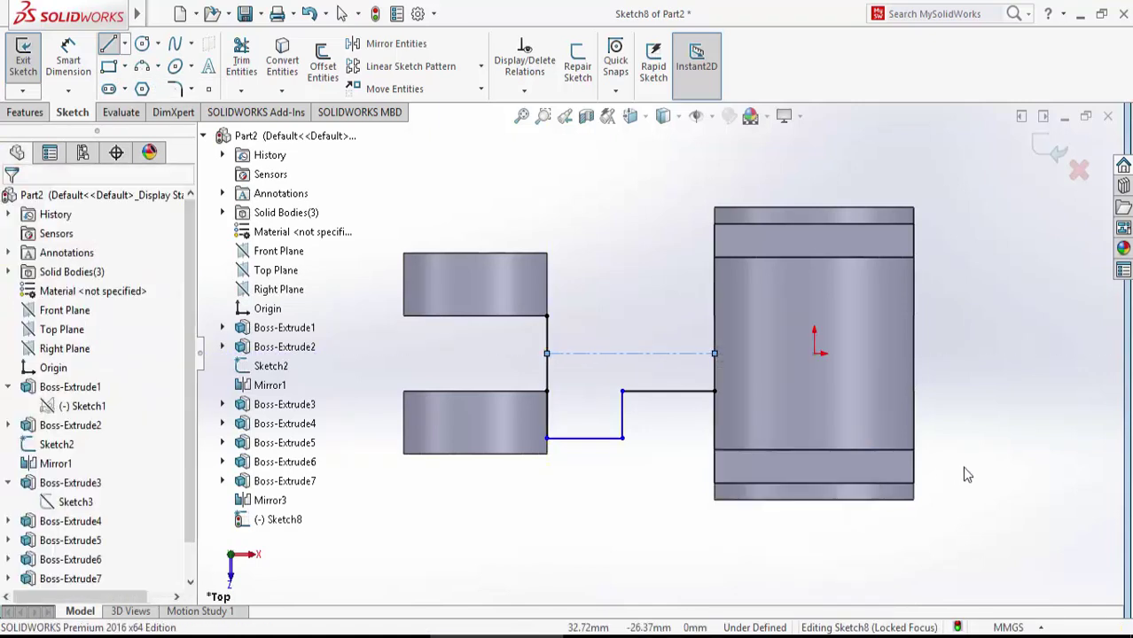
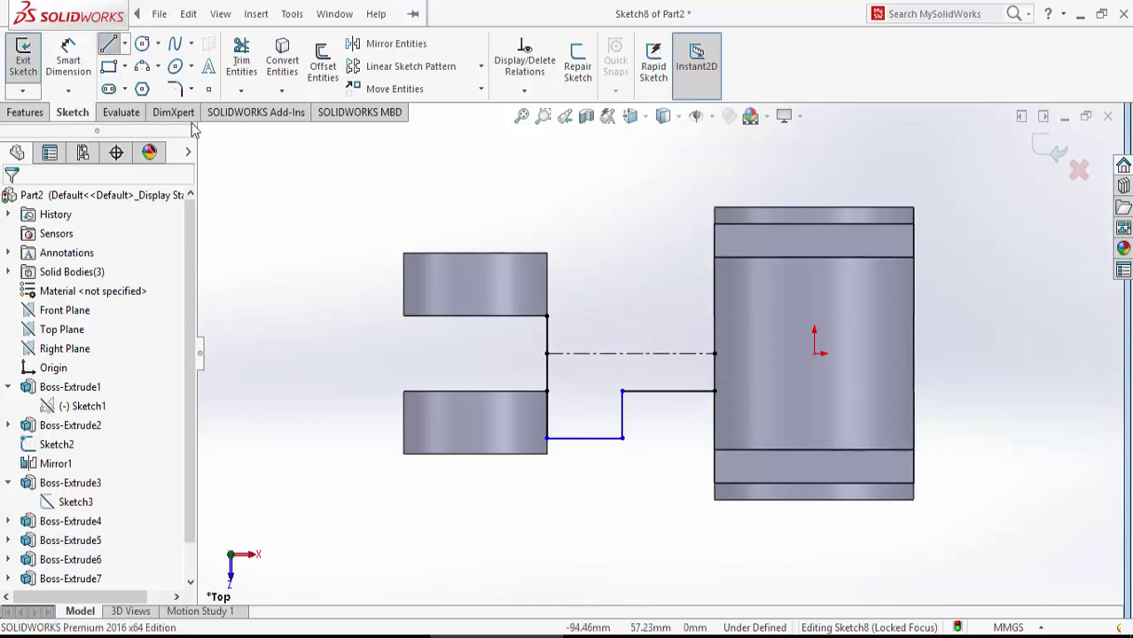
- Finish the lower stepped profile line on the right block's edge
{"action": "left_click", "coordinate": [721, 406]}
{"action": "right_click", "coordinate": [749, 370]}
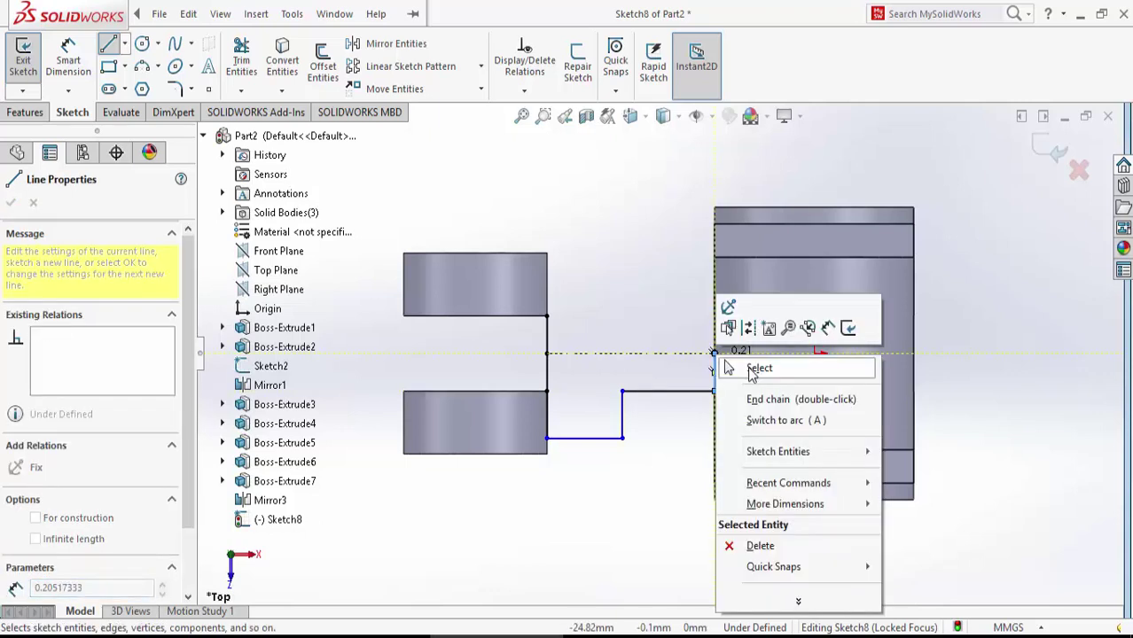
{"action": "left_click", "coordinate": [758, 369]}
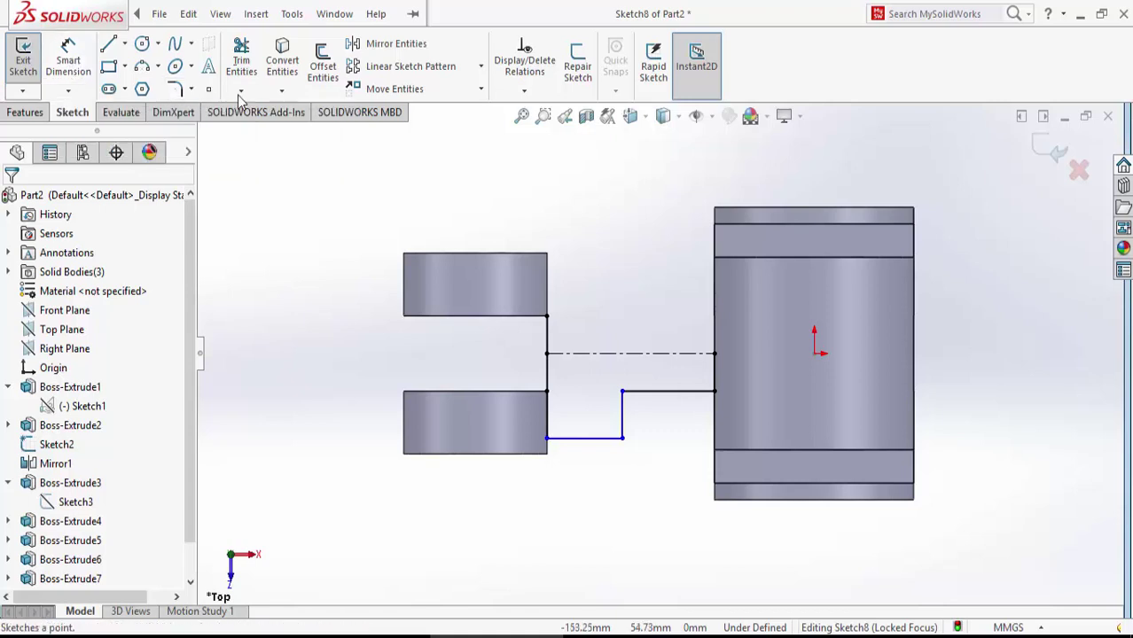
- Mirror the six lower profile lines about the horizontal centerline
{"action": "left_click", "coordinate": [390, 44]}
{"action": "left_click", "coordinate": [667, 391]}
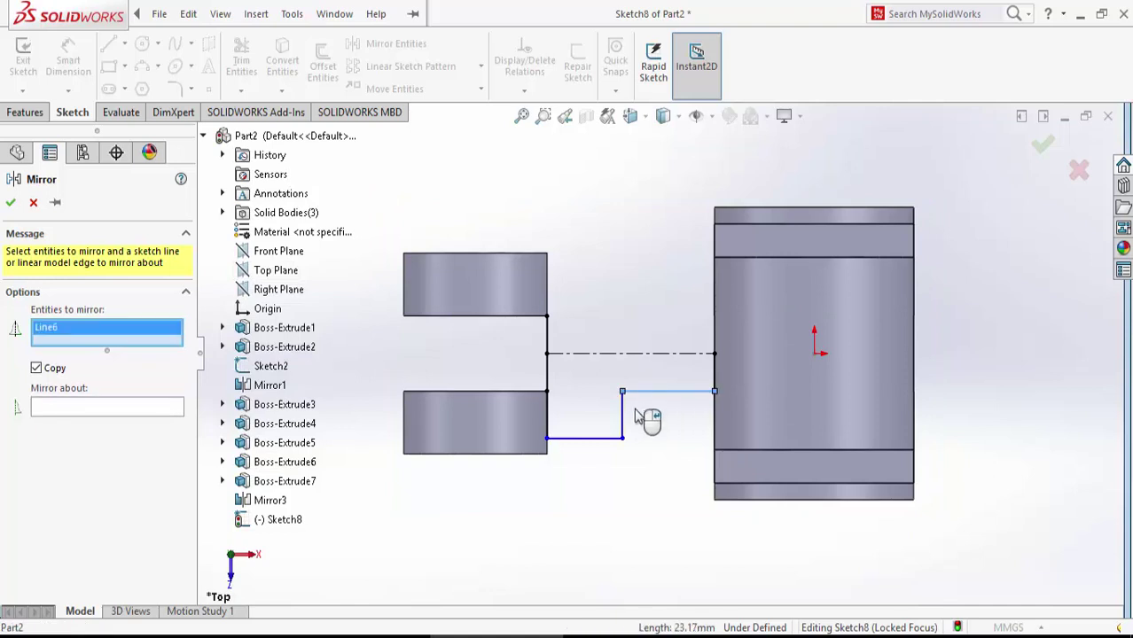
{"action": "left_click", "coordinate": [624, 418]}
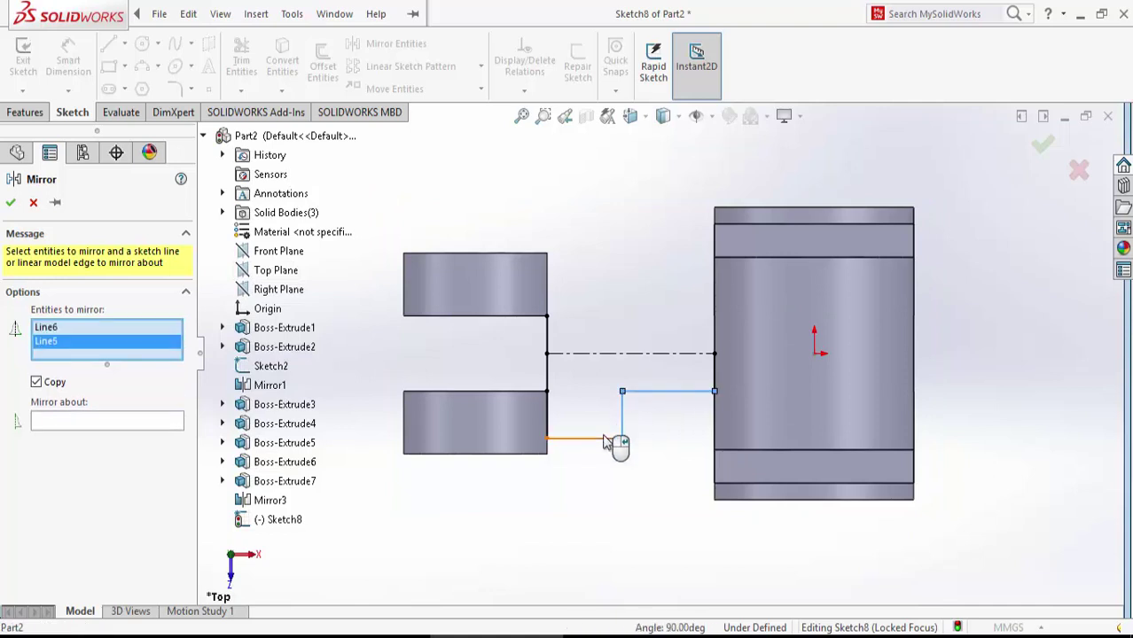
{"action": "left_click", "coordinate": [575, 437]}
{"action": "left_click", "coordinate": [550, 413]}
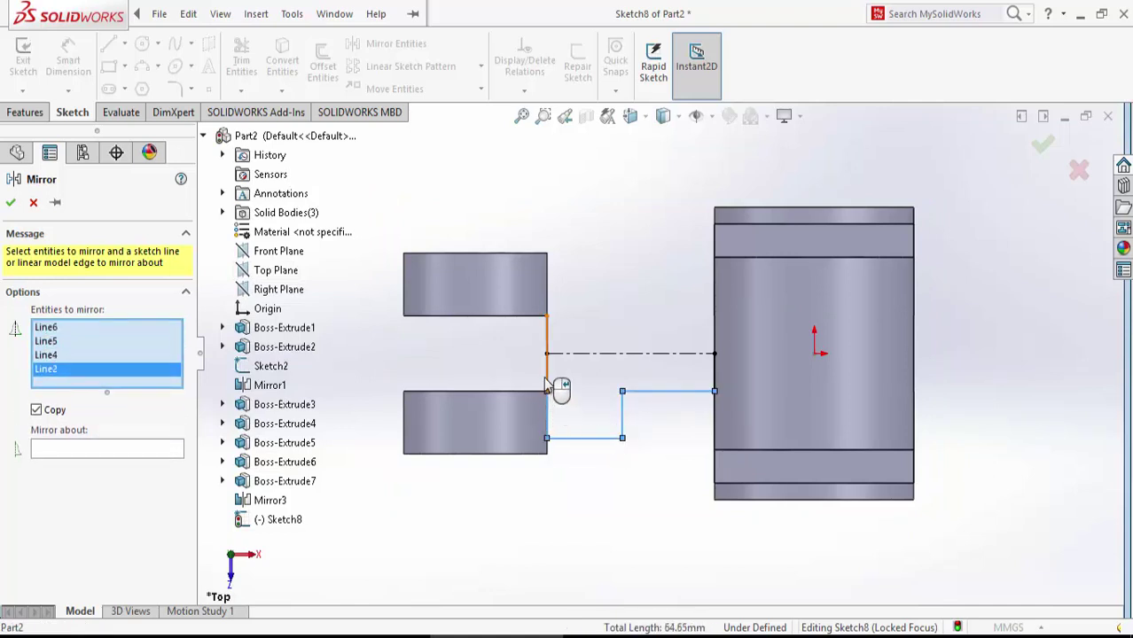
{"action": "left_click", "coordinate": [548, 381]}
{"action": "left_click", "coordinate": [713, 370]}
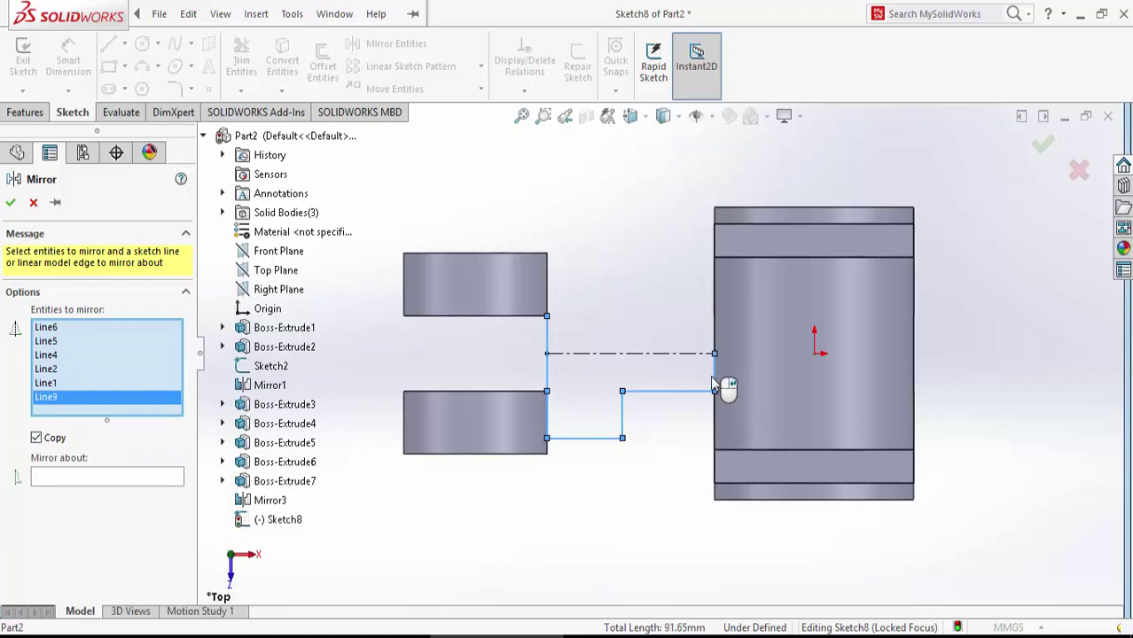
{"action": "left_click", "coordinate": [105, 475]}
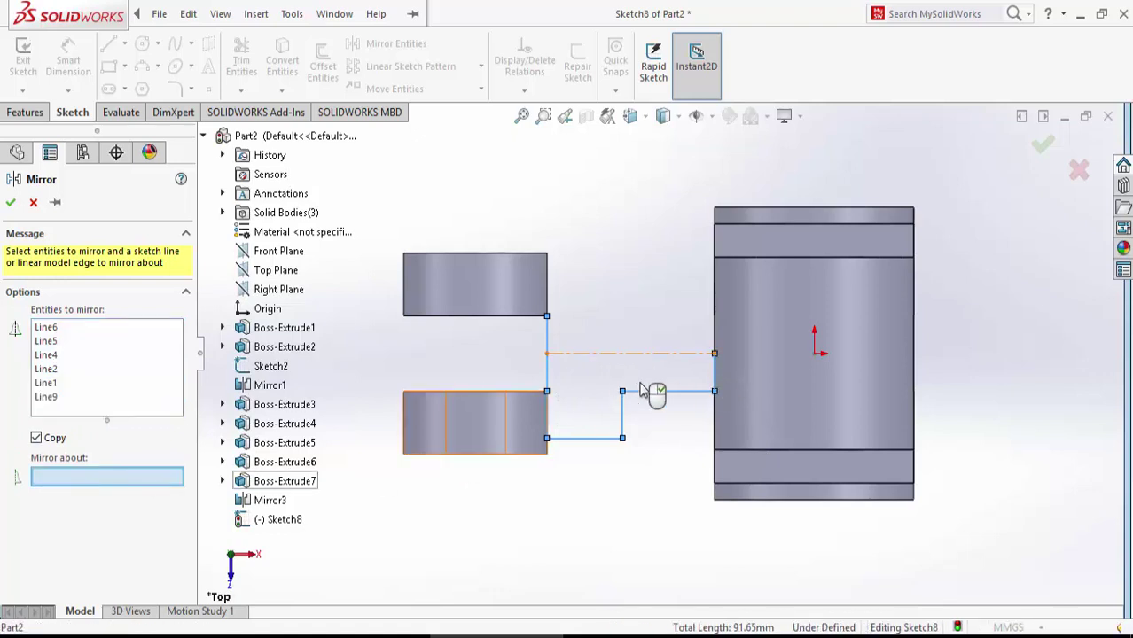
{"action": "left_click", "coordinate": [630, 353]}
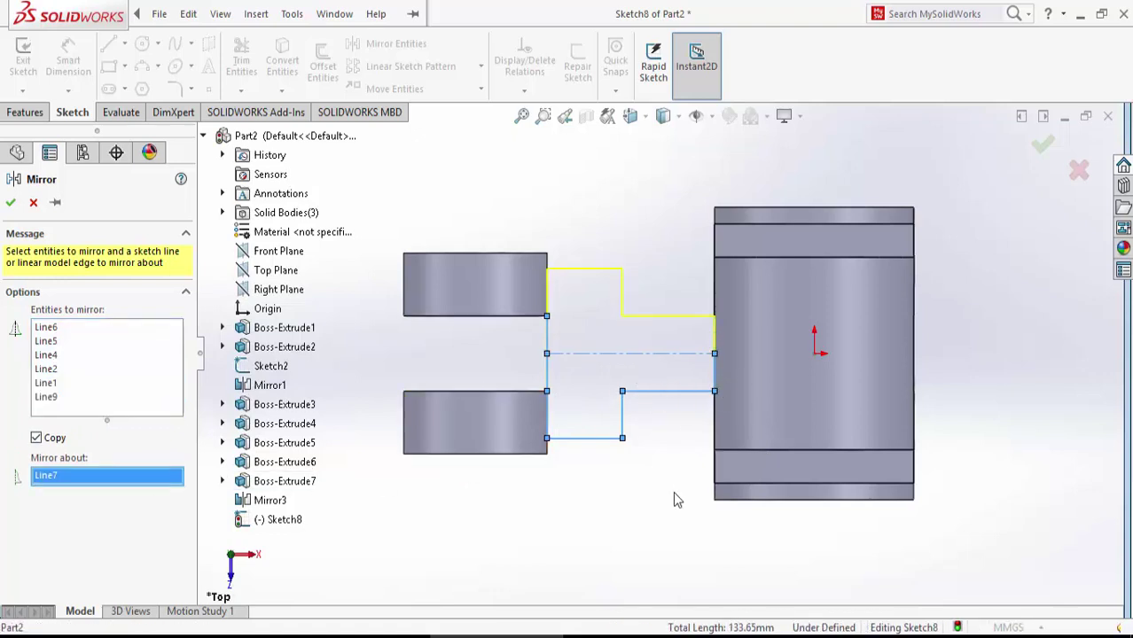
{"action": "left_click", "coordinate": [11, 202]}
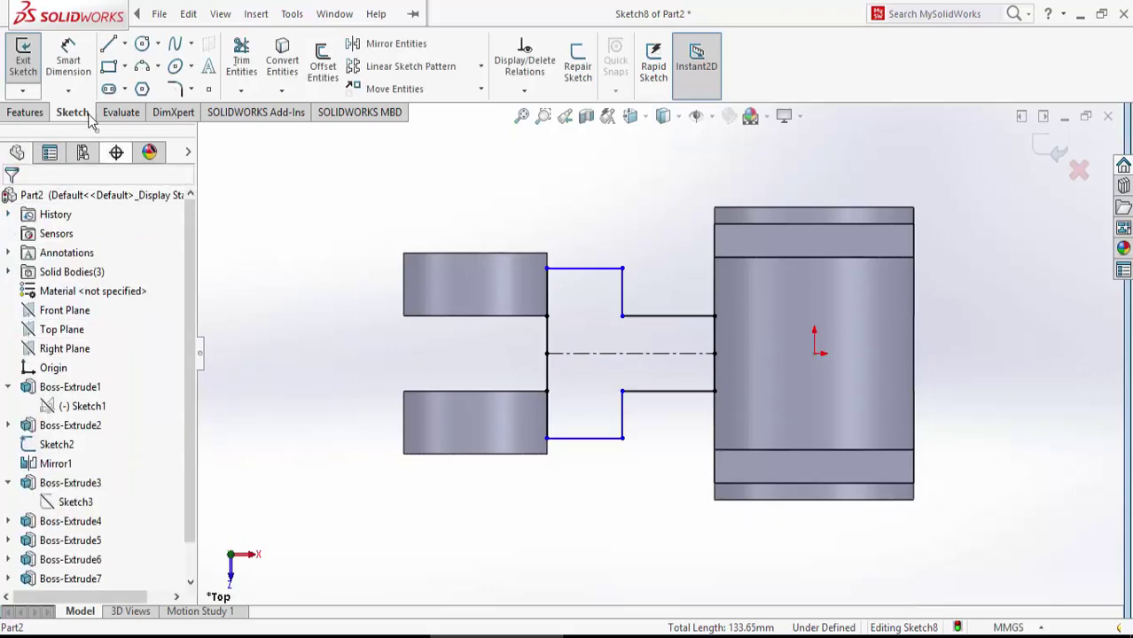
- Dimension the 18 mm spacing between the upper and lower inner horizontal lines
{"action": "key", "text": "alt+Tab"}
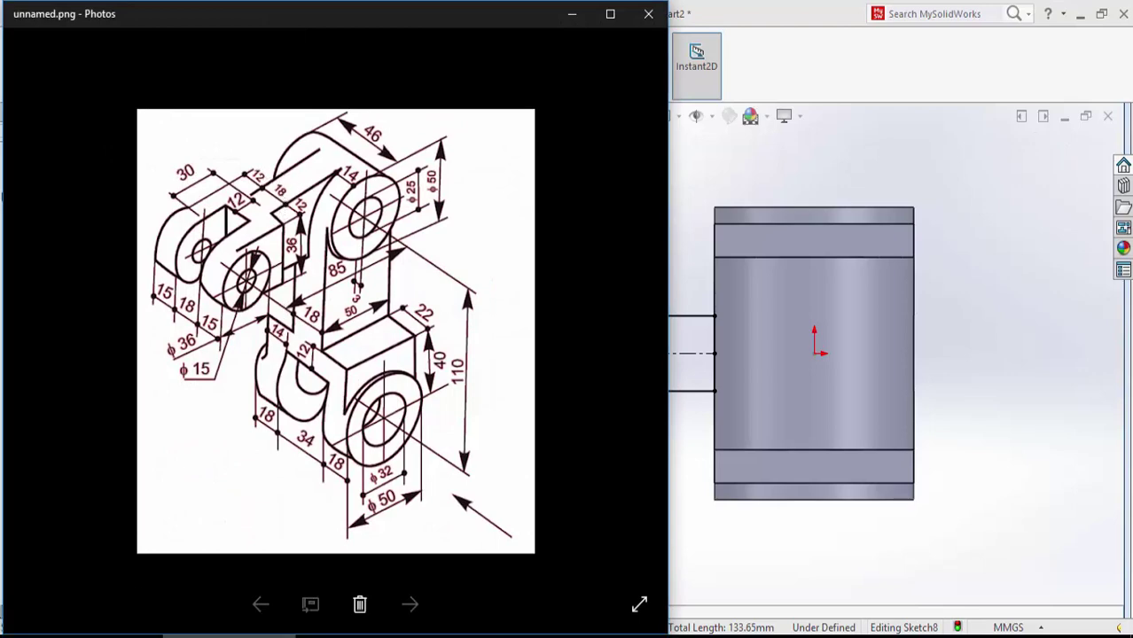
{"action": "left_click", "coordinate": [219, 623]}
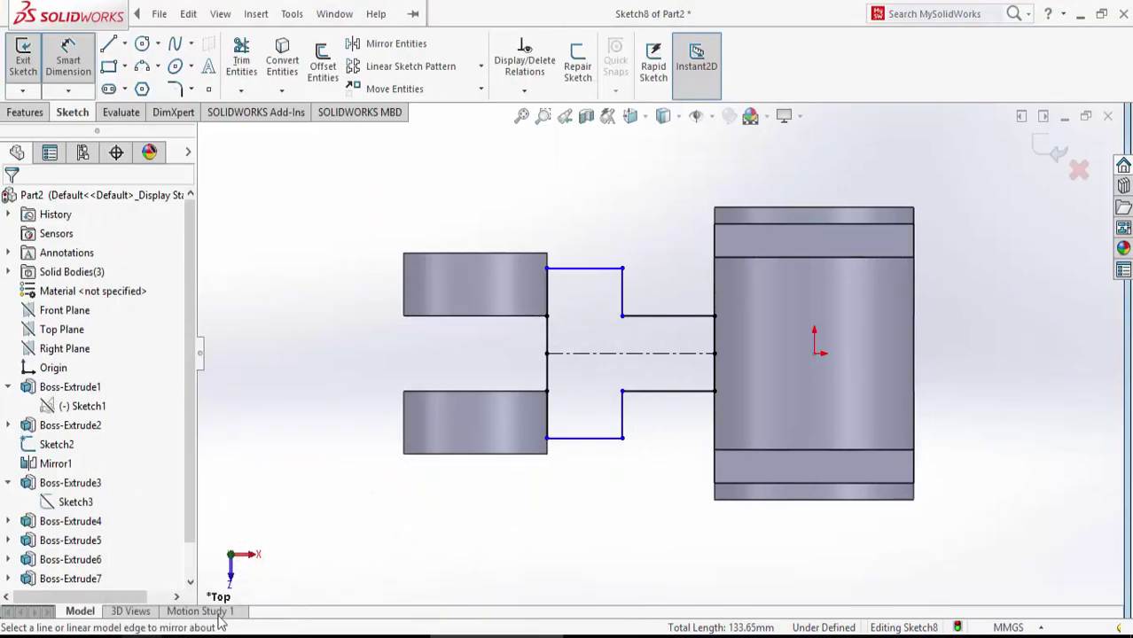
{"action": "left_click", "coordinate": [664, 317]}
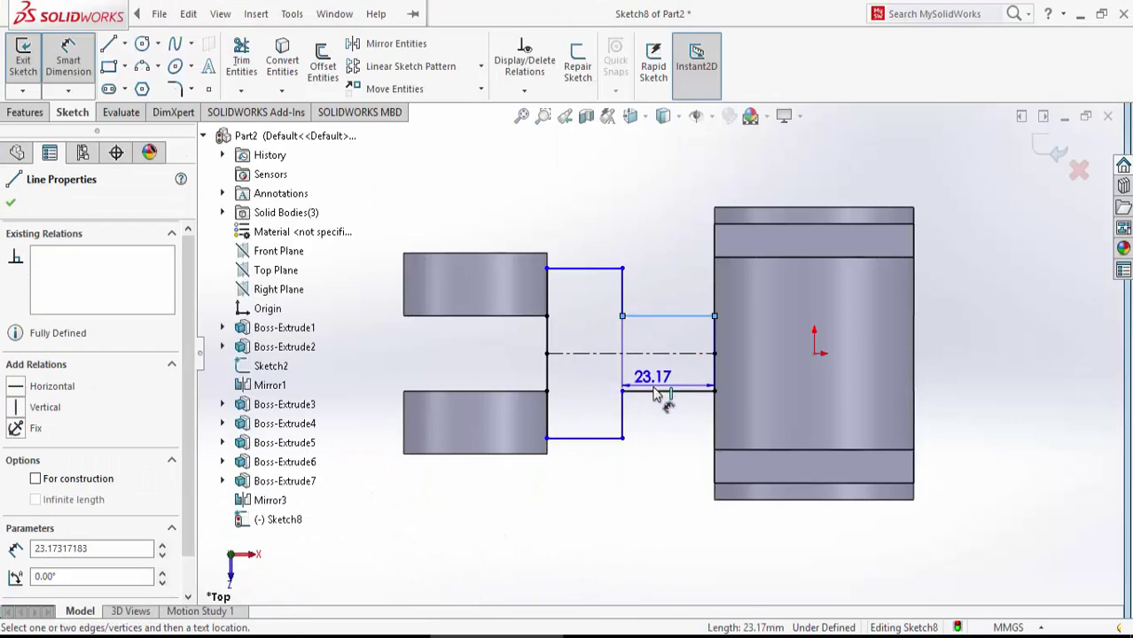
{"action": "left_click", "coordinate": [665, 391]}
{"action": "left_click", "coordinate": [1016, 407]}
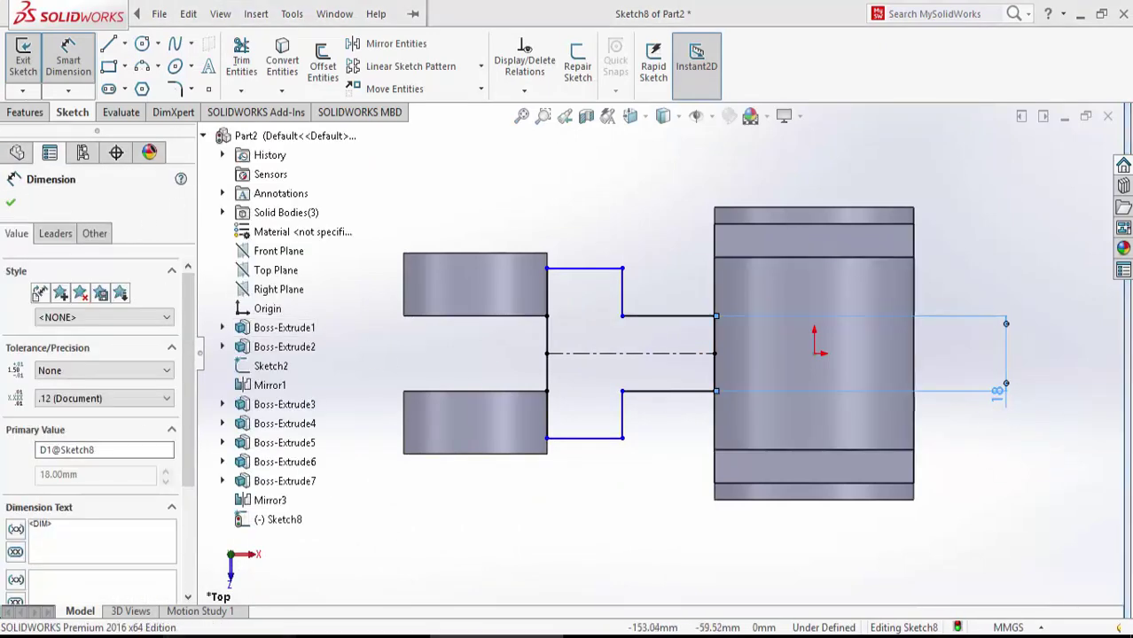
- Set the step width between the vertical lines to 12 mm
{"action": "key", "text": "alt+Tab"}
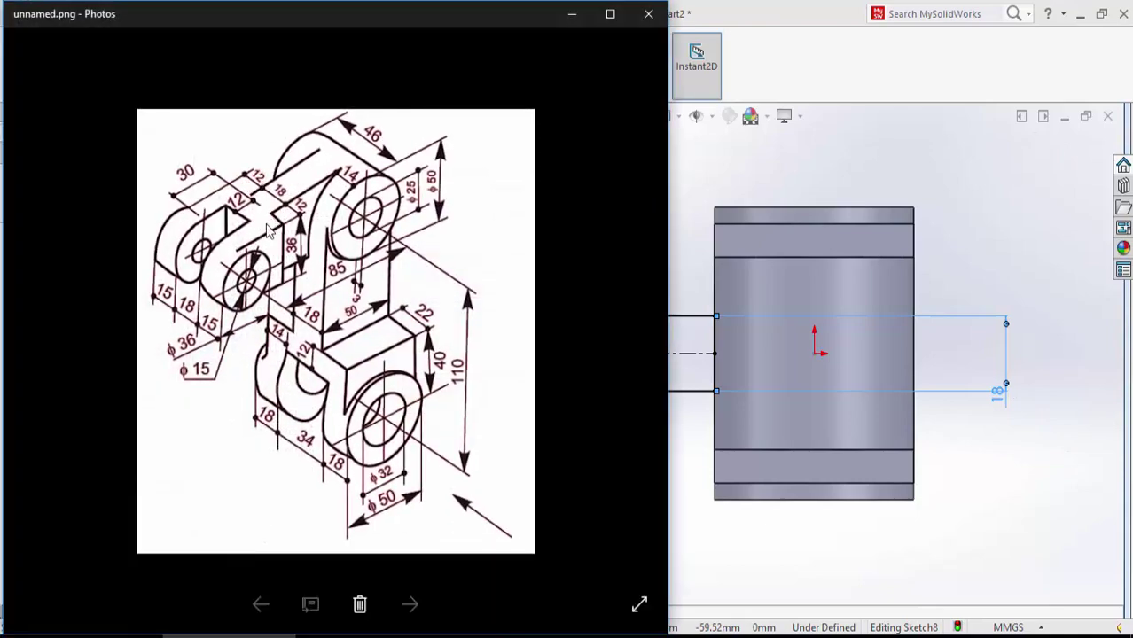
{"action": "key", "text": "alt+Tab"}
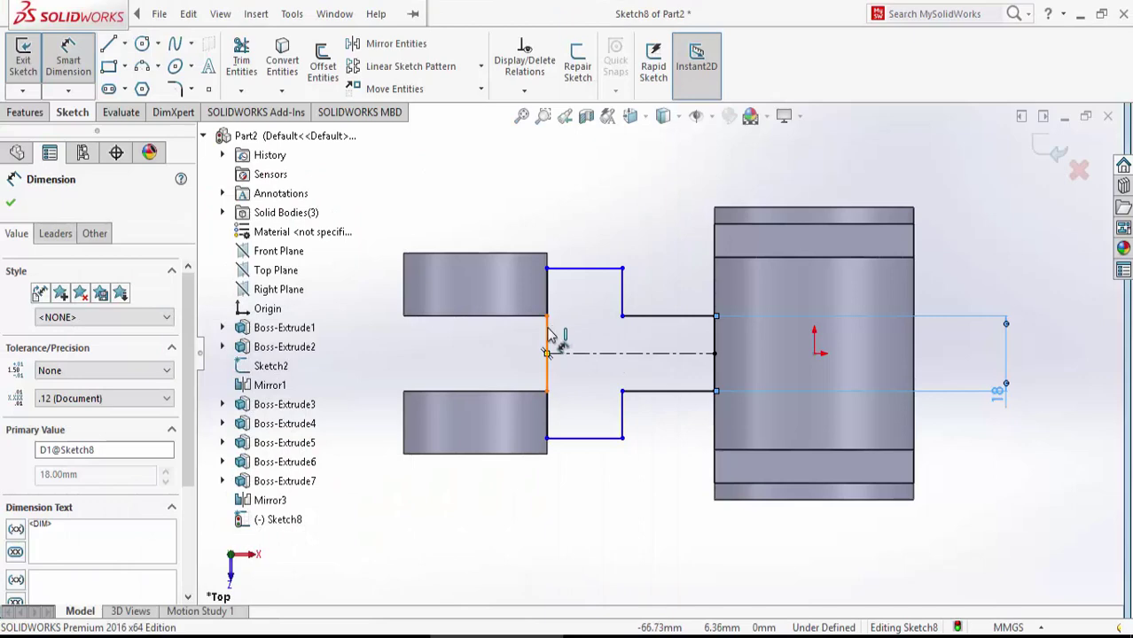
{"action": "left_click", "coordinate": [548, 340]}
{"action": "left_click", "coordinate": [622, 291]}
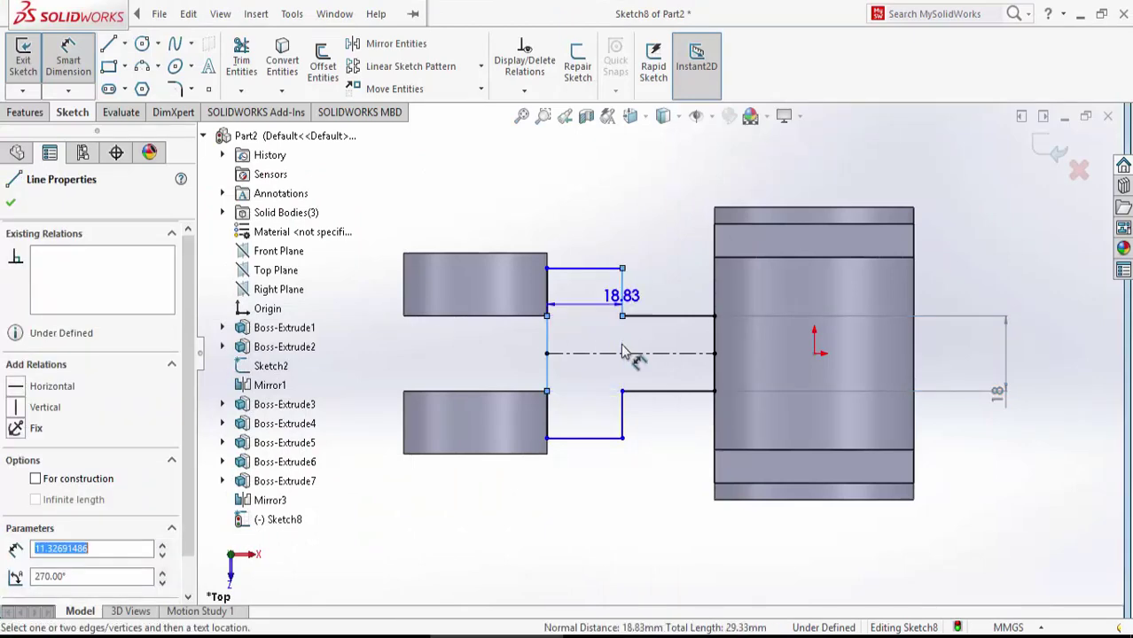
{"action": "left_click", "coordinate": [616, 492]}
{"action": "type", "text": "12"}
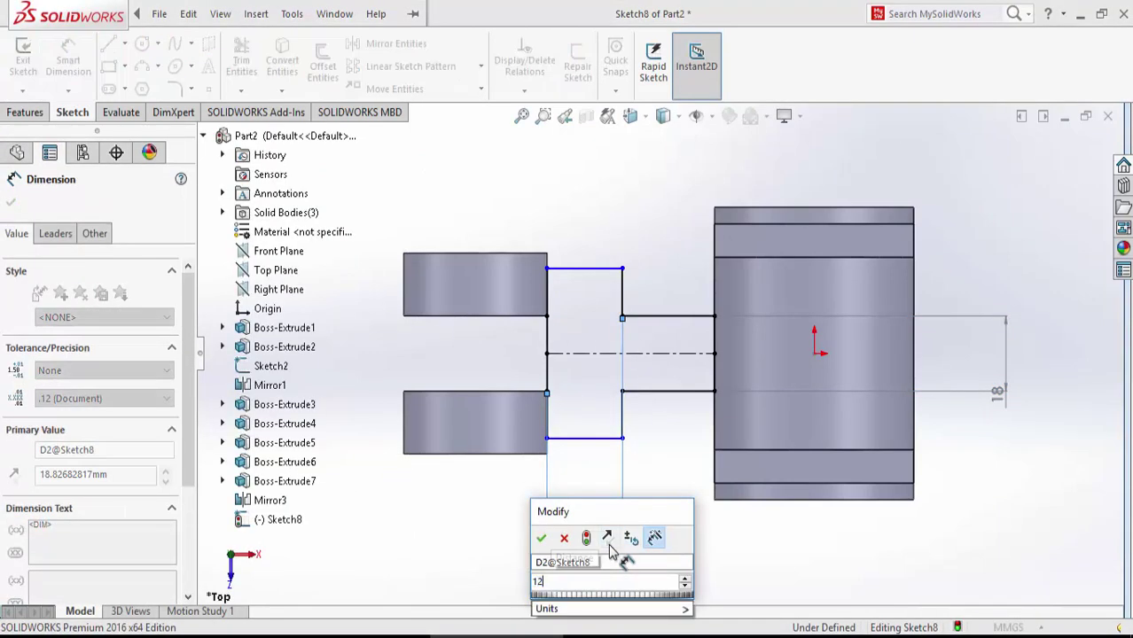
{"action": "left_click", "coordinate": [541, 538]}
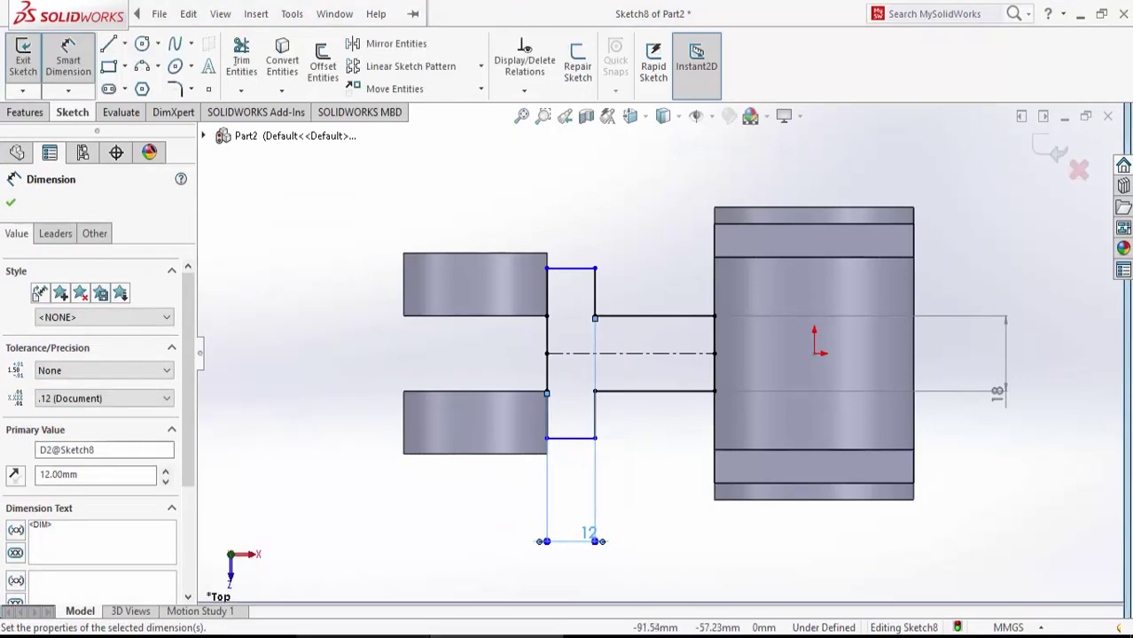
- Set the vertical step height to 12 mm, fully defining the profile
{"action": "left_click", "coordinate": [229, 637]}
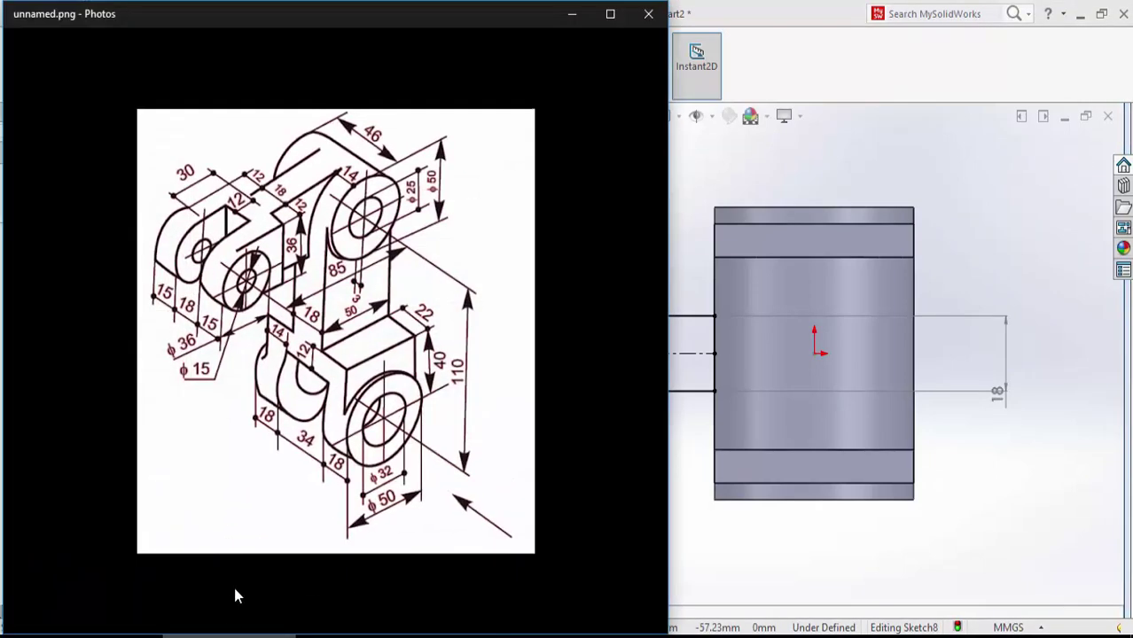
{"action": "left_click", "coordinate": [252, 635]}
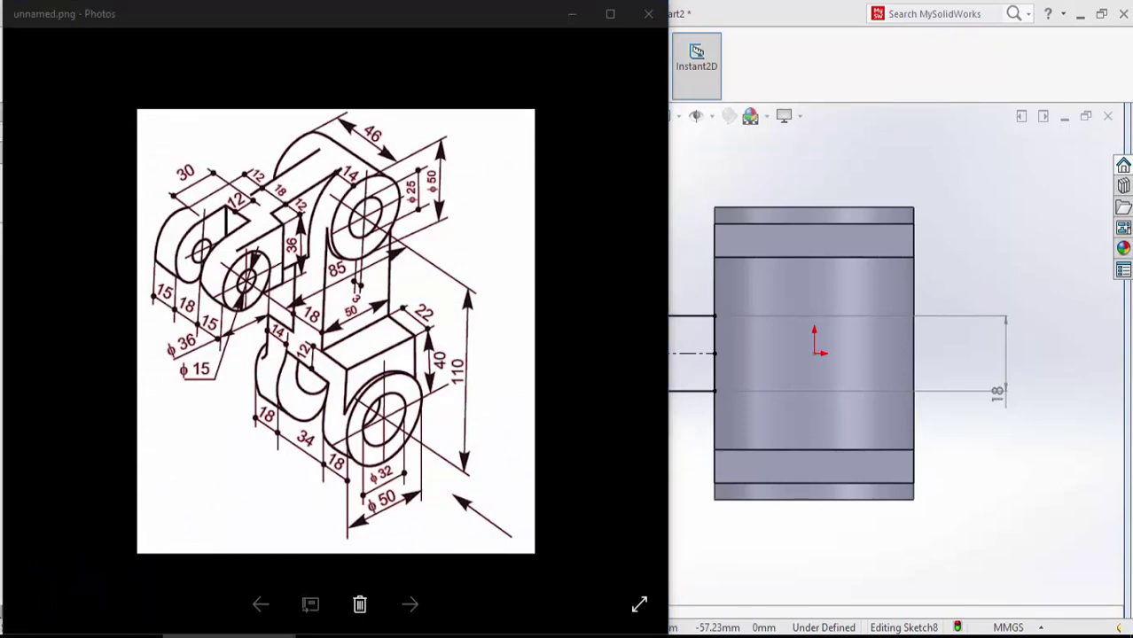
{"action": "left_click", "coordinate": [595, 317]}
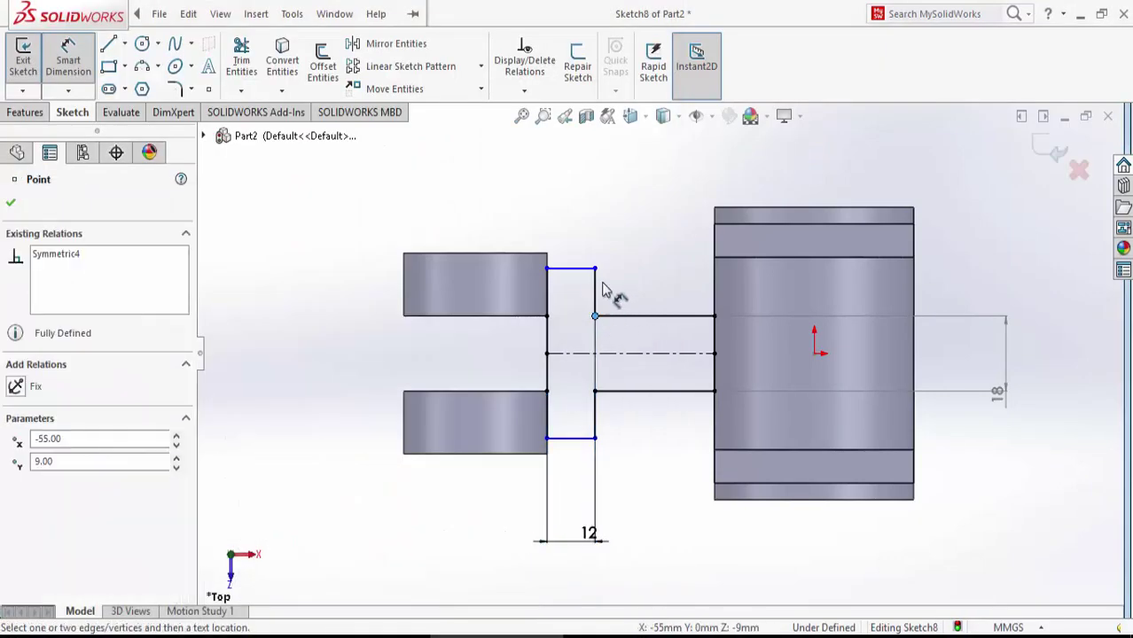
{"action": "left_click", "coordinate": [595, 268]}
{"action": "left_click", "coordinate": [312, 285]}
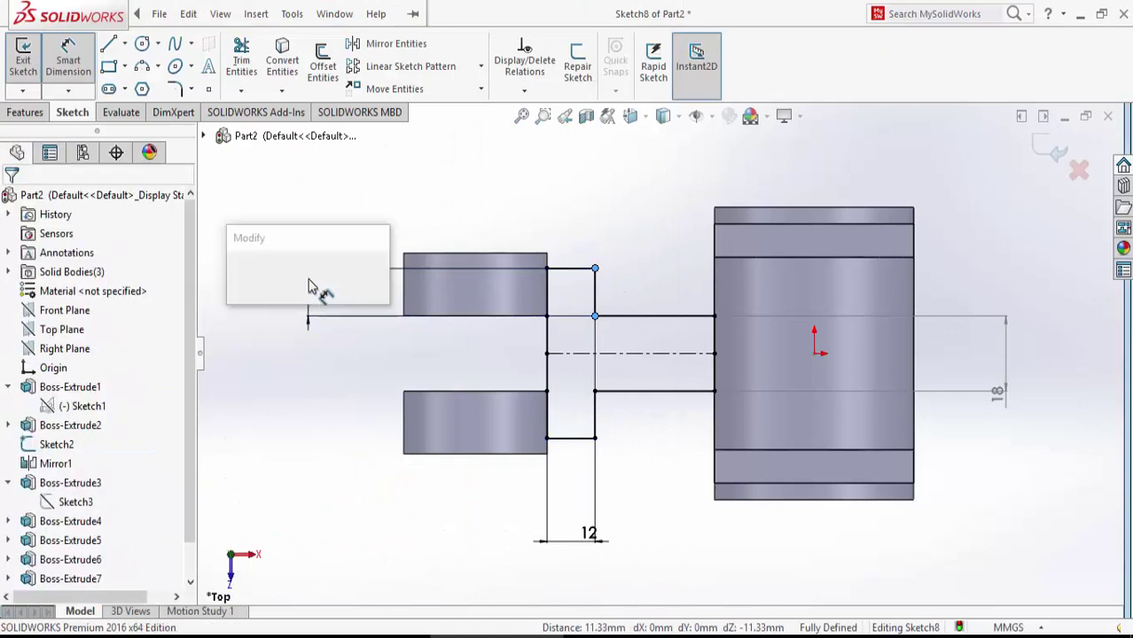
{"action": "type", "text": "12"}
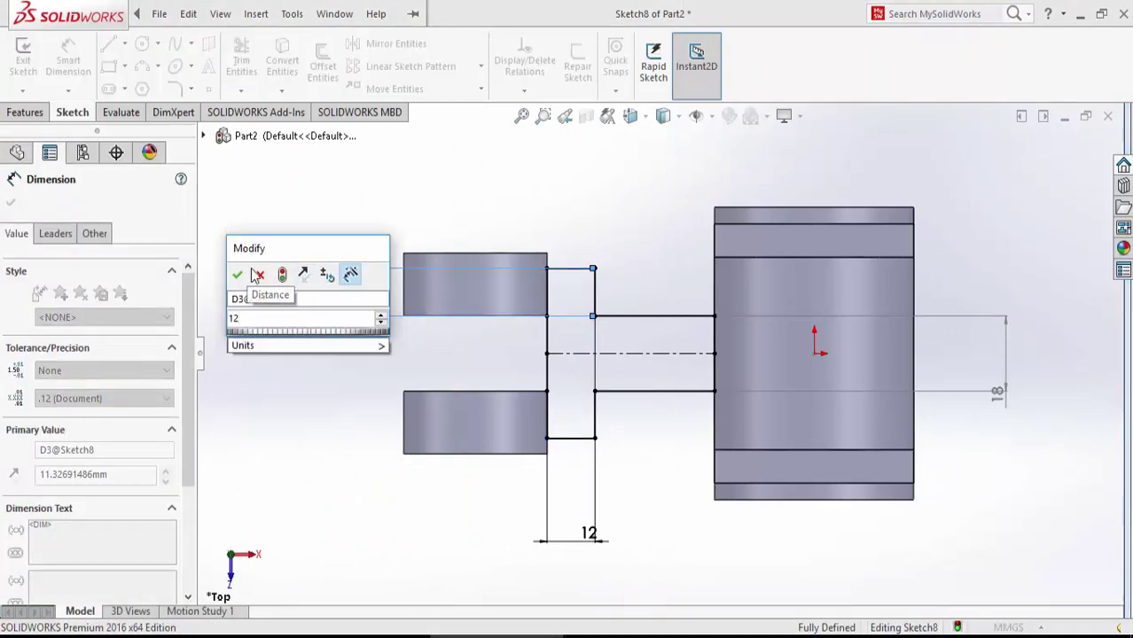
{"action": "left_click", "coordinate": [238, 275]}
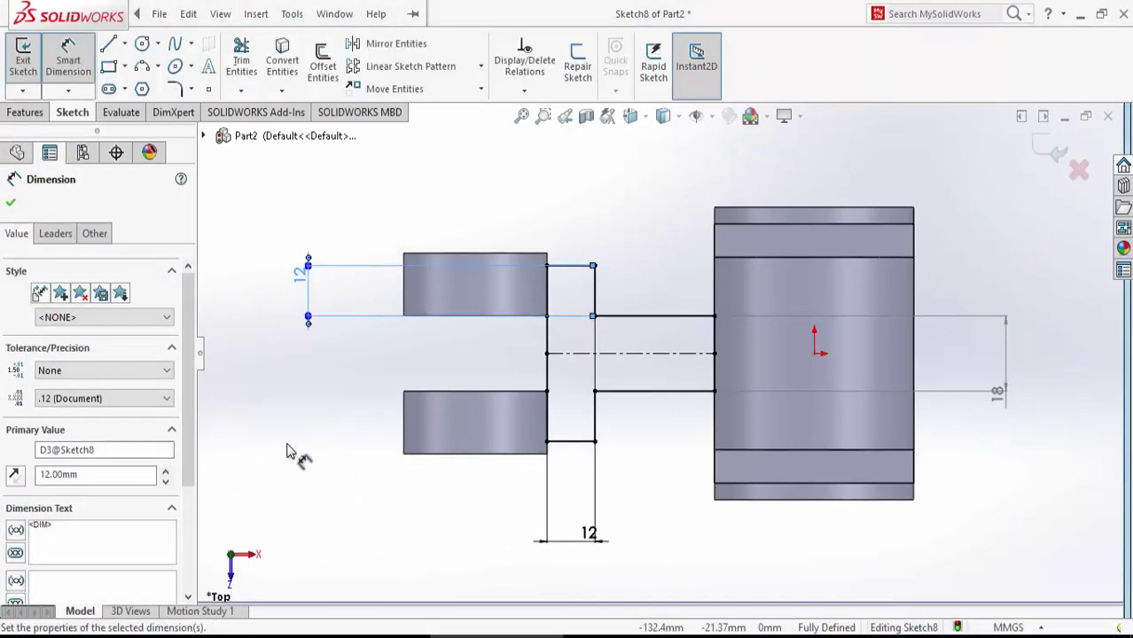
{"action": "left_click", "coordinate": [230, 635]}
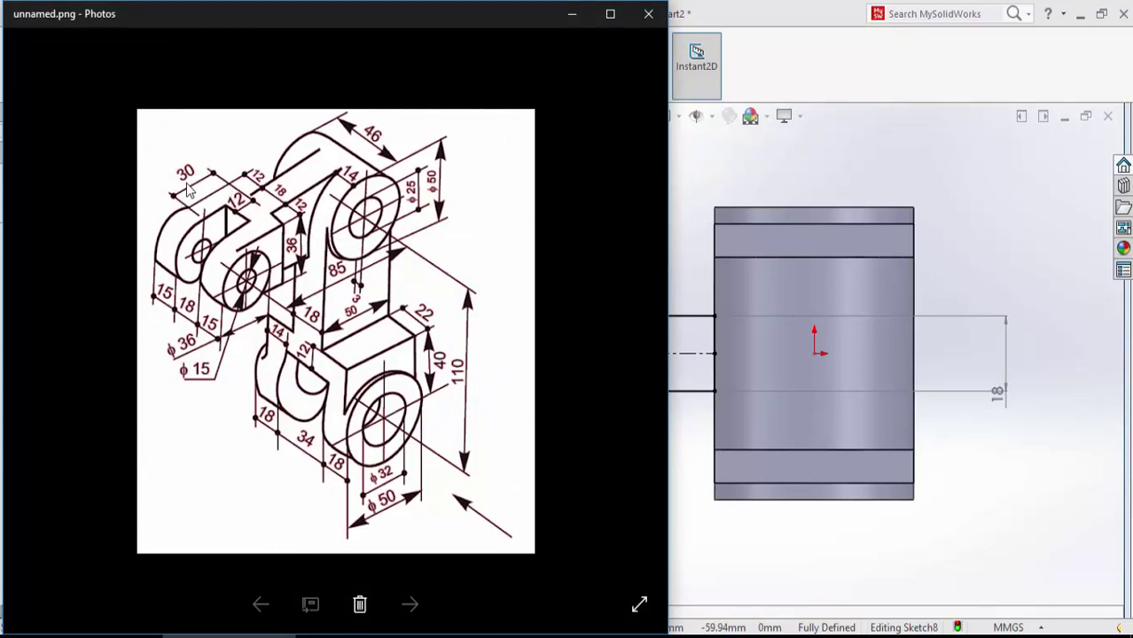
{"action": "key", "text": "super+Down"}
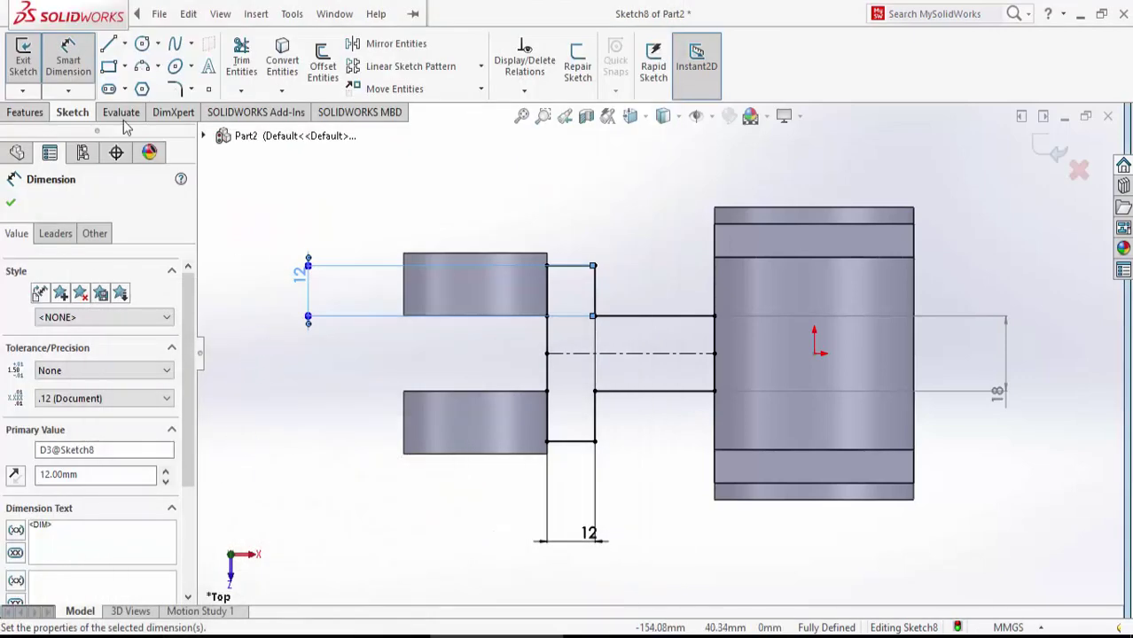
- Draw a vertical centerline up from the left block's top edge
{"action": "left_click", "coordinate": [125, 44]}
{"action": "left_click", "coordinate": [149, 86]}
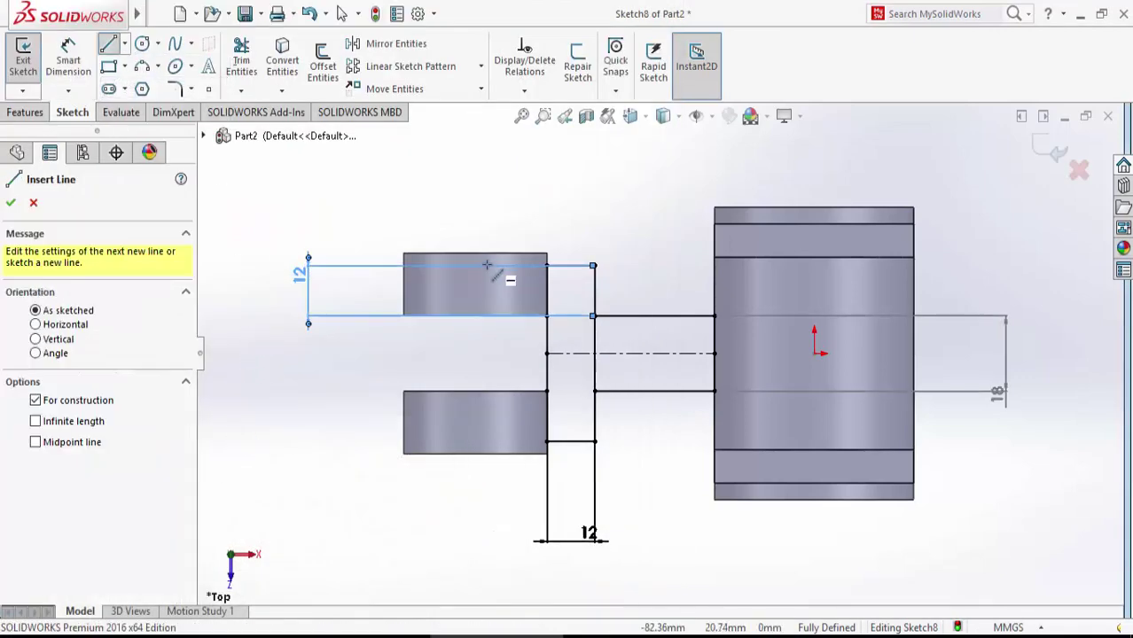
{"action": "left_click", "coordinate": [475, 254]}
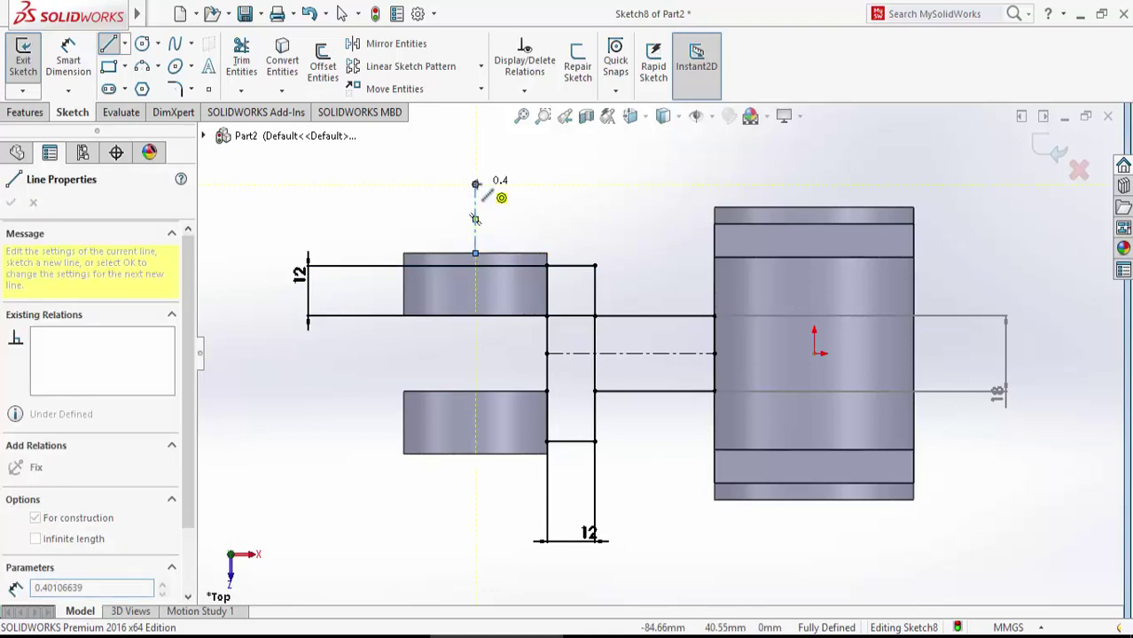
{"action": "key", "text": "Escape"}
- Dimension the centerline 30 mm from the right line and exit Sketch8
{"action": "left_click", "coordinate": [68, 61]}
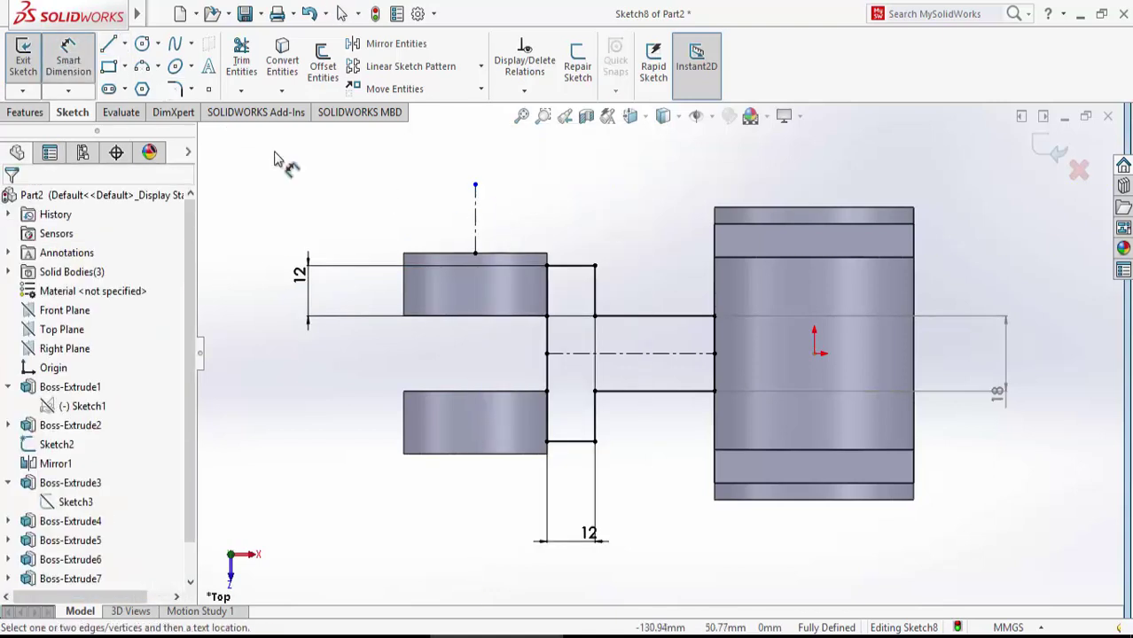
{"action": "left_click", "coordinate": [596, 267]}
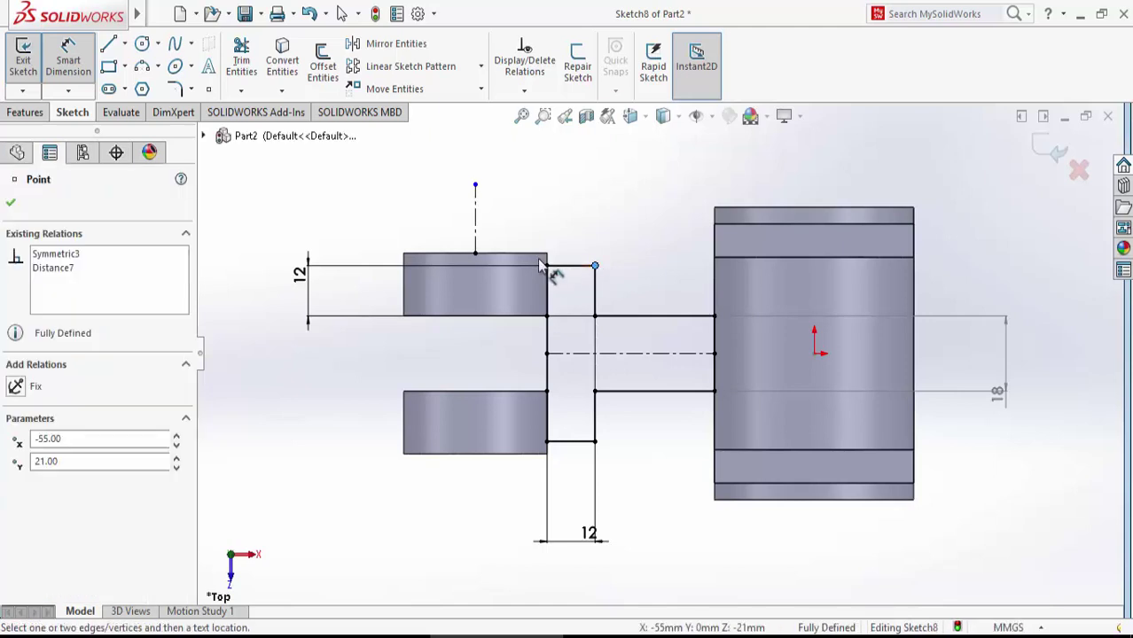
{"action": "left_click", "coordinate": [476, 239]}
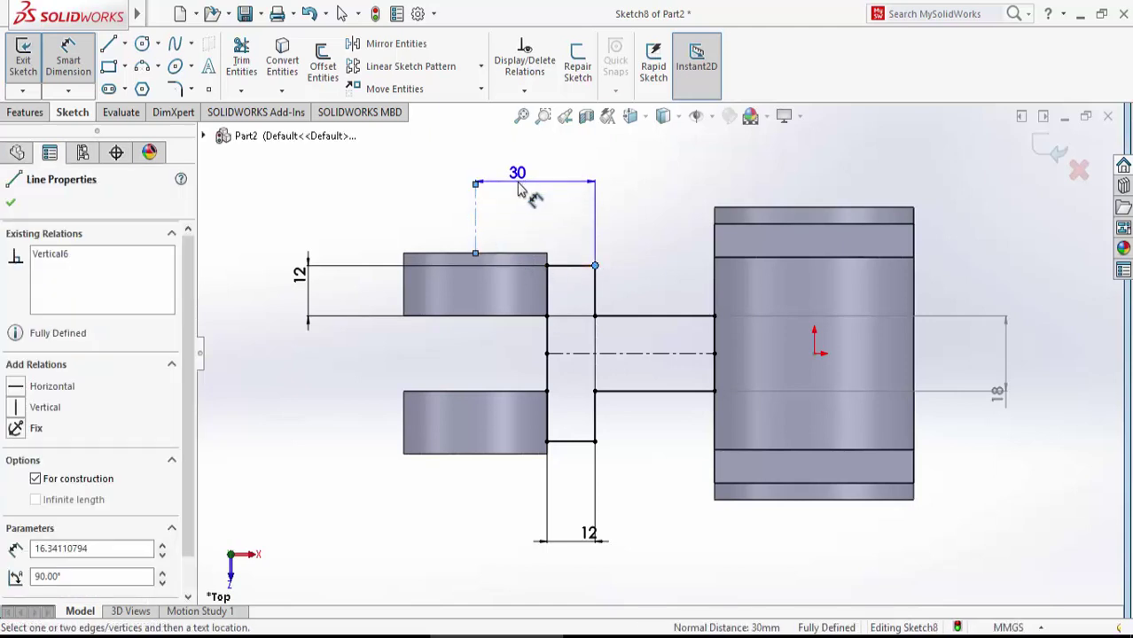
{"action": "left_click", "coordinate": [519, 190]}
{"action": "left_click", "coordinate": [11, 206]}
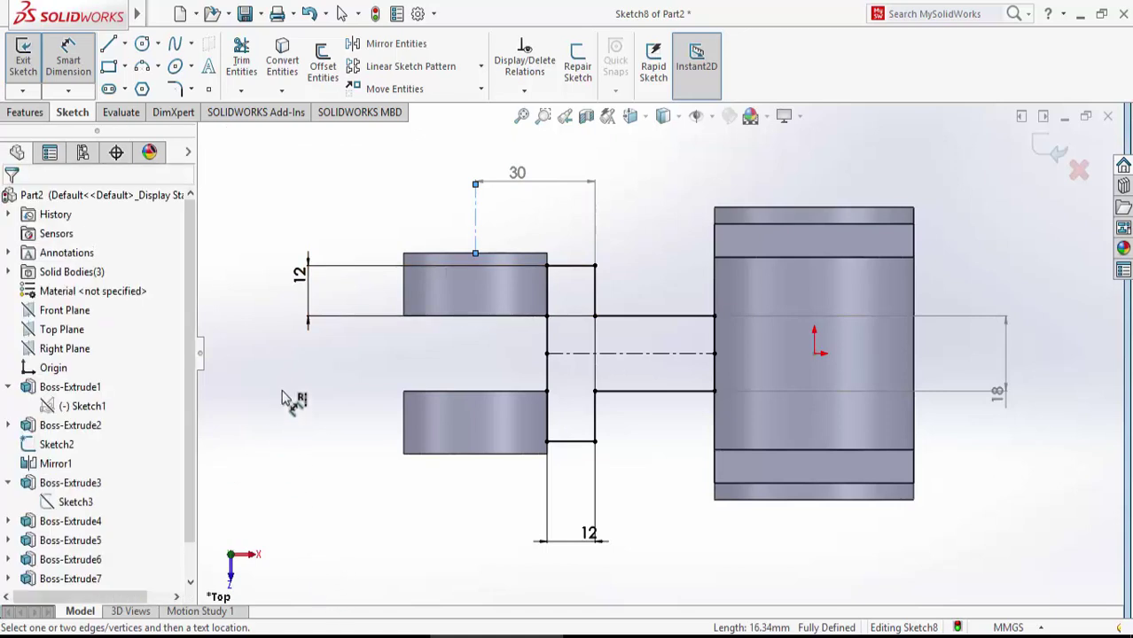
{"action": "left_click", "coordinate": [1055, 155]}
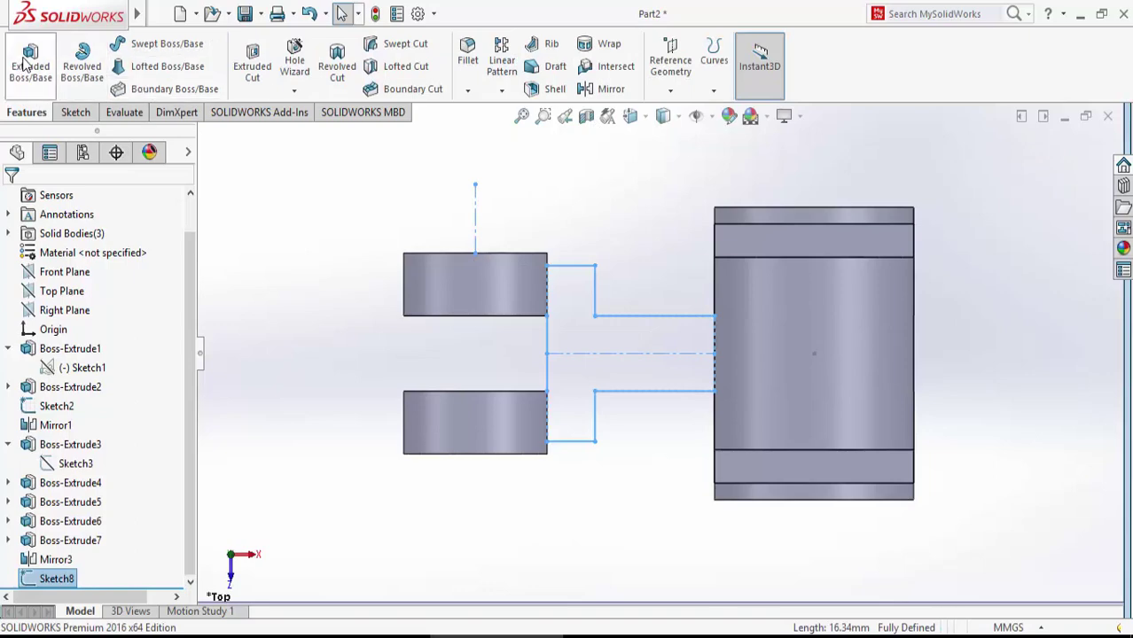
- Preview an extrusion of Sketch8 in a tilted, zoomed-to-fit view, then cancel it
{"action": "left_click", "coordinate": [27, 64]}
{"action": "mouse_move", "coordinate": [292, 381]}
{"action": "middle_mouse_down"}
{"action": "mouse_move", "coordinate": [465, 438]}
{"action": "mouse_move", "coordinate": [386, 364]}
{"action": "mouse_move", "coordinate": [305, 316]}
{"action": "mouse_move", "coordinate": [221, 315]}
{"action": "mouse_move", "coordinate": [218, 364]}
{"action": "mouse_move", "coordinate": [265, 324]}
{"action": "mouse_move", "coordinate": [367, 337]}
{"action": "mouse_move", "coordinate": [413, 317]}
{"action": "mouse_move", "coordinate": [409, 301]}
{"action": "mouse_move", "coordinate": [442, 316]}
{"action": "mouse_move", "coordinate": [463, 220]}
{"action": "mouse_move", "coordinate": [445, 177]}
{"action": "mouse_move", "coordinate": [437, 182]}
{"action": "middle_mouse_up"}
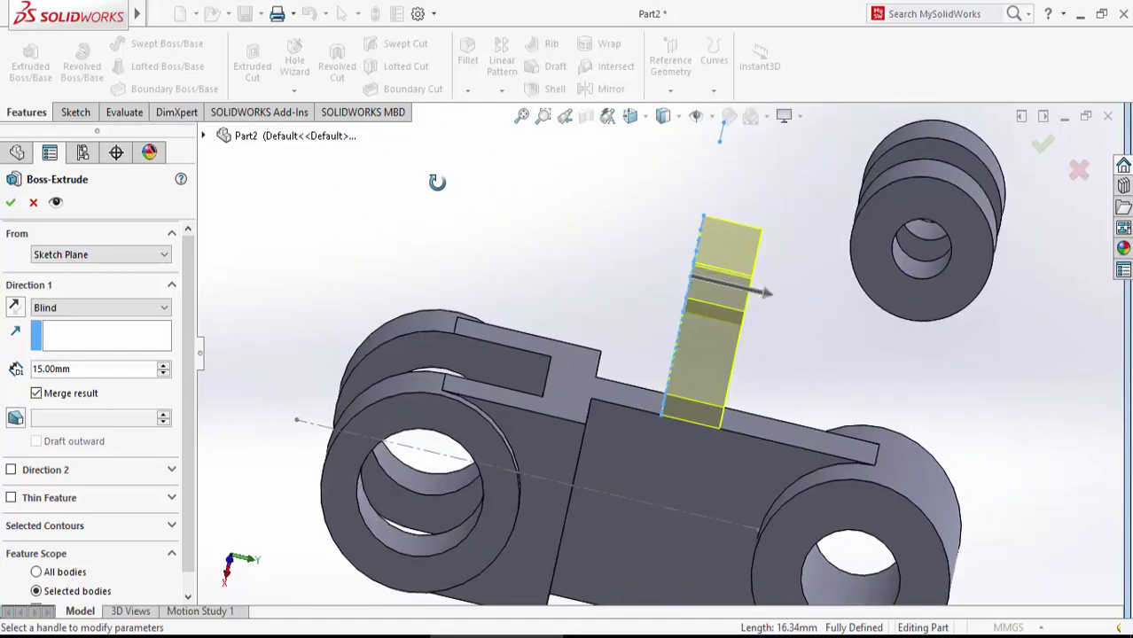
{"action": "left_click", "coordinate": [521, 117]}
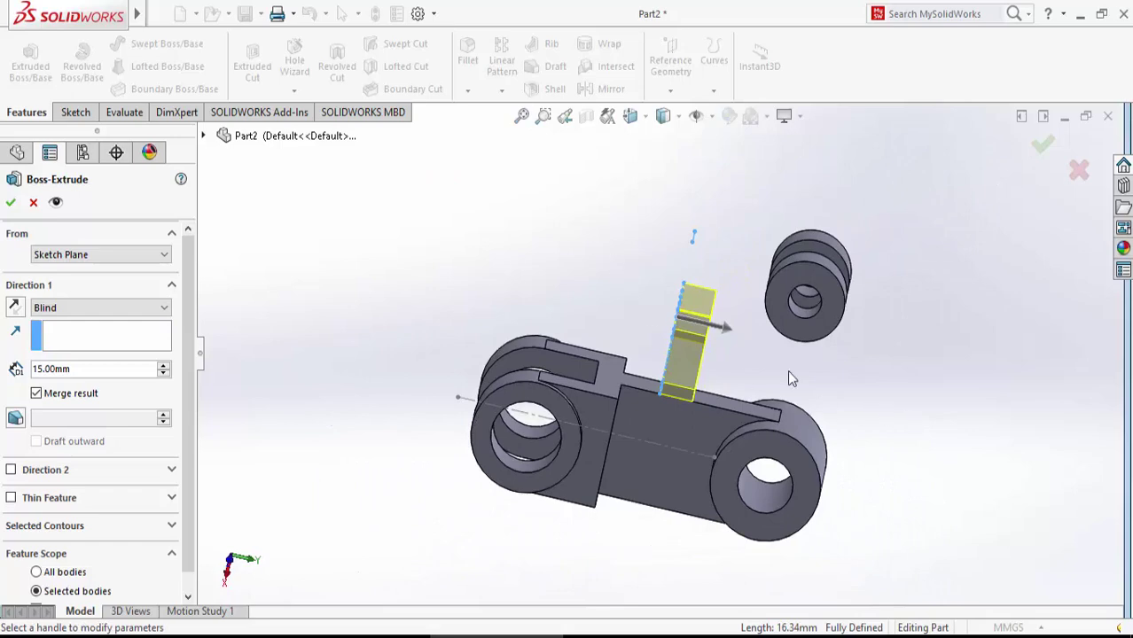
{"action": "left_click", "coordinate": [34, 202]}
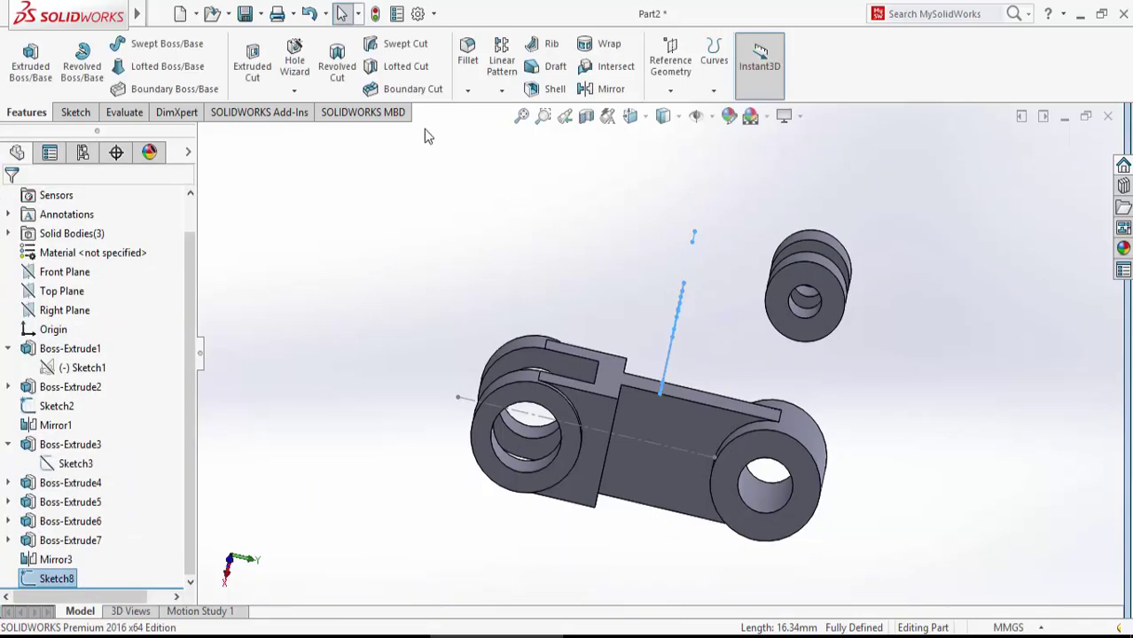
- Create Axis1 through the small part's cylindrical bore face
{"action": "left_click", "coordinate": [670, 90]}
{"action": "left_click", "coordinate": [683, 132]}
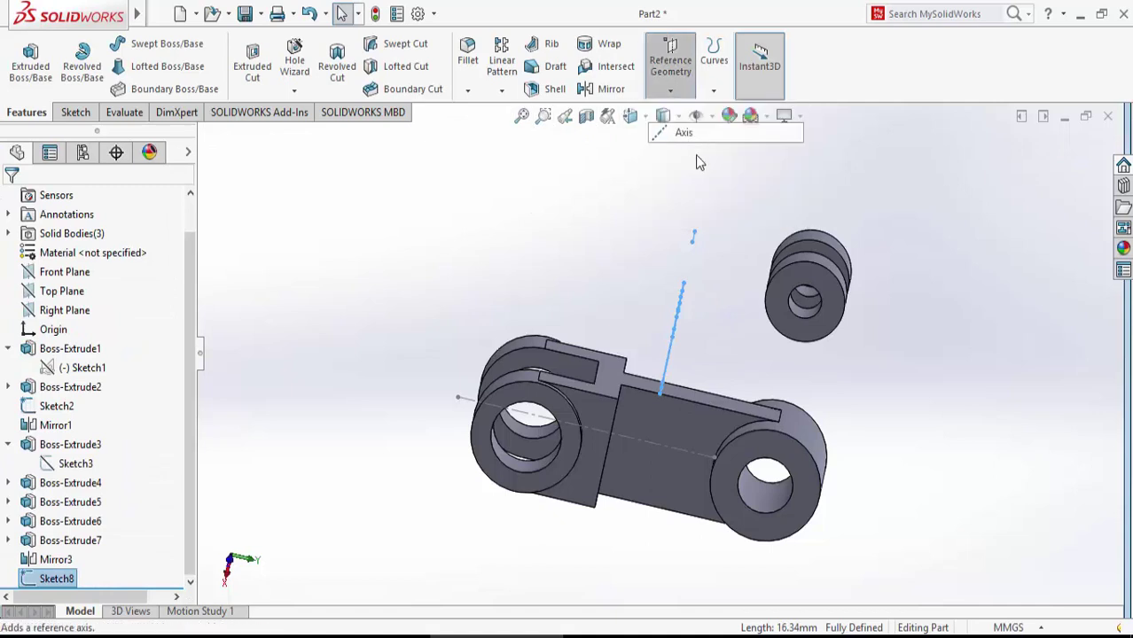
{"action": "left_click", "coordinate": [12, 376]}
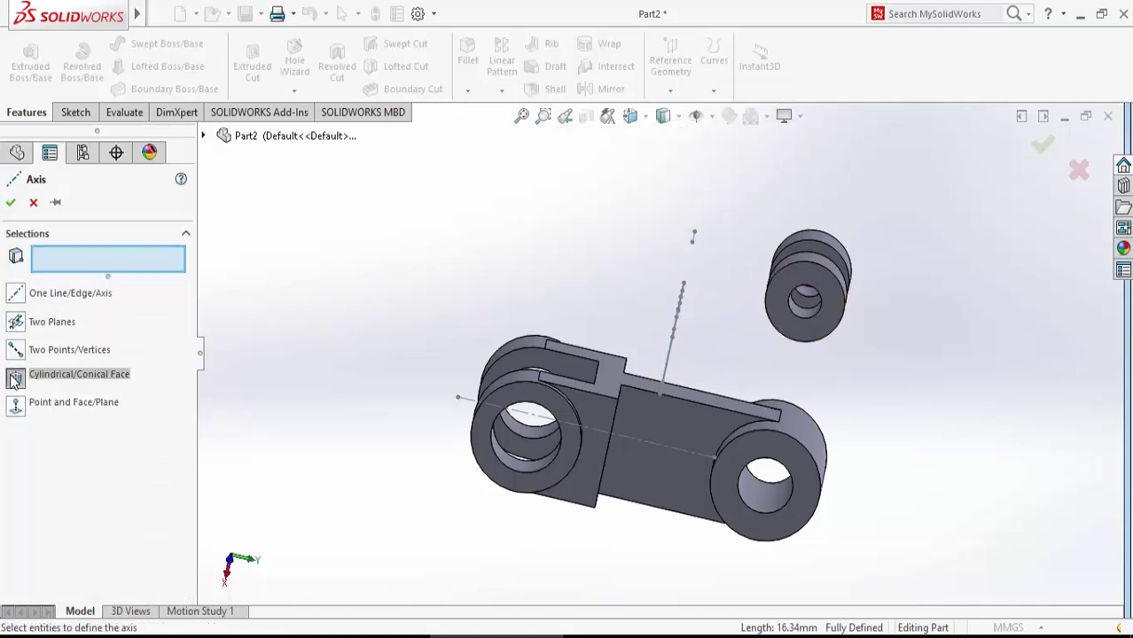
{"action": "left_click", "coordinate": [805, 312]}
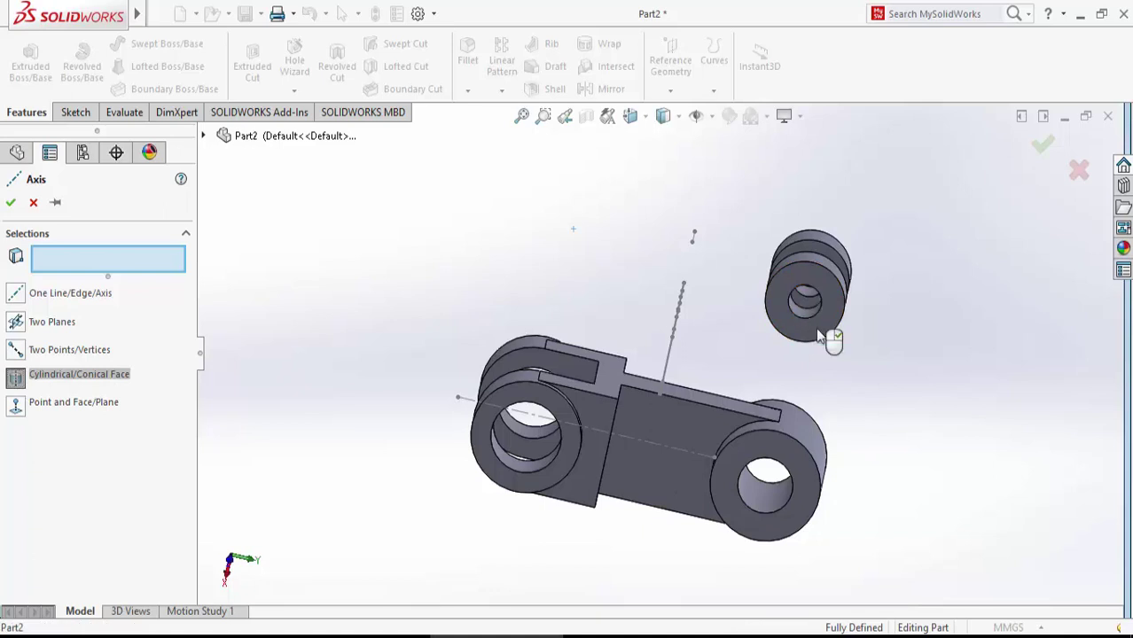
{"action": "left_click", "coordinate": [10, 202]}
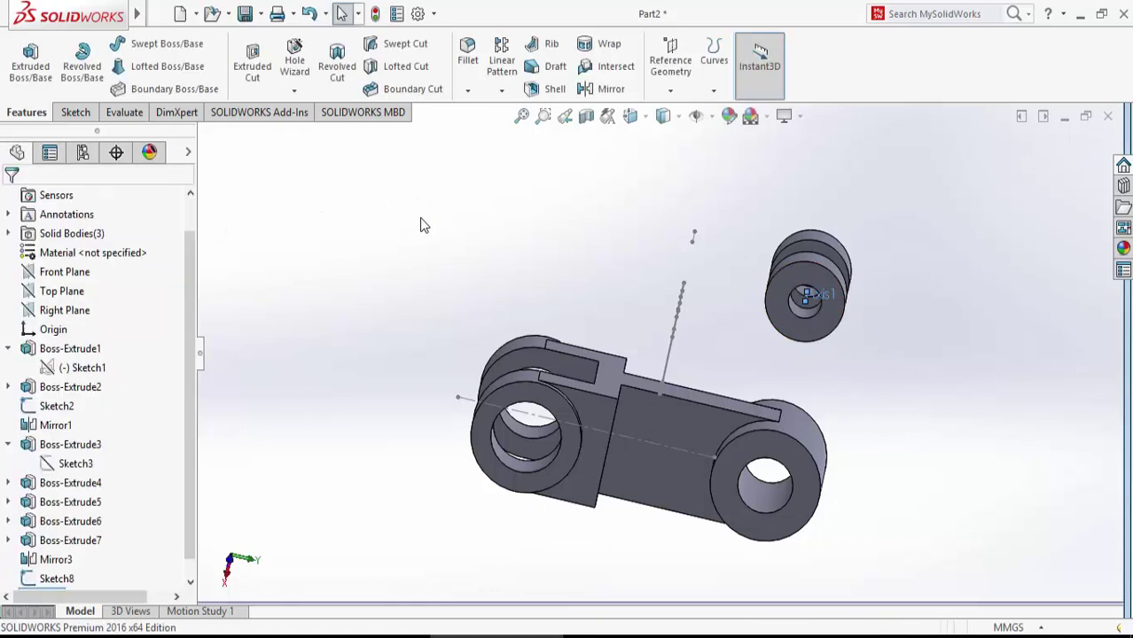
- Create Axis2 through the hole at the bracket's right end
{"action": "left_click", "coordinate": [672, 94]}
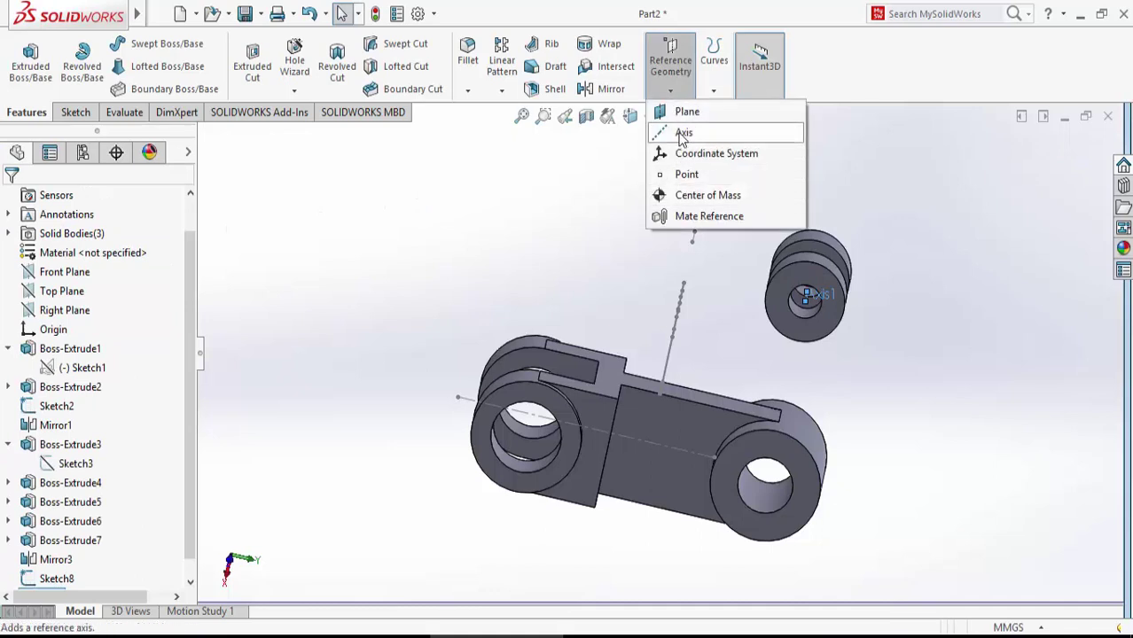
{"action": "left_click", "coordinate": [684, 134]}
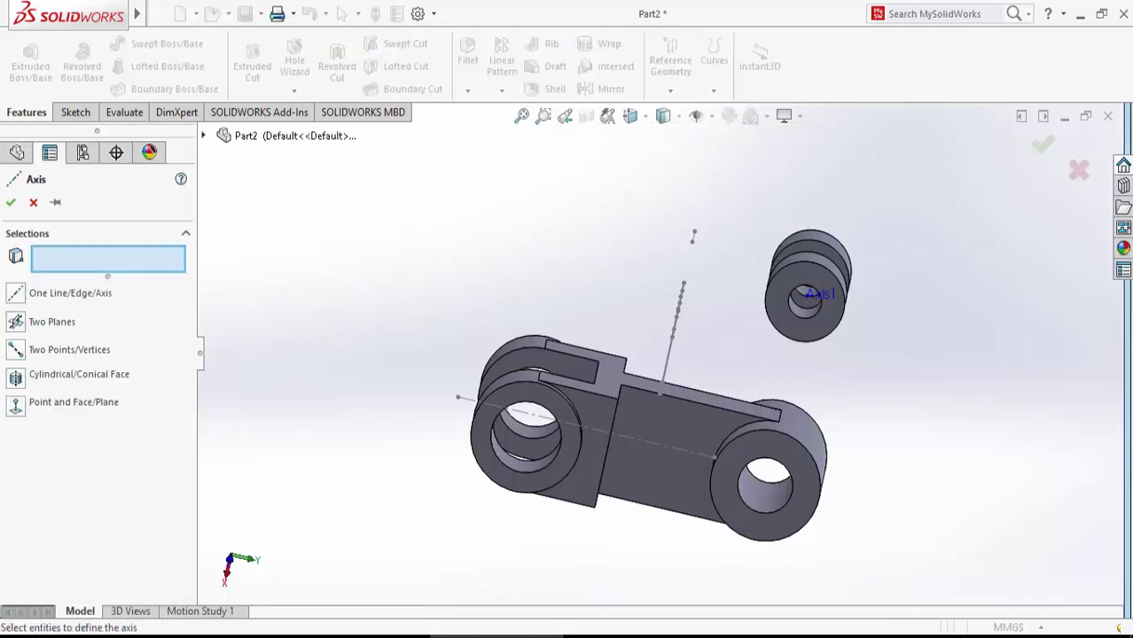
{"action": "left_click", "coordinate": [768, 493]}
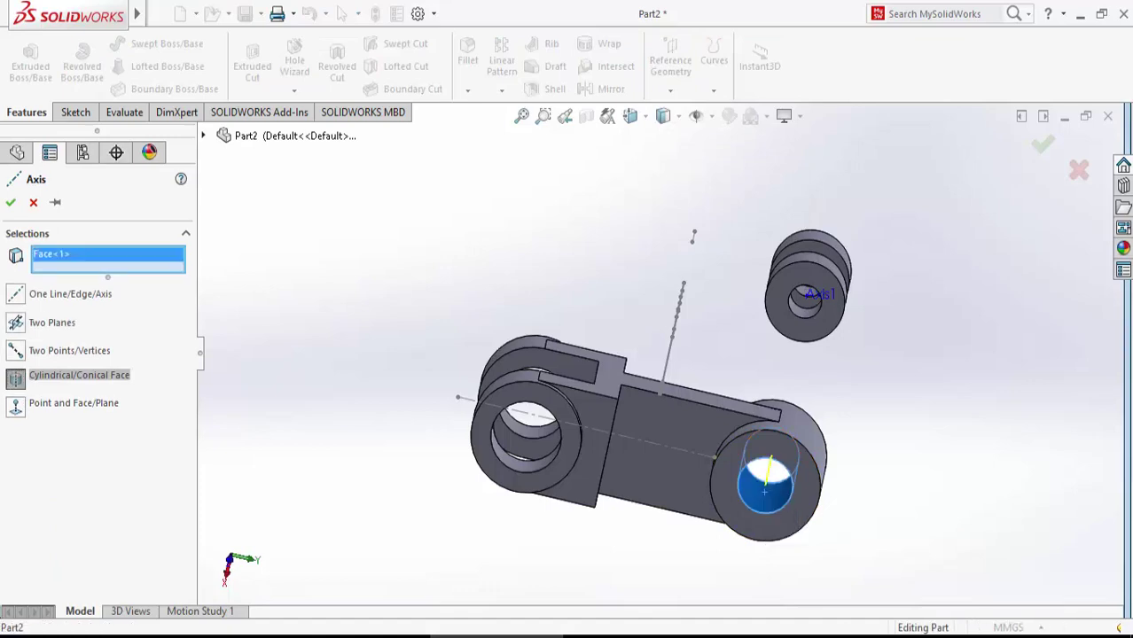
{"action": "left_click", "coordinate": [9, 202]}
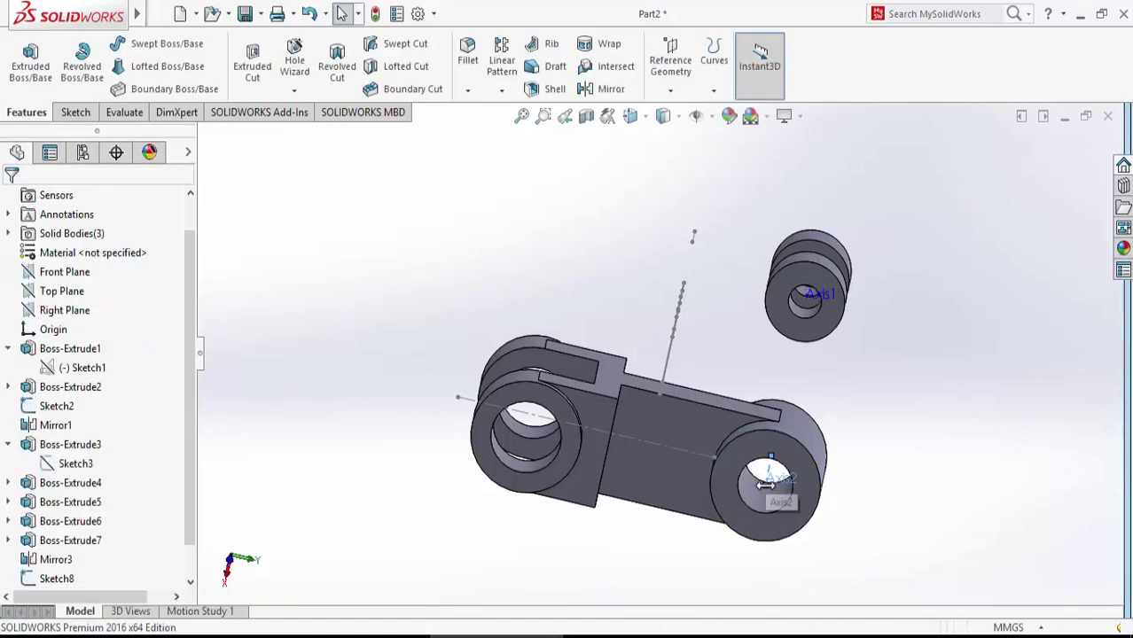
- Drag Axis1 longer downward from the small part
{"action": "left_click", "coordinate": [807, 294]}
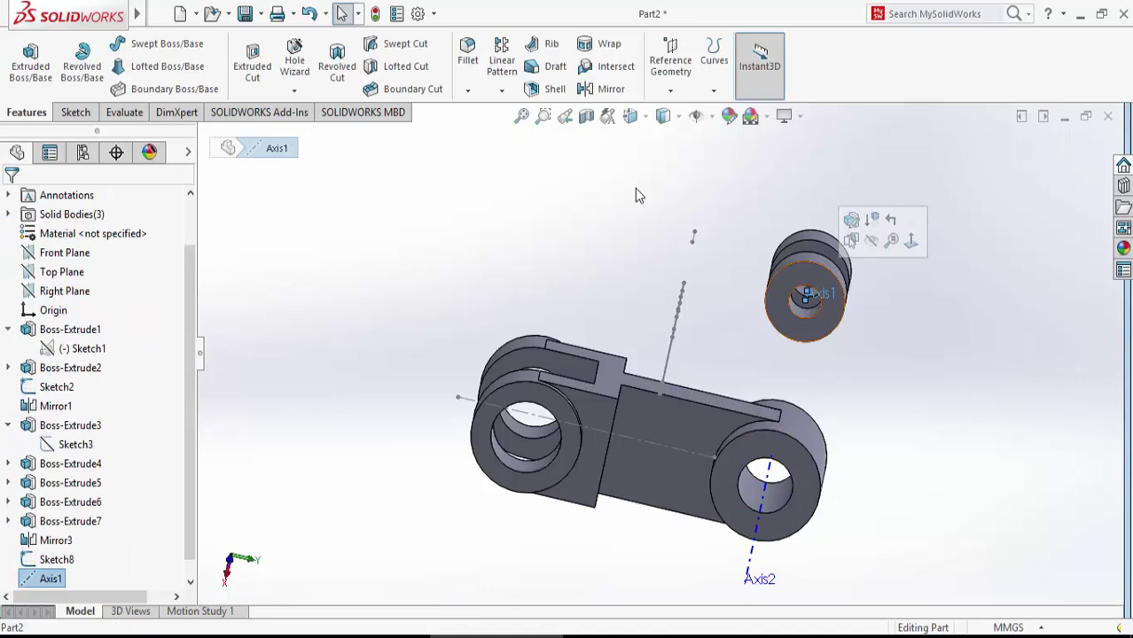
{"action": "left_click", "coordinate": [543, 120]}
{"action": "left_click_drag", "start_coordinate": [908, 262], "coordinate": [729, 331]}
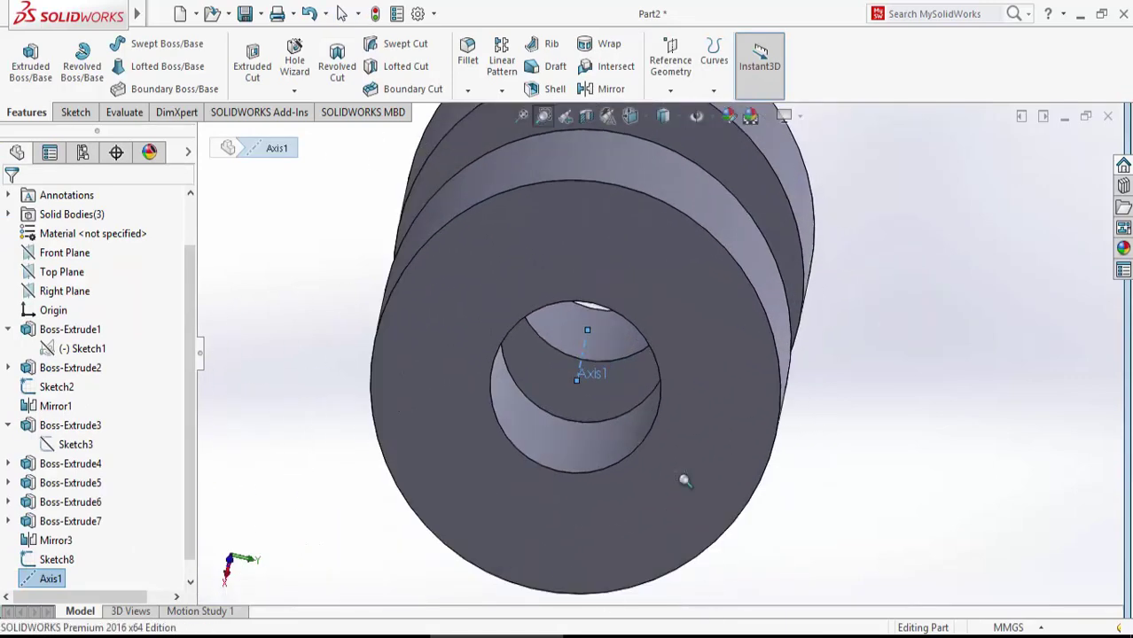
{"action": "left_click", "coordinate": [544, 117]}
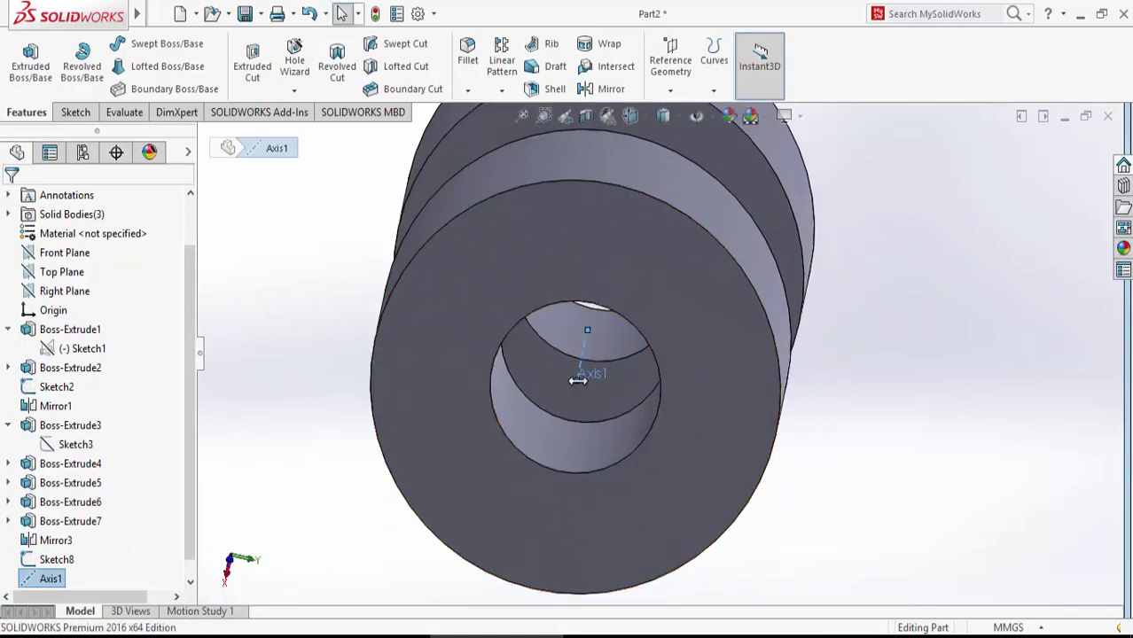
{"action": "left_click", "coordinate": [521, 116]}
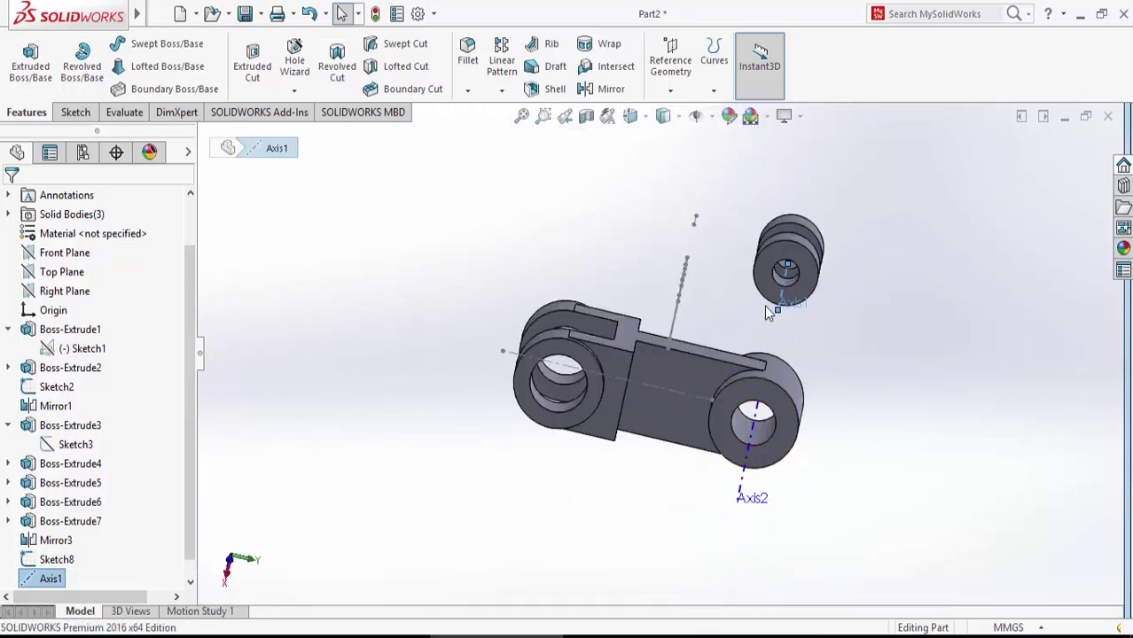
{"action": "left_click_drag", "start_coordinate": [768, 308], "coordinate": [779, 347]}
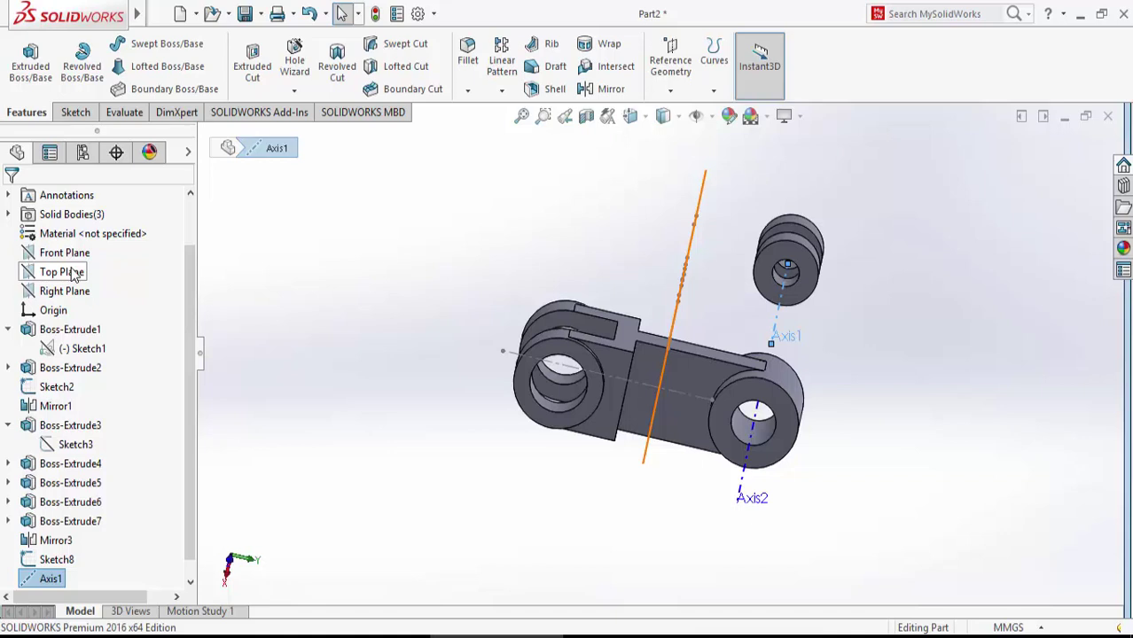
- Create Plane1 parallel to Top Plane and passing through Axis1
{"action": "left_click", "coordinate": [74, 273]}
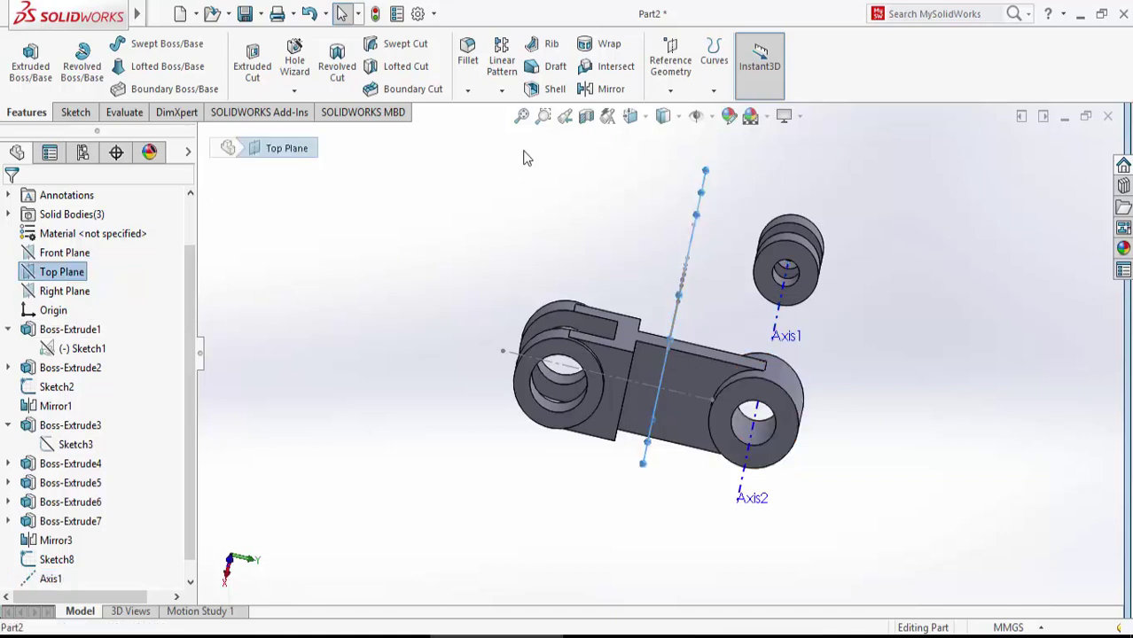
{"action": "left_click", "coordinate": [678, 89]}
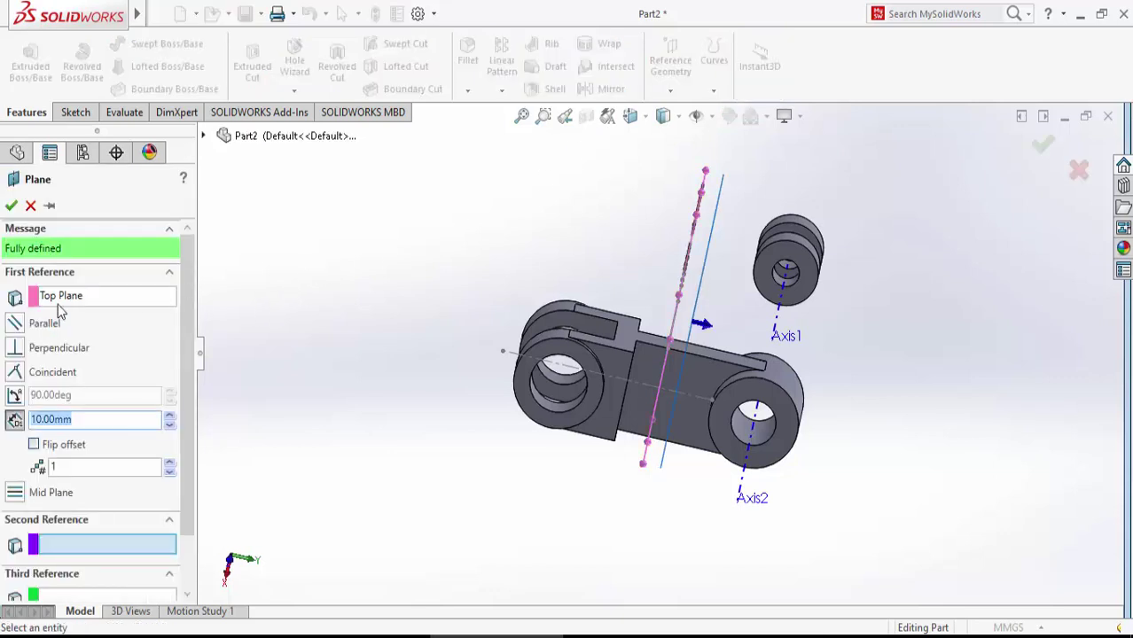
{"action": "left_click", "coordinate": [14, 324]}
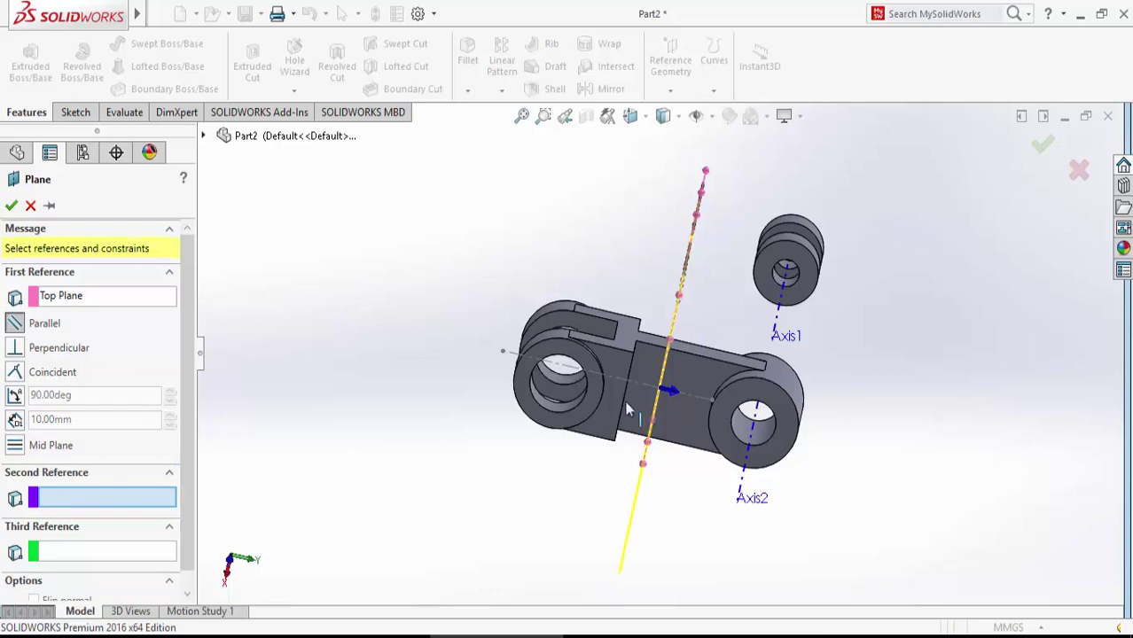
{"action": "left_click", "coordinate": [789, 334]}
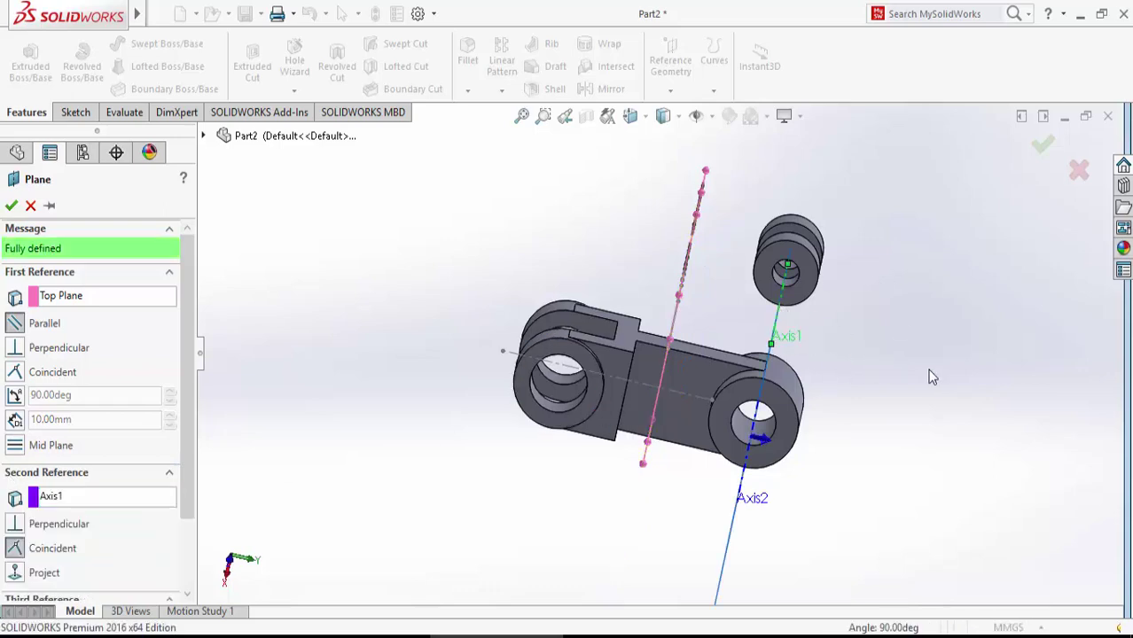
{"action": "middle_click_drag", "start_coordinate": [932, 360], "coordinate": [820, 341]}
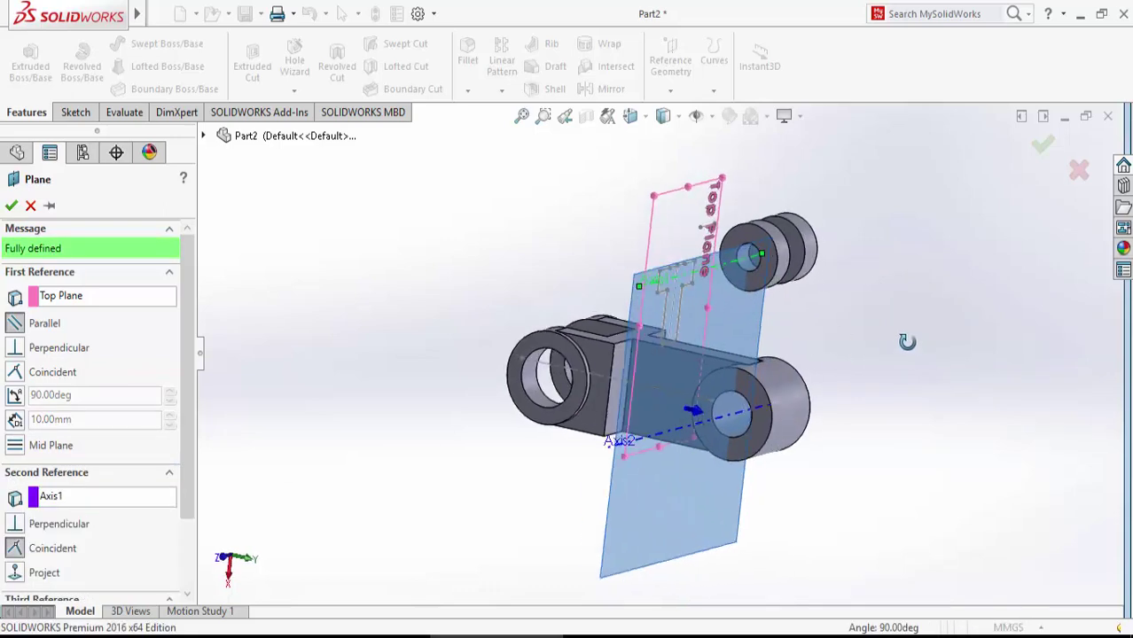
{"action": "left_click", "coordinate": [12, 205]}
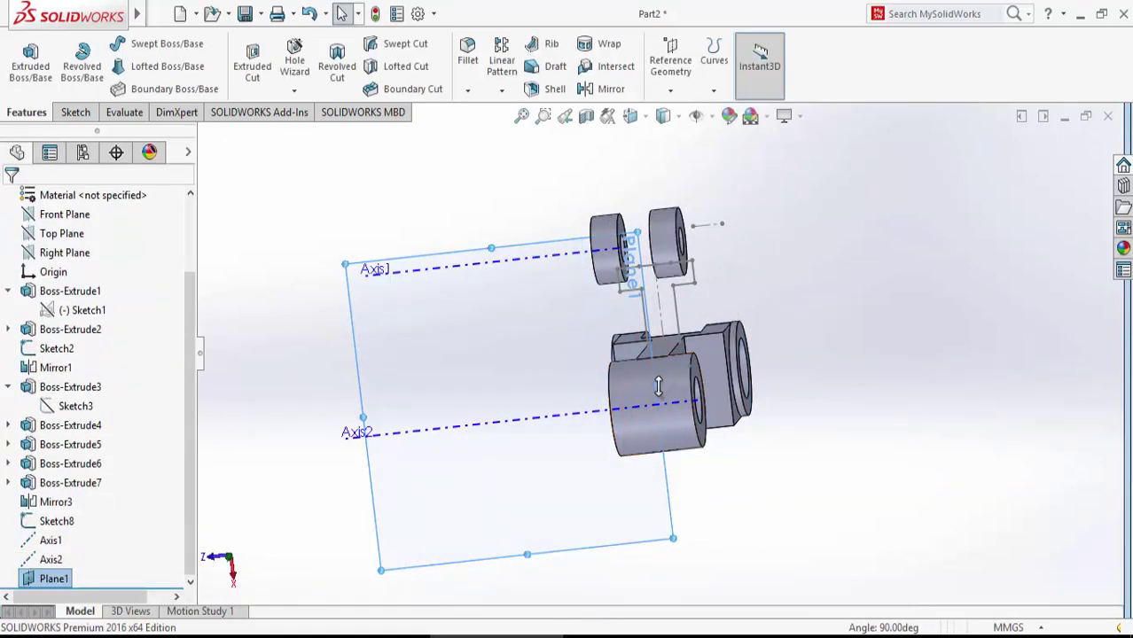
- Drag Plane1's edges to enlarge it across the whole part
{"action": "left_click_drag", "start_coordinate": [658, 385], "coordinate": [959, 353]}
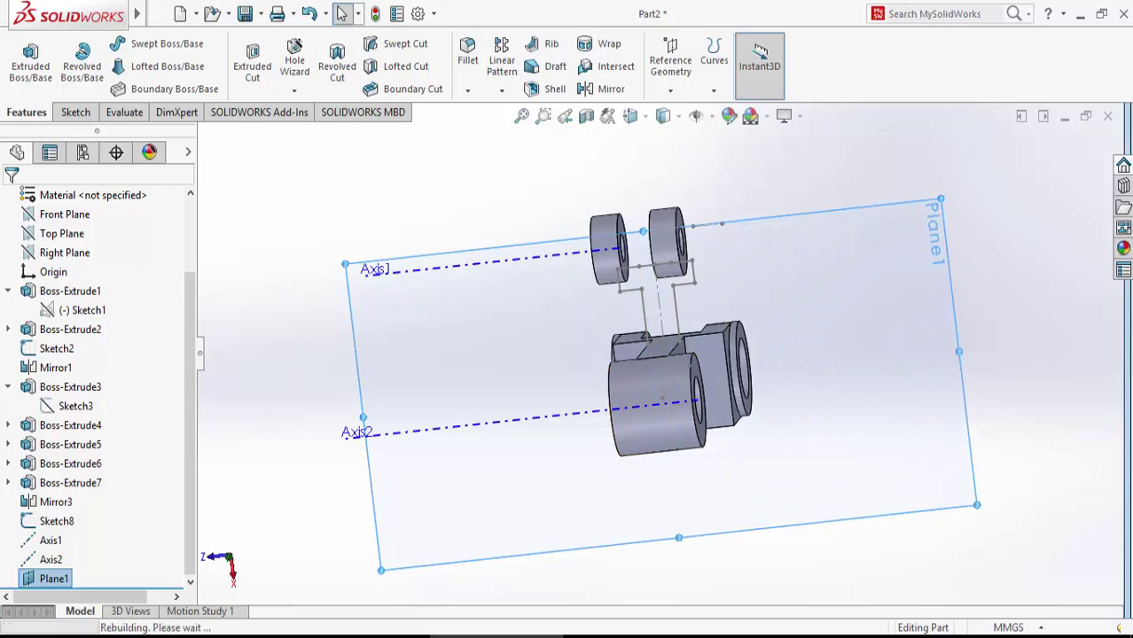
{"action": "left_click_drag", "start_coordinate": [640, 231], "coordinate": [633, 151]}
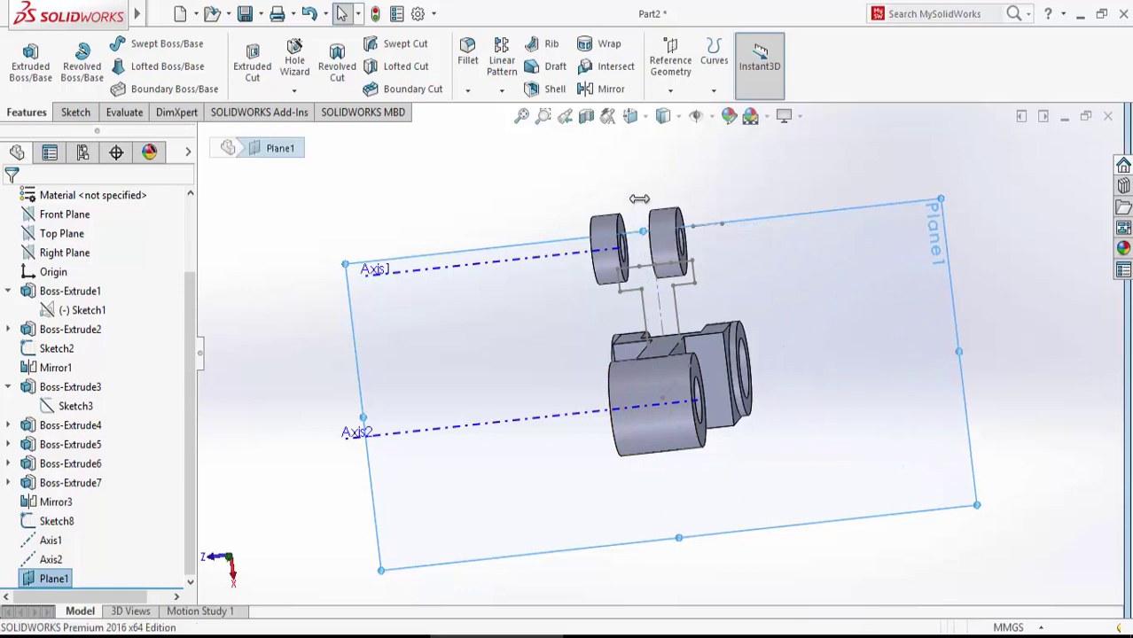
{"action": "mouse_move", "coordinate": [310, 333]}
{"action": "middle_mouse_down"}
{"action": "mouse_move", "coordinate": [435, 327]}
{"action": "mouse_move", "coordinate": [412, 316]}
{"action": "mouse_move", "coordinate": [447, 337]}
{"action": "middle_mouse_up"}
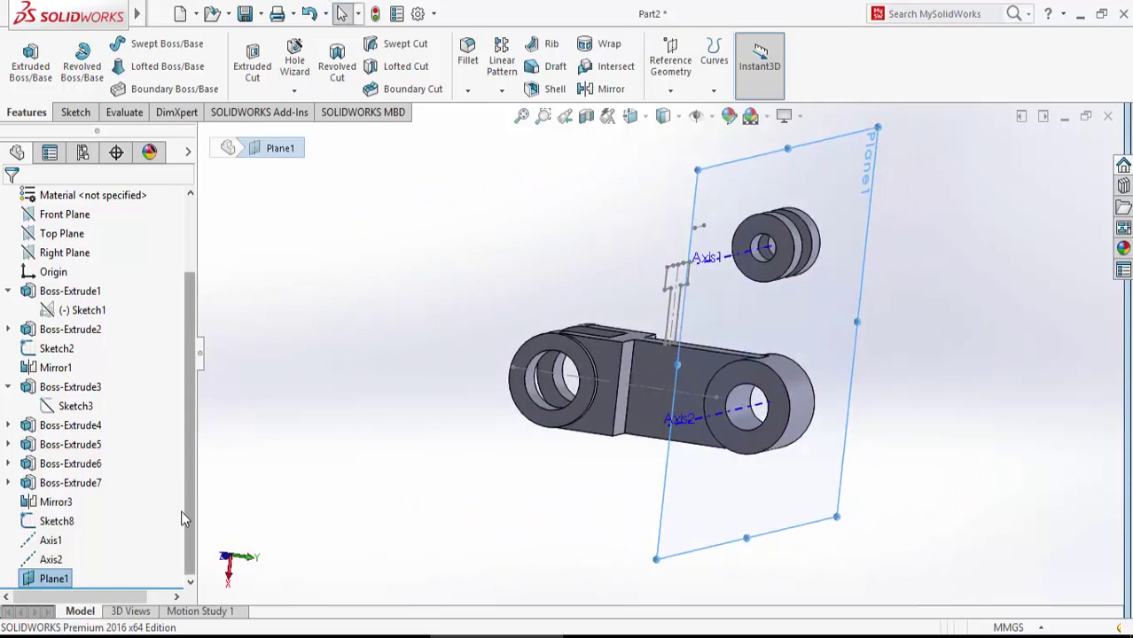
- Extrude Sketch8 with Plane1 as the starting plane
{"action": "left_click", "coordinate": [52, 527]}
{"action": "left_click", "coordinate": [30, 60]}
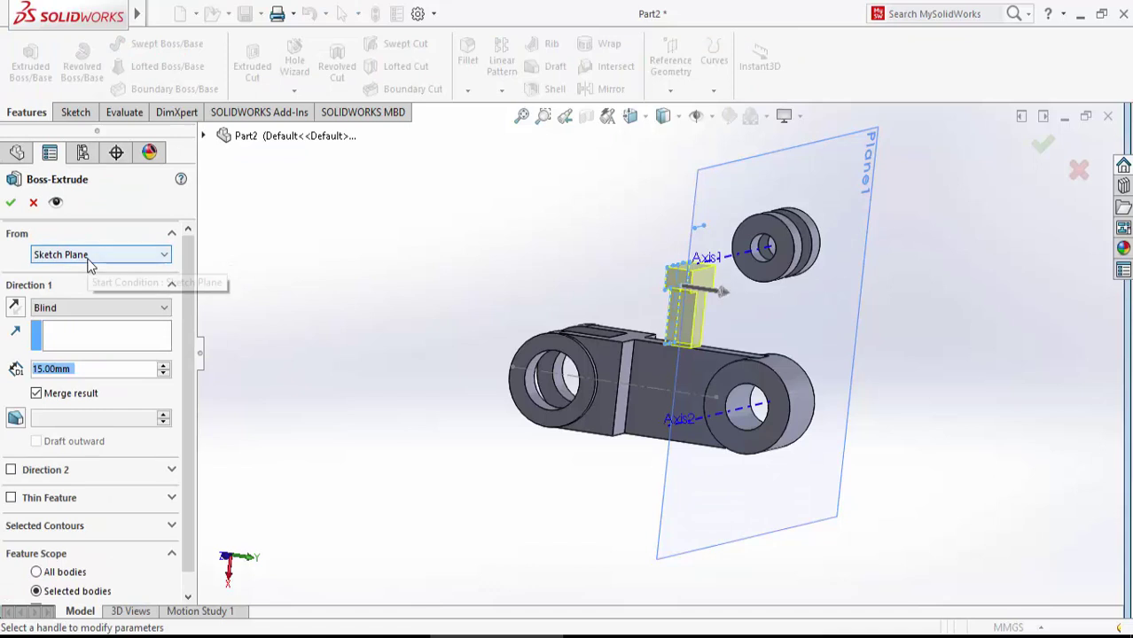
{"action": "left_click", "coordinate": [89, 256]}
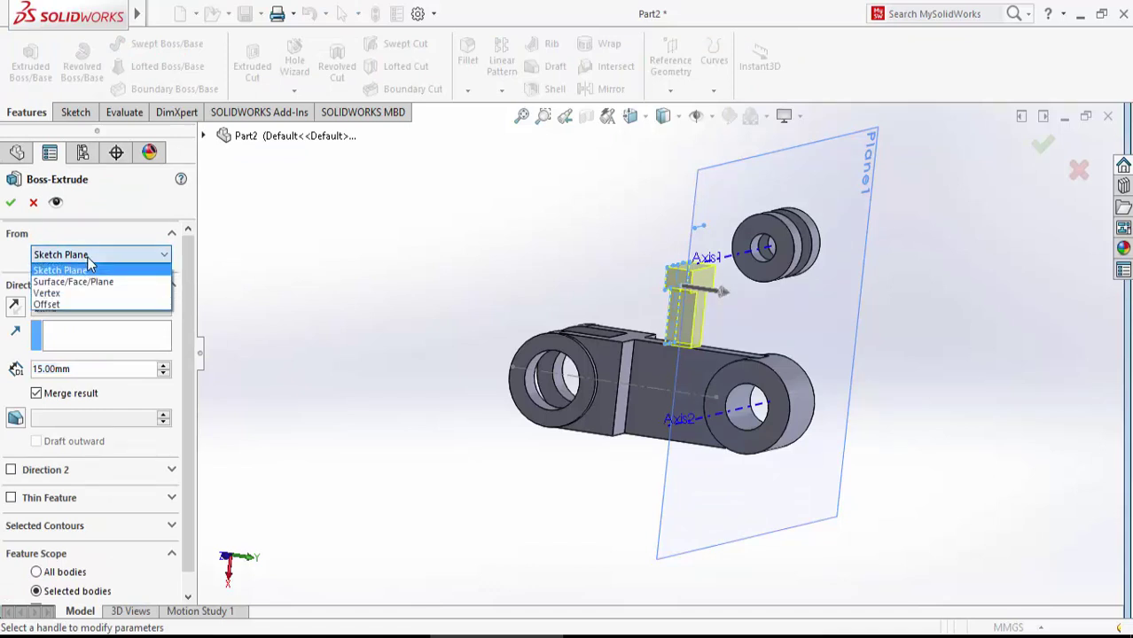
{"action": "left_click", "coordinate": [89, 282]}
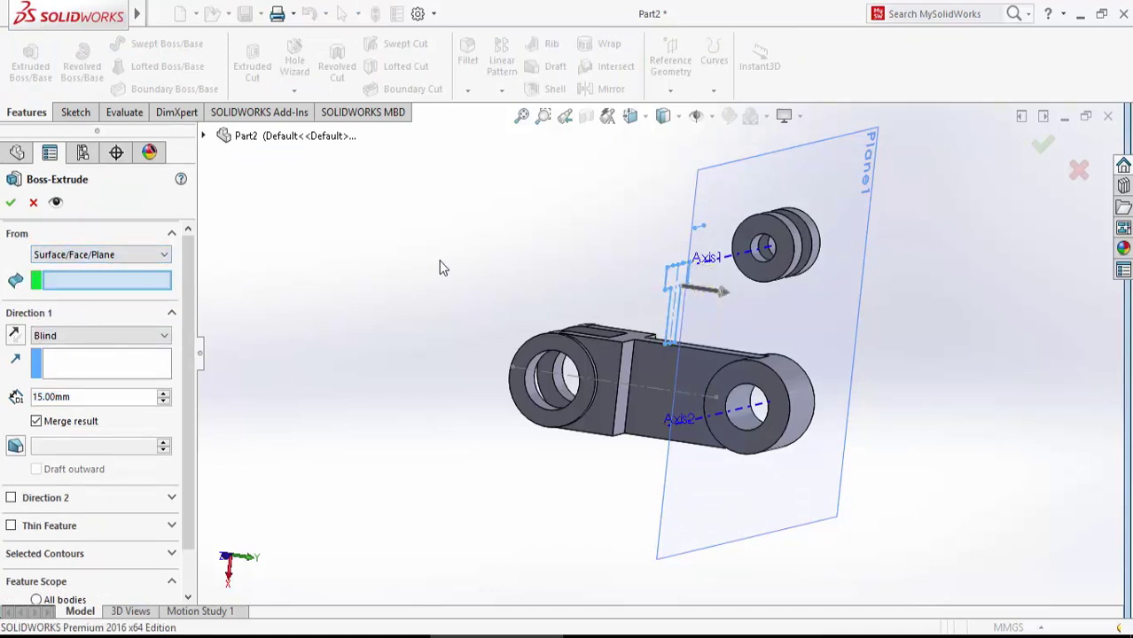
{"action": "left_click", "coordinate": [266, 137]}
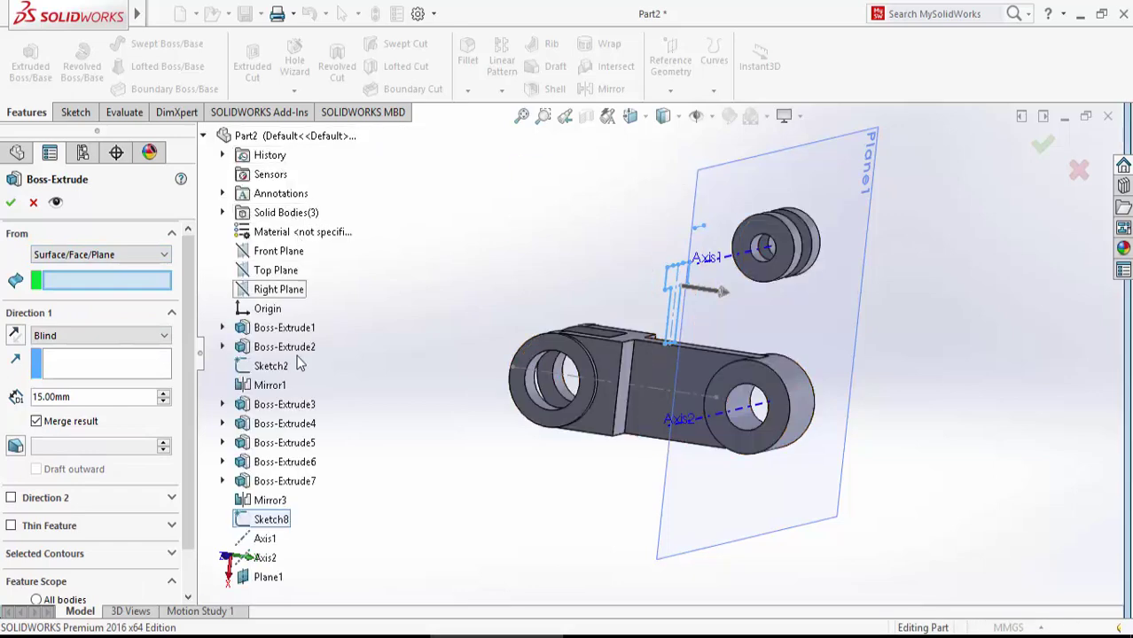
{"action": "left_click", "coordinate": [268, 577]}
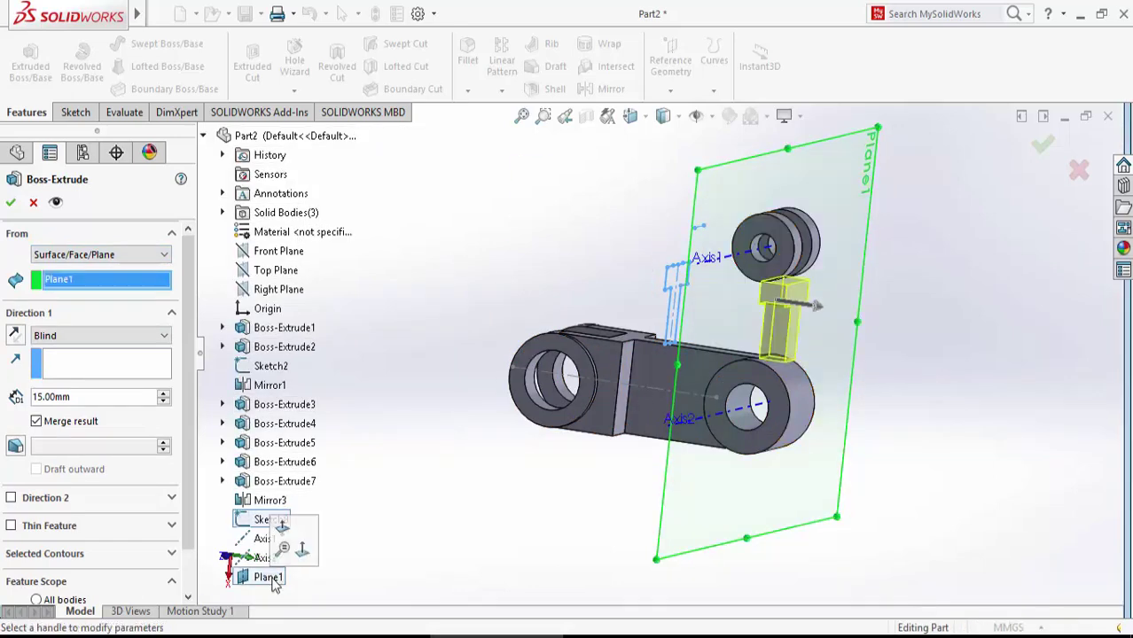
{"action": "mouse_move", "coordinate": [433, 433]}
{"action": "middle_mouse_down"}
{"action": "mouse_move", "coordinate": [463, 432]}
{"action": "mouse_move", "coordinate": [453, 431]}
{"action": "middle_mouse_up"}
- Make the extrusion Mid Plane with 36 mm depth and create Boss-Extrude8
{"action": "left_click", "coordinate": [100, 335]}
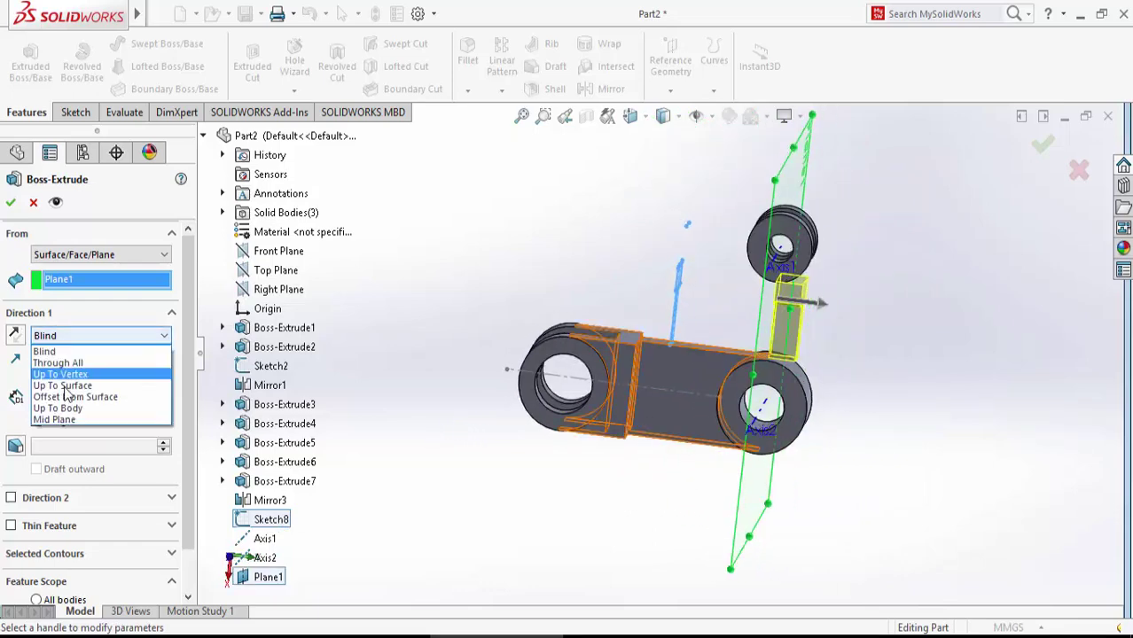
{"action": "left_click", "coordinate": [71, 428]}
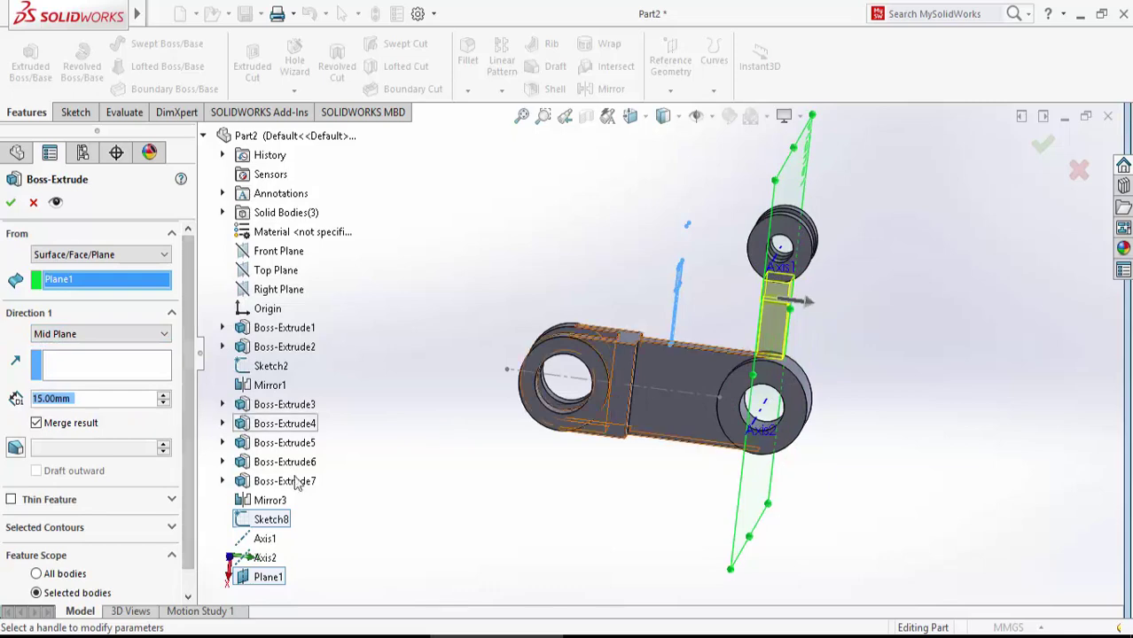
{"action": "key", "text": "alt+Tab"}
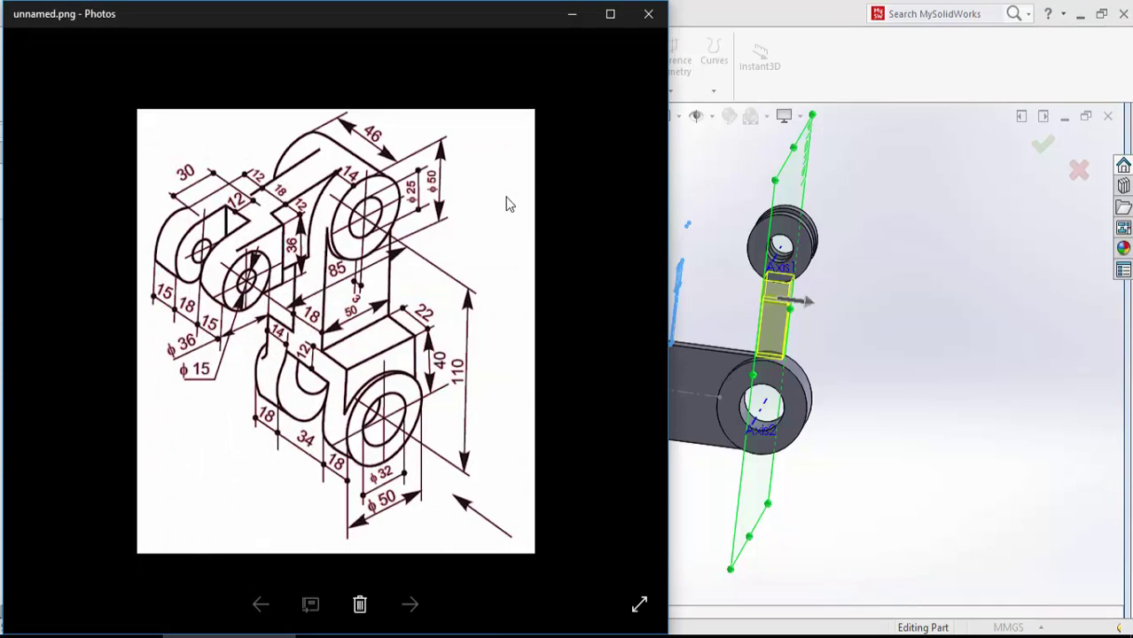
{"action": "left_click", "coordinate": [570, 19]}
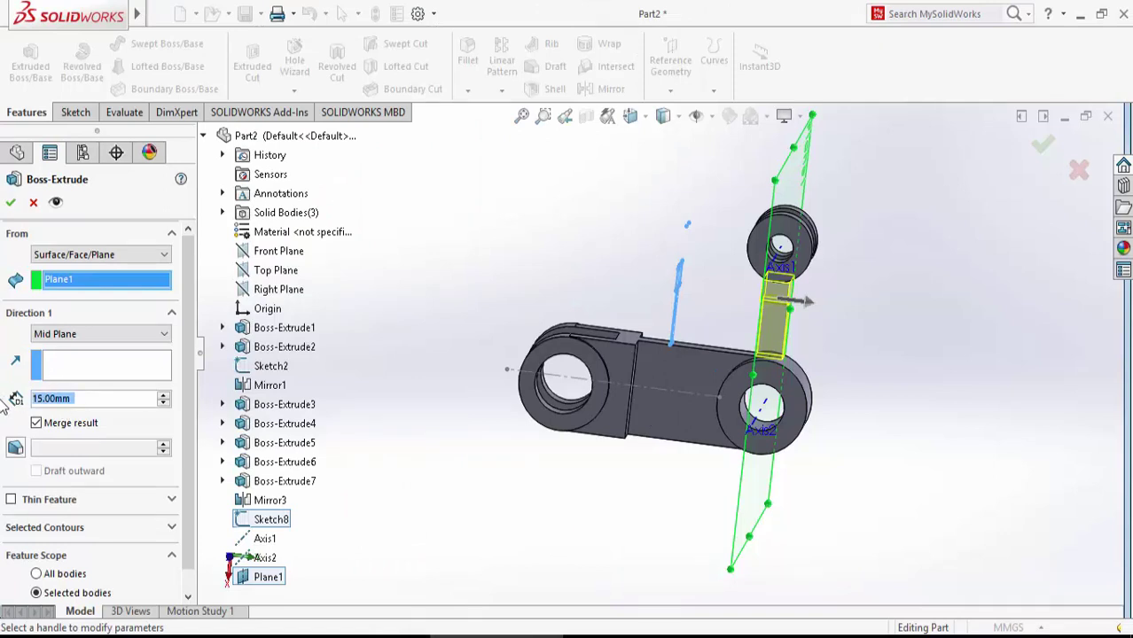
{"action": "type", "text": "36"}
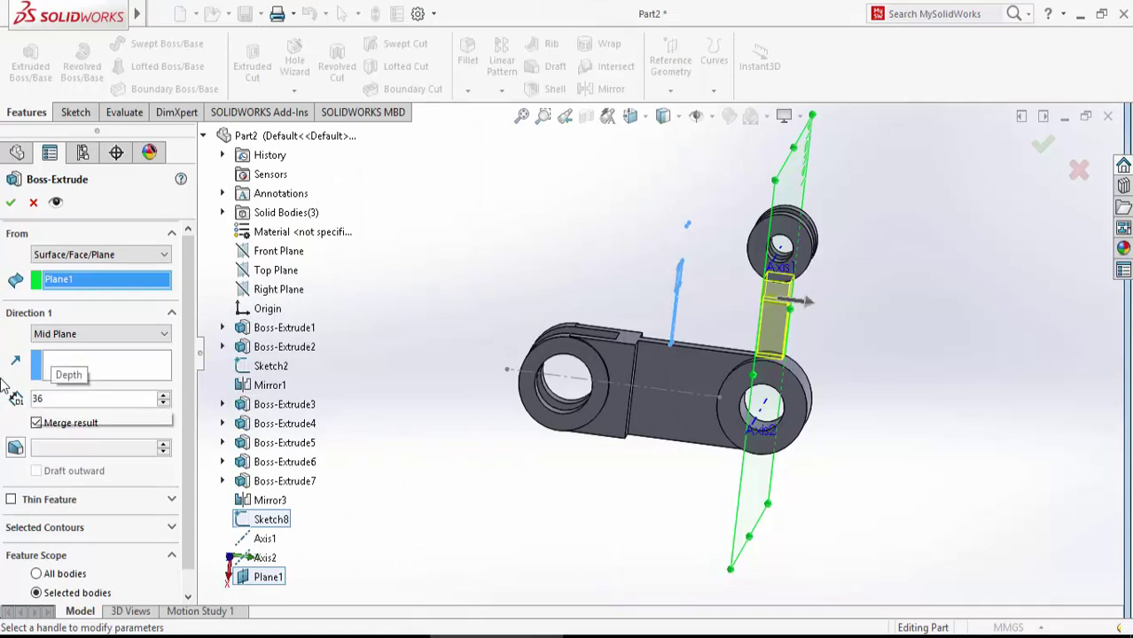
{"action": "key", "text": "Return"}
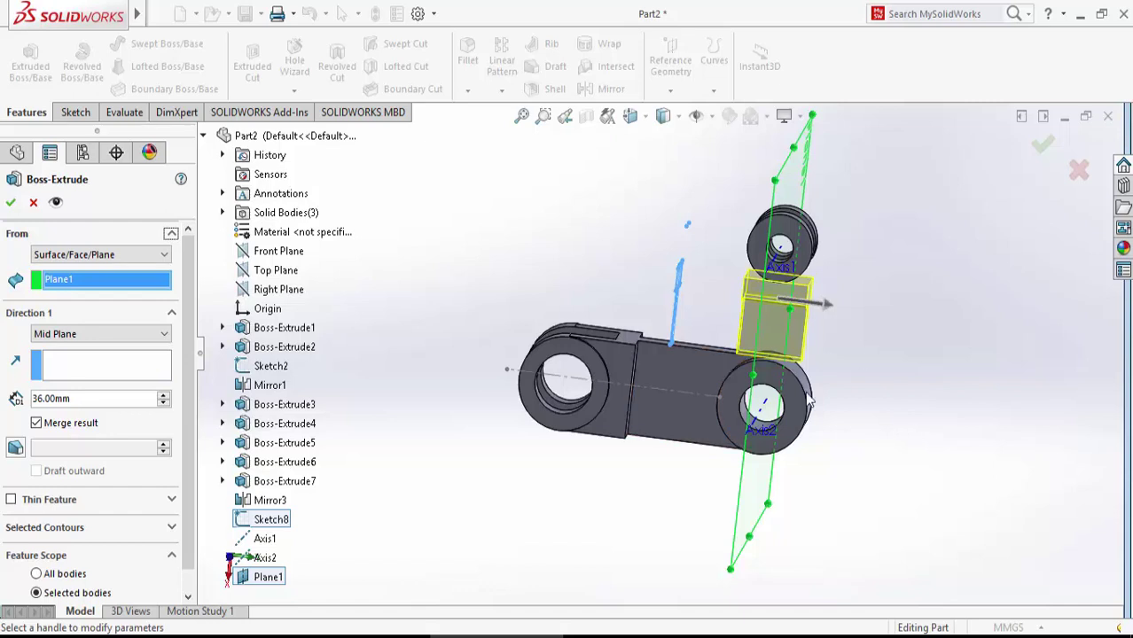
{"action": "left_click", "coordinate": [12, 204]}
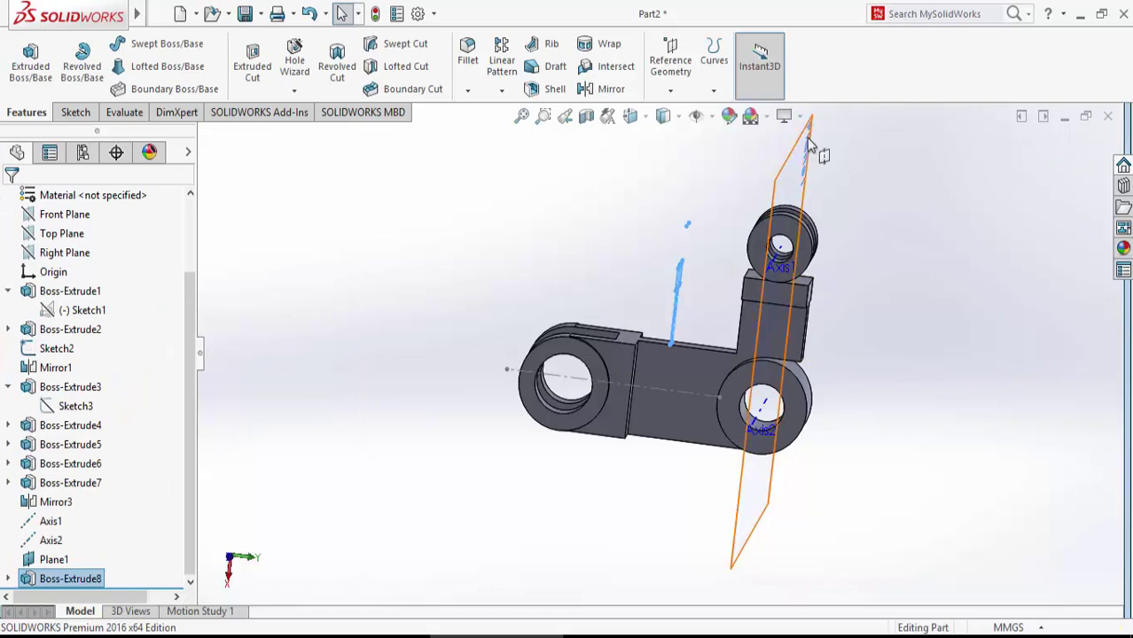
- Hide Plane1, Axis1 and Axis2 from the model view
{"action": "right_click", "coordinate": [807, 137]}
{"action": "left_click", "coordinate": [861, 112]}
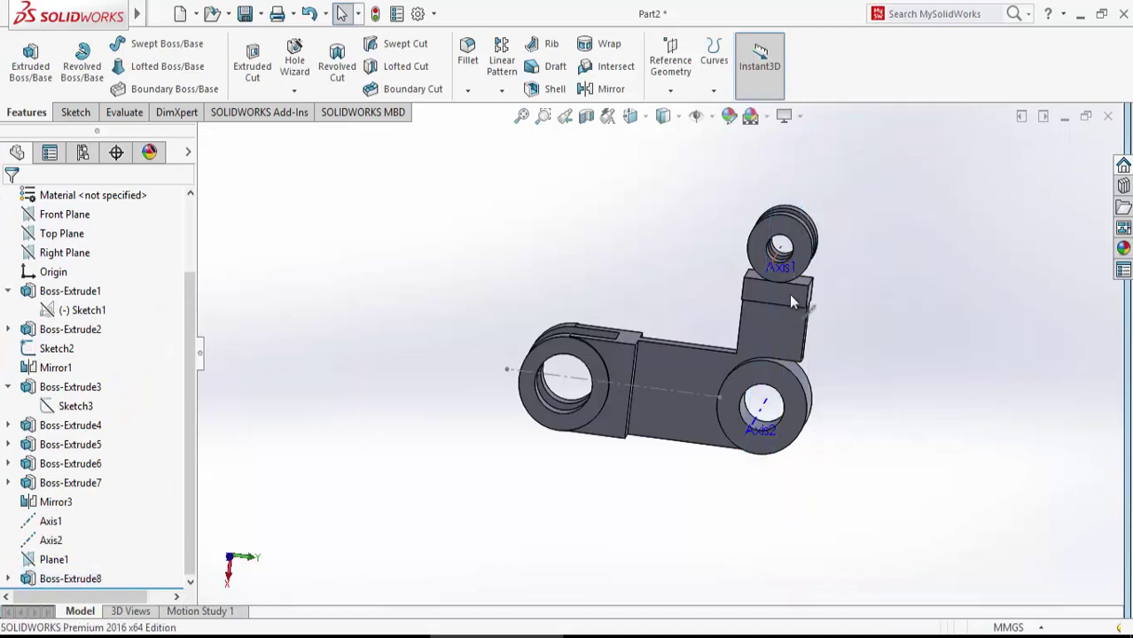
{"action": "right_click", "coordinate": [776, 273]}
{"action": "left_click", "coordinate": [830, 241]}
{"action": "right_click", "coordinate": [754, 424]}
{"action": "left_click", "coordinate": [785, 304]}
- Start a new sketch on a face of the Boss-Extrude8 block
{"action": "mouse_move", "coordinate": [960, 450]}
{"action": "middle_mouse_down"}
{"action": "mouse_move", "coordinate": [837, 459]}
{"action": "mouse_move", "coordinate": [858, 519]}
{"action": "mouse_move", "coordinate": [914, 574]}
{"action": "middle_mouse_up"}
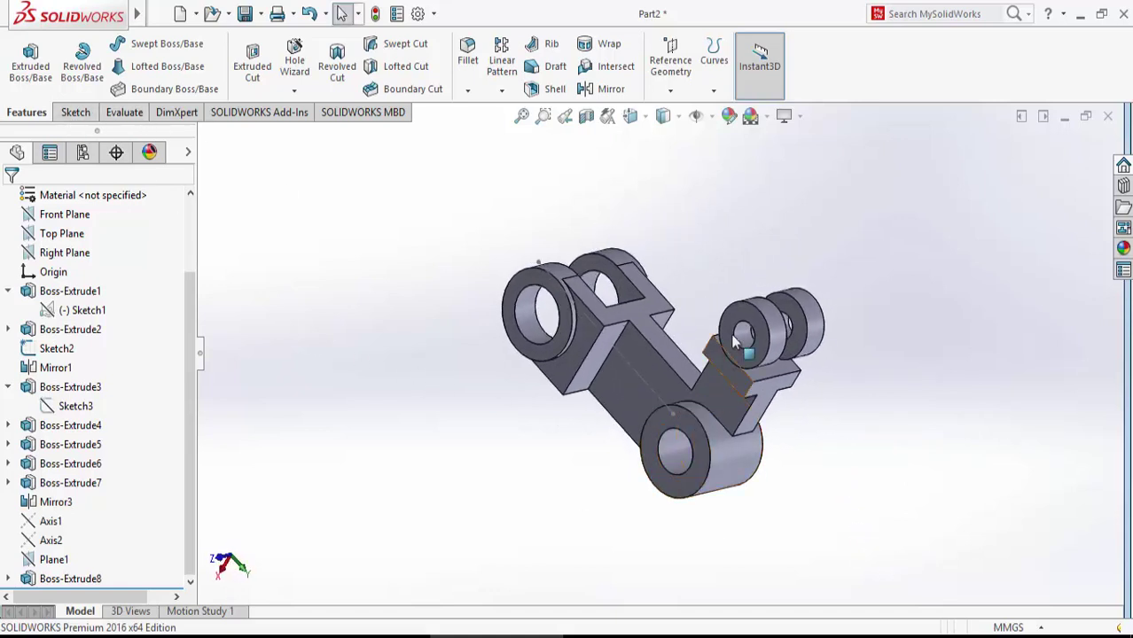
{"action": "mouse_move", "coordinate": [888, 275]}
{"action": "middle_mouse_down"}
{"action": "mouse_move", "coordinate": [845, 349]}
{"action": "mouse_move", "coordinate": [858, 273]}
{"action": "mouse_move", "coordinate": [764, 354]}
{"action": "middle_mouse_up"}
{"action": "left_click", "coordinate": [671, 394]}
{"action": "right_click", "coordinate": [671, 393]}
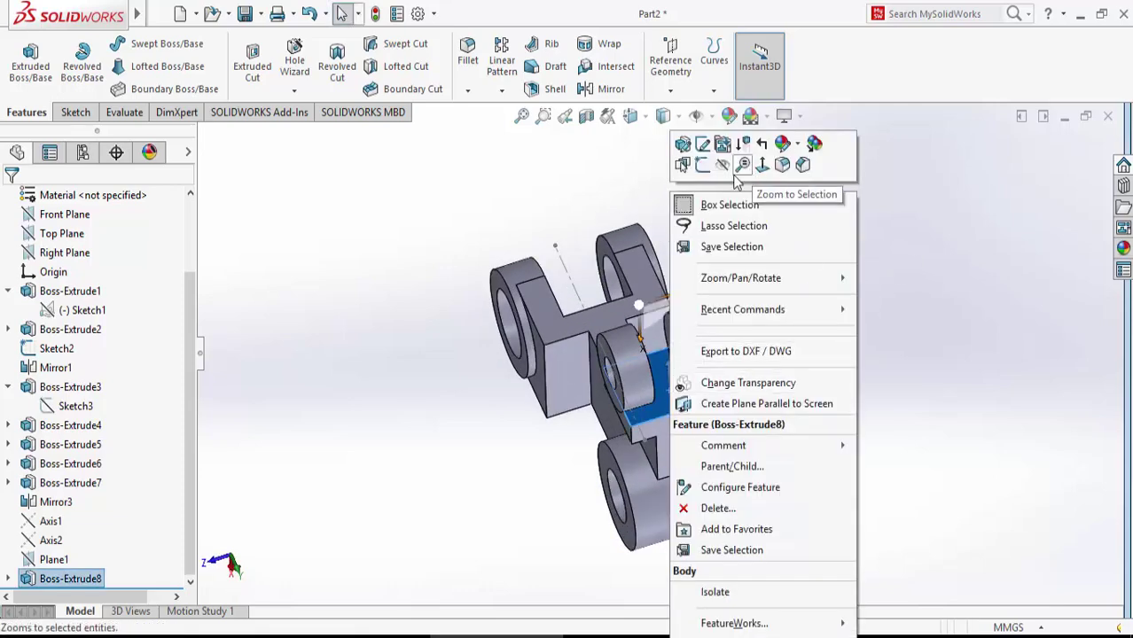
{"action": "left_click", "coordinate": [705, 171]}
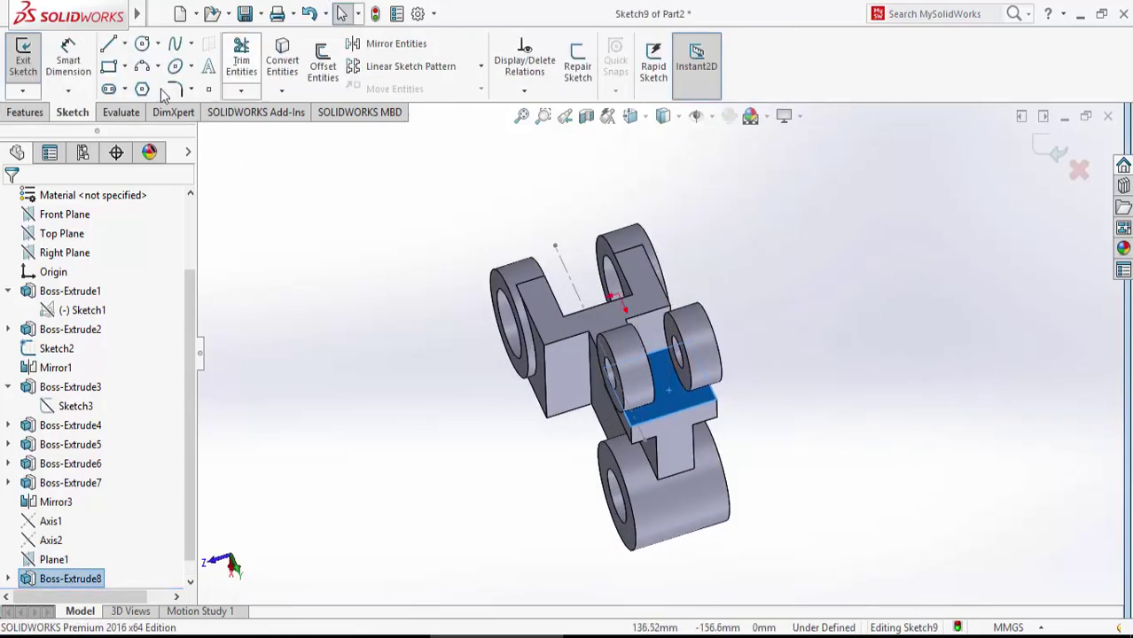
- Draw a rectangle on the new block's face
{"action": "left_click", "coordinate": [108, 66]}
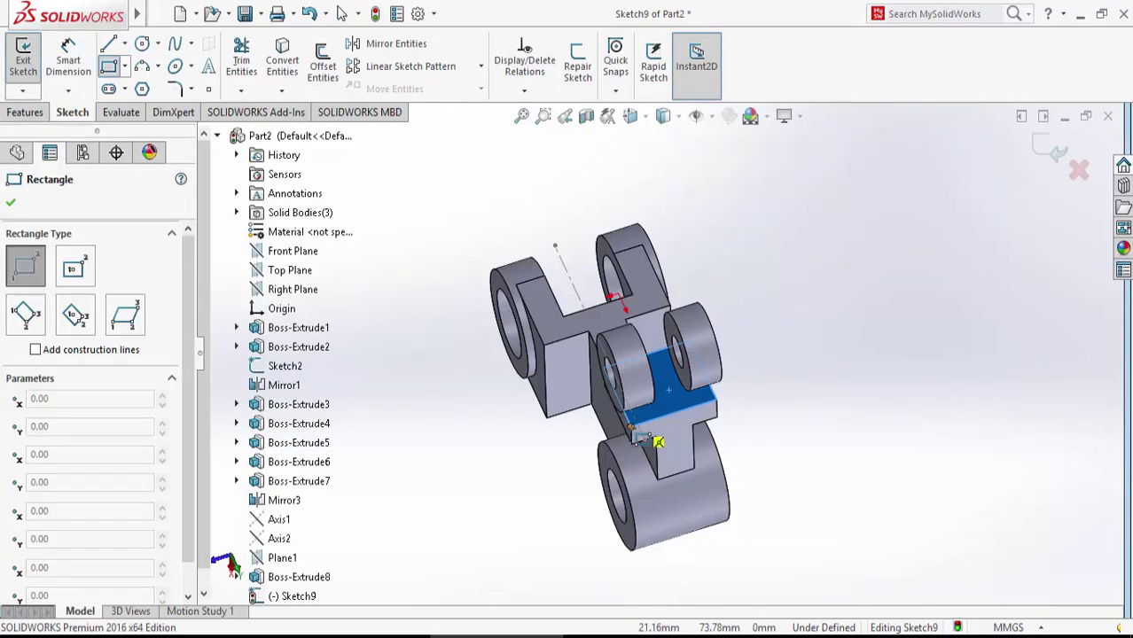
{"action": "left_click_drag", "start_coordinate": [633, 429], "coordinate": [674, 351]}
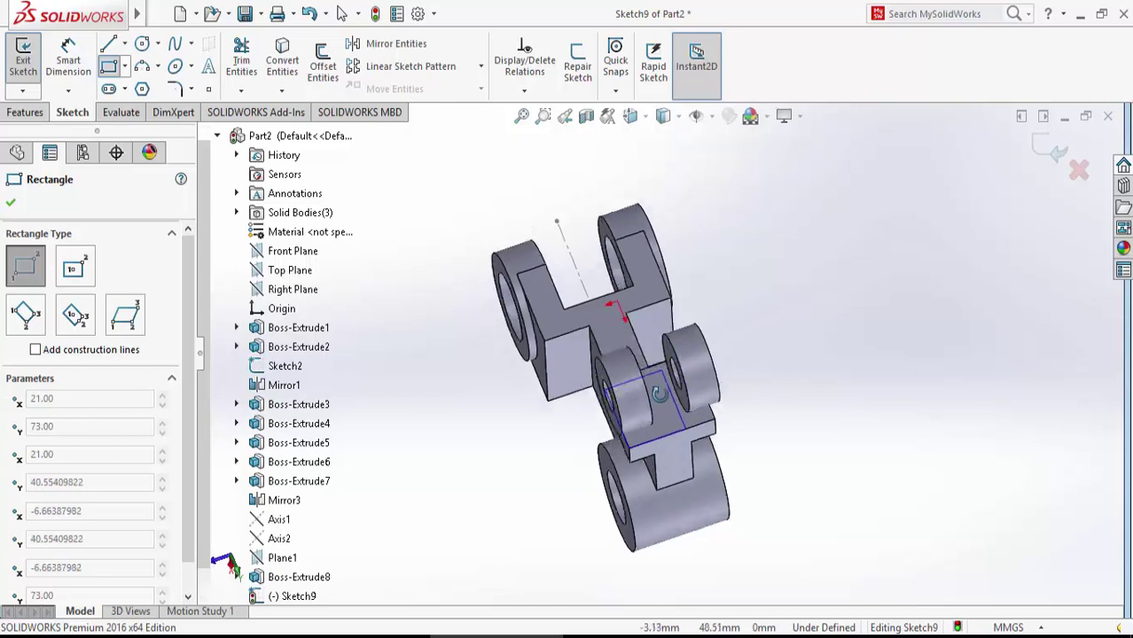
{"action": "middle_click_drag", "start_coordinate": [674, 350], "coordinate": [661, 424]}
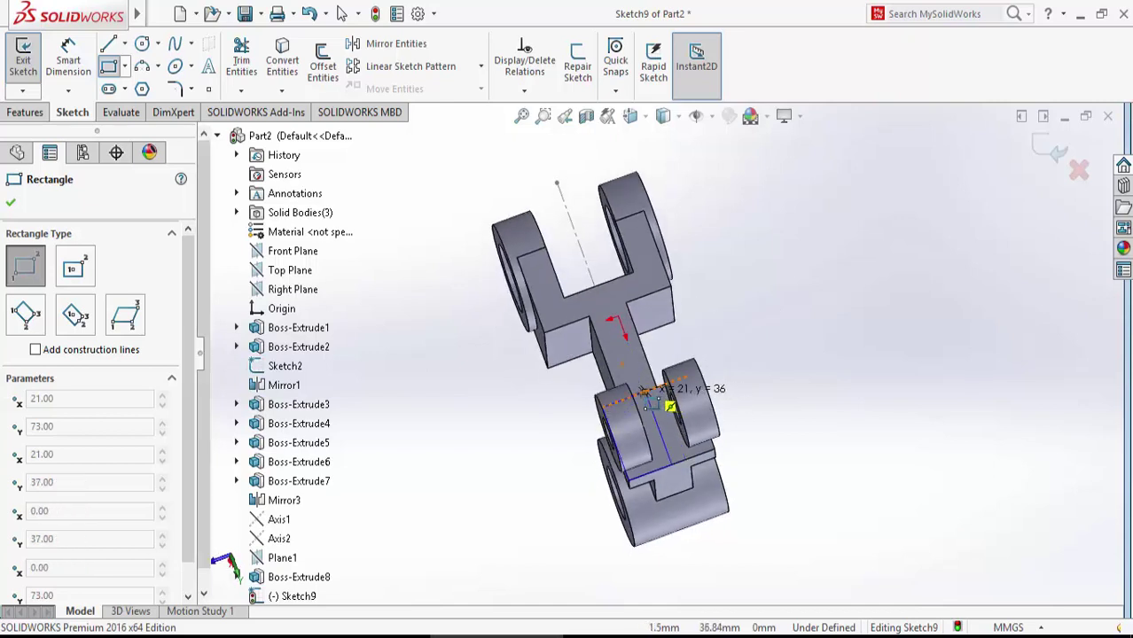
{"action": "left_click", "coordinate": [663, 409]}
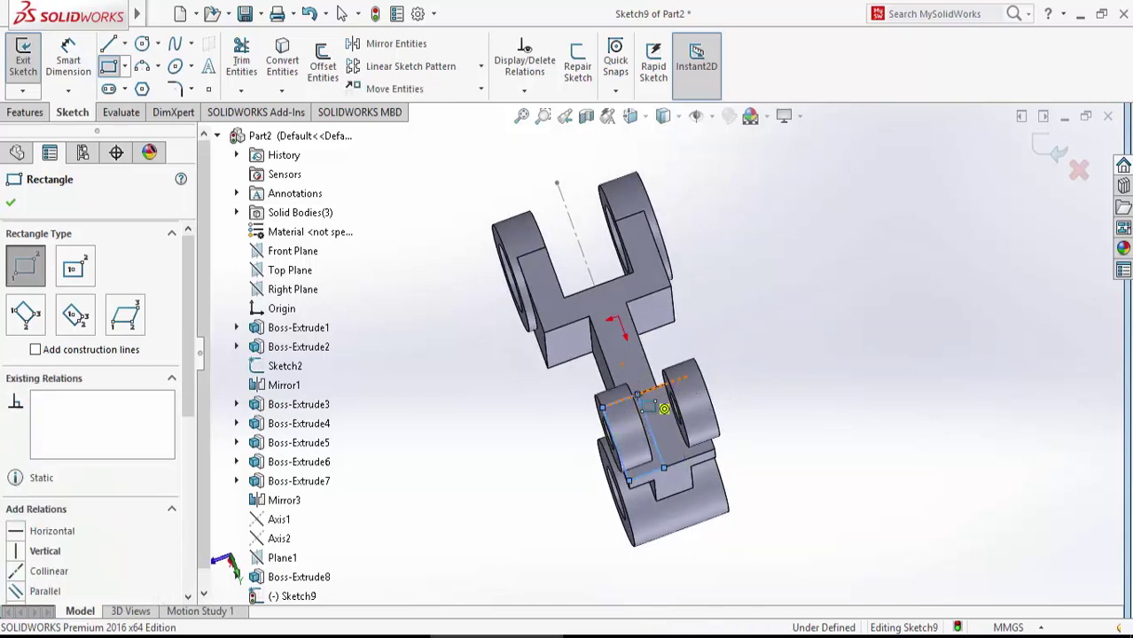
{"action": "right_click", "coordinate": [640, 403]}
{"action": "left_click", "coordinate": [663, 407]}
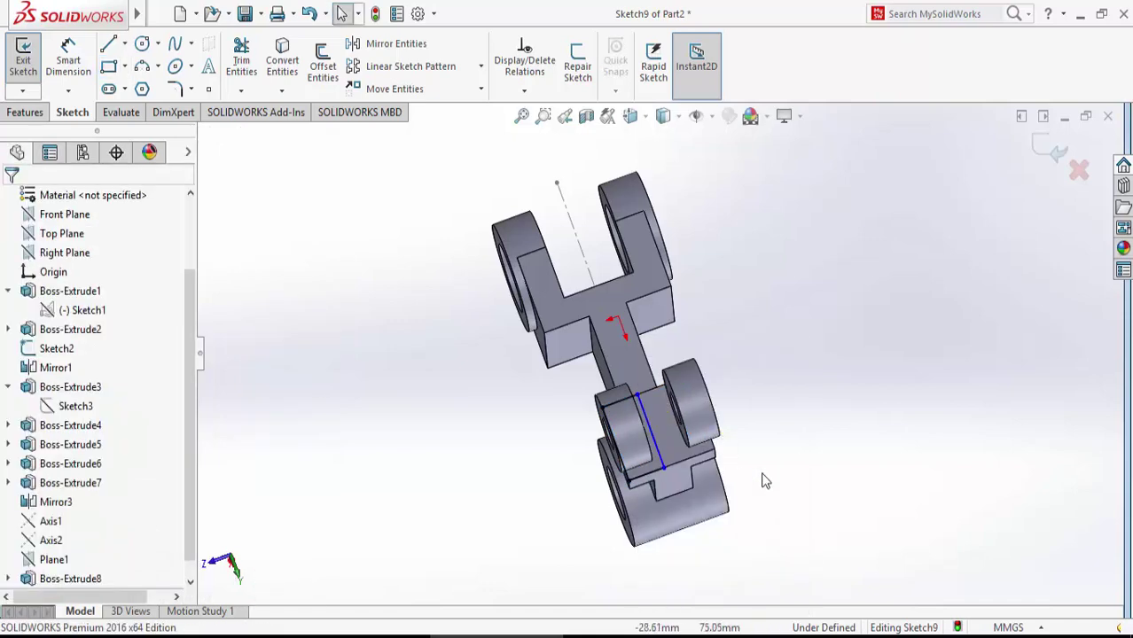
- Dimension the rectangle 12 mm on the short edge and 36 mm long
{"action": "key", "text": "alt+Tab"}
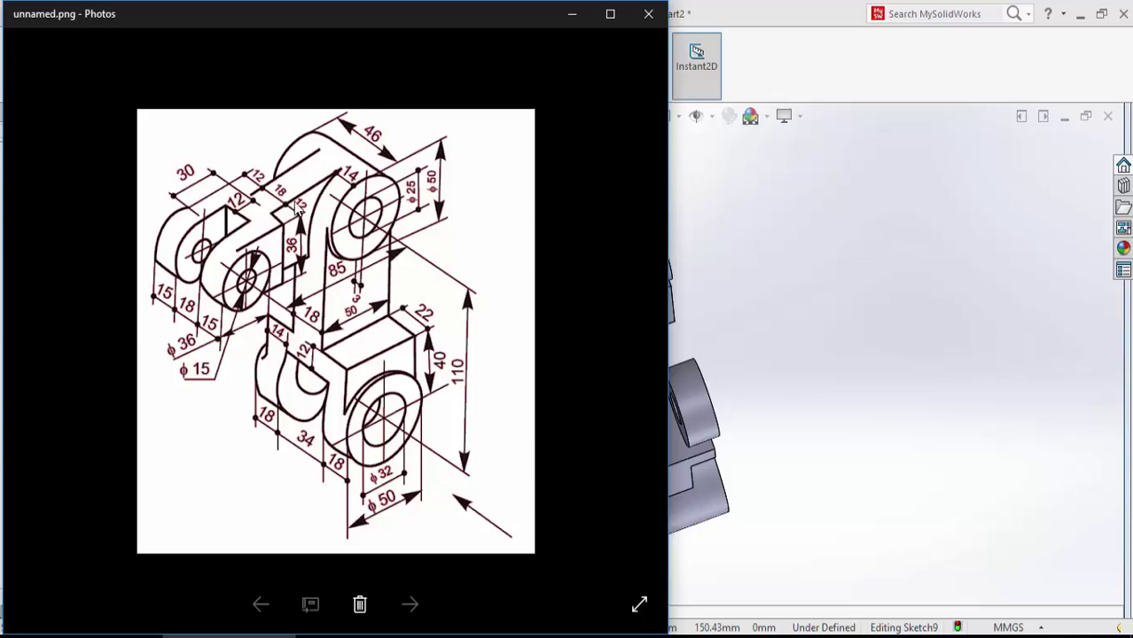
{"action": "left_click", "coordinate": [572, 14]}
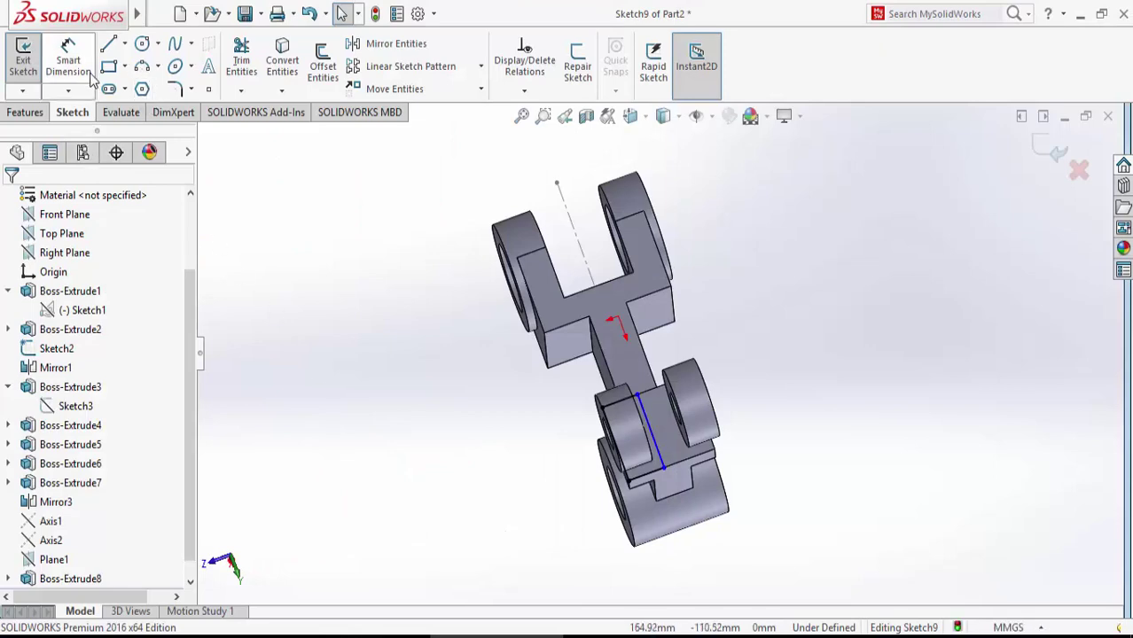
{"action": "left_click", "coordinate": [68, 55]}
{"action": "left_click", "coordinate": [654, 470]}
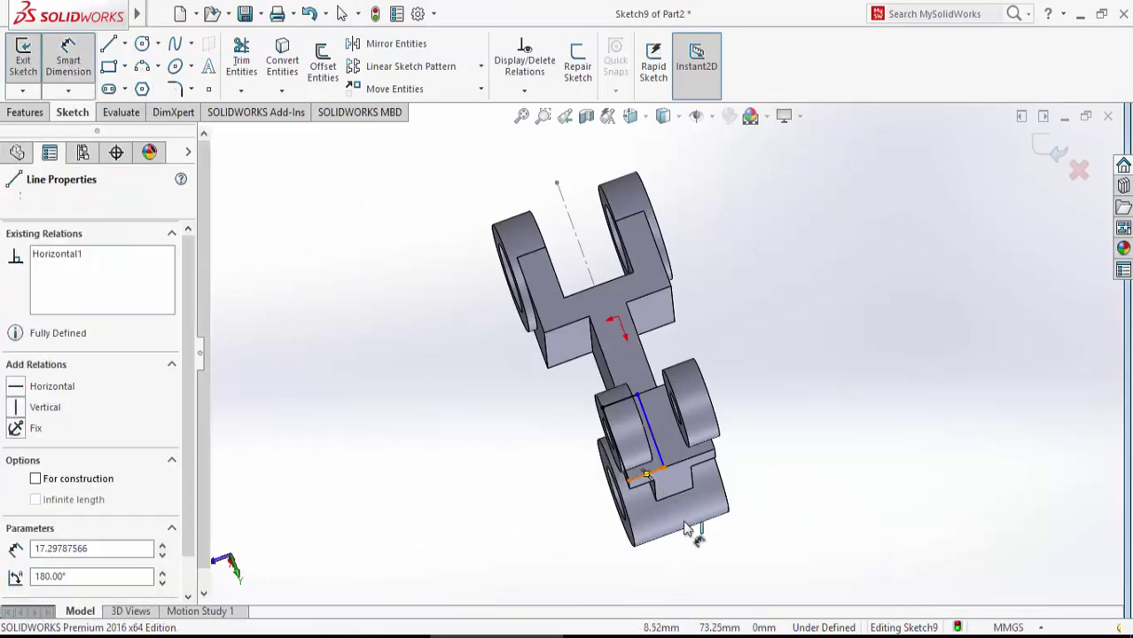
{"action": "left_click", "coordinate": [690, 530]}
{"action": "type", "text": "12"}
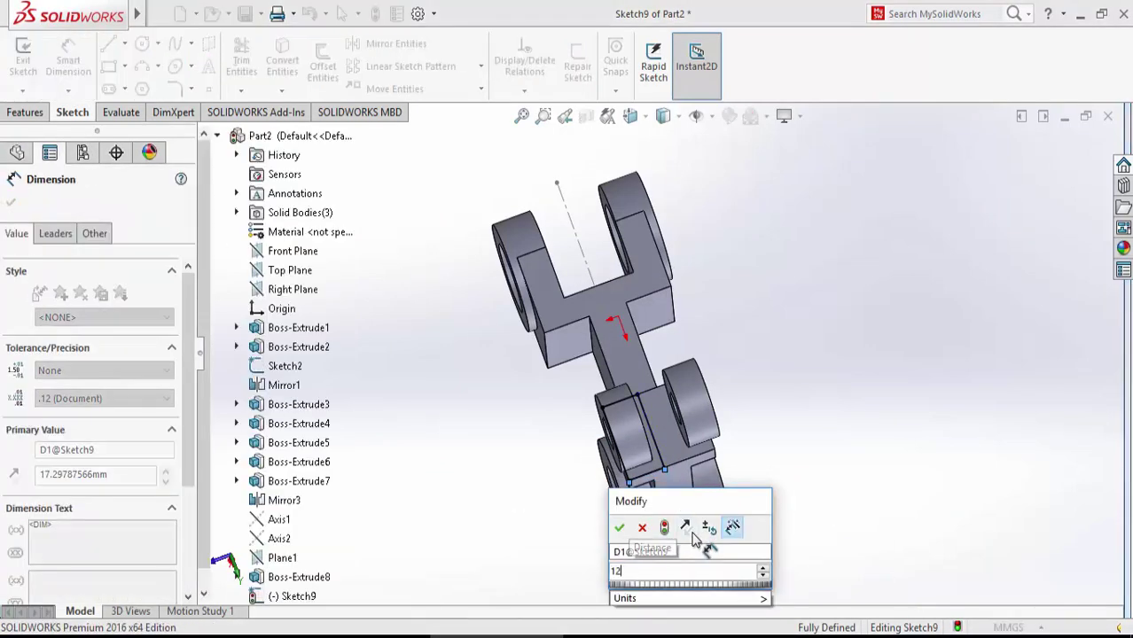
{"action": "key", "text": "Return"}
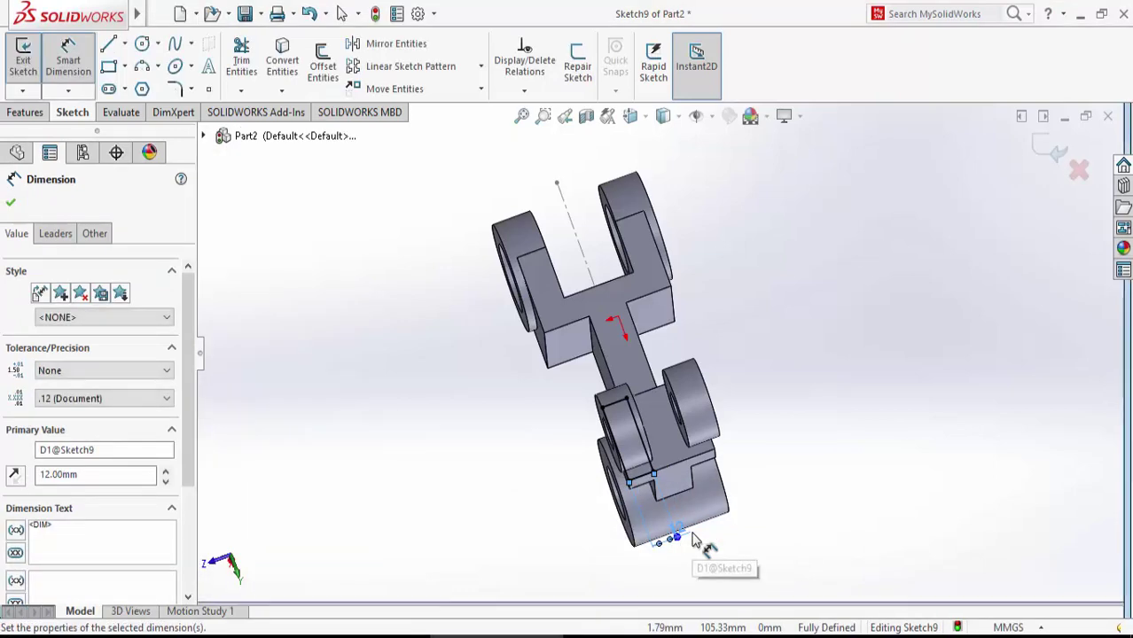
{"action": "left_click", "coordinate": [665, 459]}
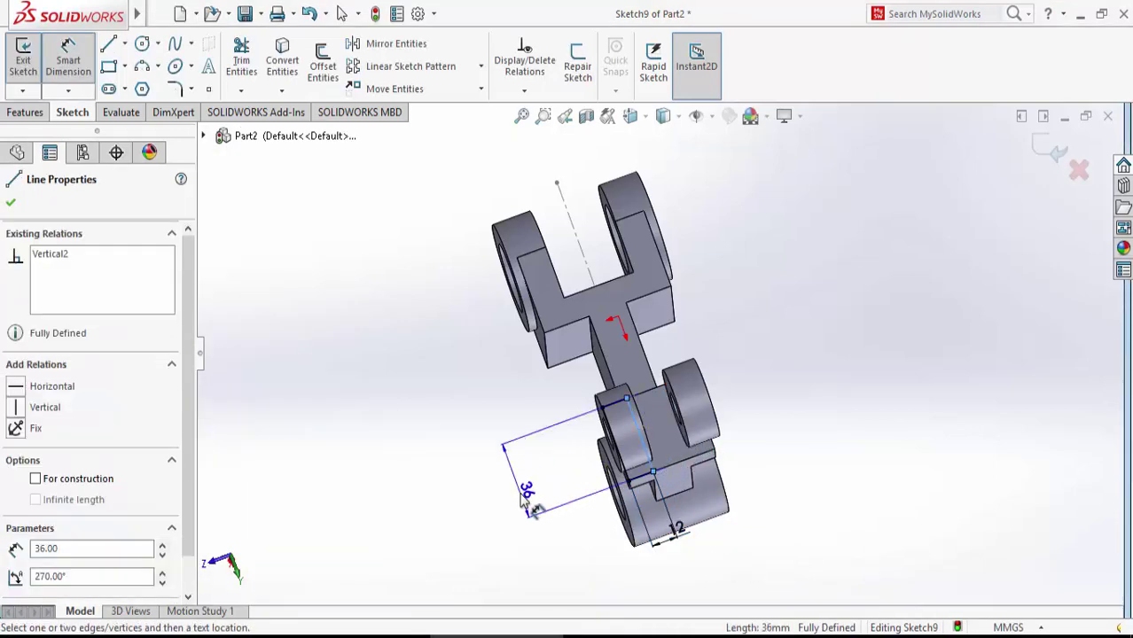
{"action": "left_click", "coordinate": [519, 483]}
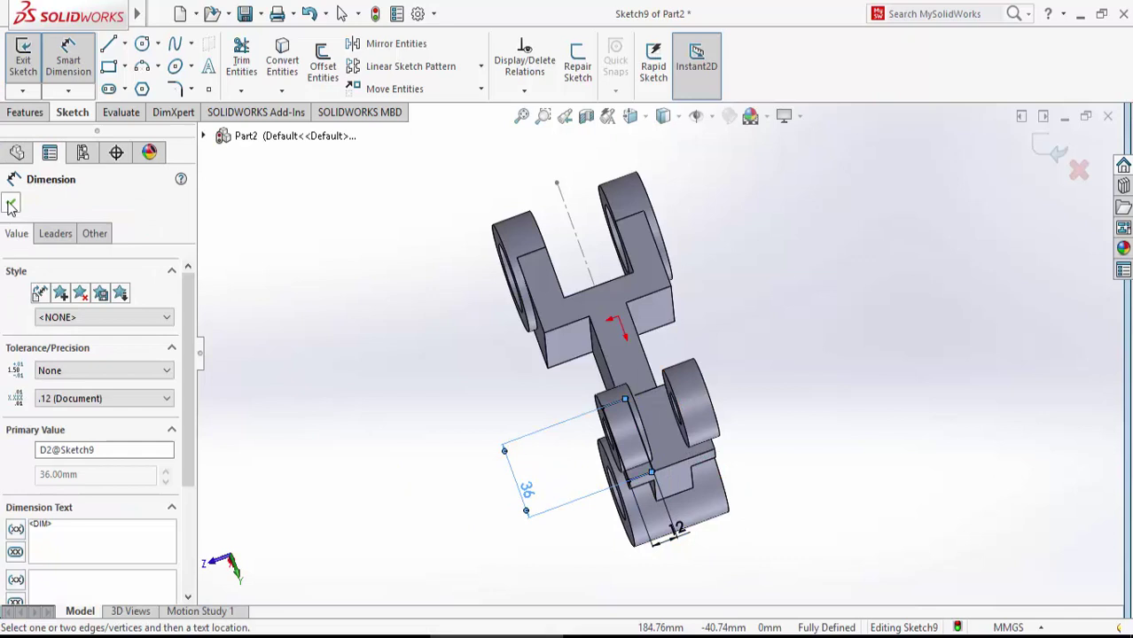
{"action": "left_click", "coordinate": [11, 205]}
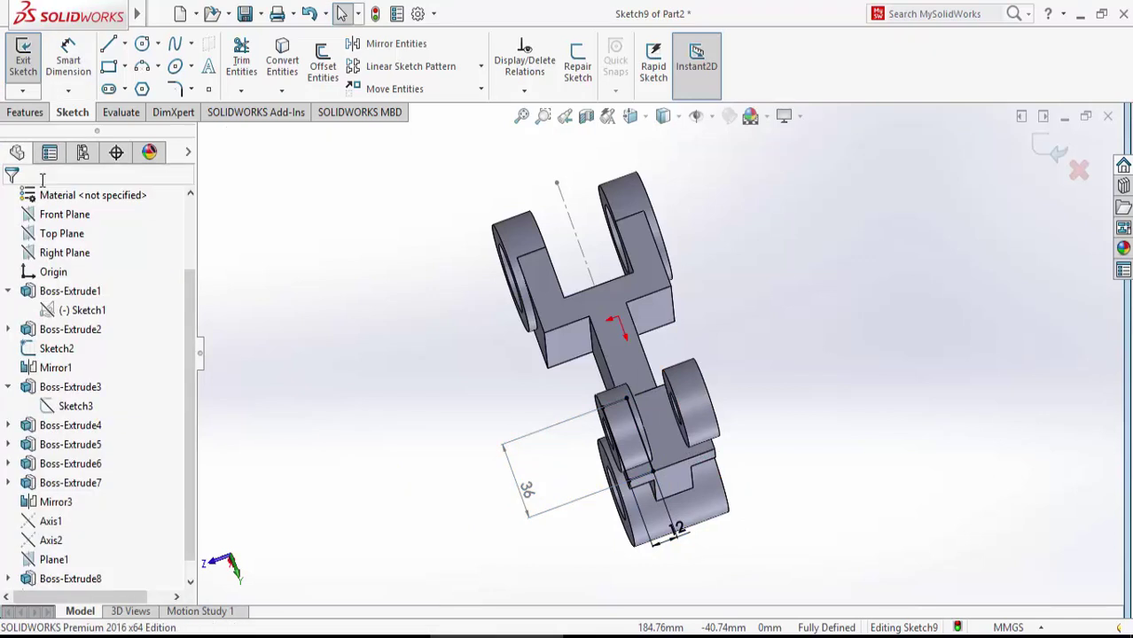
{"action": "left_click", "coordinate": [25, 111]}
- Extrude Sketch9 Up To Surface onto the selected face of the lower link
{"action": "left_click", "coordinate": [30, 61]}
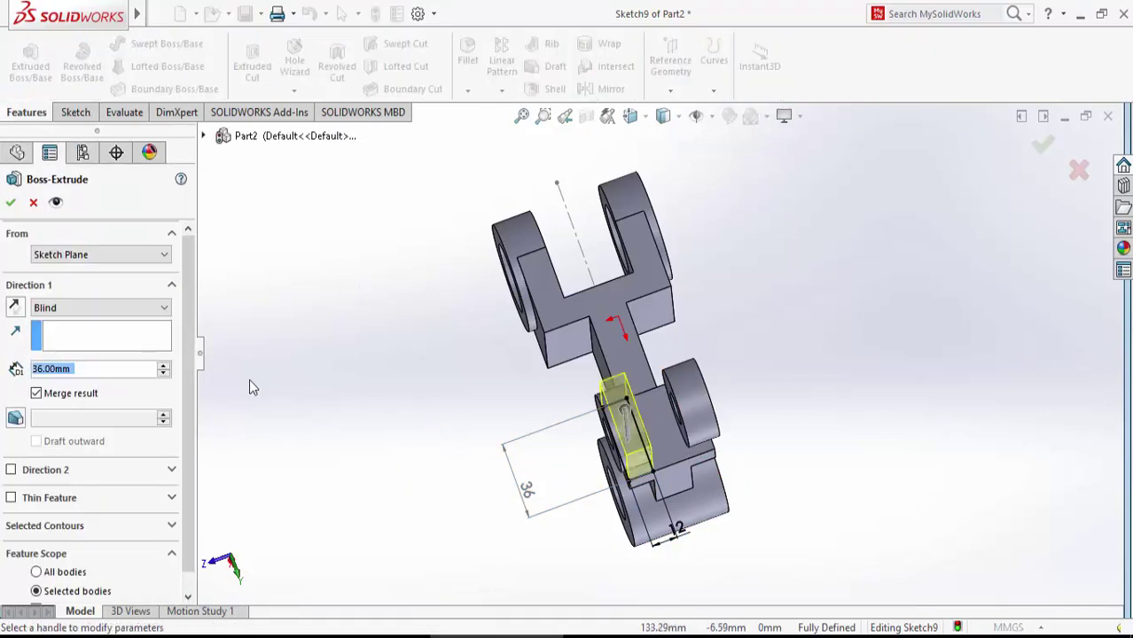
{"action": "left_click", "coordinate": [70, 307]}
{"action": "left_click", "coordinate": [82, 365]}
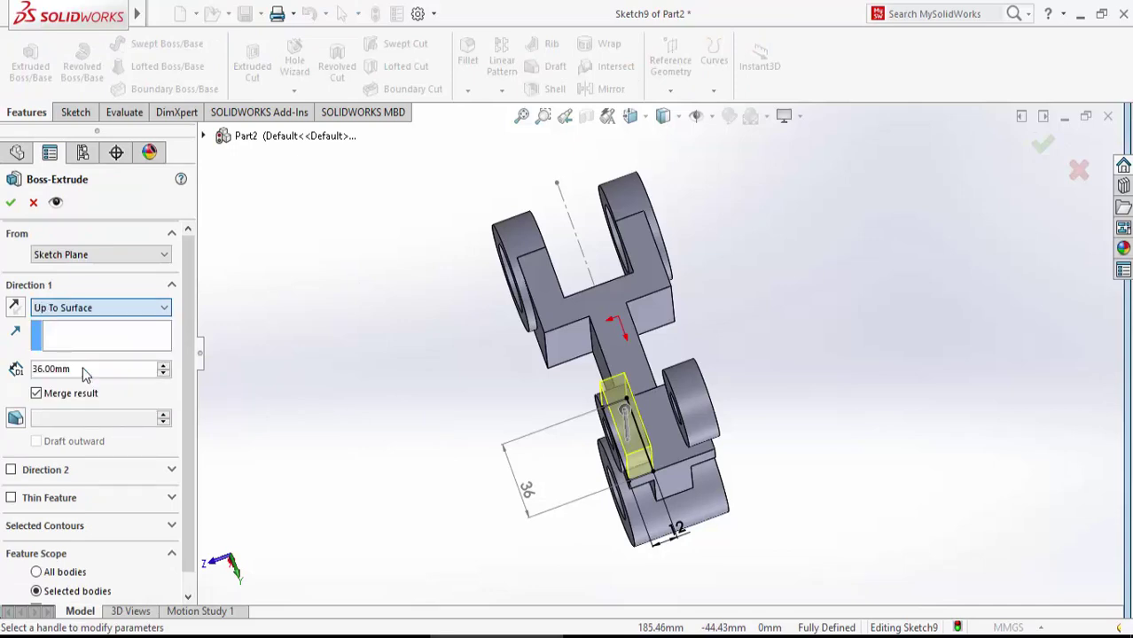
{"action": "left_click", "coordinate": [621, 447]}
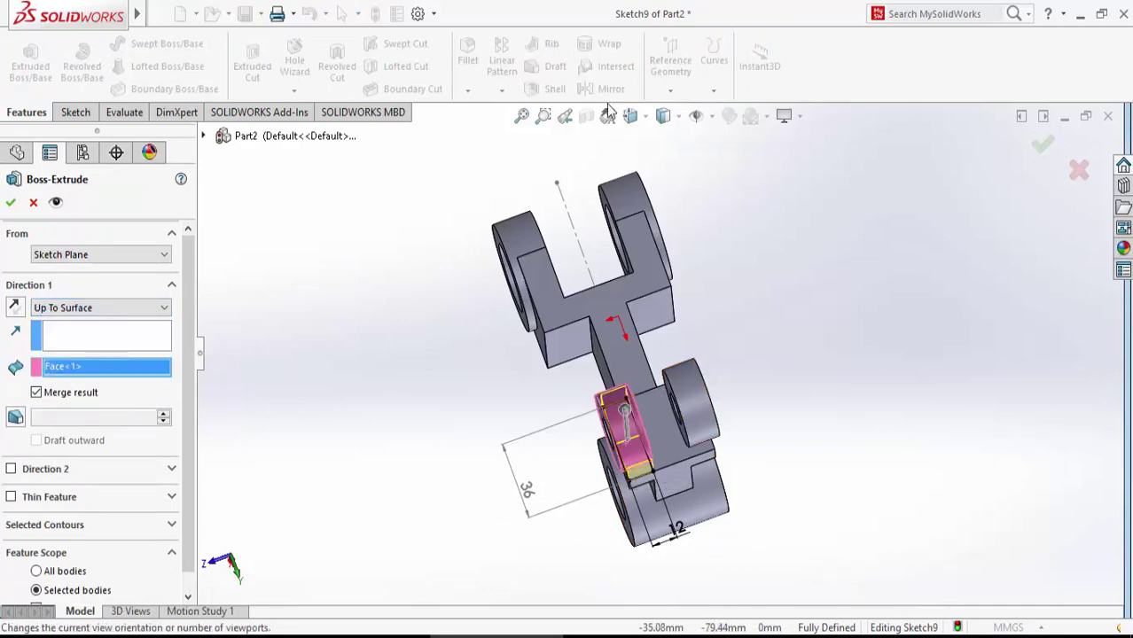
{"action": "left_click", "coordinate": [543, 115]}
{"action": "left_click_drag", "start_coordinate": [724, 336], "coordinate": [510, 546]}
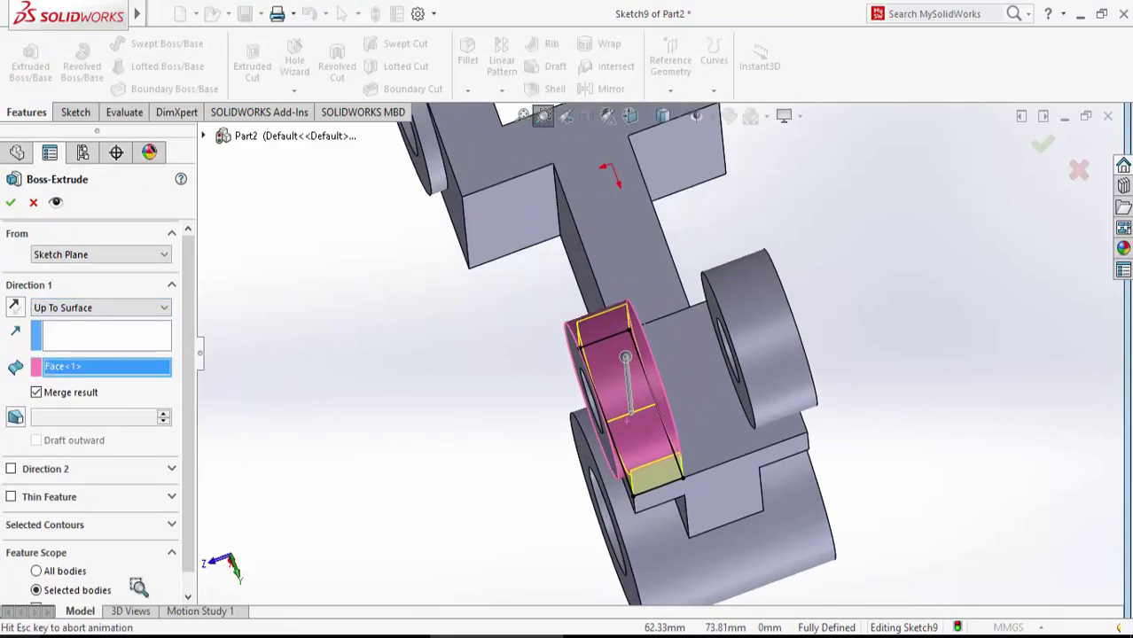
{"action": "mouse_move", "coordinate": [902, 395]}
{"action": "middle_mouse_down"}
{"action": "mouse_move", "coordinate": [907, 302]}
{"action": "mouse_move", "coordinate": [885, 469]}
{"action": "middle_mouse_up"}
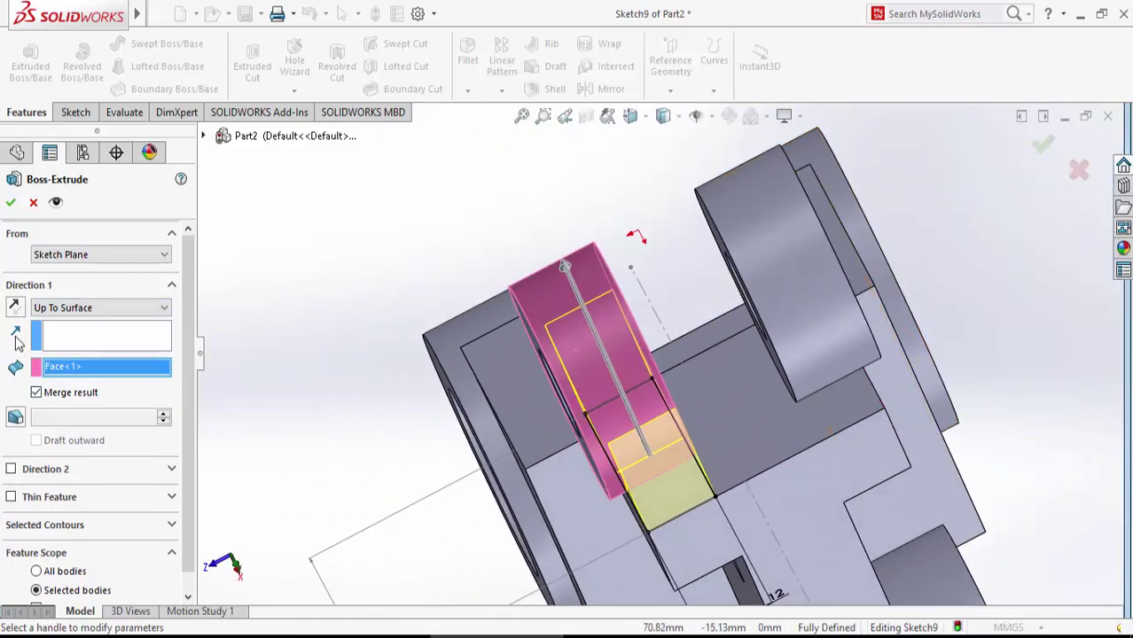
{"action": "left_click", "coordinate": [11, 202]}
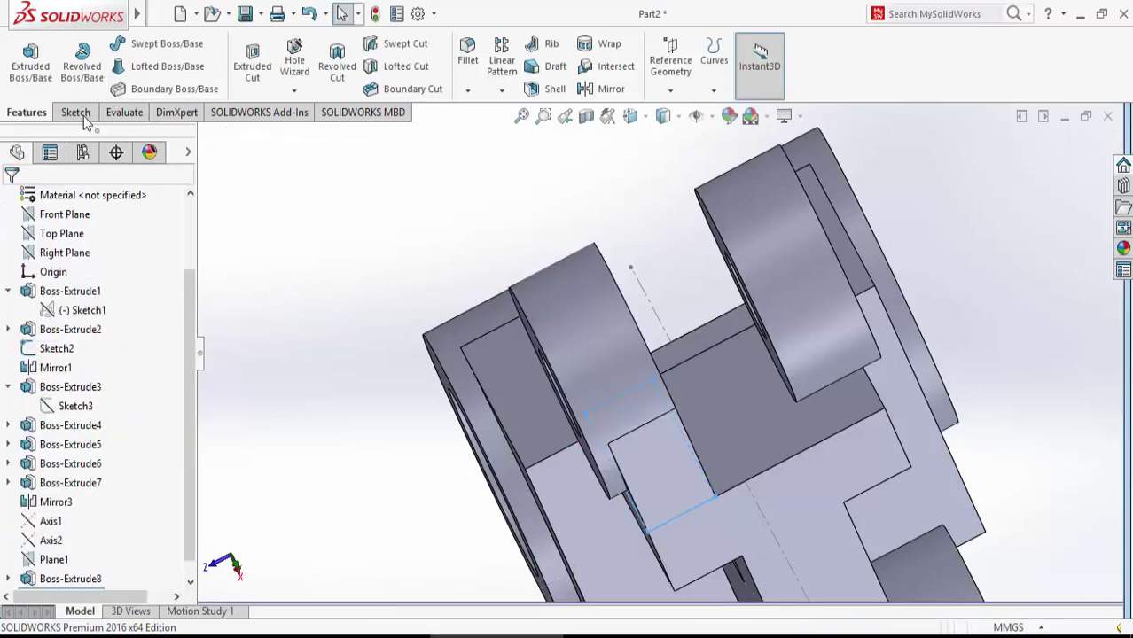
- Start a sketch on the central block's face, then leave the empty sketch
{"action": "left_click", "coordinate": [87, 119]}
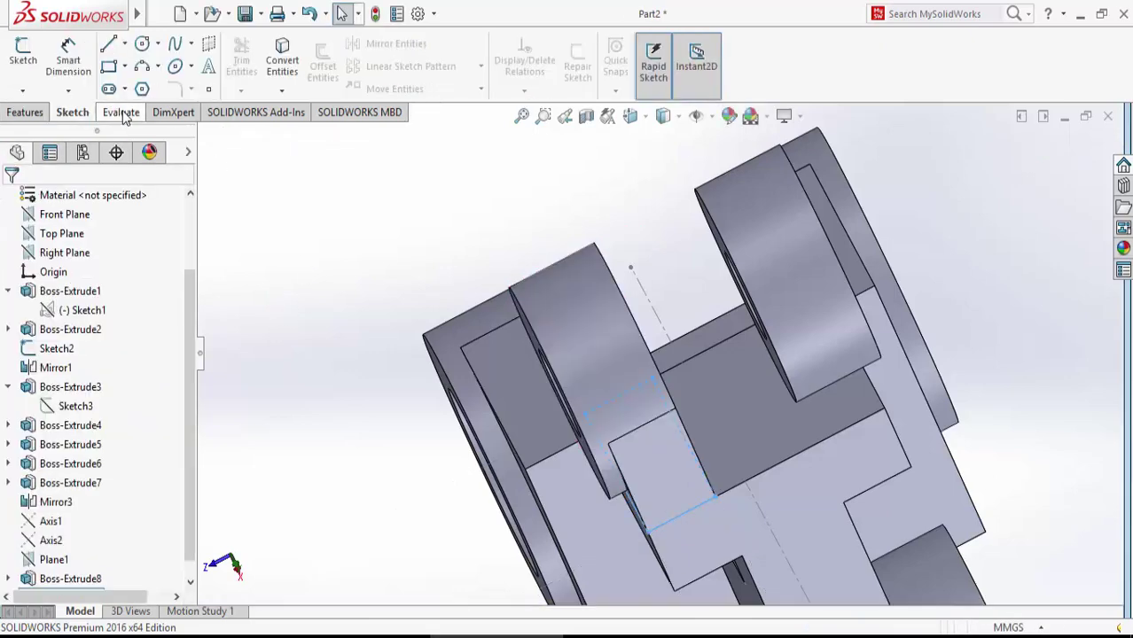
{"action": "left_click", "coordinate": [740, 421]}
{"action": "right_click", "coordinate": [740, 421]}
{"action": "left_click", "coordinate": [769, 166]}
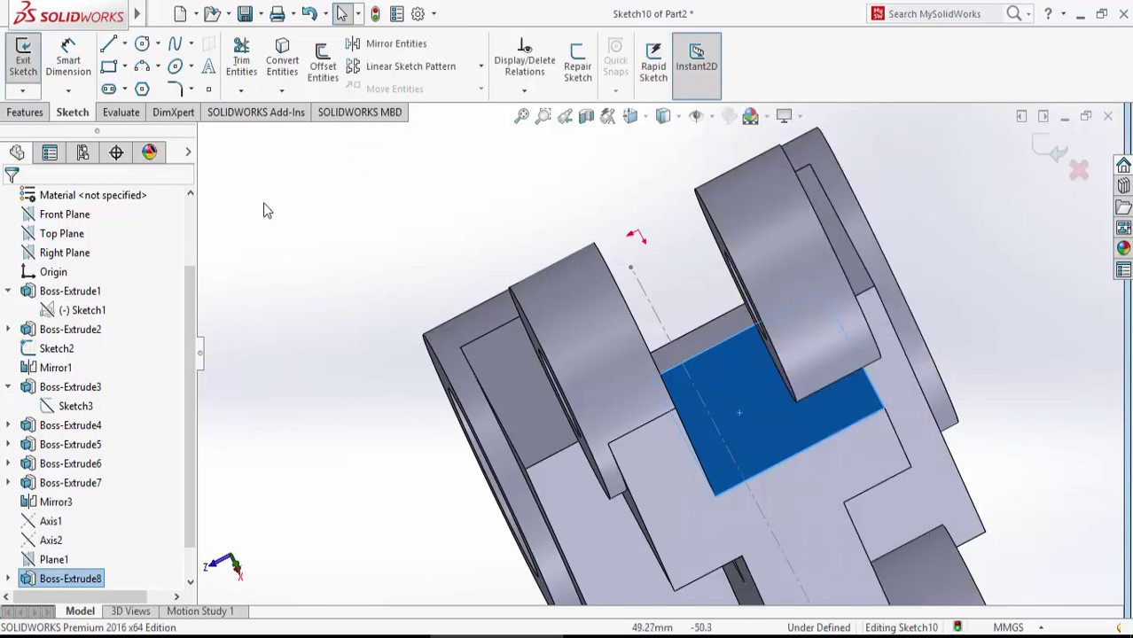
{"action": "left_click", "coordinate": [372, 234]}
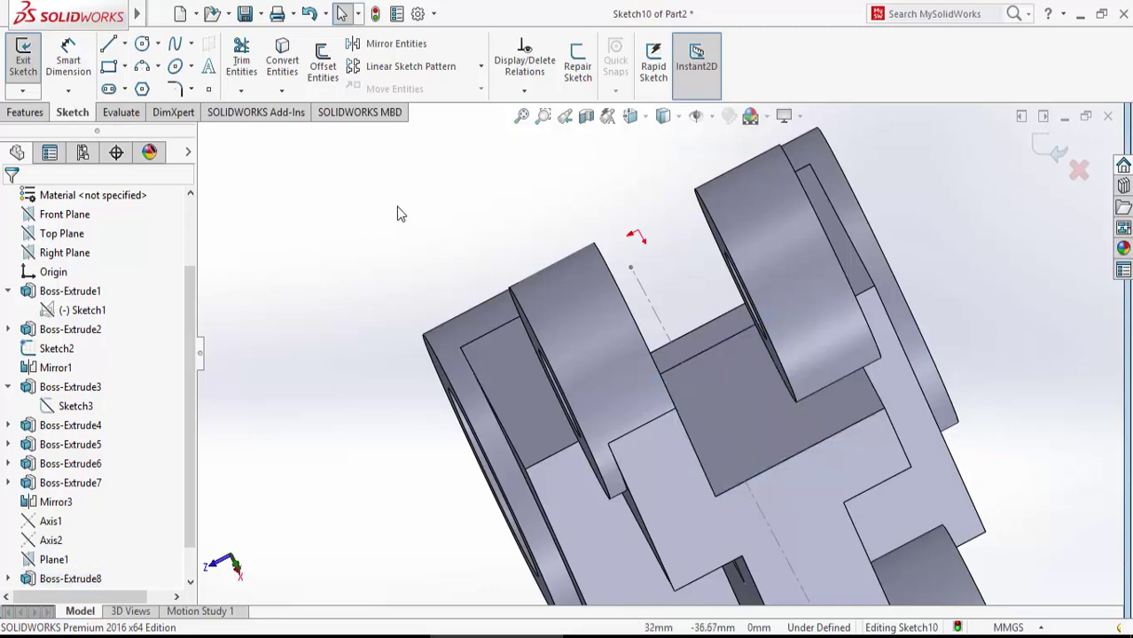
{"action": "left_click", "coordinate": [758, 401]}
{"action": "right_click", "coordinate": [760, 403]}
{"action": "left_click", "coordinate": [263, 298]}
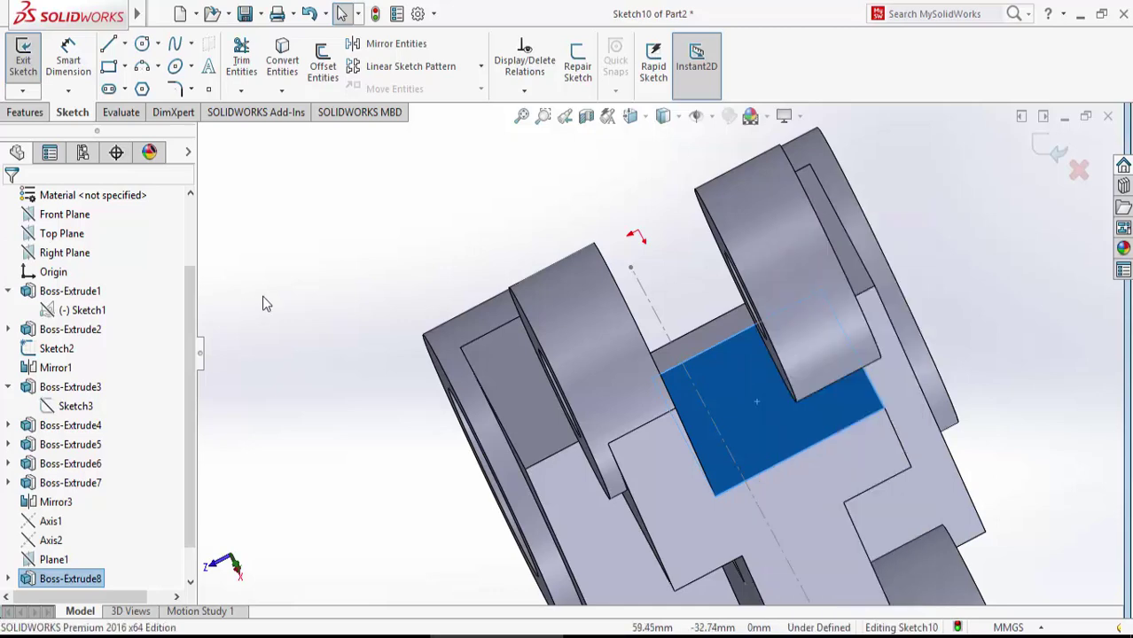
{"action": "left_click", "coordinate": [263, 298]}
- Draw a corner rectangle on the central block's face
{"action": "left_click", "coordinate": [1079, 169]}
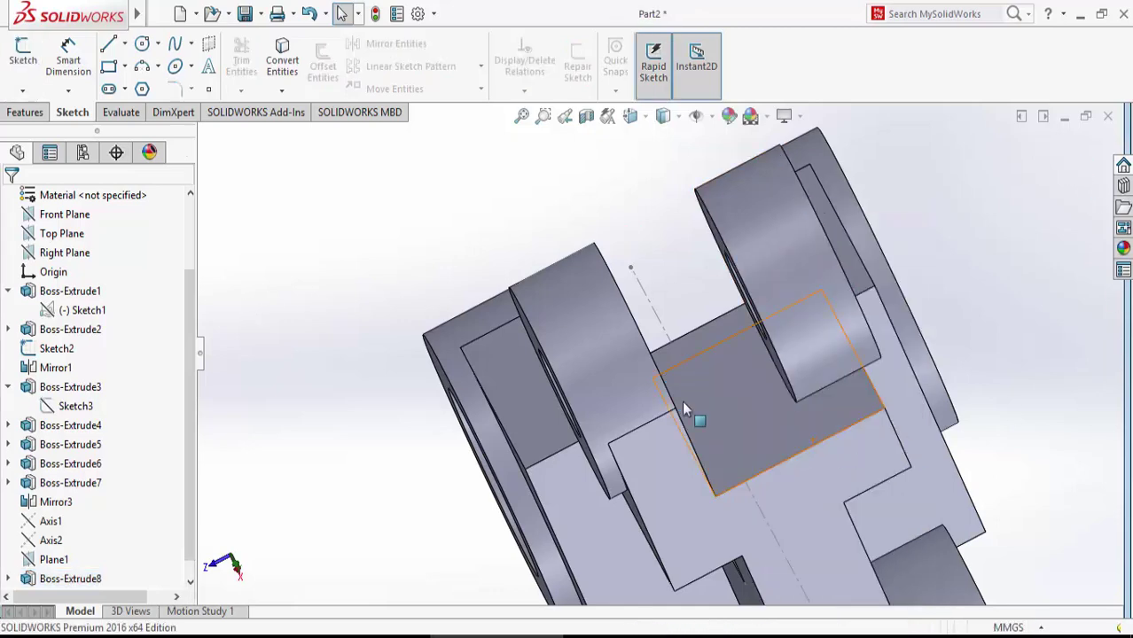
{"action": "left_click", "coordinate": [745, 411]}
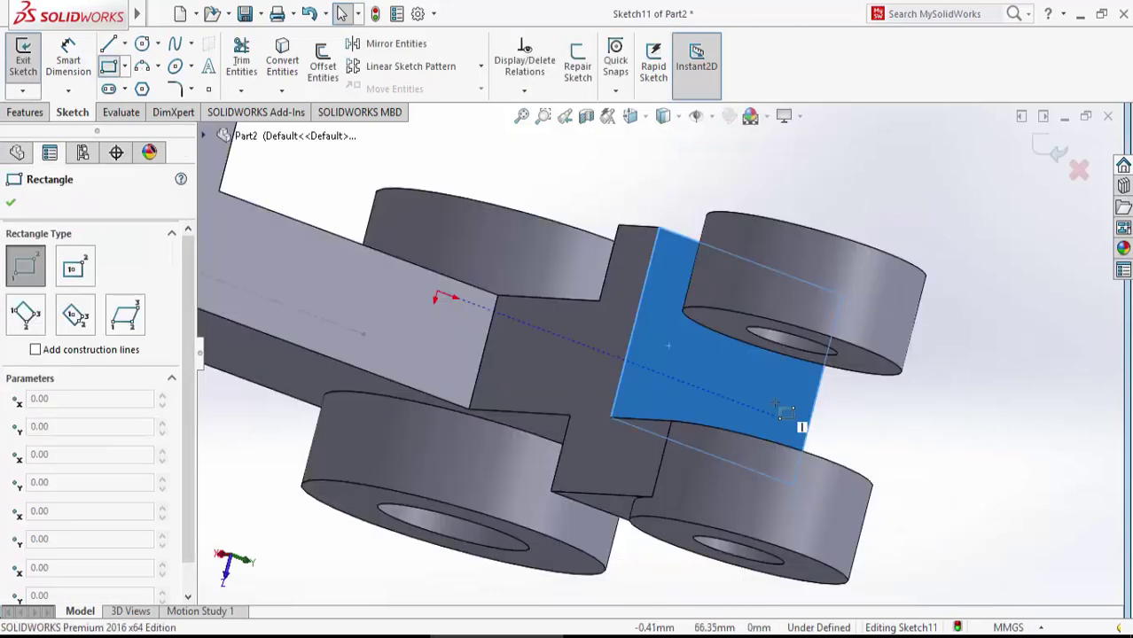
{"action": "left_click", "coordinate": [661, 229]}
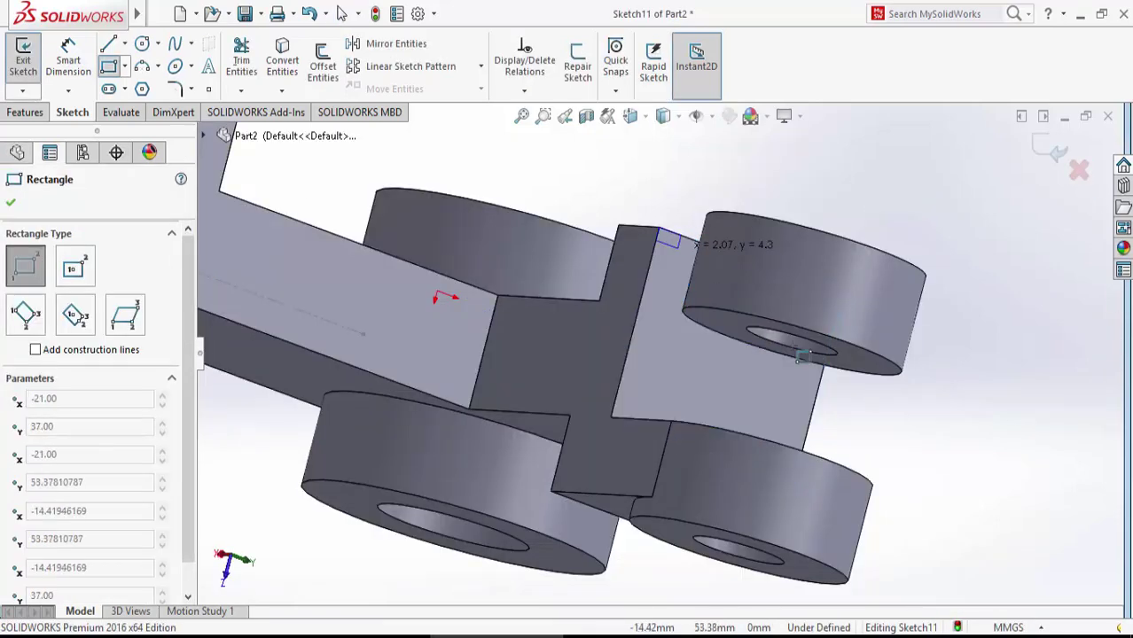
{"action": "left_click", "coordinate": [814, 413]}
{"action": "right_click", "coordinate": [816, 416]}
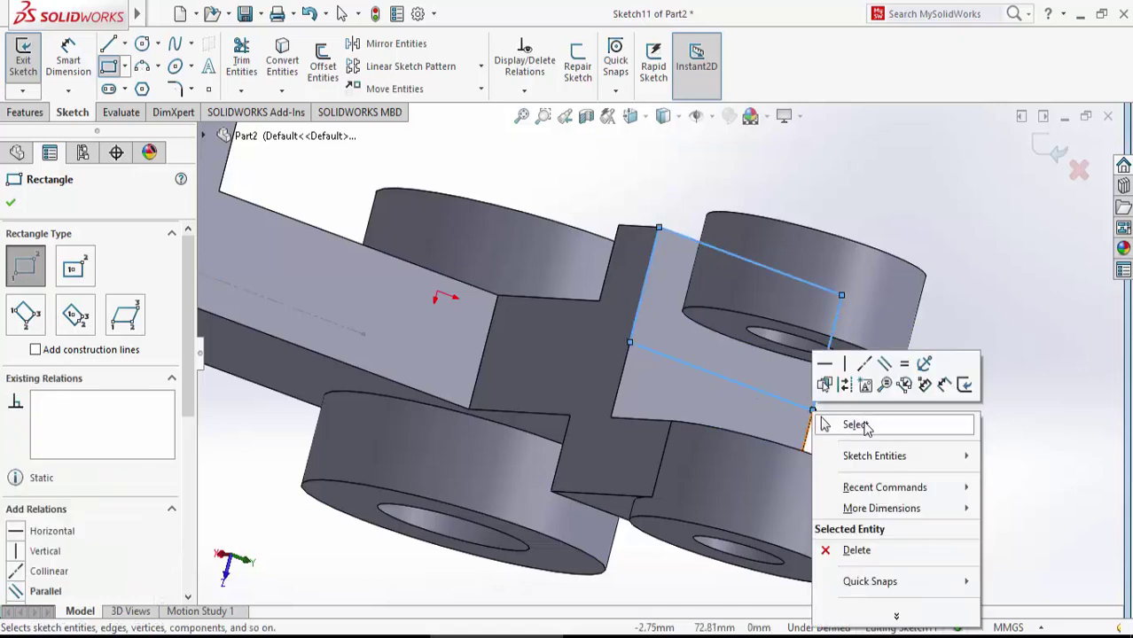
{"action": "left_click", "coordinate": [865, 426]}
- Dimension the rectangle's short edge to 12 mm and long edge to 36 mm
{"action": "key", "text": "alt+Tab"}
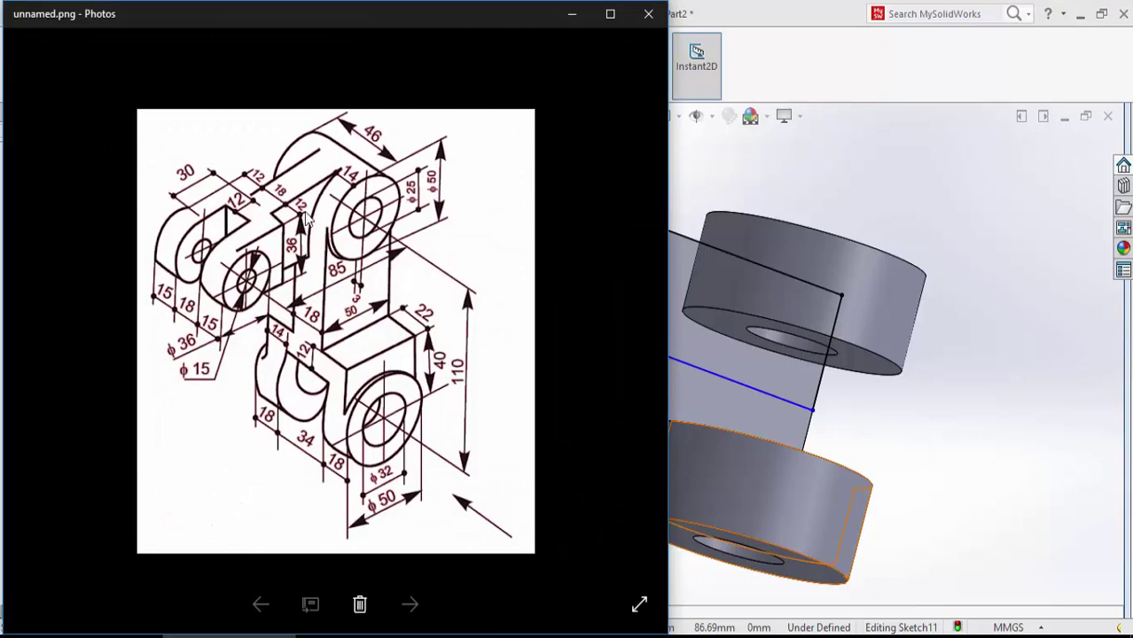
{"action": "left_click", "coordinate": [588, 14]}
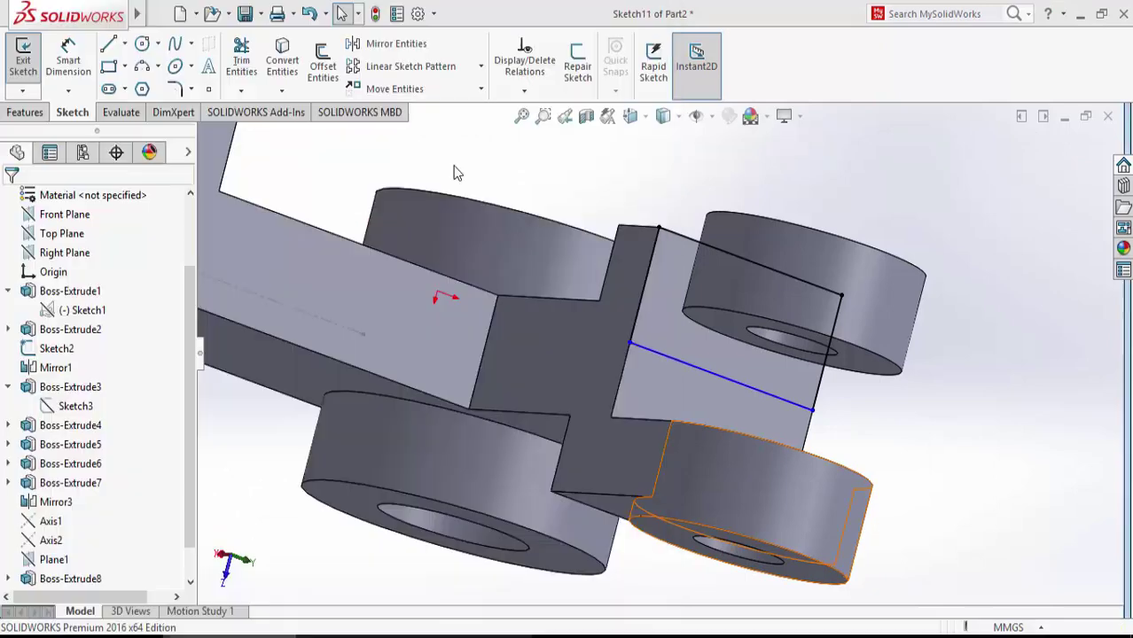
{"action": "left_click", "coordinate": [68, 58]}
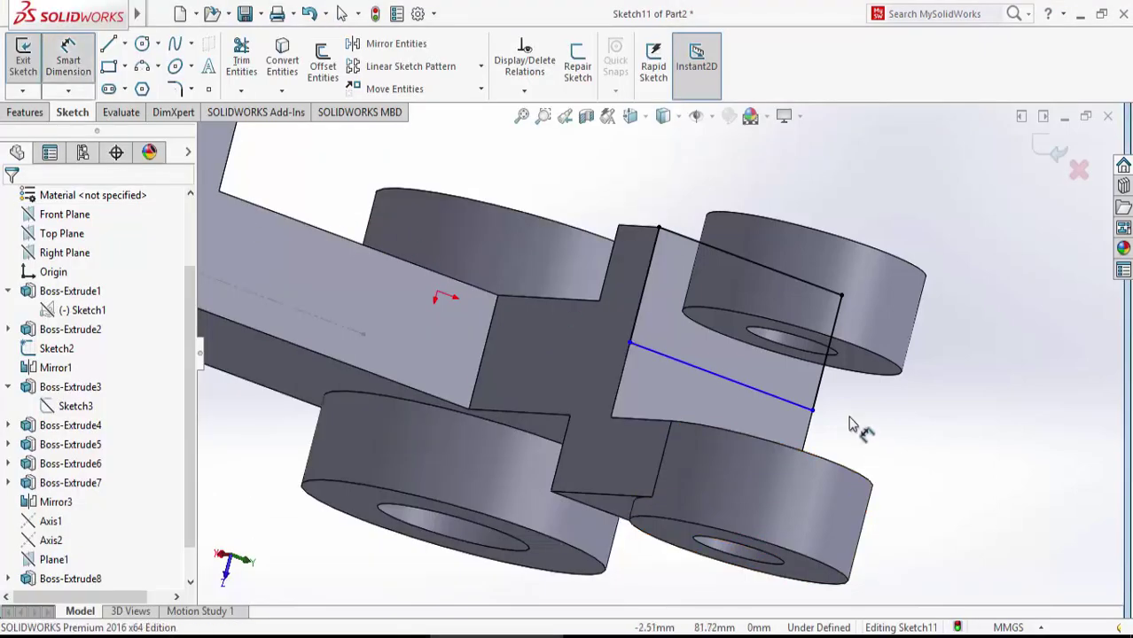
{"action": "left_click", "coordinate": [642, 312]}
{"action": "left_click", "coordinate": [572, 311]}
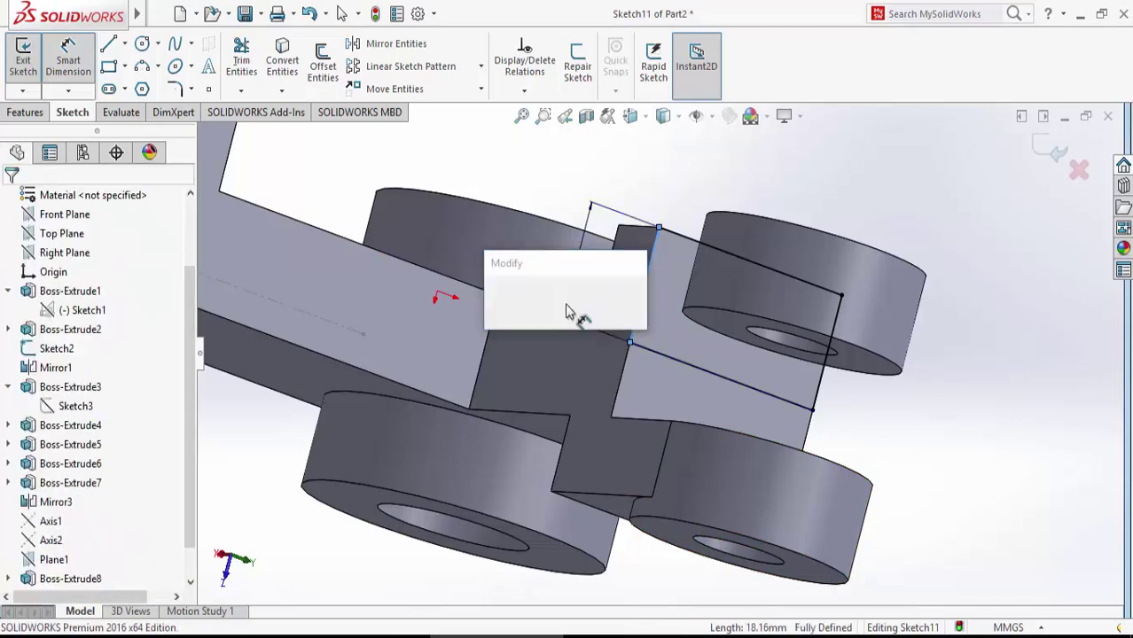
{"action": "type", "text": "12"}
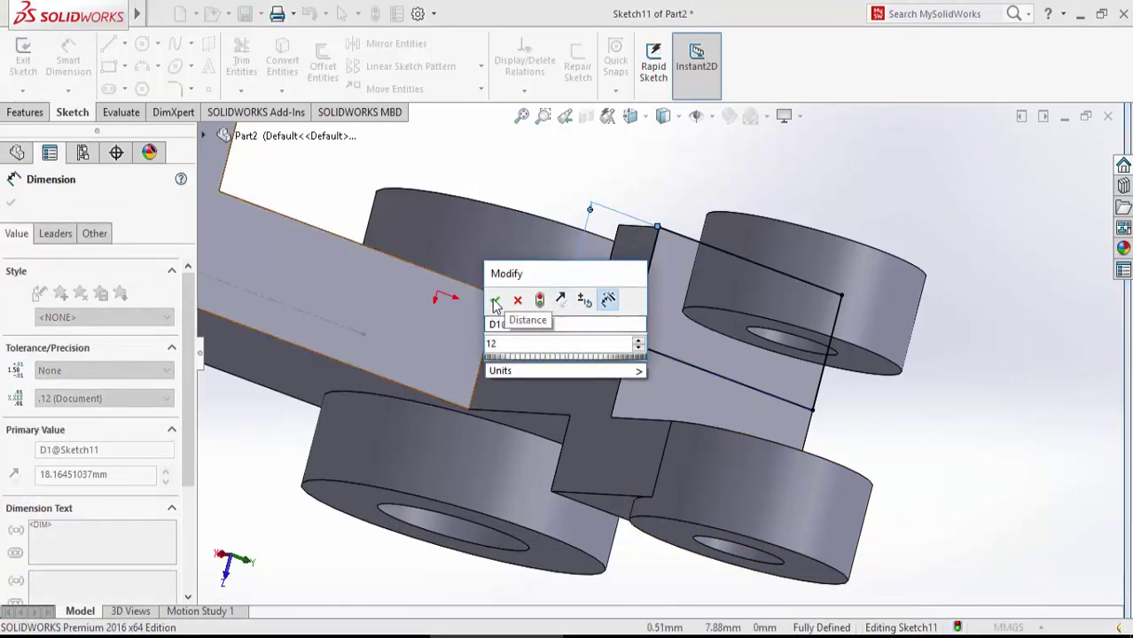
{"action": "left_click", "coordinate": [494, 301]}
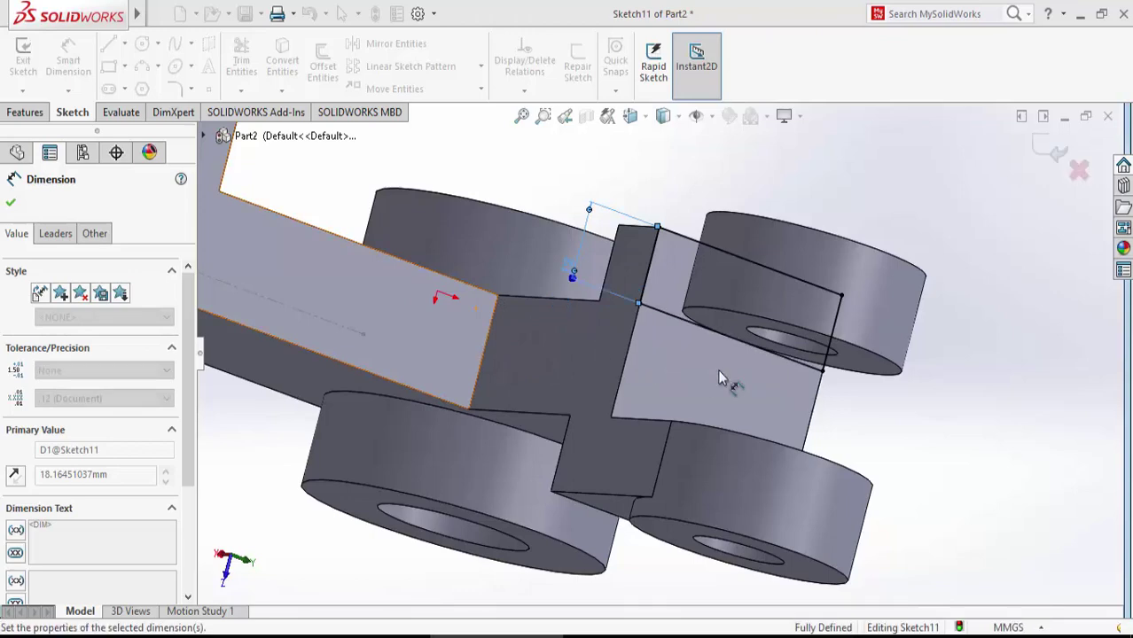
{"action": "left_click", "coordinate": [681, 239]}
{"action": "left_click", "coordinate": [714, 156]}
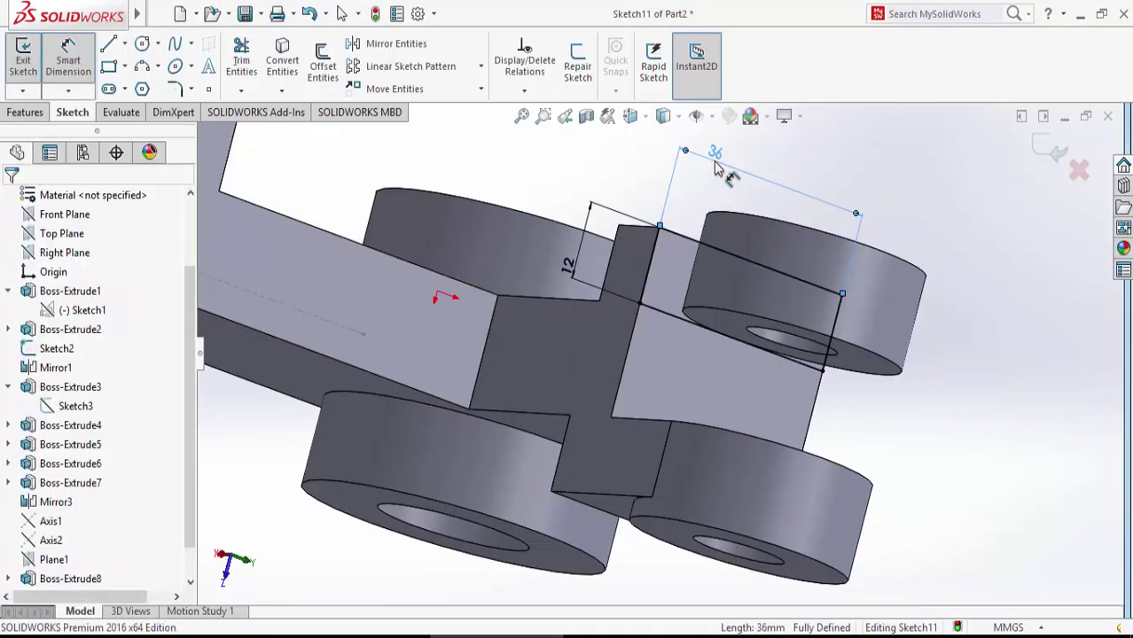
{"action": "left_click", "coordinate": [10, 204]}
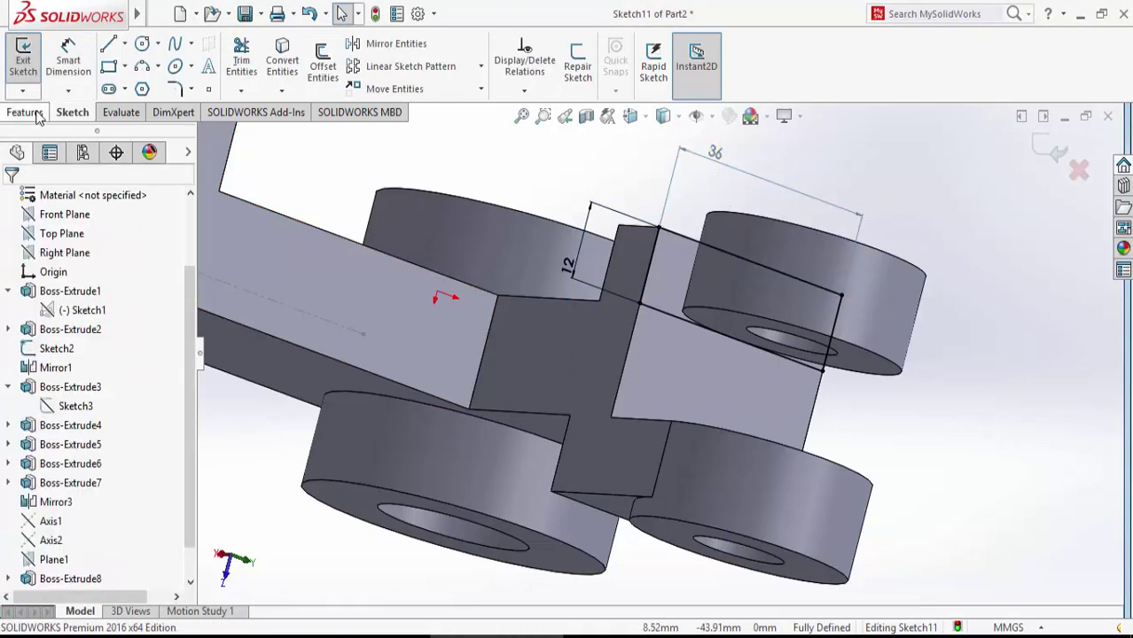
{"action": "left_click", "coordinate": [25, 112]}
- Extrude Sketch11 Up To Surface onto the neighbouring cylinder face, creating Boss-Extrude10
{"action": "left_click", "coordinate": [30, 62]}
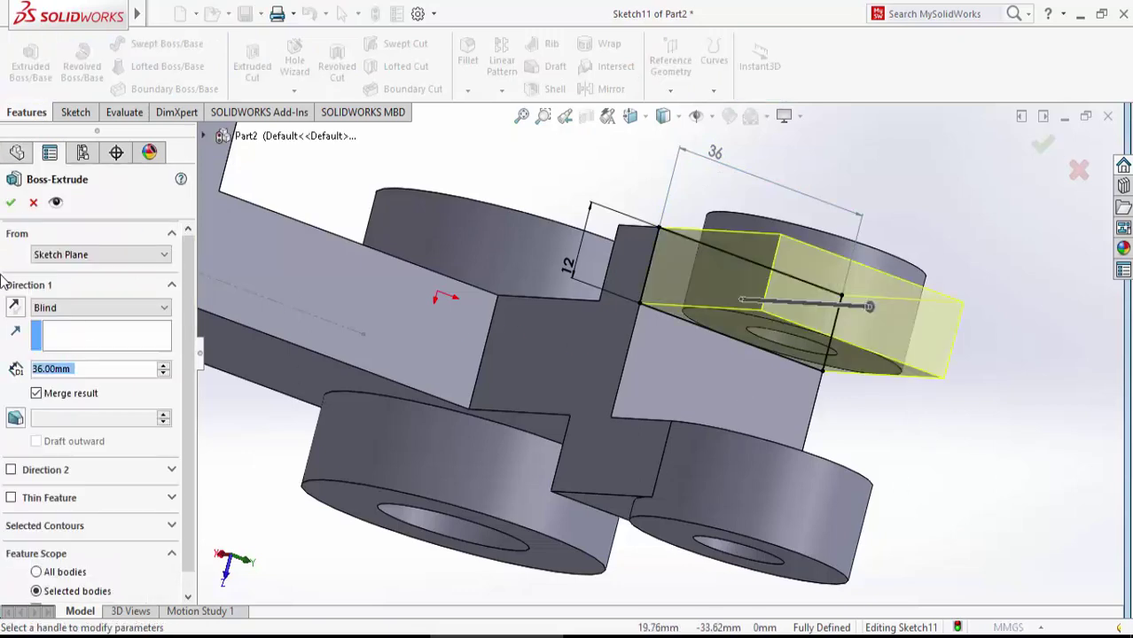
{"action": "left_click", "coordinate": [62, 311]}
{"action": "left_click", "coordinate": [89, 366]}
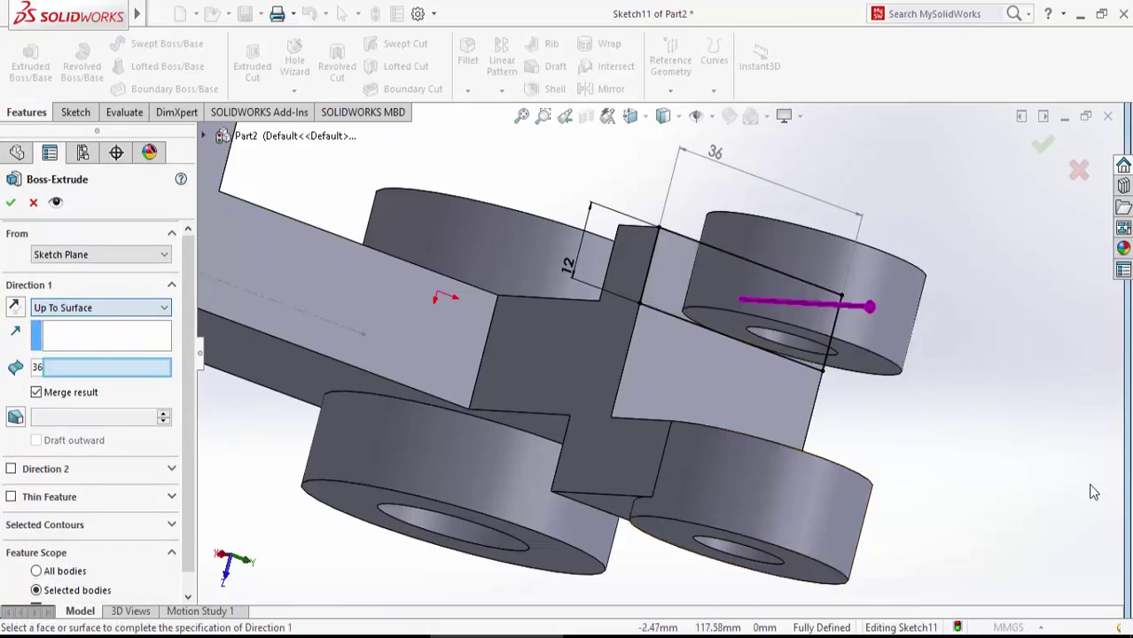
{"action": "left_click", "coordinate": [885, 320]}
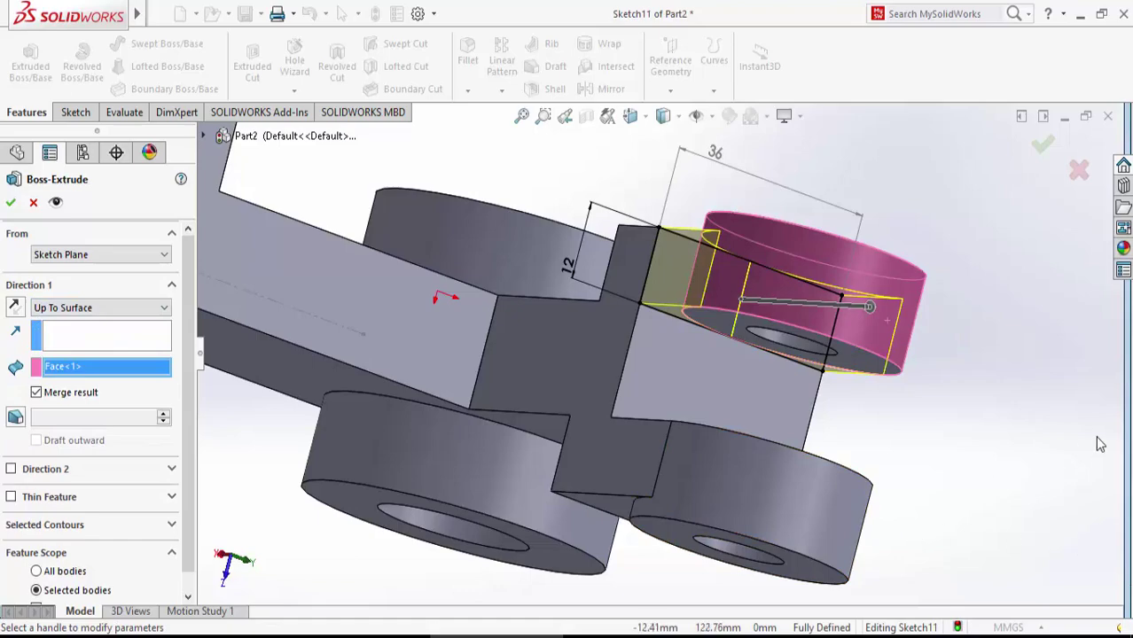
{"action": "mouse_move", "coordinate": [975, 470]}
{"action": "middle_mouse_down"}
{"action": "mouse_move", "coordinate": [887, 418]}
{"action": "mouse_move", "coordinate": [944, 440]}
{"action": "middle_mouse_up"}
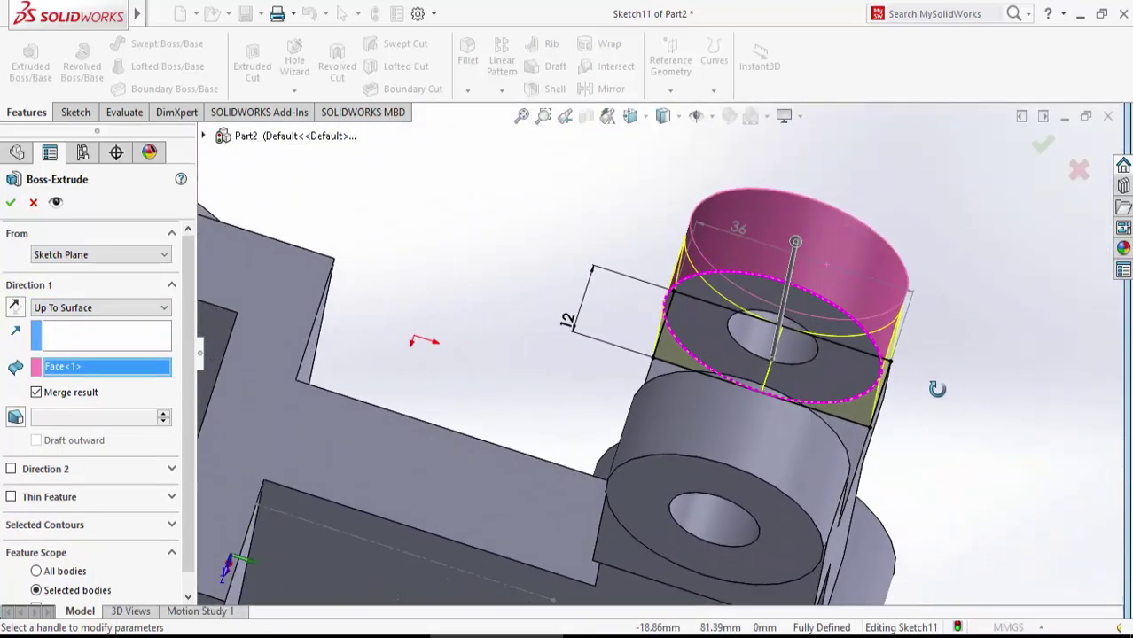
{"action": "left_click", "coordinate": [13, 204]}
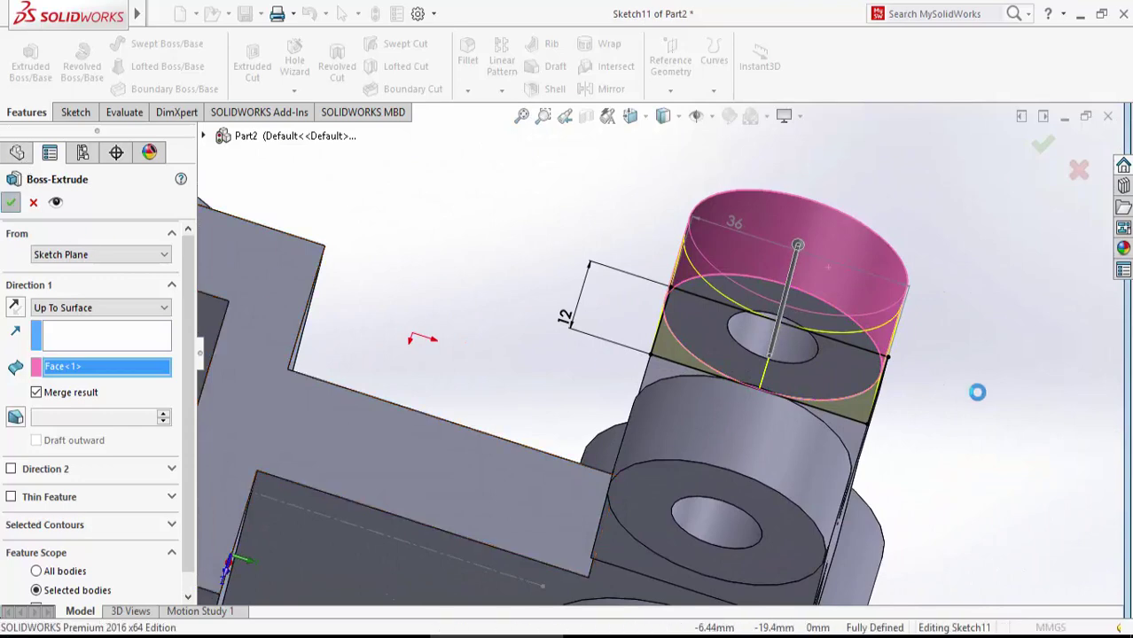
{"action": "left_click", "coordinate": [522, 116]}
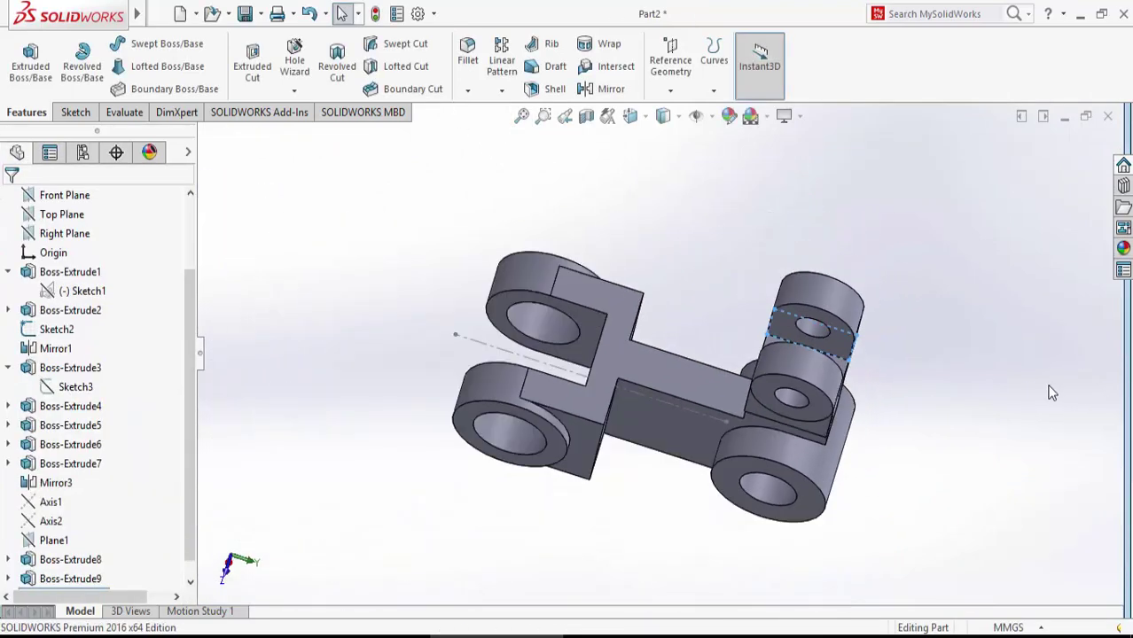
{"action": "mouse_move", "coordinate": [882, 505]}
{"action": "middle_mouse_down"}
{"action": "mouse_move", "coordinate": [848, 180]}
{"action": "mouse_move", "coordinate": [890, 148]}
{"action": "middle_mouse_up"}
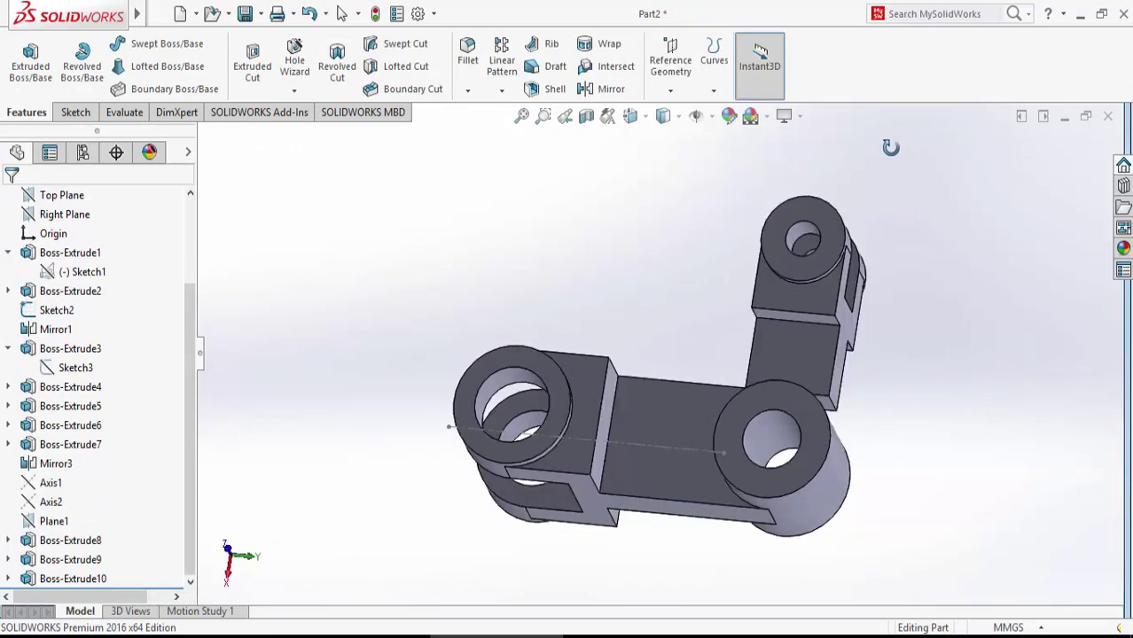
- Open a new sketch on the face and zoom in on the arm-cylinder joint
{"action": "right_click", "coordinate": [825, 411]}
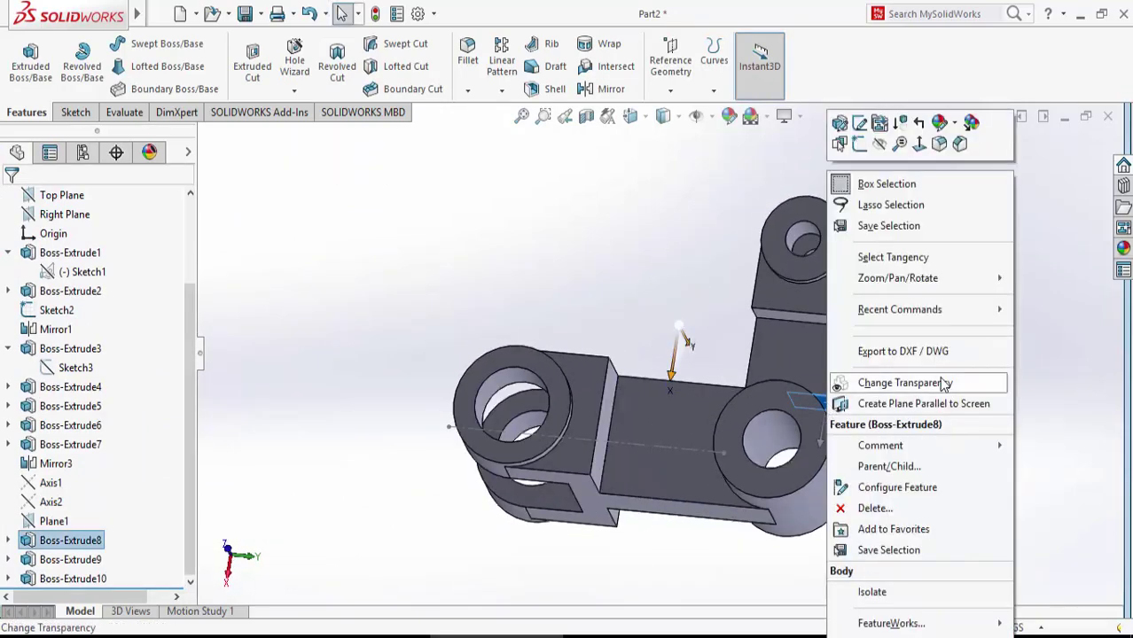
{"action": "left_click", "coordinate": [862, 147]}
{"action": "left_click", "coordinate": [543, 116]}
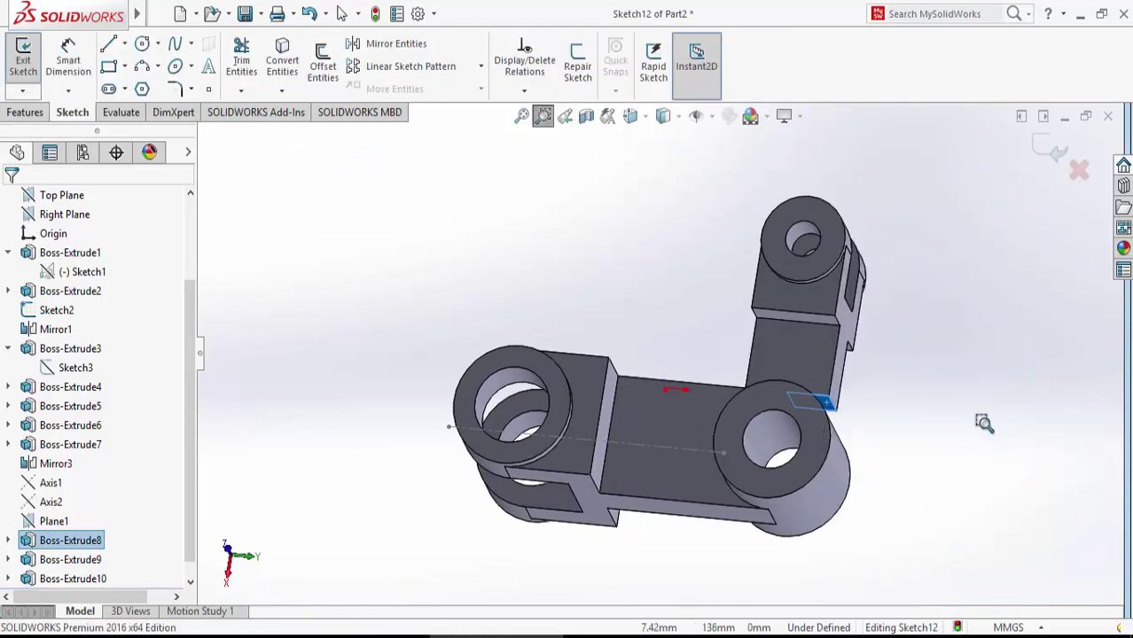
{"action": "left_click_drag", "start_coordinate": [947, 317], "coordinate": [688, 454]}
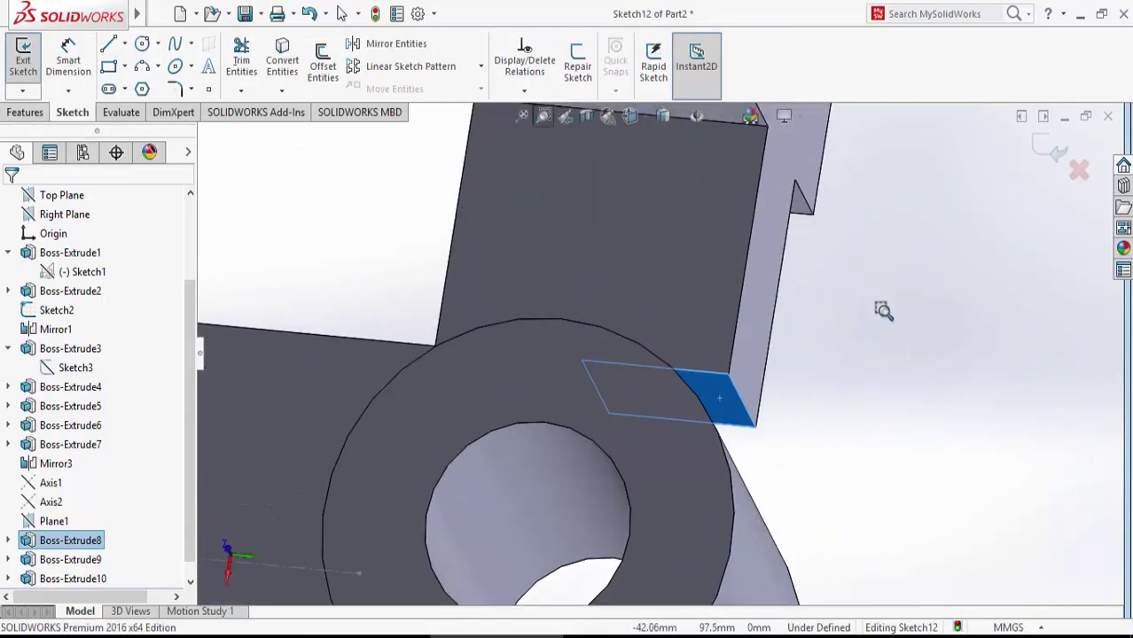
{"action": "mouse_move", "coordinate": [883, 311]}
{"action": "middle_mouse_down"}
{"action": "mouse_move", "coordinate": [903, 471]}
{"action": "mouse_move", "coordinate": [837, 418]}
{"action": "mouse_move", "coordinate": [877, 366]}
{"action": "mouse_move", "coordinate": [852, 329]}
{"action": "mouse_move", "coordinate": [845, 352]}
{"action": "mouse_move", "coordinate": [816, 289]}
{"action": "mouse_move", "coordinate": [809, 307]}
{"action": "mouse_move", "coordinate": [833, 375]}
{"action": "mouse_move", "coordinate": [798, 313]}
{"action": "mouse_move", "coordinate": [805, 332]}
{"action": "mouse_move", "coordinate": [780, 306]}
{"action": "middle_mouse_up"}
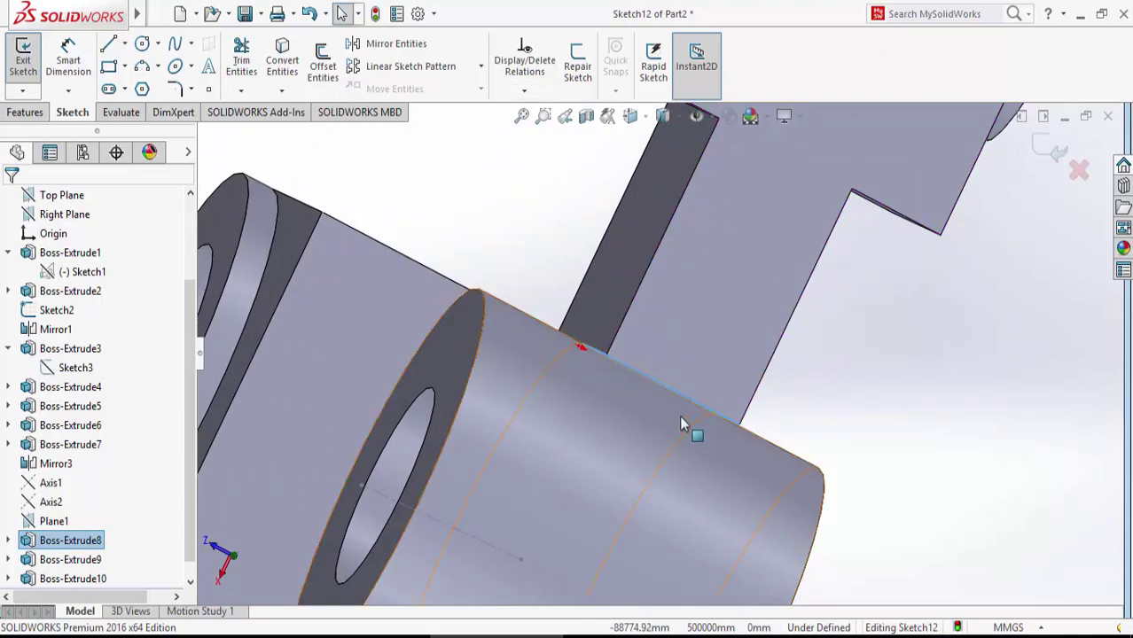
{"action": "middle_click_drag", "start_coordinate": [1038, 417], "coordinate": [804, 387]}
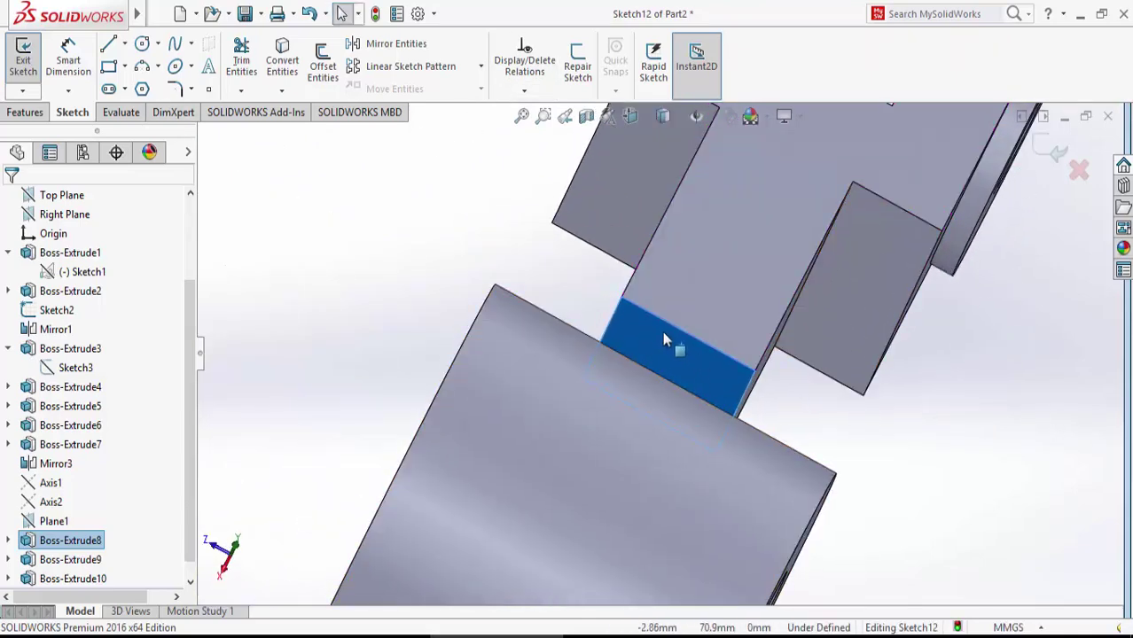
- Draw a thin corner rectangle across the arm's narrow end face
{"action": "right_click", "coordinate": [661, 331]}
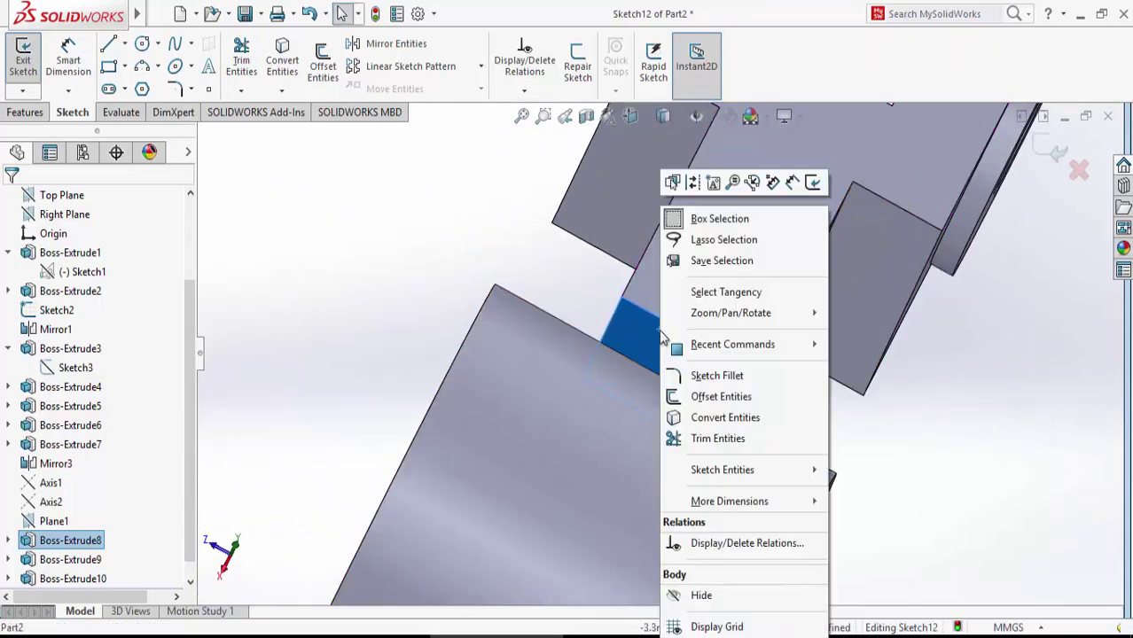
{"action": "left_click", "coordinate": [108, 66]}
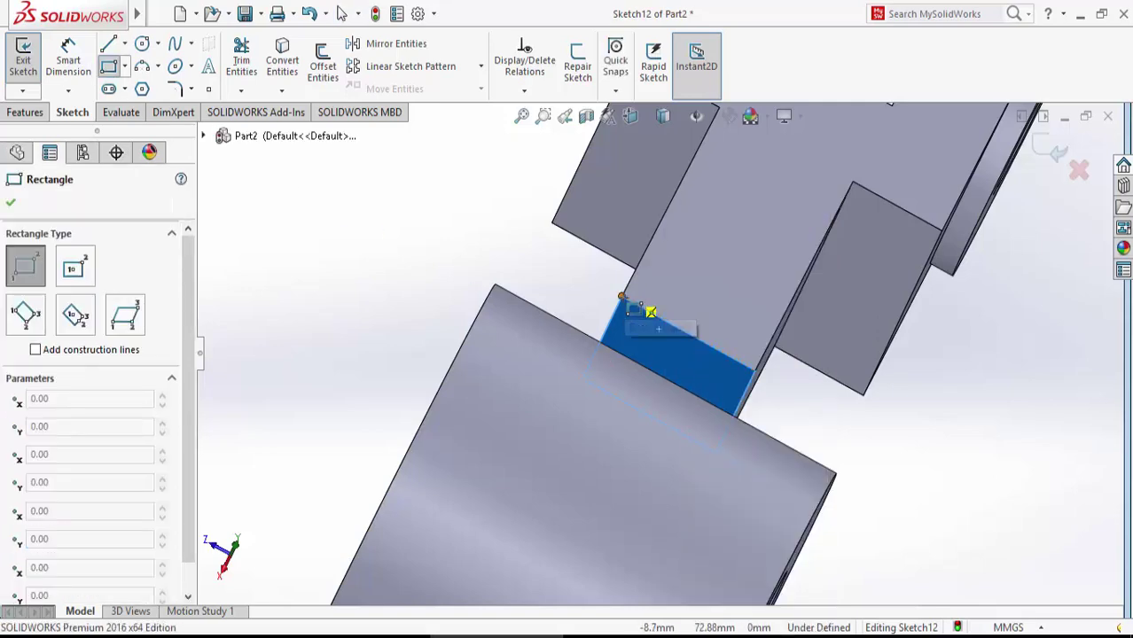
{"action": "left_click_drag", "start_coordinate": [615, 299], "coordinate": [747, 386]}
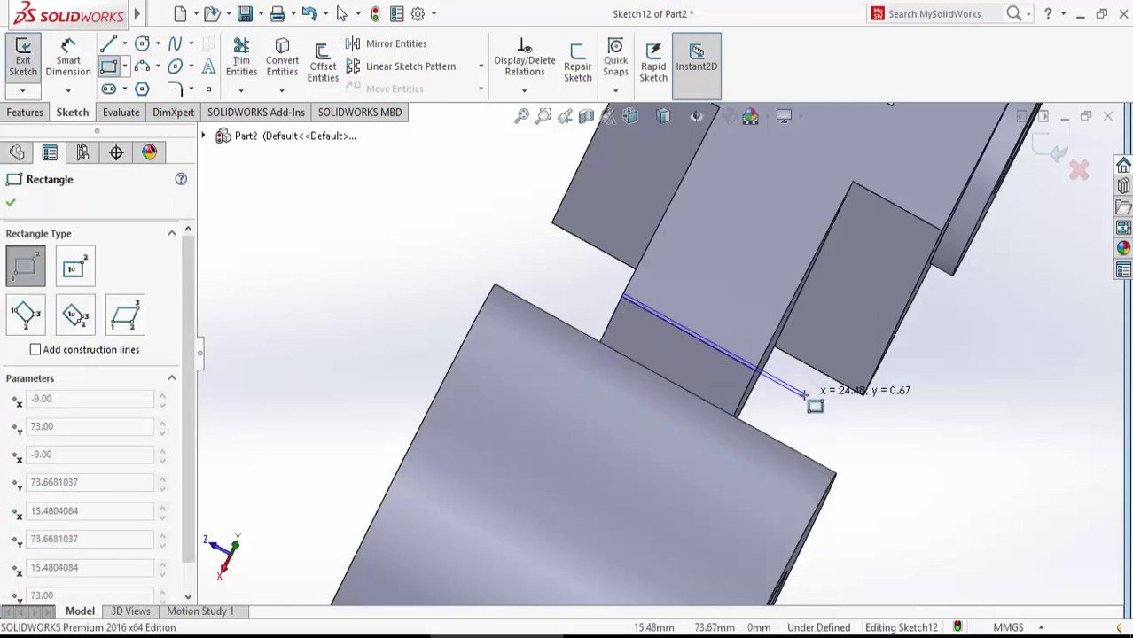
{"action": "mouse_move", "coordinate": [804, 396]}
{"action": "middle_mouse_down"}
{"action": "mouse_move", "coordinate": [671, 380]}
{"action": "mouse_move", "coordinate": [638, 390]}
{"action": "middle_mouse_up"}
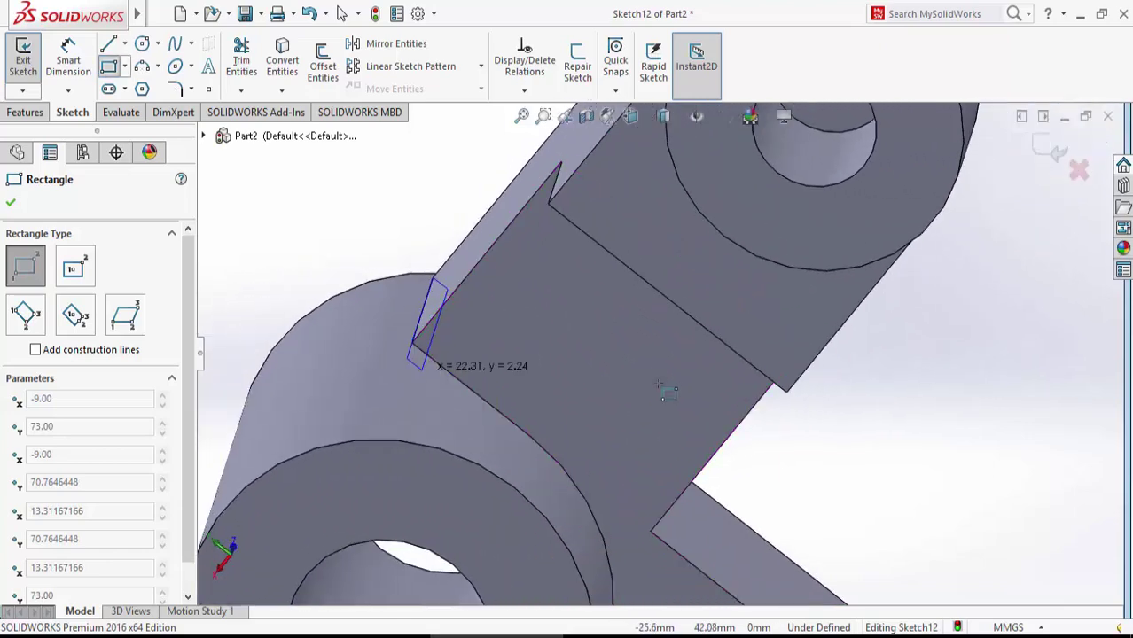
{"action": "mouse_move", "coordinate": [412, 341]}
{"action": "left_mouse_down"}
{"action": "mouse_move", "coordinate": [542, 448]}
{"action": "mouse_move", "coordinate": [531, 437]}
{"action": "left_mouse_up"}
{"action": "right_click", "coordinate": [530, 434]}
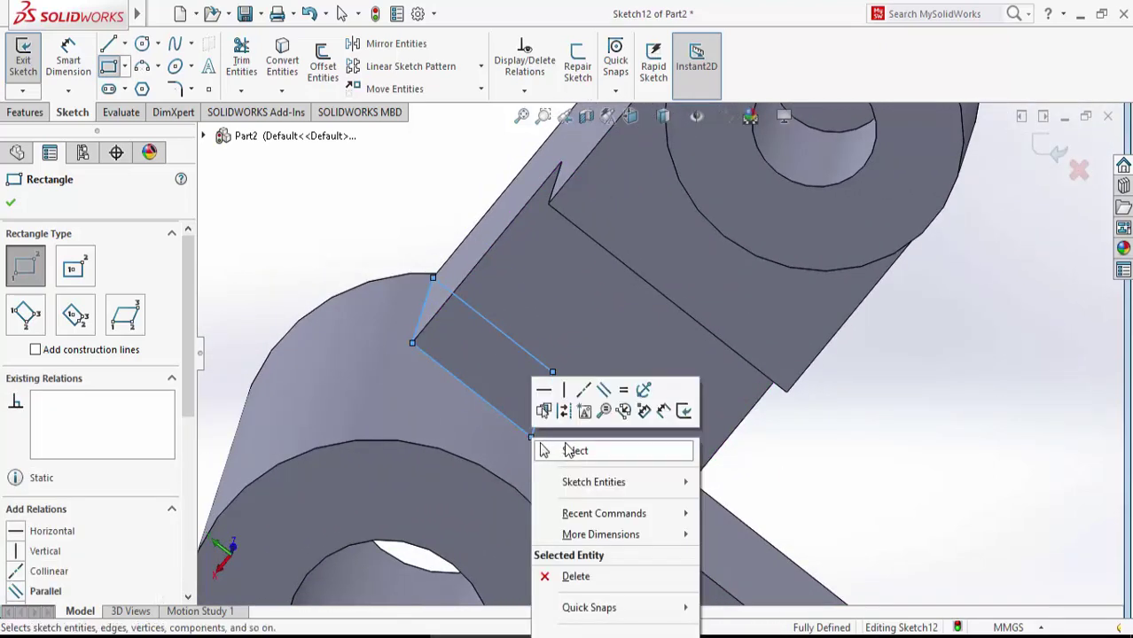
{"action": "left_click", "coordinate": [559, 449]}
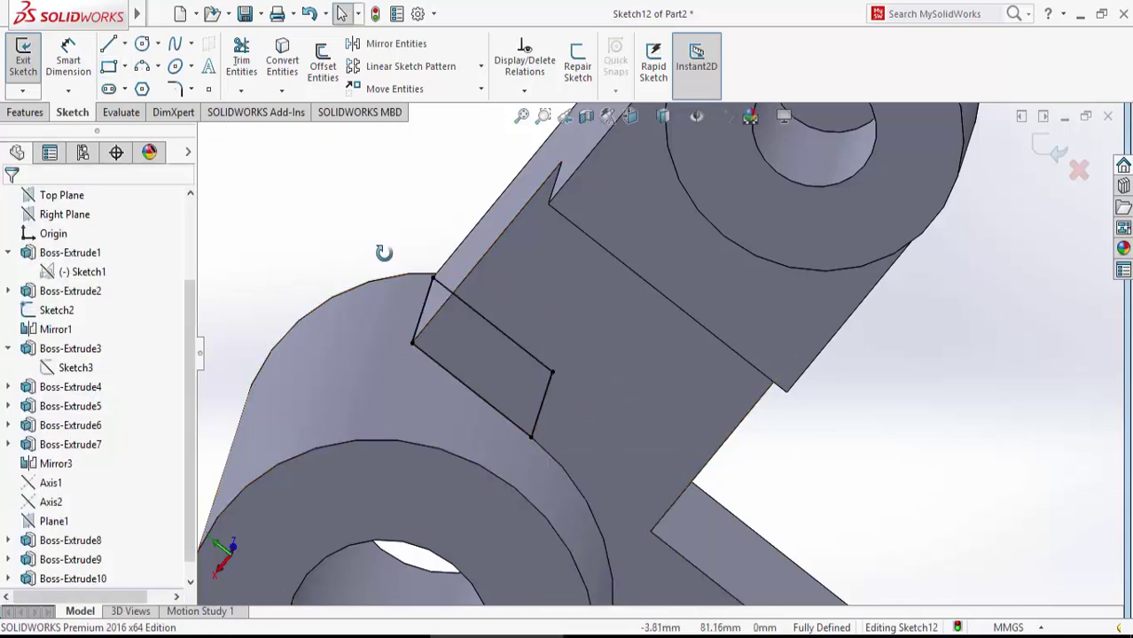
{"action": "mouse_move", "coordinate": [382, 250]}
{"action": "middle_mouse_down"}
{"action": "mouse_move", "coordinate": [449, 282]}
{"action": "mouse_move", "coordinate": [485, 379]}
{"action": "middle_mouse_up"}
- Extrude Sketch12 Up To Surface onto the lower cylinder's curved face
{"action": "left_click", "coordinate": [15, 111]}
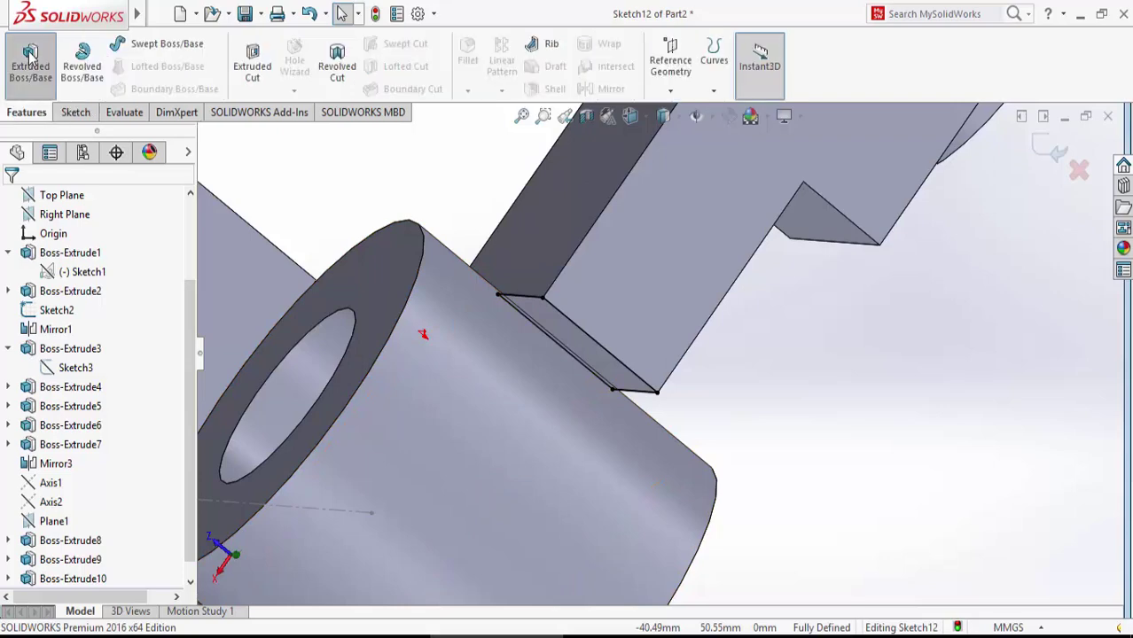
{"action": "left_click", "coordinate": [31, 60]}
{"action": "left_click", "coordinate": [92, 308]}
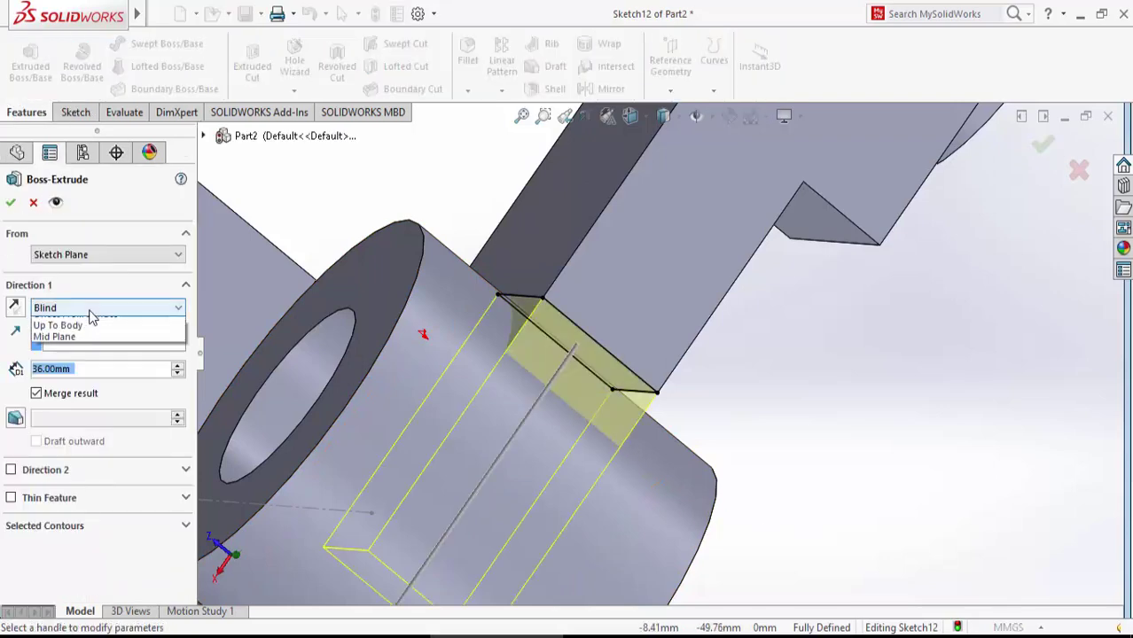
{"action": "left_click", "coordinate": [94, 366]}
{"action": "left_click", "coordinate": [637, 555]}
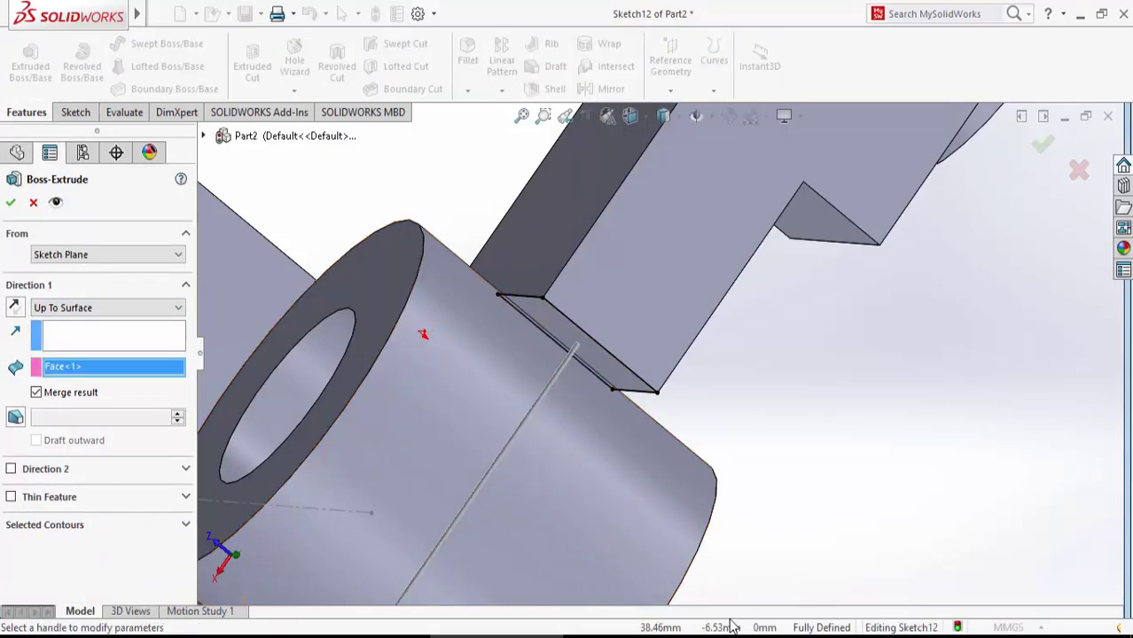
{"action": "left_click", "coordinate": [521, 117]}
{"action": "mouse_move", "coordinate": [980, 331]}
{"action": "middle_mouse_down"}
{"action": "mouse_move", "coordinate": [1014, 461]}
{"action": "mouse_move", "coordinate": [1005, 473]}
{"action": "mouse_move", "coordinate": [1009, 417]}
{"action": "mouse_move", "coordinate": [906, 352]}
{"action": "mouse_move", "coordinate": [798, 317]}
{"action": "middle_mouse_up"}
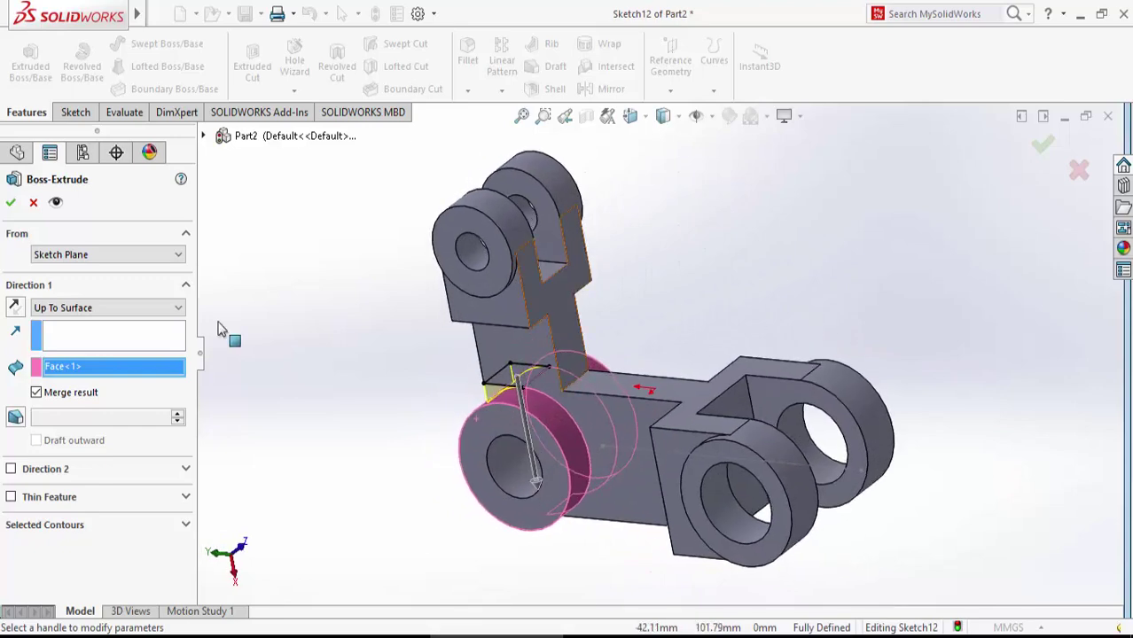
{"action": "left_click", "coordinate": [11, 205]}
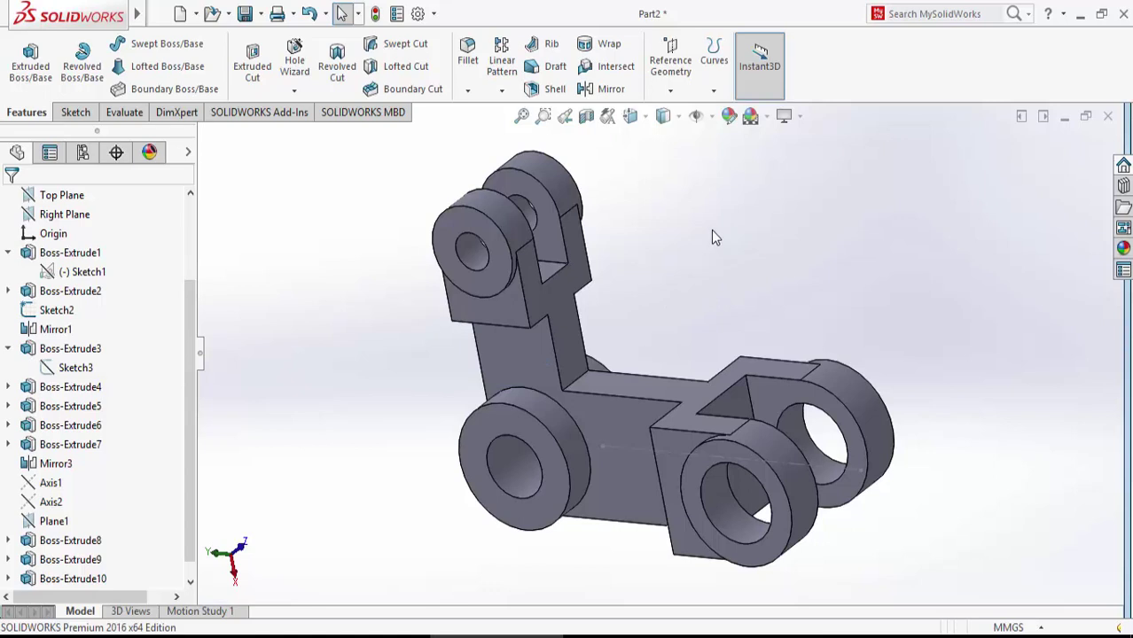
- Hide the leftover Sketch2 line and orbit the solid bracket to inspect it
{"action": "mouse_move", "coordinate": [713, 235]}
{"action": "middle_mouse_down"}
{"action": "mouse_move", "coordinate": [696, 263]}
{"action": "mouse_move", "coordinate": [832, 592]}
{"action": "middle_mouse_up"}
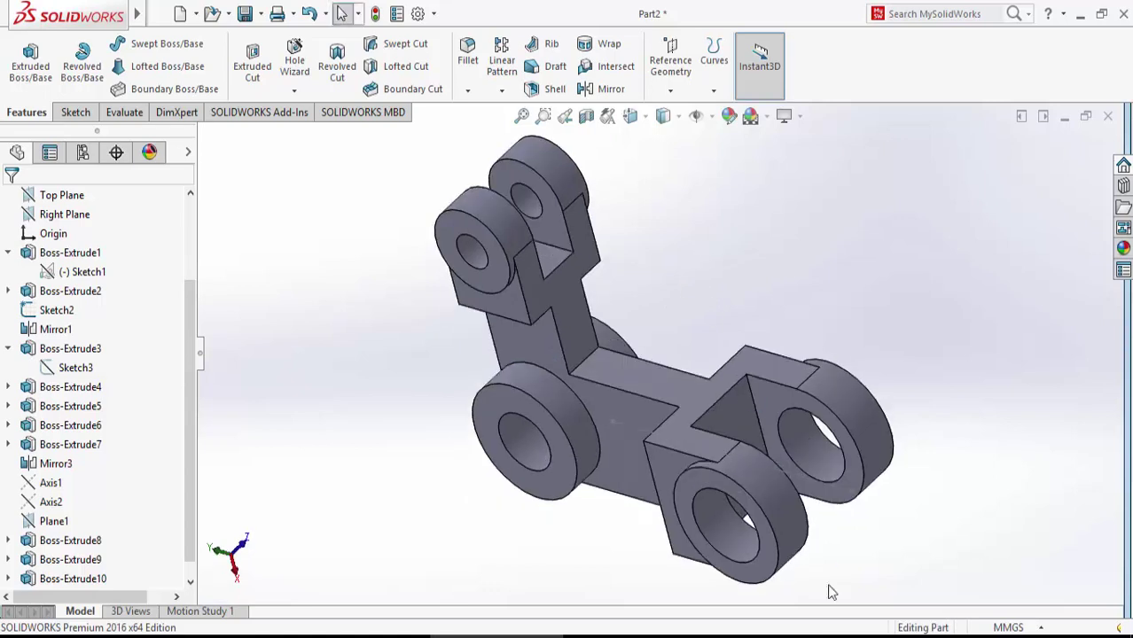
{"action": "right_click", "coordinate": [838, 496]}
{"action": "left_click", "coordinate": [866, 302]}
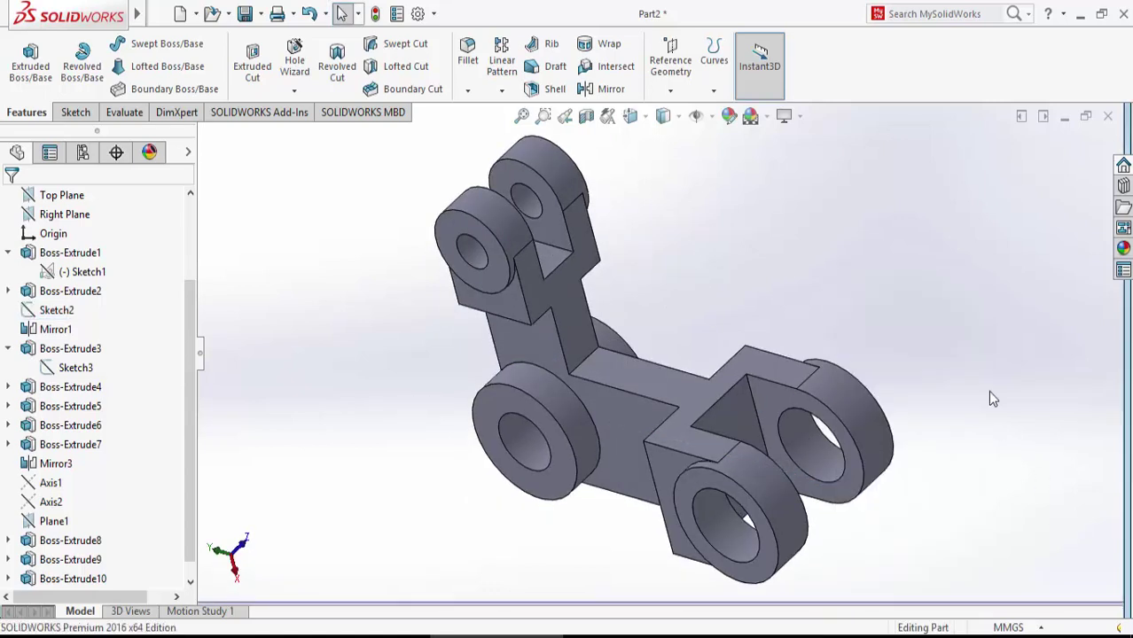
{"action": "scroll", "coordinate": [802, 339], "scroll_direction": "up", "scroll_amount": 2}
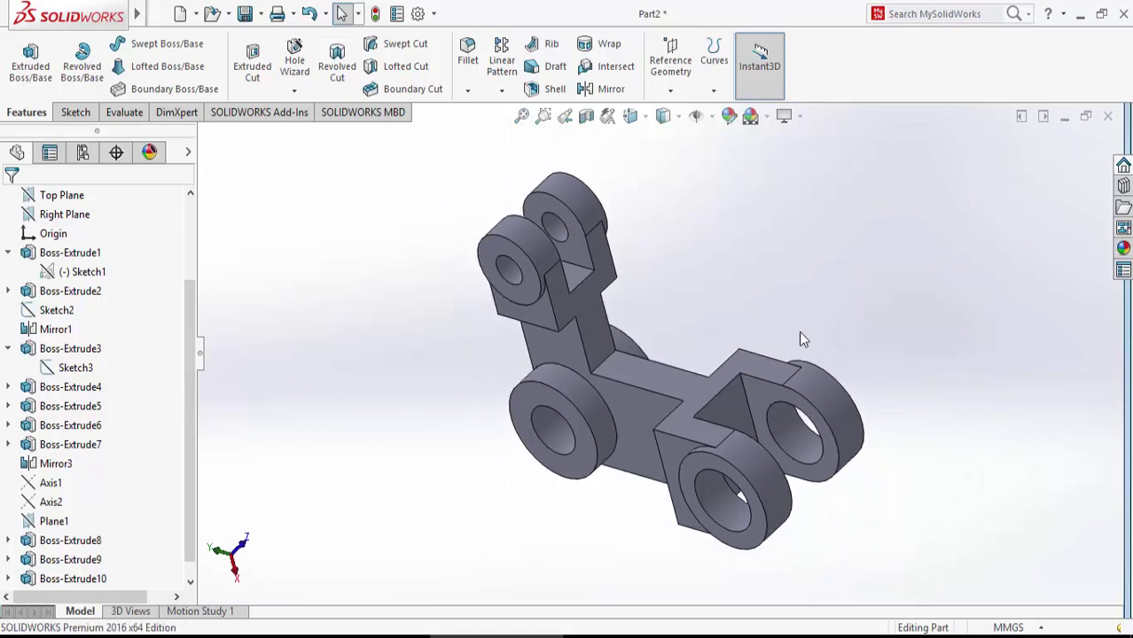
{"action": "mouse_move", "coordinate": [985, 296]}
{"action": "middle_mouse_down"}
{"action": "mouse_move", "coordinate": [948, 291]}
{"action": "mouse_move", "coordinate": [727, 391]}
{"action": "mouse_move", "coordinate": [753, 464]}
{"action": "mouse_move", "coordinate": [800, 526]}
{"action": "mouse_move", "coordinate": [829, 536]}
{"action": "mouse_move", "coordinate": [813, 342]}
{"action": "mouse_move", "coordinate": [892, 156]}
{"action": "middle_mouse_up"}
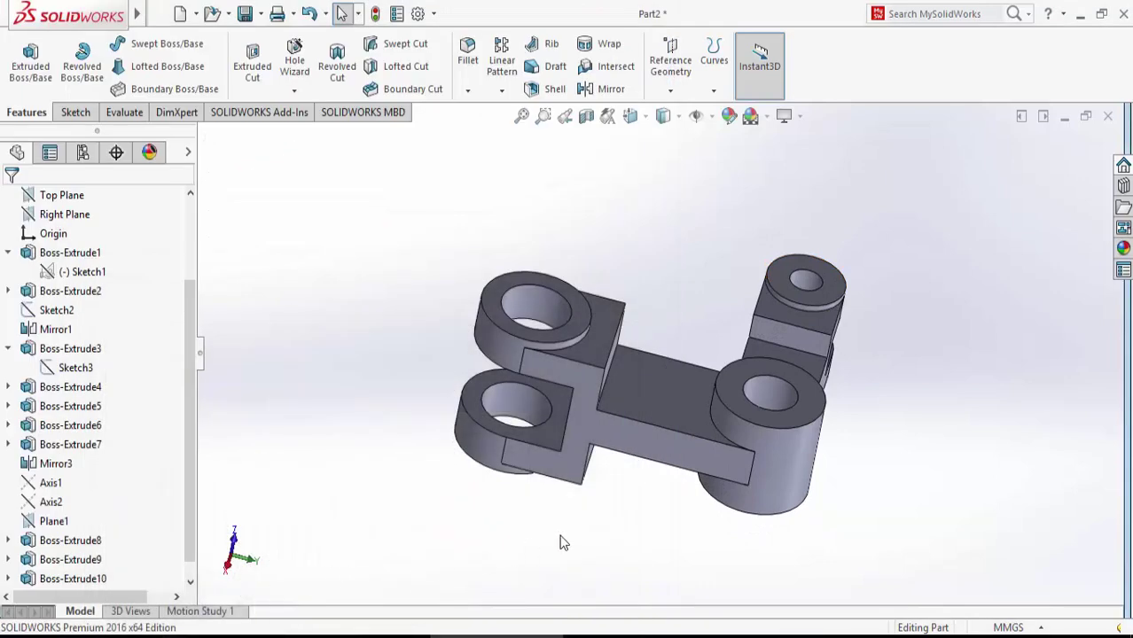
{"action": "mouse_move", "coordinate": [561, 543]}
{"action": "middle_mouse_down"}
{"action": "mouse_move", "coordinate": [683, 223]}
{"action": "mouse_move", "coordinate": [804, 147]}
{"action": "mouse_move", "coordinate": [855, 177]}
{"action": "mouse_move", "coordinate": [942, 299]}
{"action": "mouse_move", "coordinate": [1045, 523]}
{"action": "middle_mouse_up"}
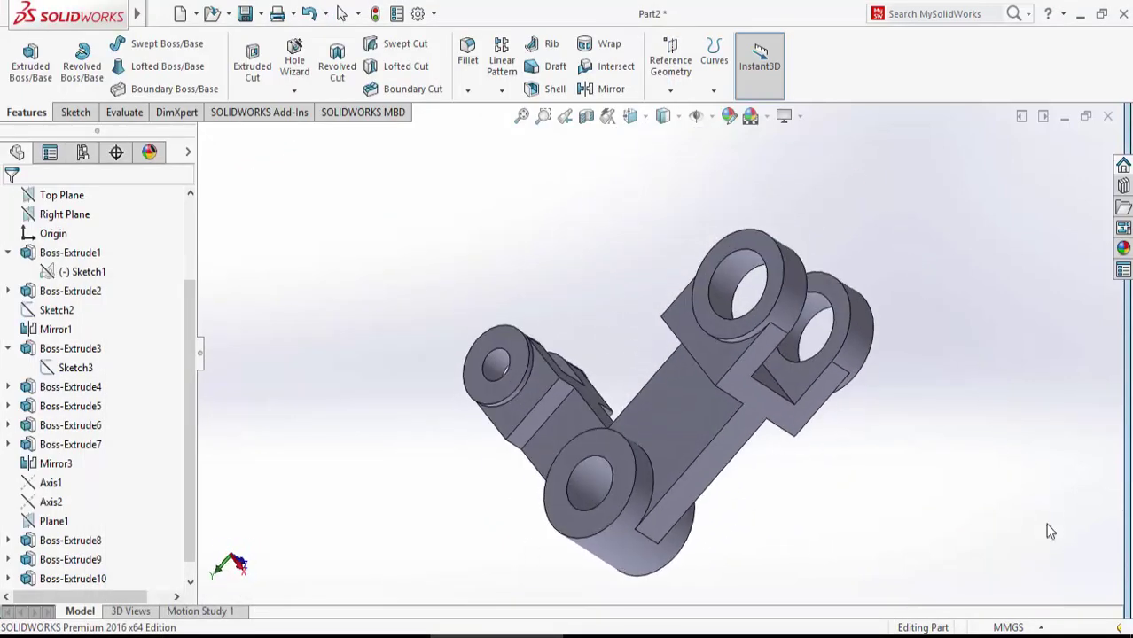
{"action": "mouse_move", "coordinate": [802, 164]}
{"action": "middle_mouse_down"}
{"action": "mouse_move", "coordinate": [824, 393]}
{"action": "mouse_move", "coordinate": [863, 587]}
{"action": "mouse_move", "coordinate": [875, 258]}
{"action": "mouse_move", "coordinate": [844, 368]}
{"action": "mouse_move", "coordinate": [845, 382]}
{"action": "mouse_move", "coordinate": [852, 356]}
{"action": "mouse_move", "coordinate": [867, 382]}
{"action": "middle_mouse_up"}
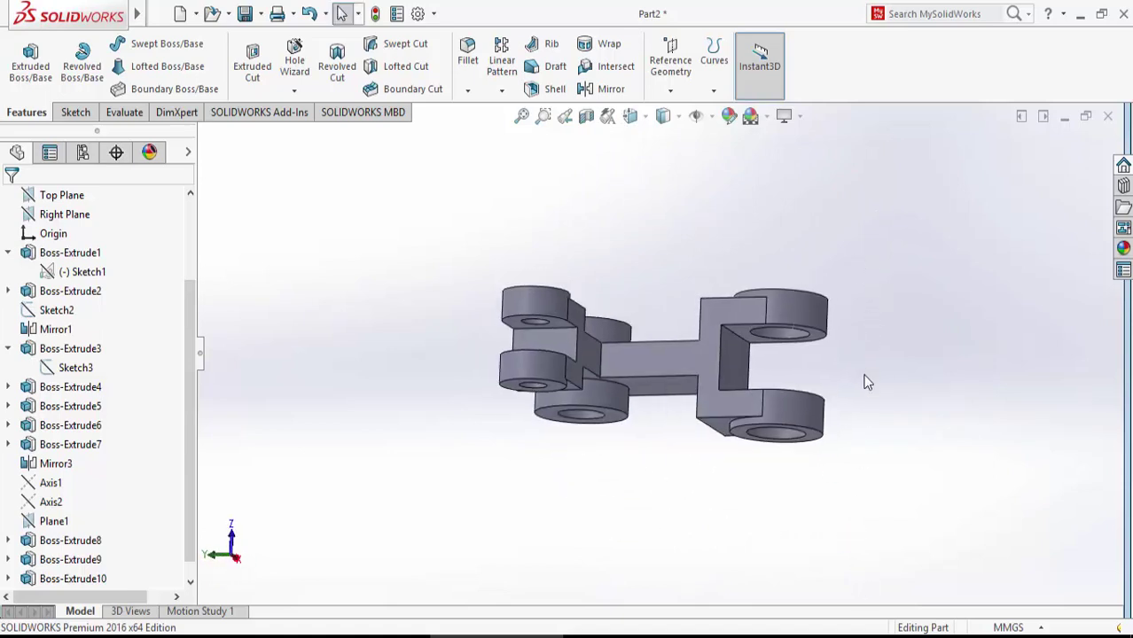
- Inspect a Front Plane section view of the bracket, then close it
{"action": "left_click", "coordinate": [586, 117]}
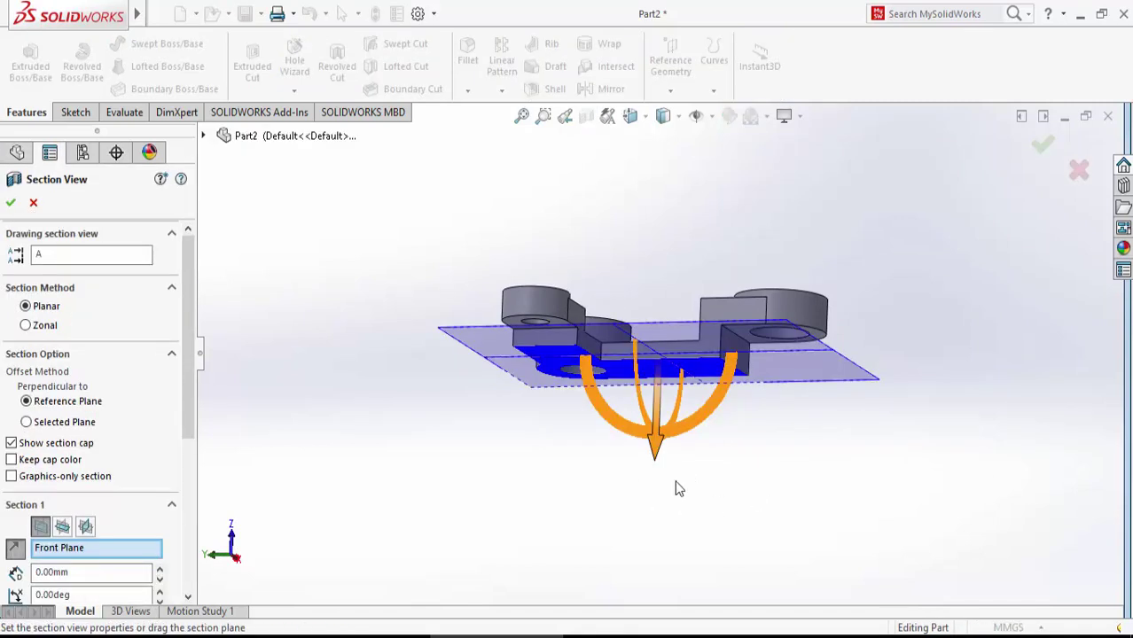
{"action": "mouse_move", "coordinate": [633, 480]}
{"action": "middle_mouse_down"}
{"action": "mouse_move", "coordinate": [648, 233]}
{"action": "mouse_move", "coordinate": [615, 249]}
{"action": "mouse_move", "coordinate": [596, 232]}
{"action": "mouse_move", "coordinate": [627, 202]}
{"action": "mouse_move", "coordinate": [643, 203]}
{"action": "middle_mouse_up"}
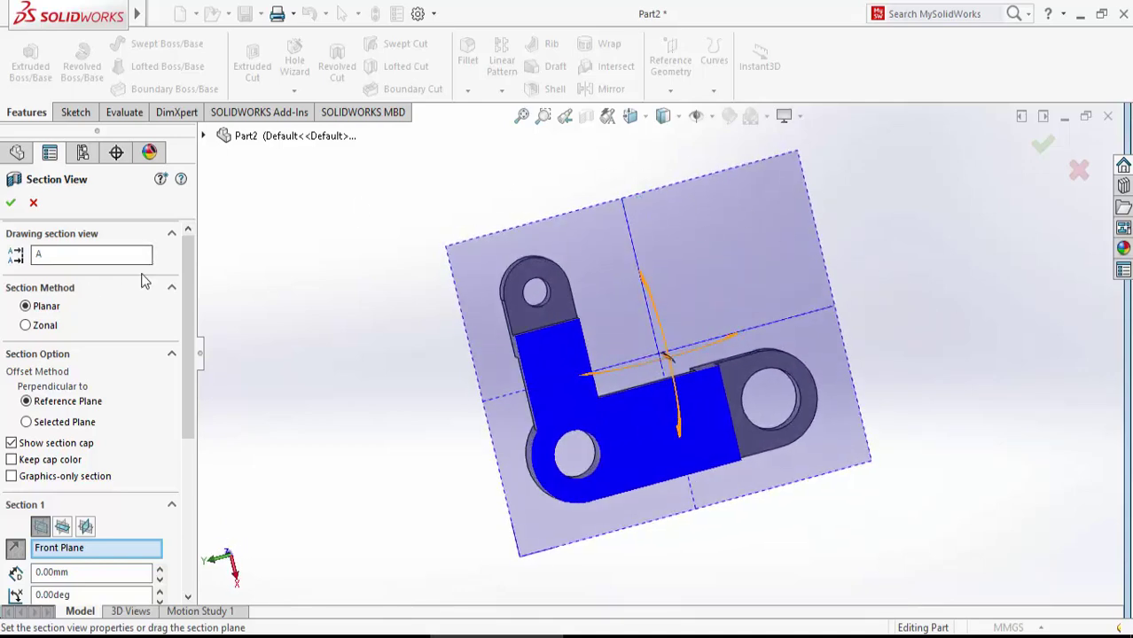
{"action": "mouse_move", "coordinate": [1032, 392]}
{"action": "middle_mouse_down"}
{"action": "mouse_move", "coordinate": [906, 475]}
{"action": "mouse_move", "coordinate": [896, 522]}
{"action": "mouse_move", "coordinate": [800, 572]}
{"action": "mouse_move", "coordinate": [798, 592]}
{"action": "mouse_move", "coordinate": [800, 572]}
{"action": "mouse_move", "coordinate": [904, 468]}
{"action": "mouse_move", "coordinate": [929, 411]}
{"action": "middle_mouse_up"}
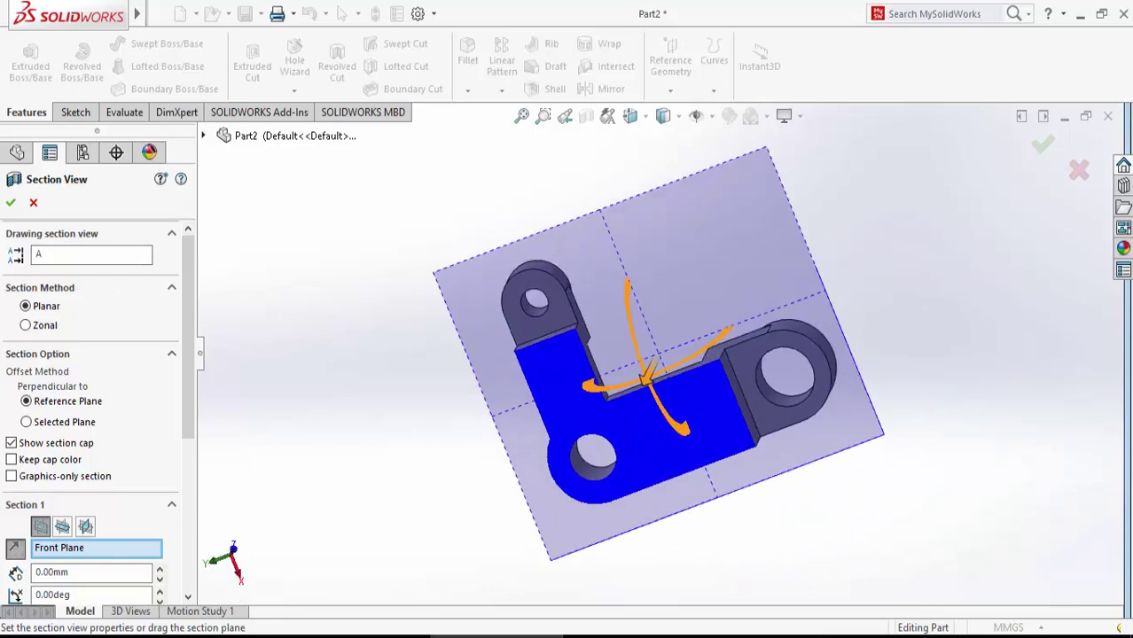
{"action": "left_click", "coordinate": [11, 206]}
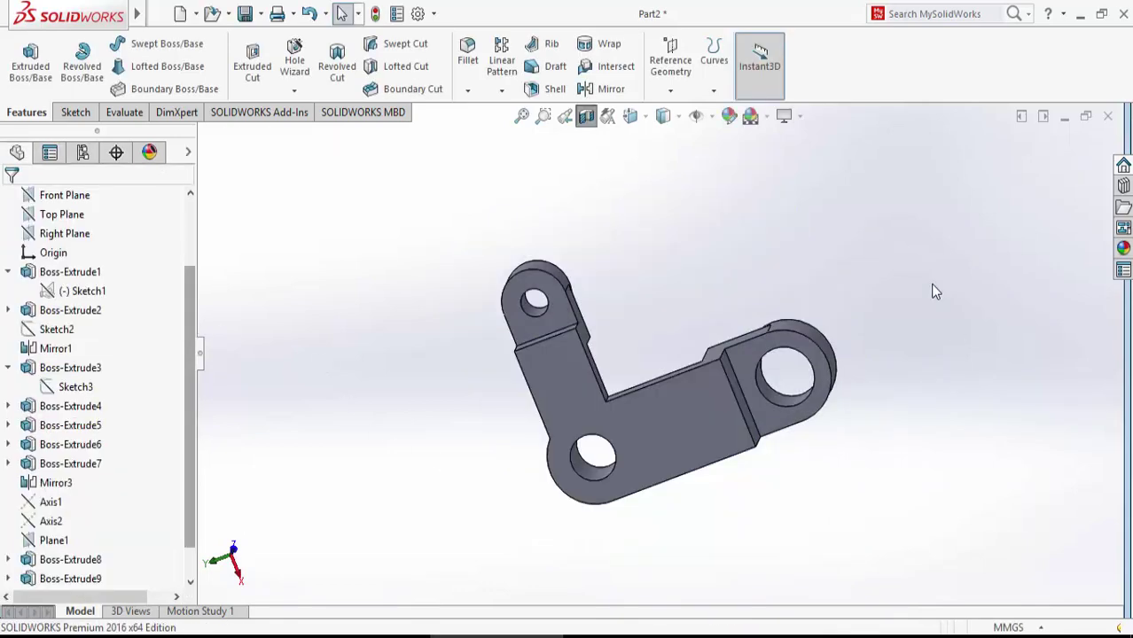
{"action": "mouse_move", "coordinate": [932, 284]}
{"action": "middle_mouse_down"}
{"action": "mouse_move", "coordinate": [898, 404]}
{"action": "mouse_move", "coordinate": [815, 551]}
{"action": "mouse_move", "coordinate": [920, 324]}
{"action": "middle_mouse_up"}
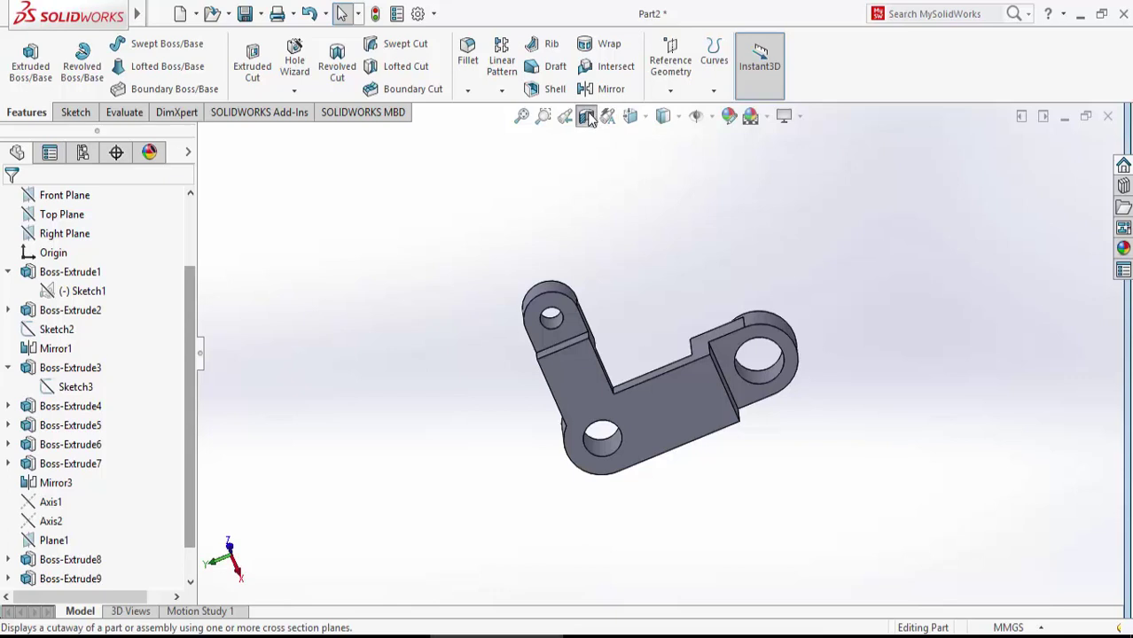
{"action": "left_click", "coordinate": [587, 118]}
{"action": "mouse_move", "coordinate": [856, 401]}
{"action": "middle_mouse_down"}
{"action": "mouse_move", "coordinate": [782, 495]}
{"action": "mouse_move", "coordinate": [732, 597]}
{"action": "mouse_move", "coordinate": [647, 561]}
{"action": "mouse_move", "coordinate": [508, 270]}
{"action": "mouse_move", "coordinate": [460, 218]}
{"action": "mouse_move", "coordinate": [318, 172]}
{"action": "mouse_move", "coordinate": [357, 170]}
{"action": "mouse_move", "coordinate": [392, 116]}
{"action": "mouse_move", "coordinate": [326, 116]}
{"action": "mouse_move", "coordinate": [359, 186]}
{"action": "mouse_move", "coordinate": [336, 182]}
{"action": "middle_mouse_up"}
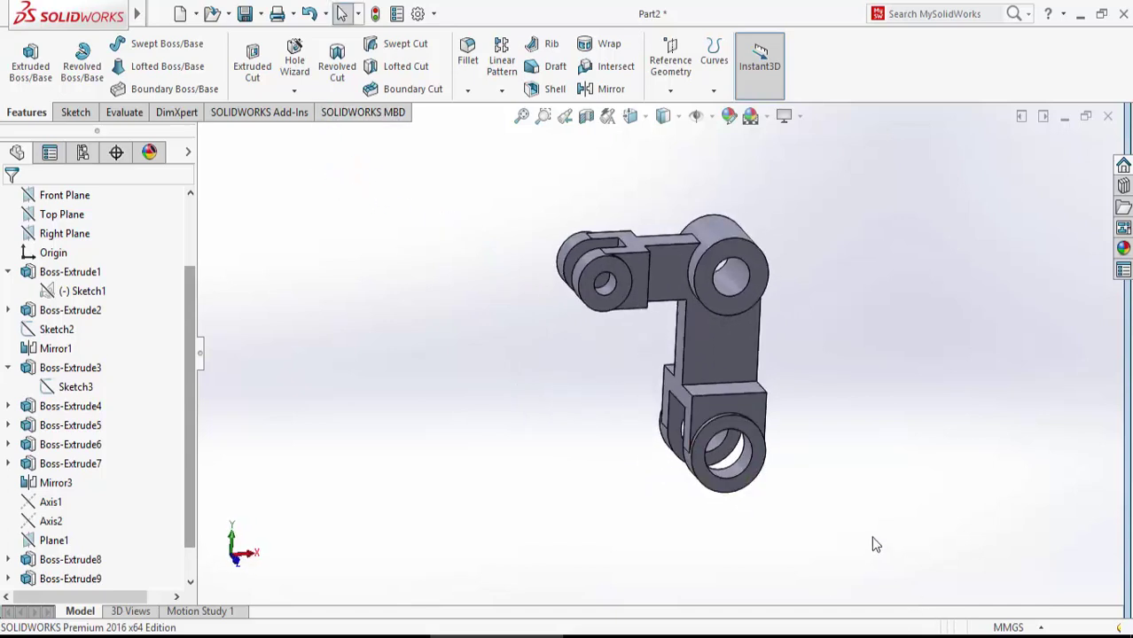
{"action": "mouse_move", "coordinate": [872, 542]}
{"action": "middle_mouse_down"}
{"action": "mouse_move", "coordinate": [748, 464]}
{"action": "mouse_move", "coordinate": [678, 463]}
{"action": "mouse_move", "coordinate": [807, 426]}
{"action": "middle_mouse_up"}
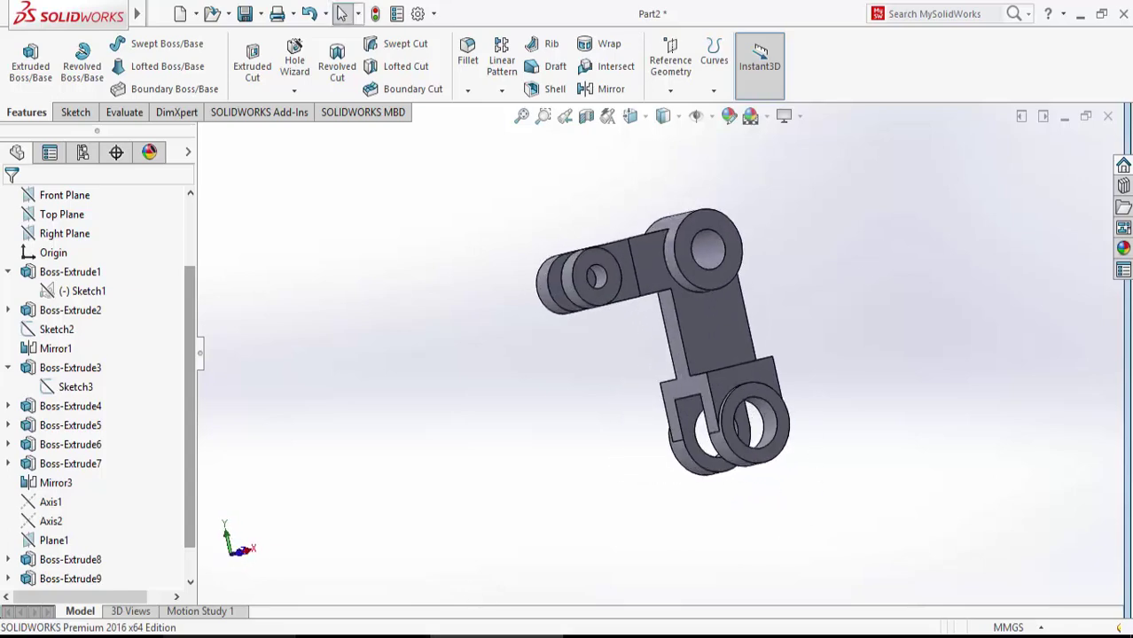
{"action": "key", "text": "alt+Tab"}
{"action": "mouse_move", "coordinate": [333, 244]}
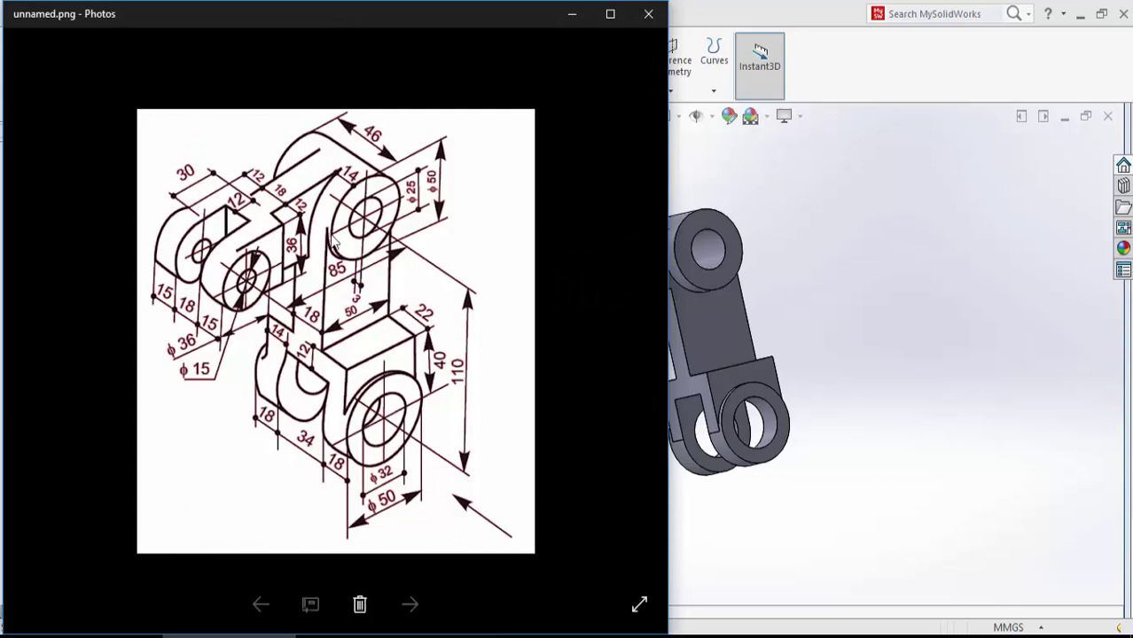
{"action": "left_click", "coordinate": [573, 15]}
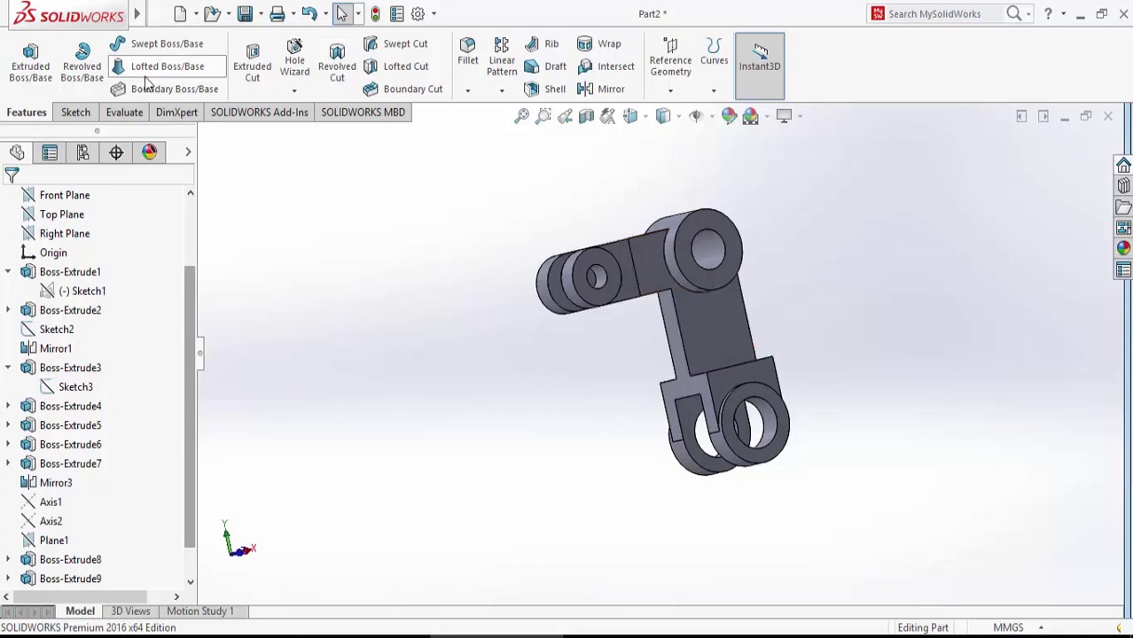
- Add a note with the author's name and '(complex excercises for beginners)', placed top right
{"action": "left_click", "coordinate": [95, 117]}
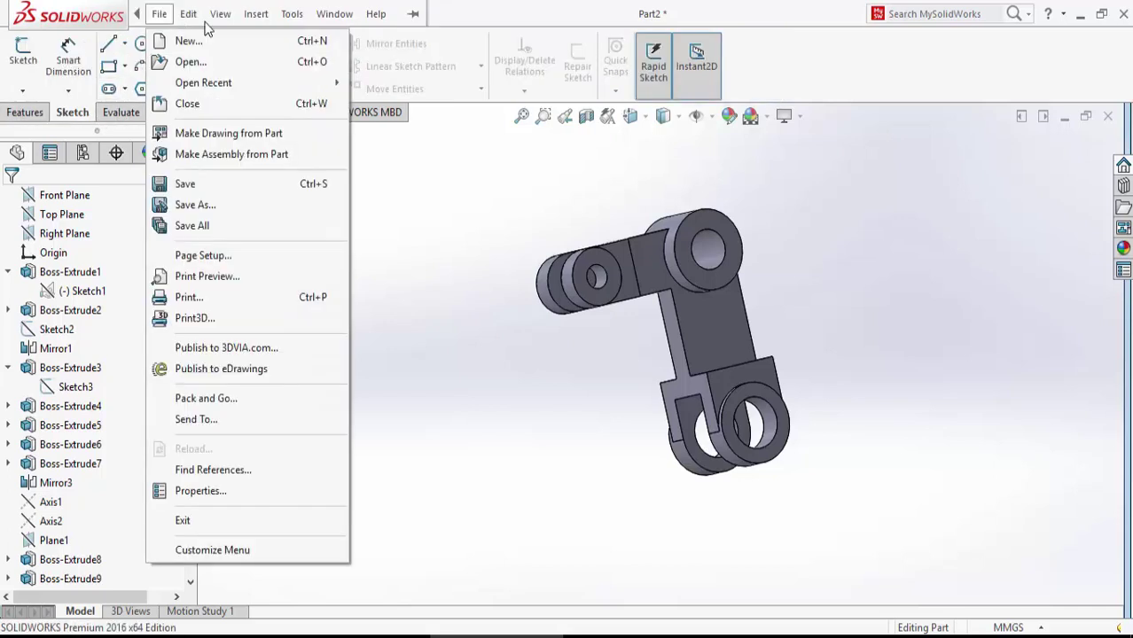
{"action": "left_click", "coordinate": [377, 112]}
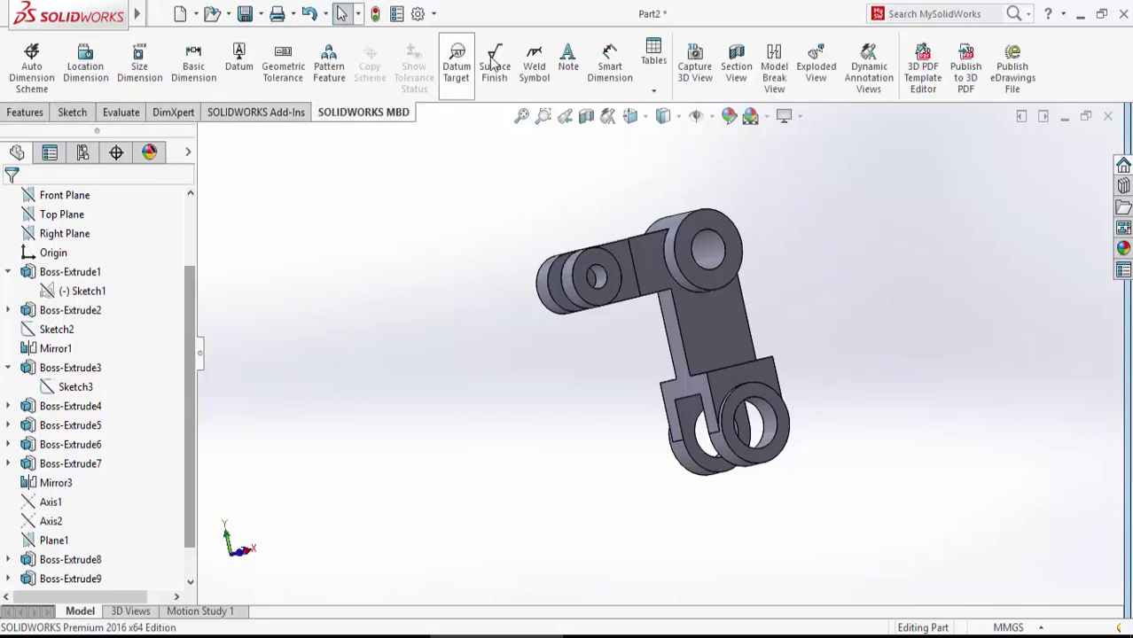
{"action": "left_click", "coordinate": [273, 204]}
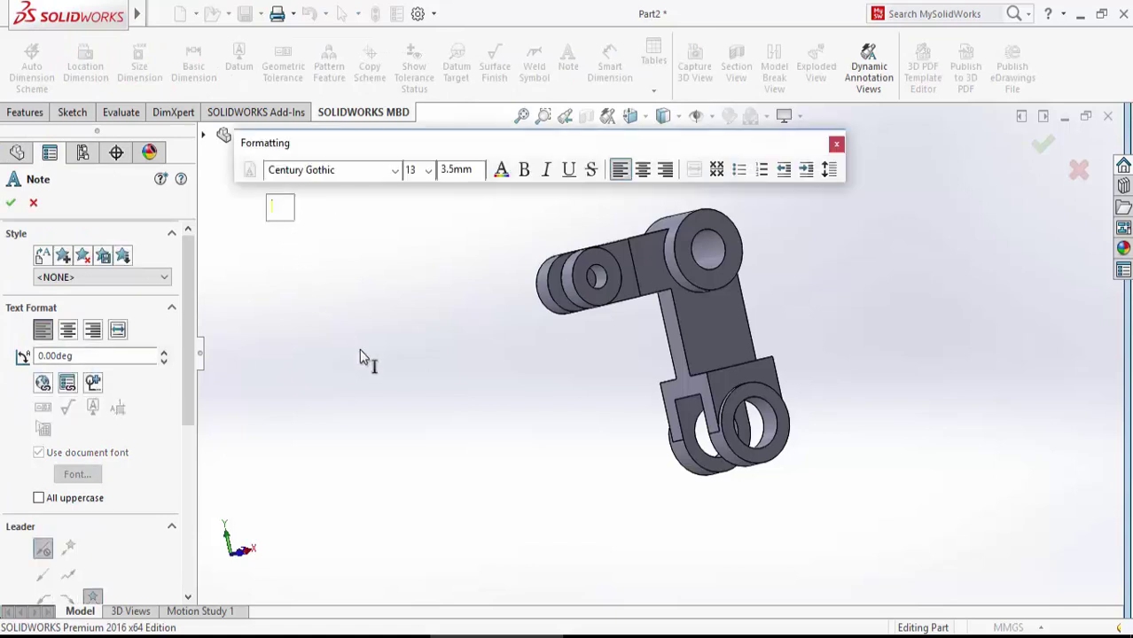
{"action": "type", "text": "eng"}
{"action": "type", "text": "/"}
{"action": "type", "text": "moha"}
{"action": "type", "text": "me"}
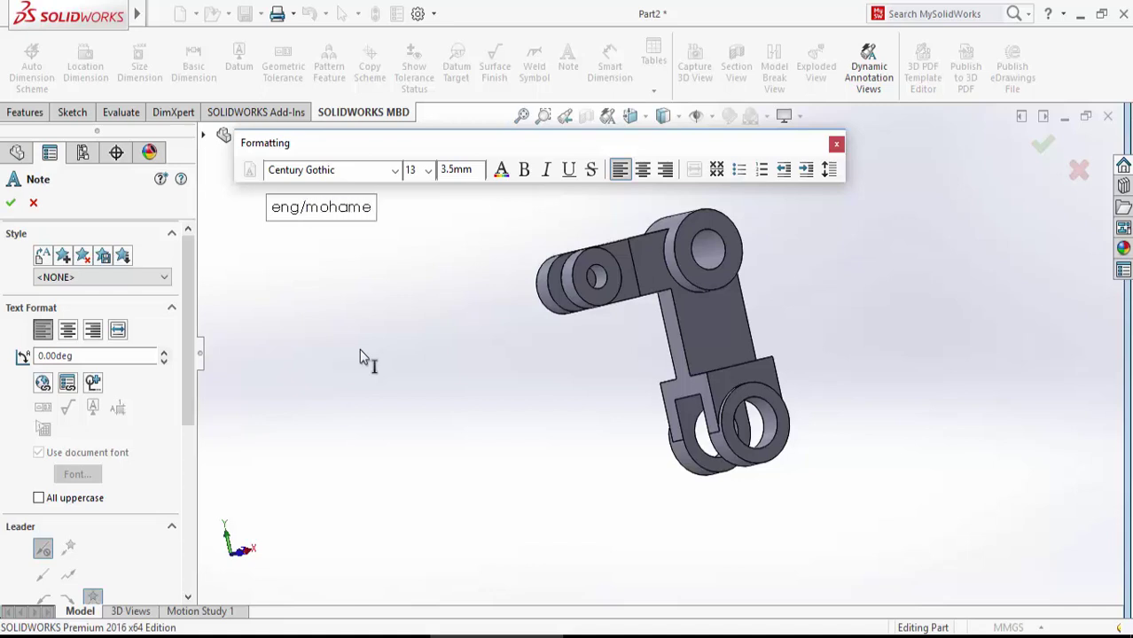
{"action": "type", "text": "d abdel"}
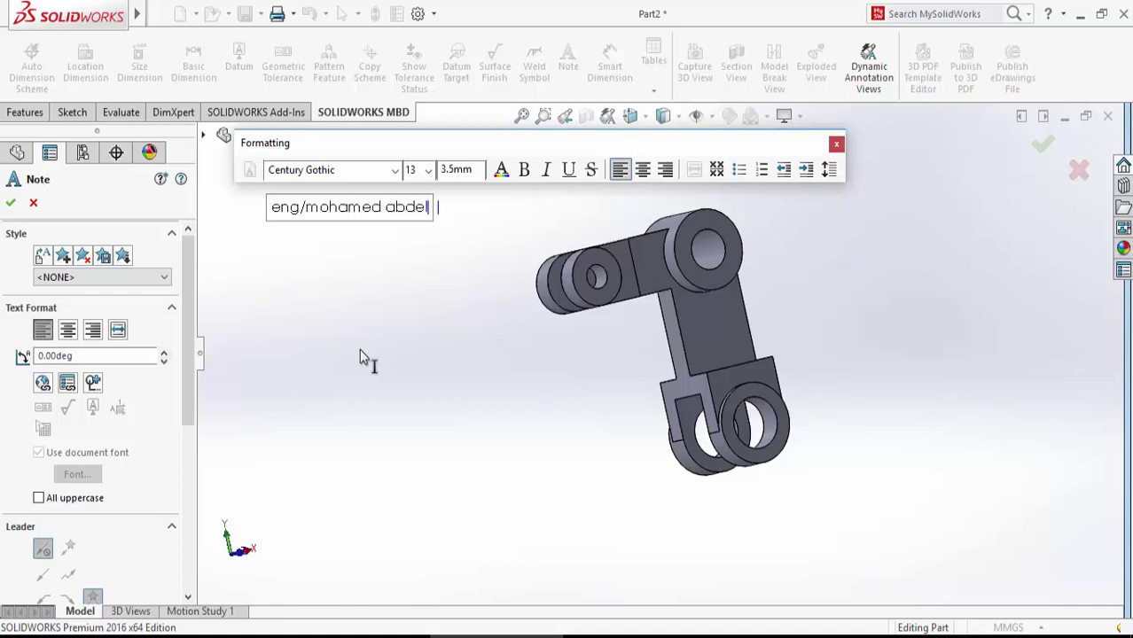
{"action": "type", "text": "baset "}
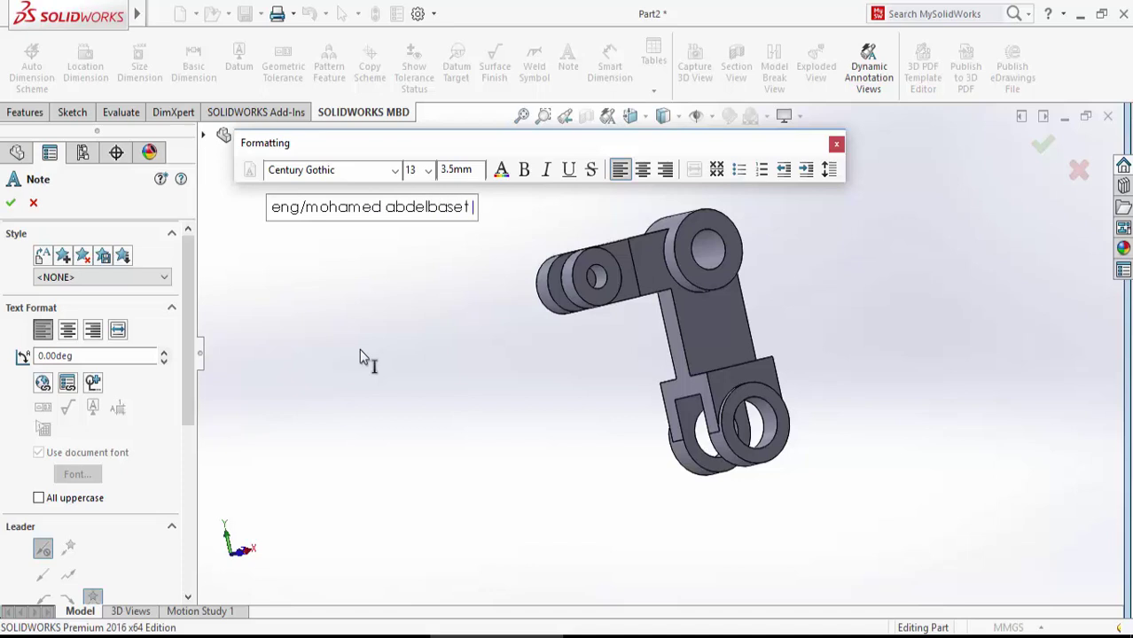
{"action": "type", "text": " ("}
{"action": "type", "text": "compl"}
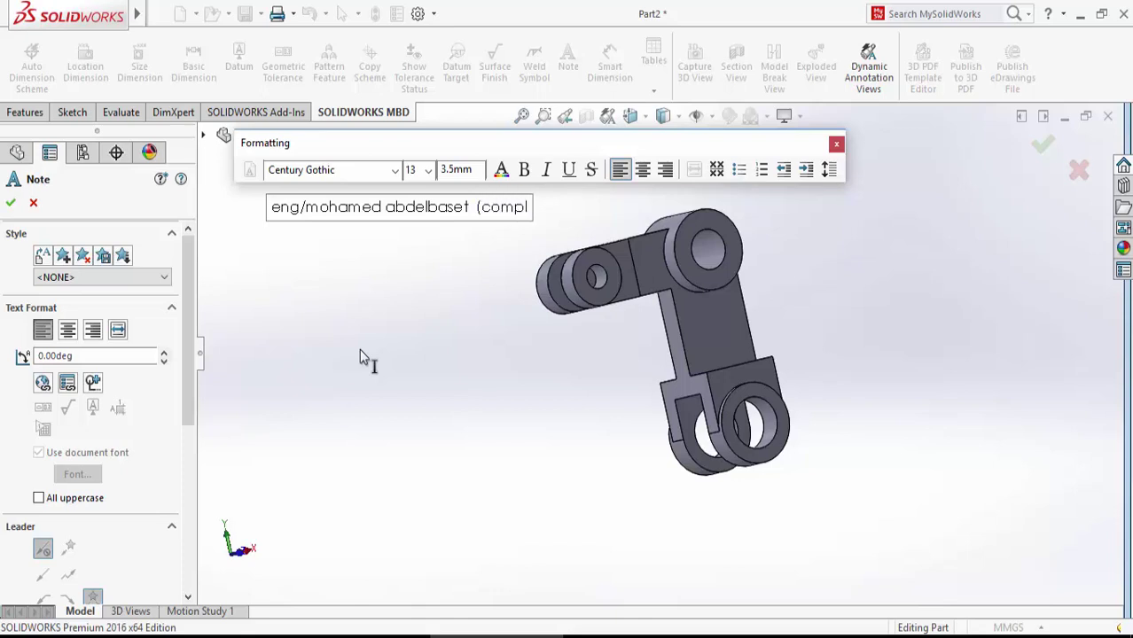
{"action": "type", "text": "ex e"}
{"action": "type", "text": "xcerci"}
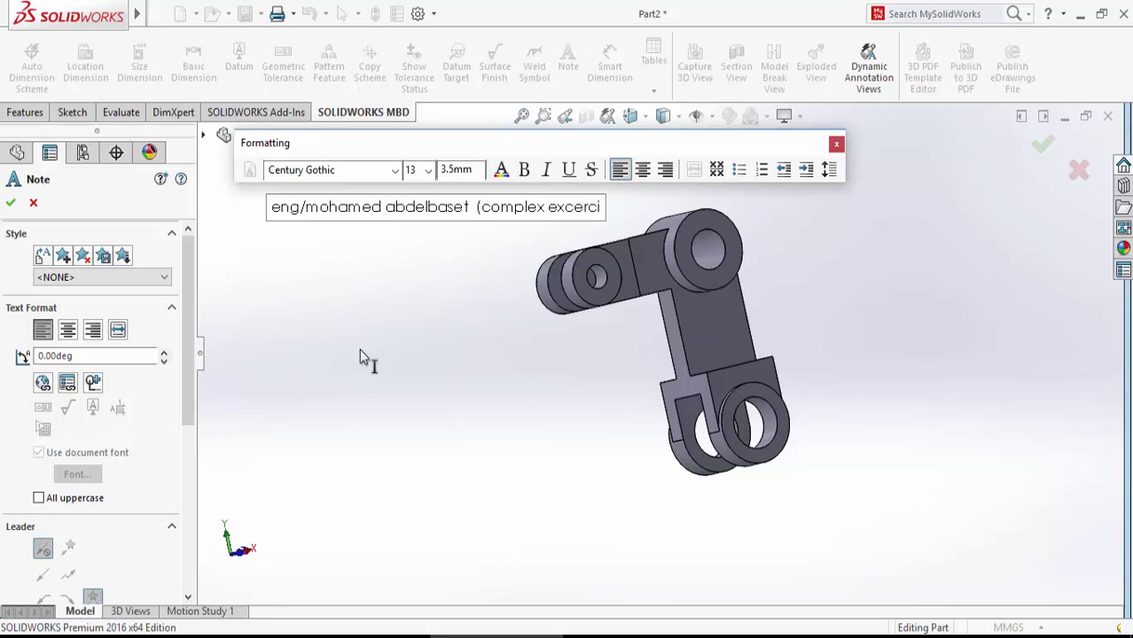
{"action": "type", "text": "ses for "}
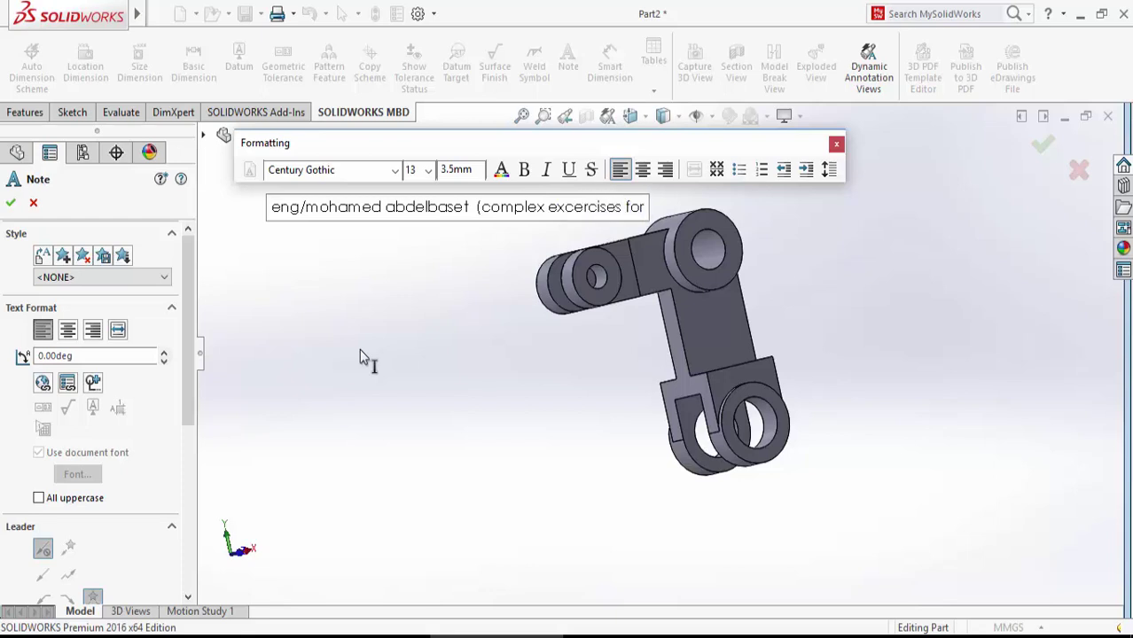
{"action": "type", "text": "b"}
{"action": "type", "text": "e"}
{"action": "type", "text": "ginners,"}
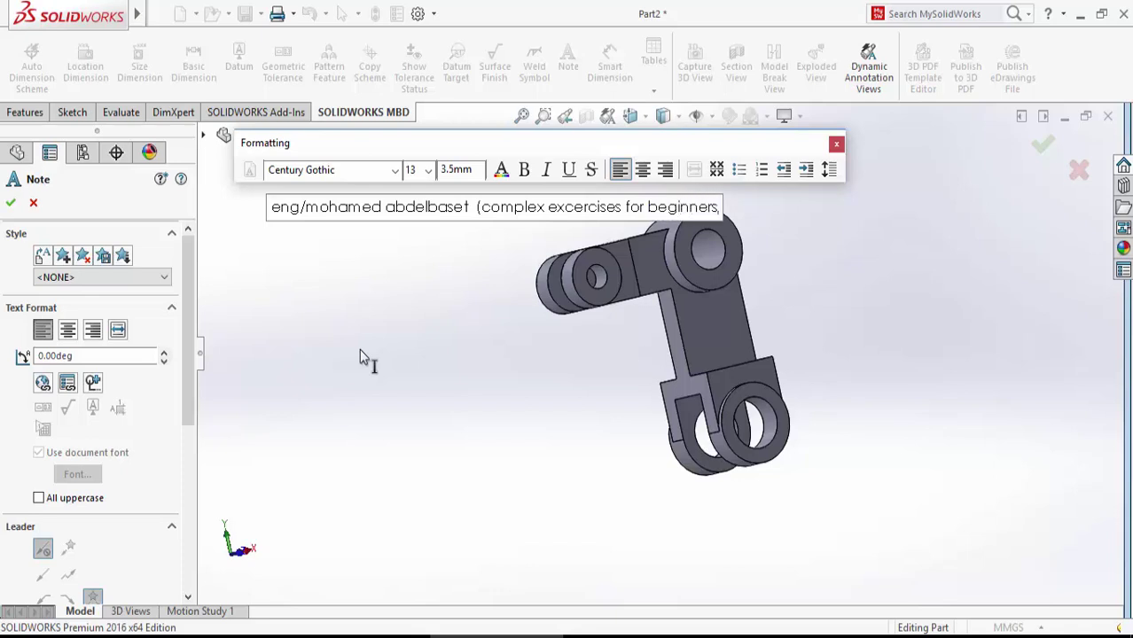
{"action": "key", "text": "BackSpace"}
{"action": "type", "text": ")"}
{"action": "left_click", "coordinate": [10, 202]}
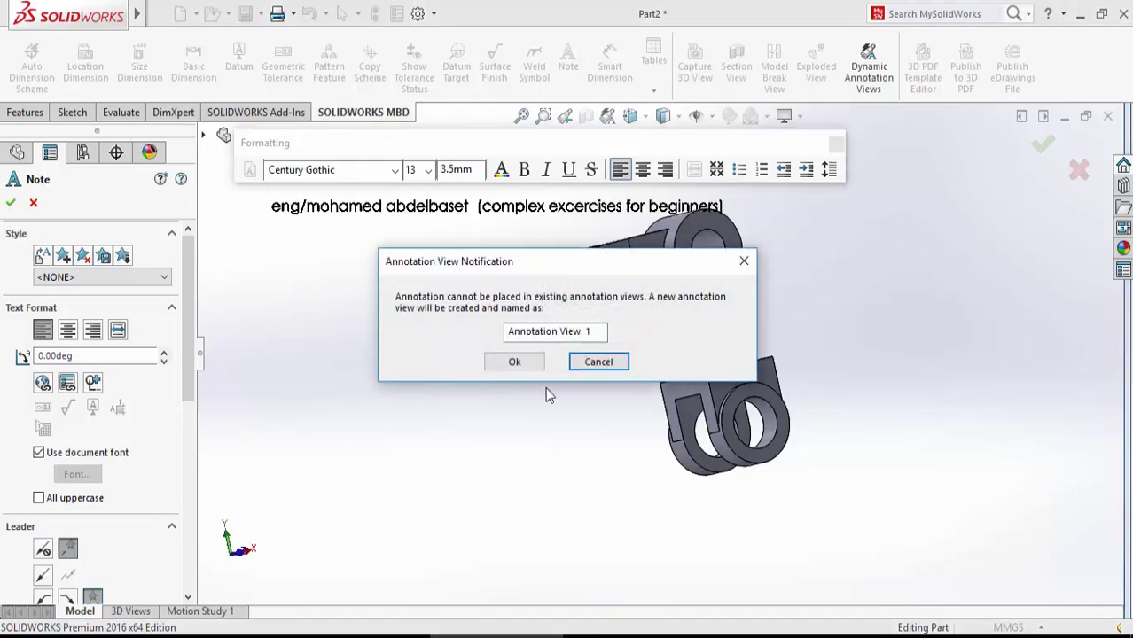
{"action": "left_click", "coordinate": [516, 362]}
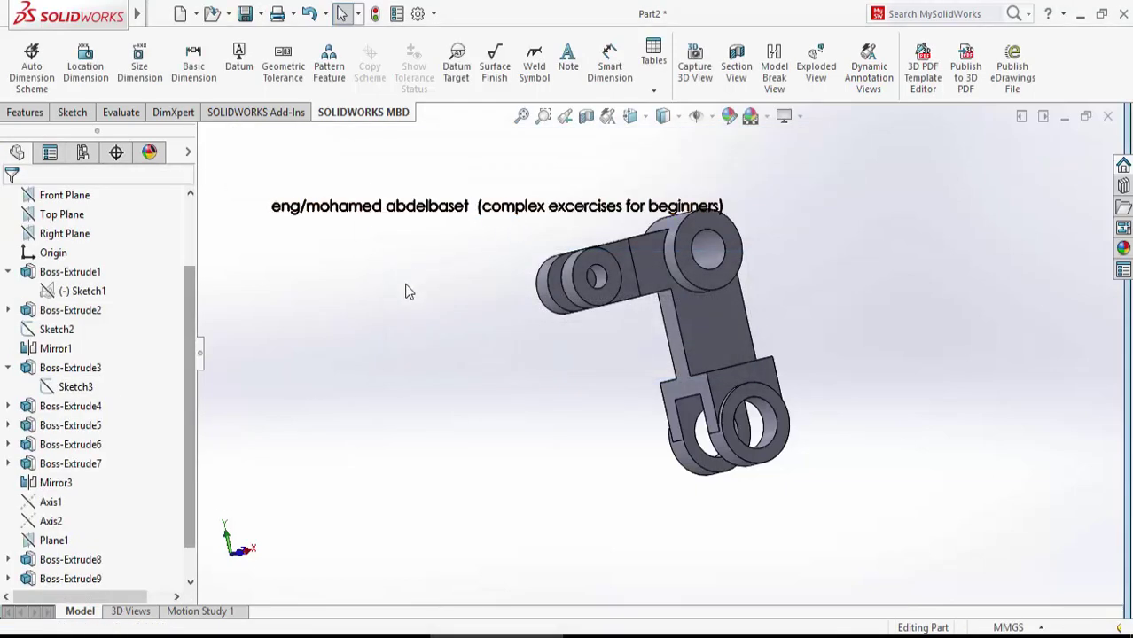
{"action": "mouse_move", "coordinate": [435, 213]}
{"action": "left_mouse_down"}
{"action": "mouse_move", "coordinate": [434, 545]}
{"action": "mouse_move", "coordinate": [792, 168]}
{"action": "left_mouse_up"}
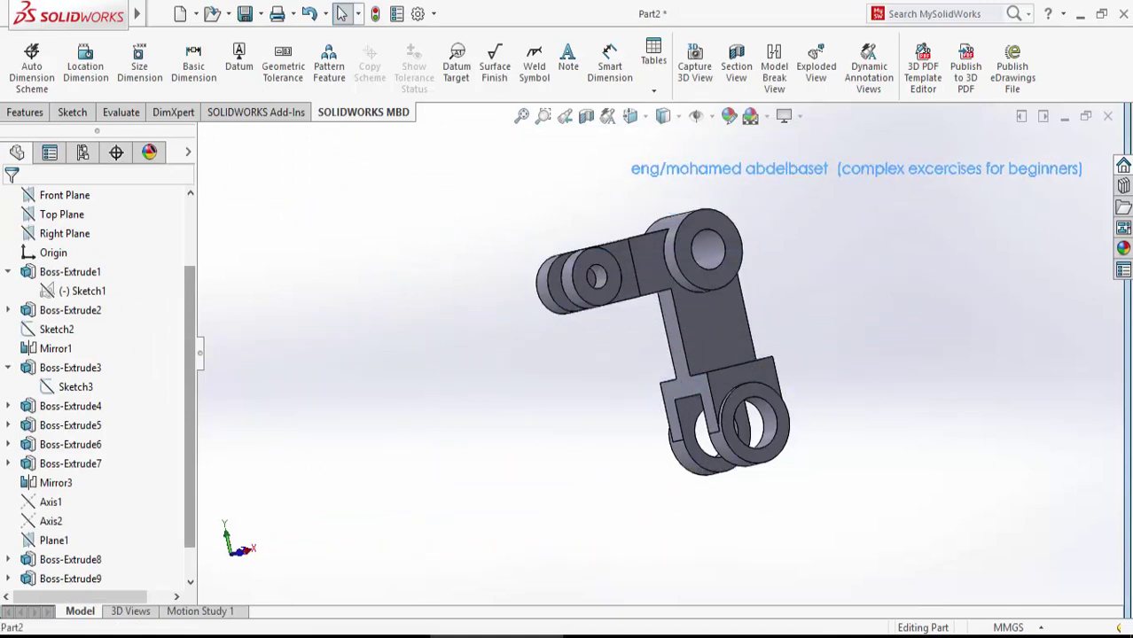
- Add a 'thanx for watching' note and move it over the bracket
{"action": "left_click", "coordinate": [427, 305]}
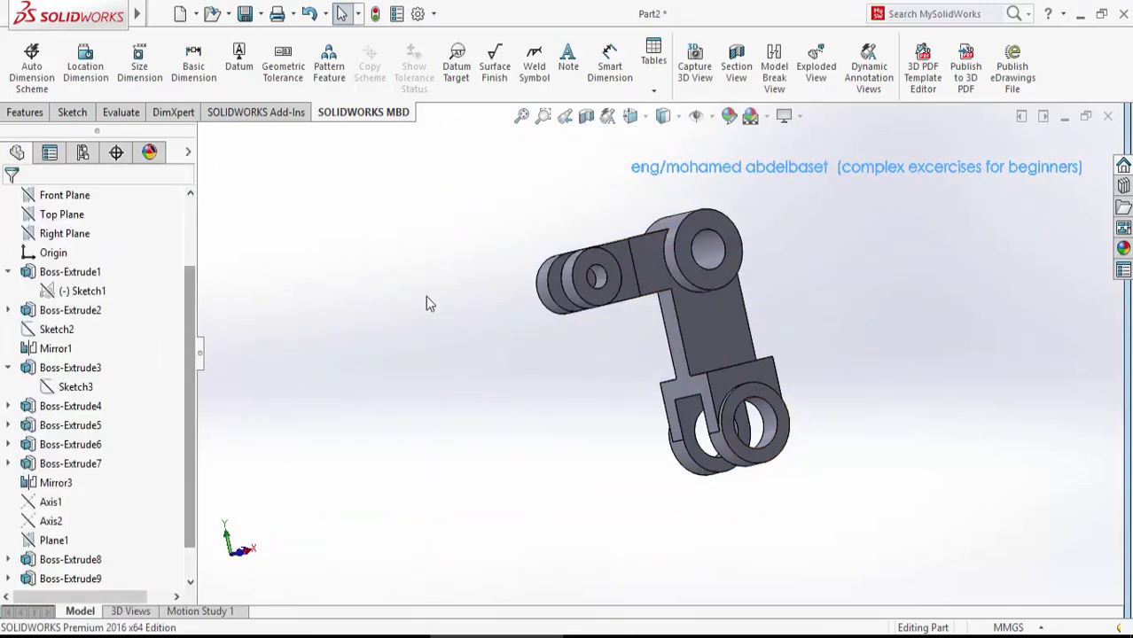
{"action": "left_click", "coordinate": [568, 57]}
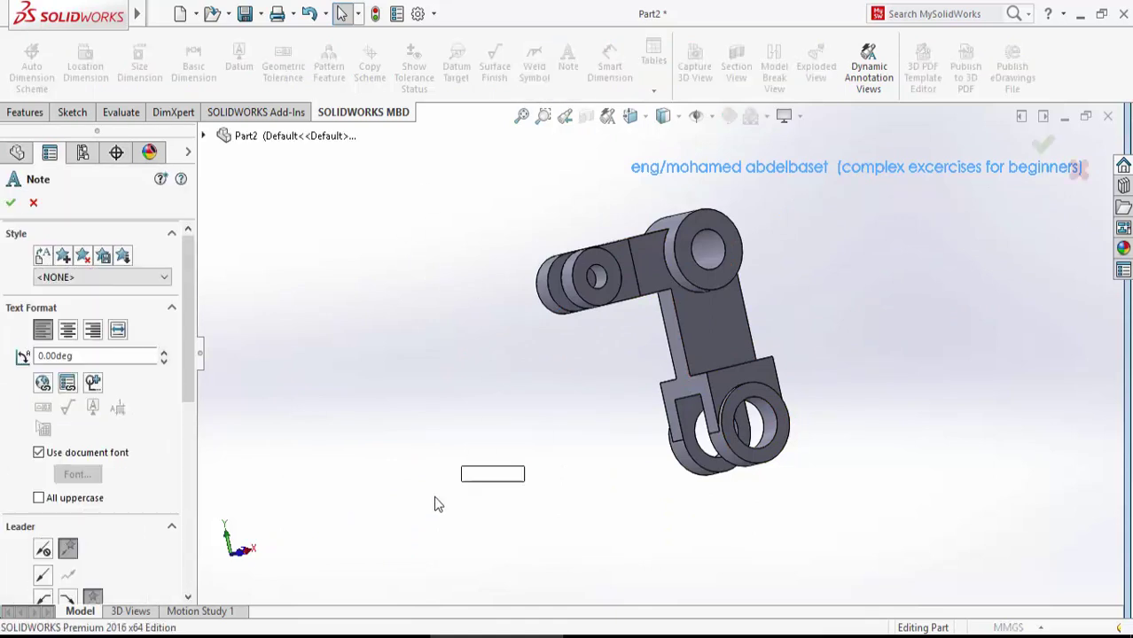
{"action": "left_click", "coordinate": [346, 557]}
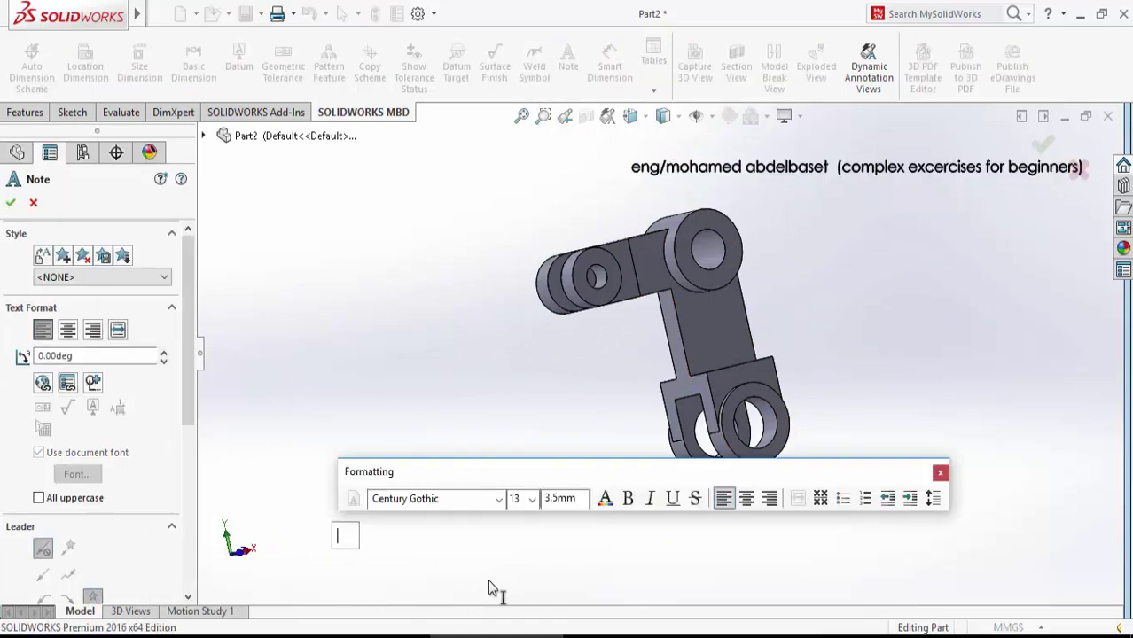
{"action": "type", "text": "than"}
{"action": "type", "text": "x fo"}
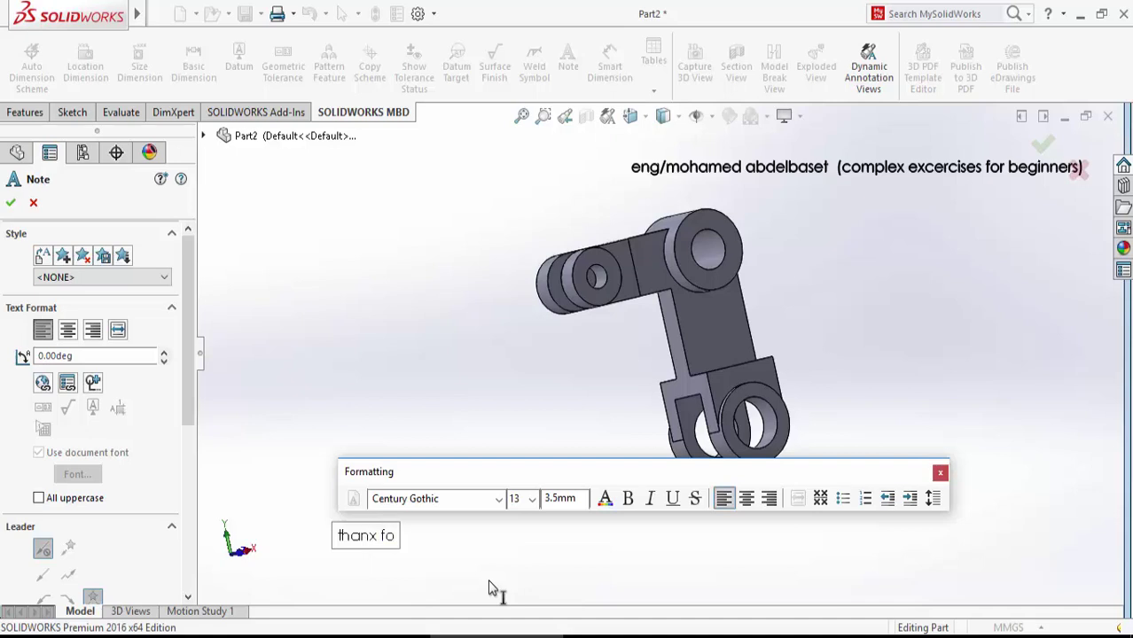
{"action": "type", "text": "r wat"}
{"action": "type", "text": "ching"}
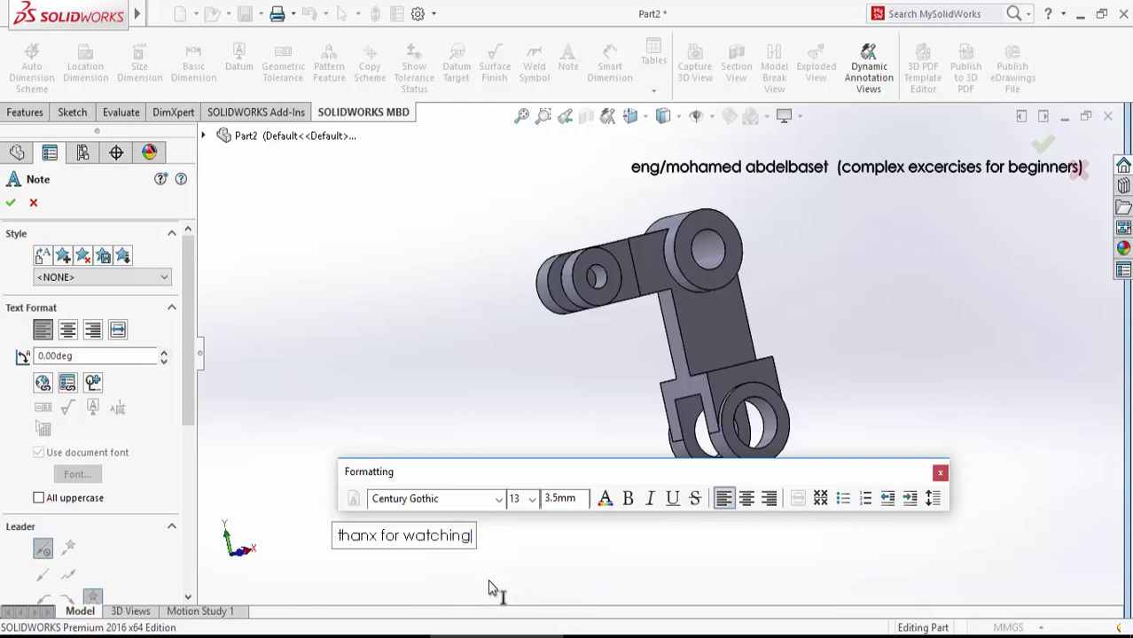
{"action": "left_click", "coordinate": [11, 203]}
{"action": "mouse_move", "coordinate": [434, 539]}
{"action": "left_mouse_down"}
{"action": "mouse_move", "coordinate": [450, 394]}
{"action": "mouse_move", "coordinate": [567, 347]}
{"action": "left_mouse_up"}
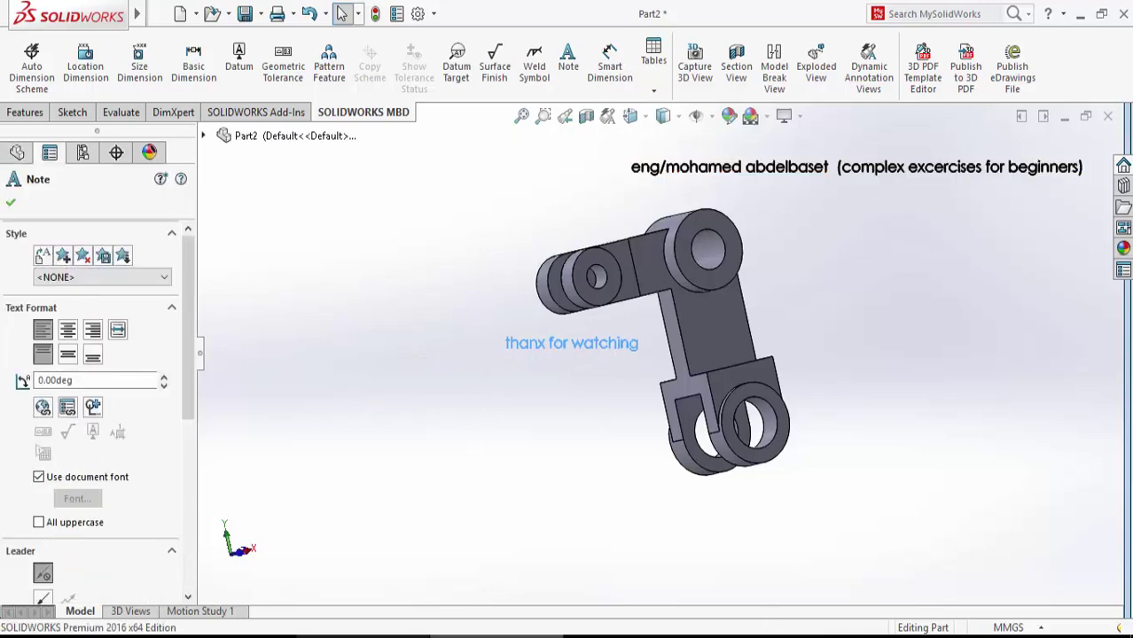
{"action": "left_click", "coordinate": [1096, 575]}
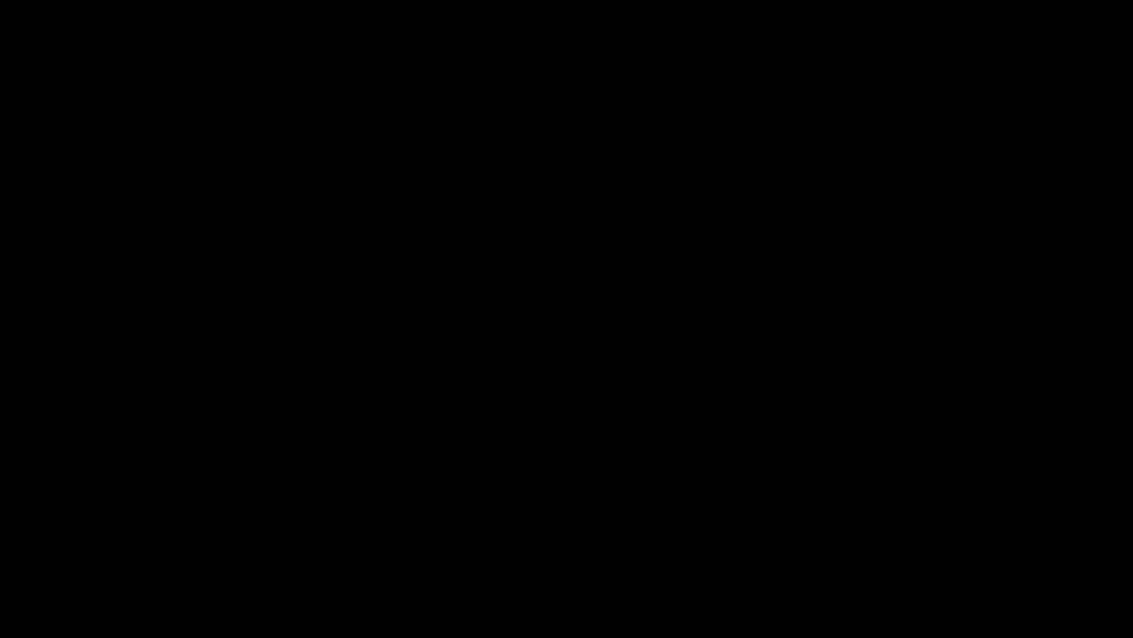